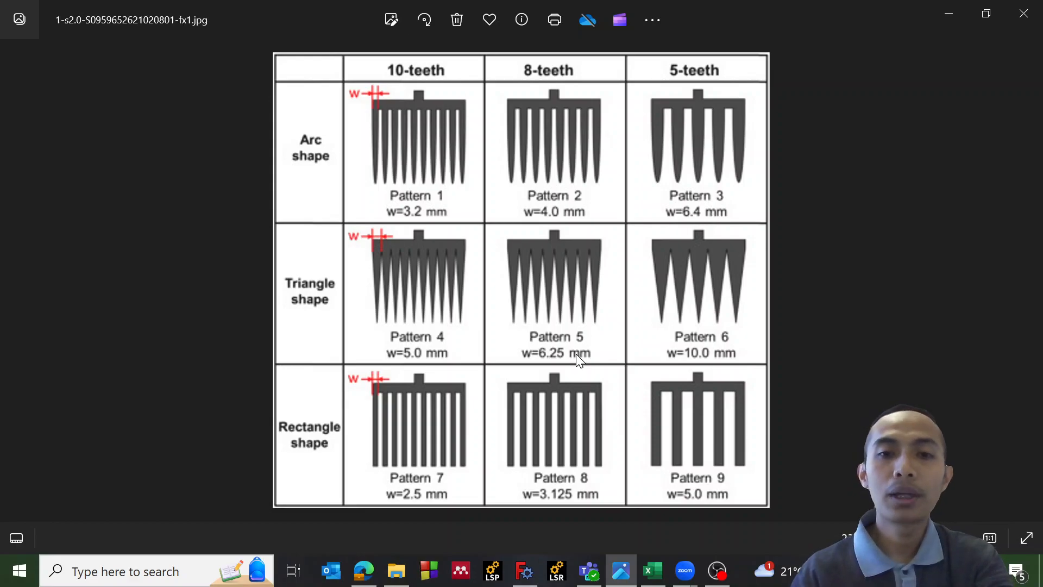
- Switch to Excel and review the parameter rows for patterns 1 to 9 on Sheet2
{"action": "left_click", "coordinate": [653, 571]}
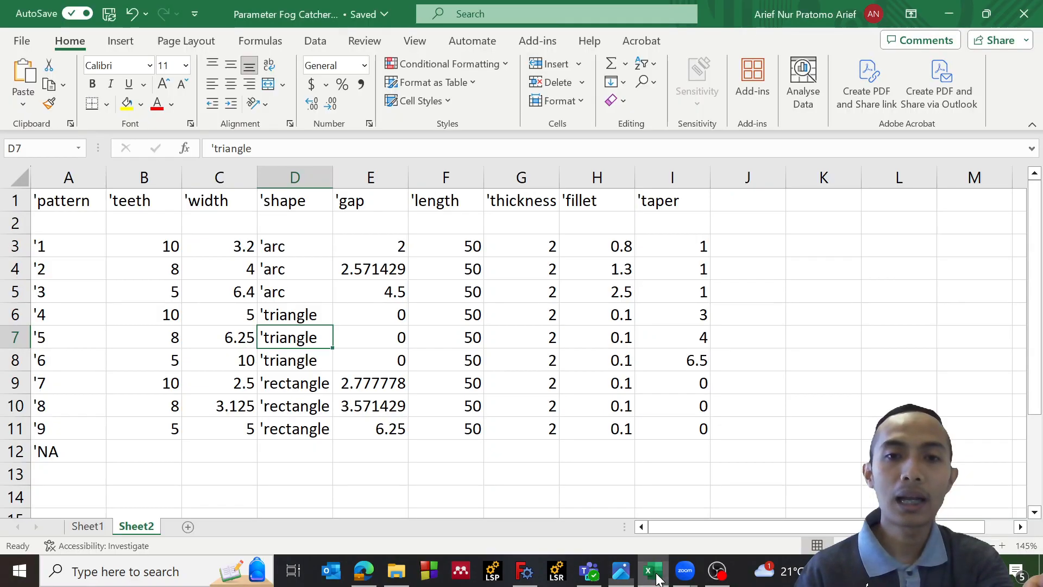
{"action": "left_click_drag", "start_coordinate": [91, 253], "coordinate": [689, 438]}
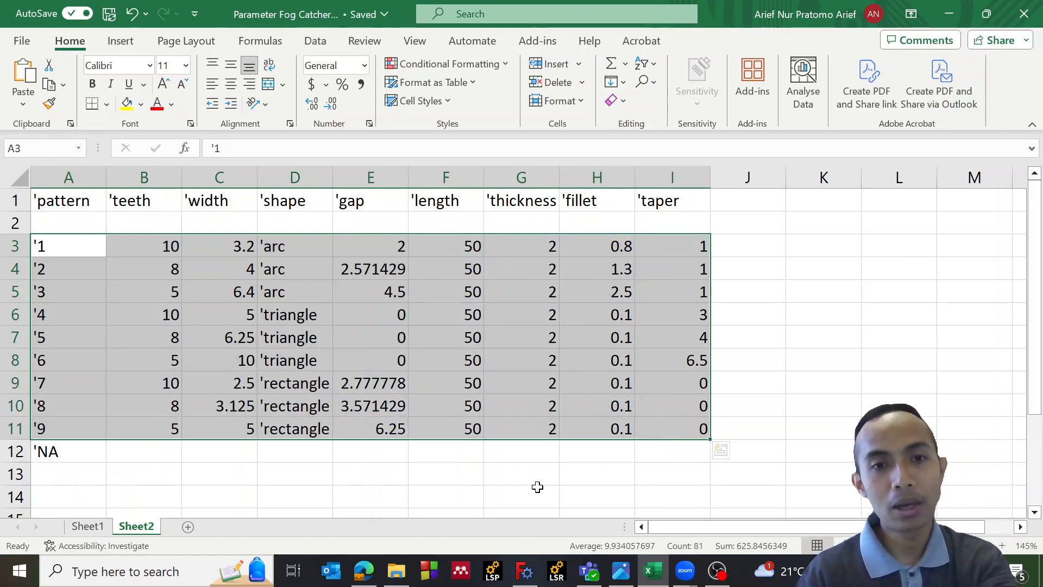
{"action": "left_click", "coordinate": [154, 251]}
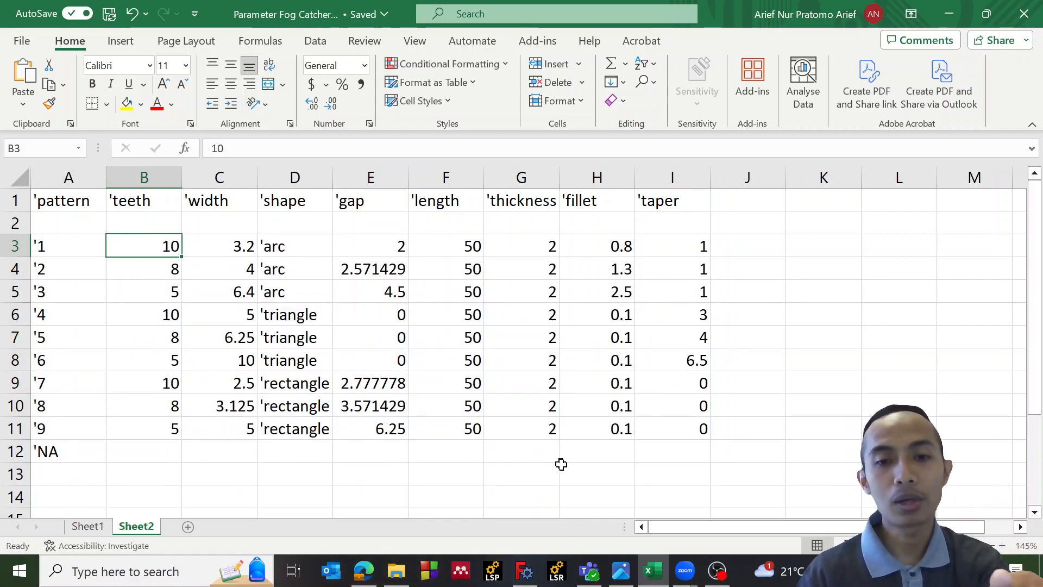
- Switch to FreeCAD, set the fog_catcher Body's pattern number to 1 and inspect the resulting comb
{"action": "left_click", "coordinate": [529, 577]}
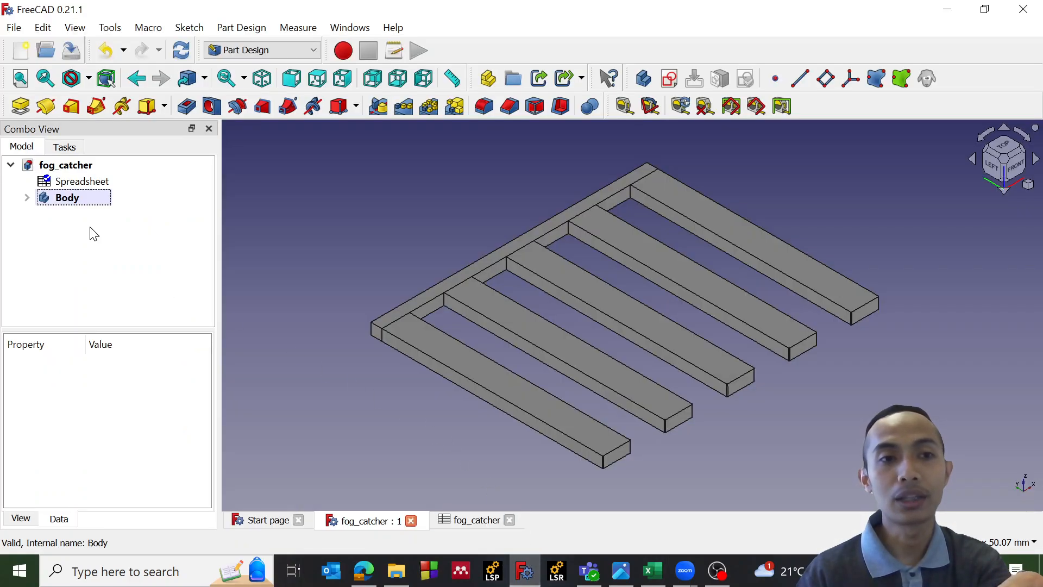
{"action": "left_click", "coordinate": [54, 200]}
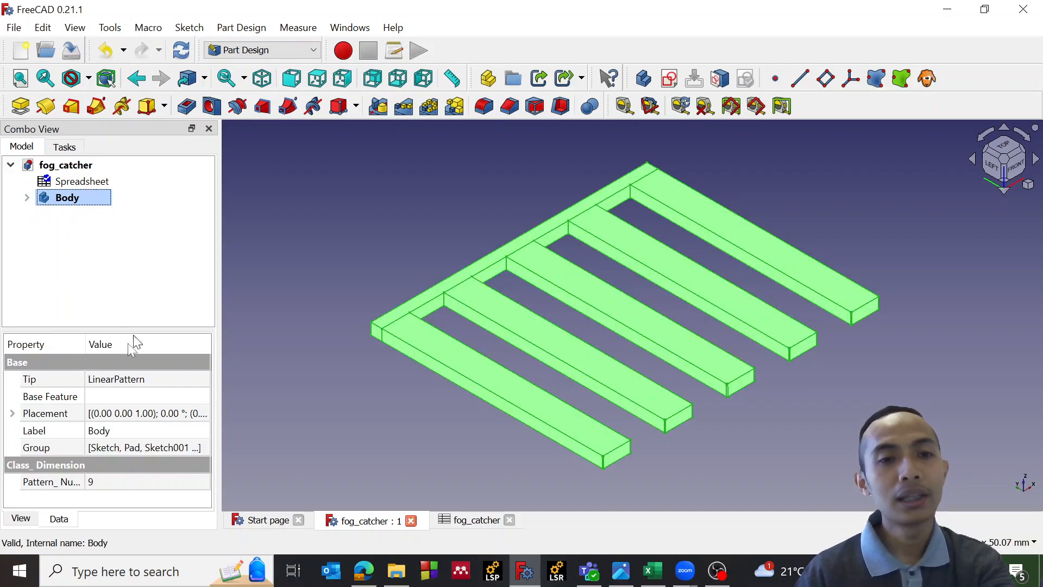
{"action": "left_click", "coordinate": [112, 481]}
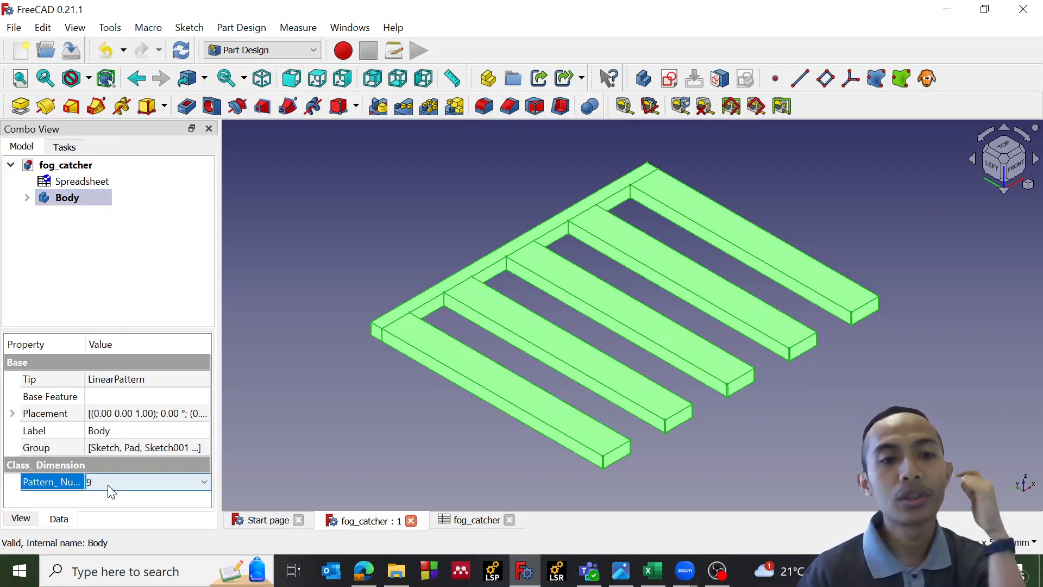
{"action": "left_click", "coordinate": [106, 482]}
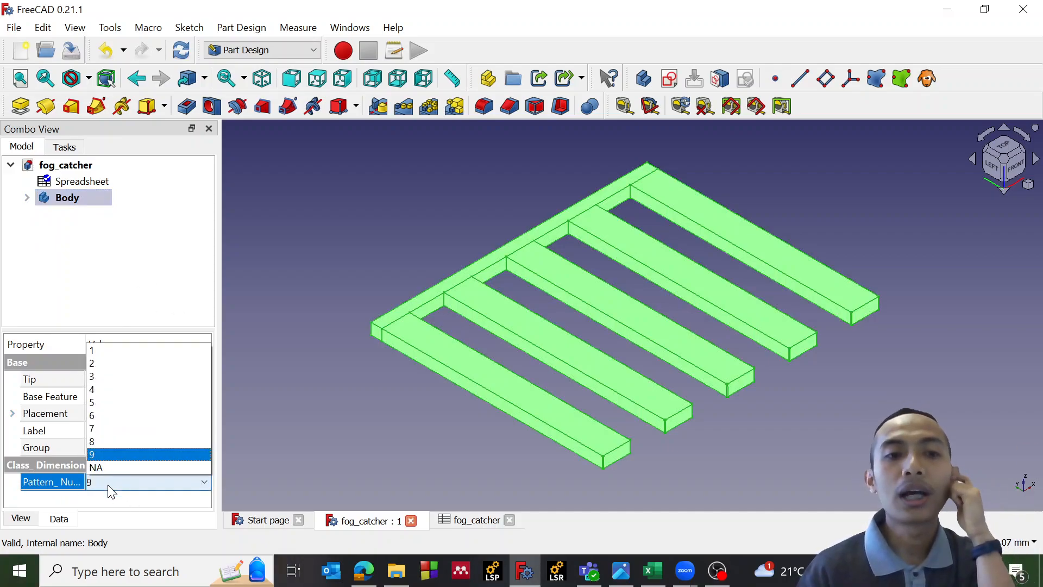
{"action": "left_click", "coordinate": [120, 350]}
{"action": "scroll", "coordinate": [539, 360], "scroll_direction": "down", "scroll_amount": 1}
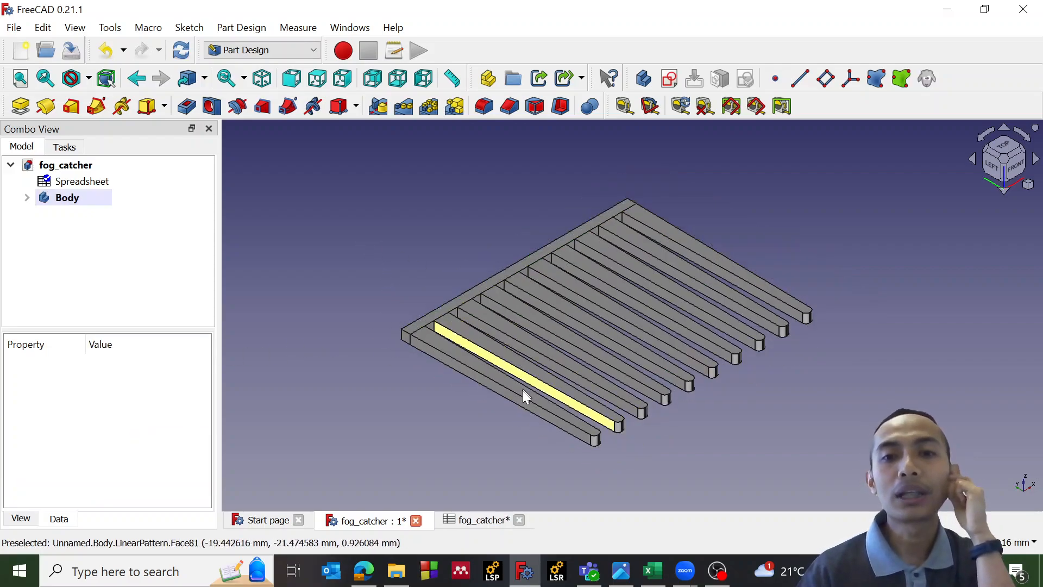
{"action": "scroll", "coordinate": [525, 385], "scroll_direction": "up", "scroll_amount": 2}
{"action": "middle_click_drag", "start_coordinate": [840, 379], "coordinate": [774, 389]}
{"action": "scroll", "coordinate": [772, 387], "scroll_direction": "down", "scroll_amount": 5}
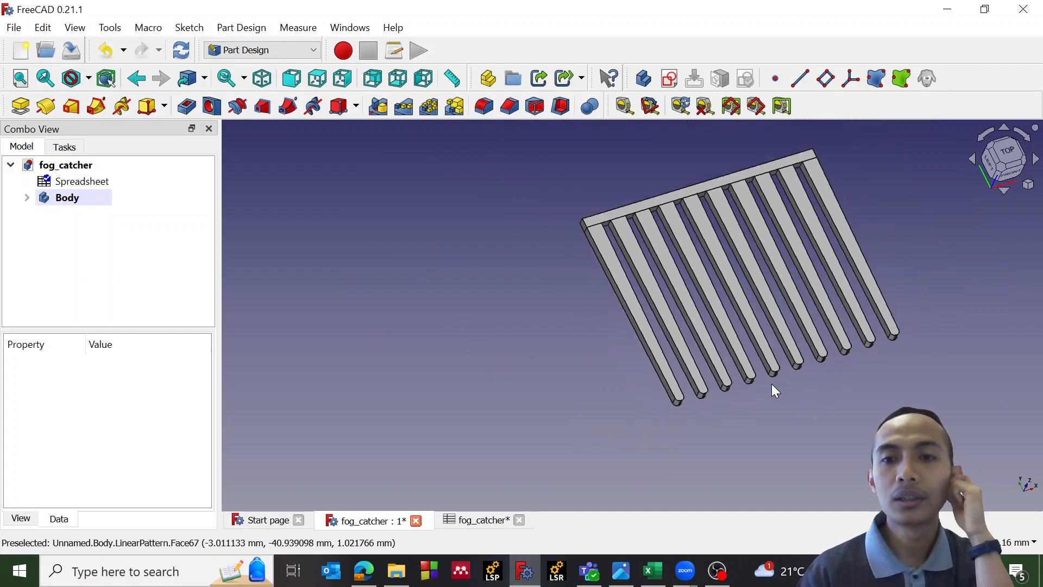
{"action": "scroll", "coordinate": [858, 285], "scroll_direction": "up", "scroll_amount": 2}
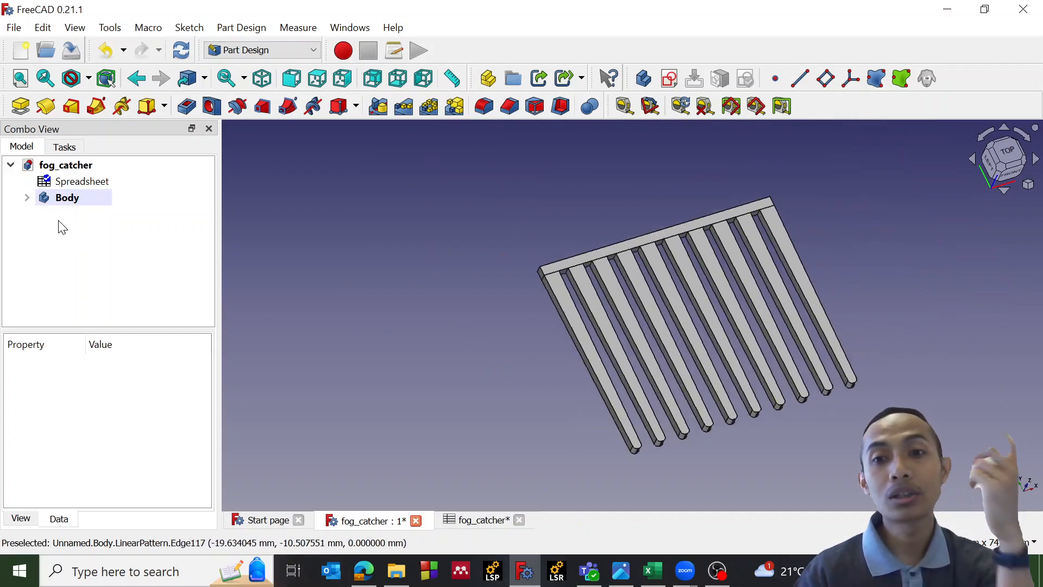
- Set the Body's pattern number to 2 and update the model
{"action": "left_click", "coordinate": [71, 197]}
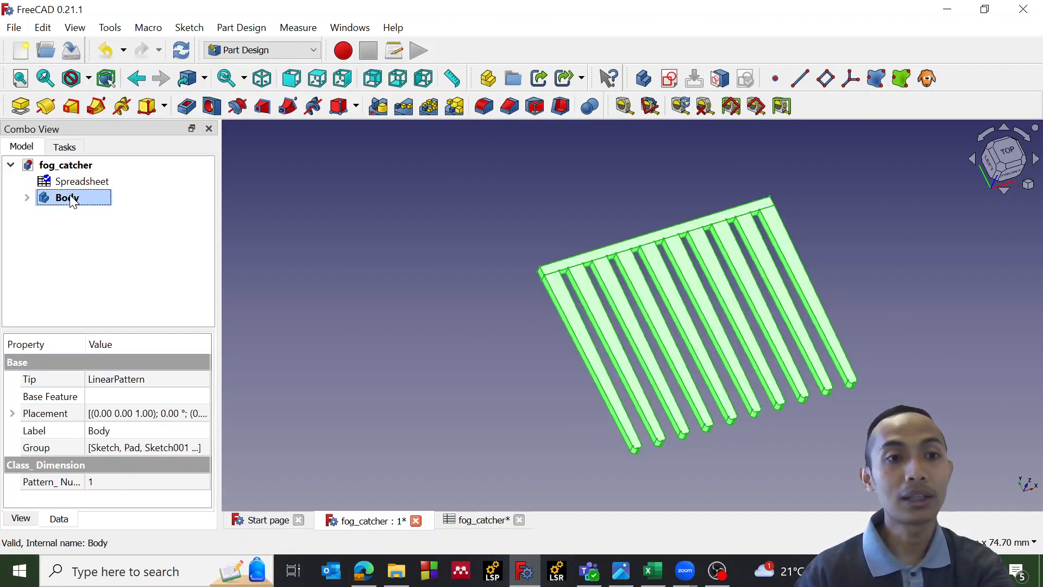
{"action": "left_click", "coordinate": [112, 483]}
{"action": "left_click", "coordinate": [112, 483]}
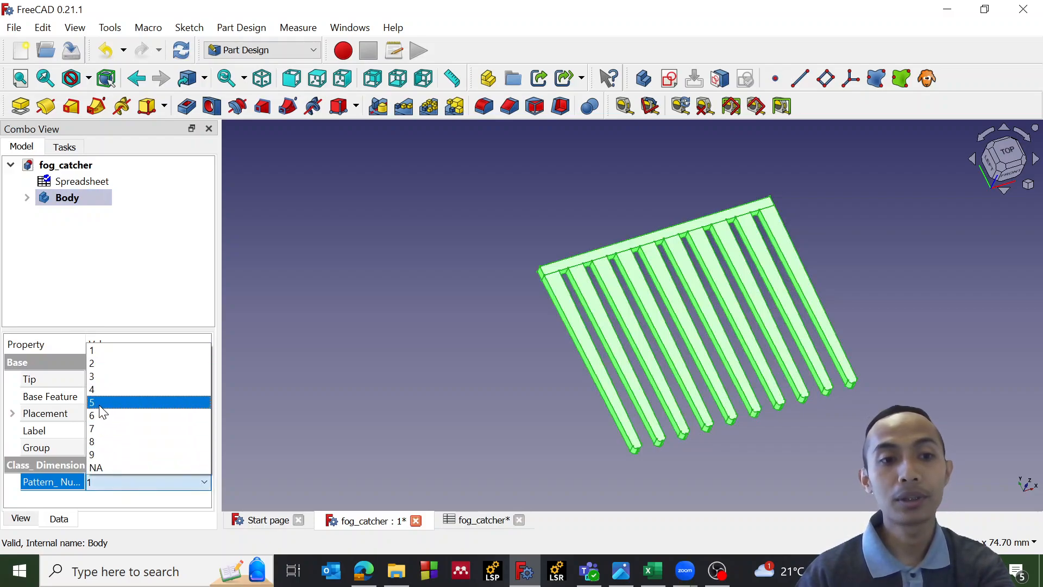
{"action": "left_click", "coordinate": [106, 363]}
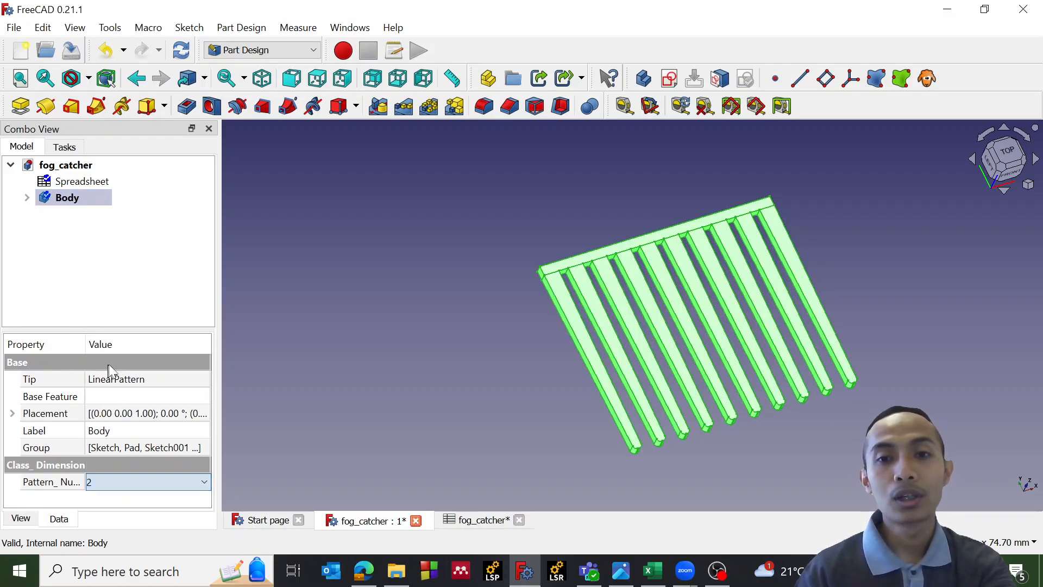
{"action": "left_click", "coordinate": [730, 415]}
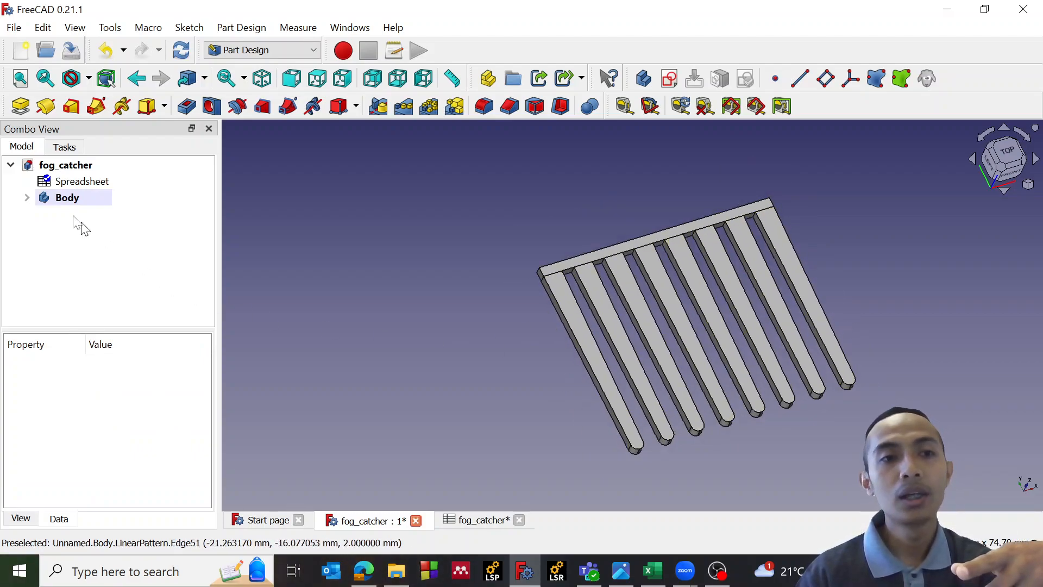
- Set the Body's pattern number to 4 and look at the teeth from above
{"action": "left_click", "coordinate": [74, 199]}
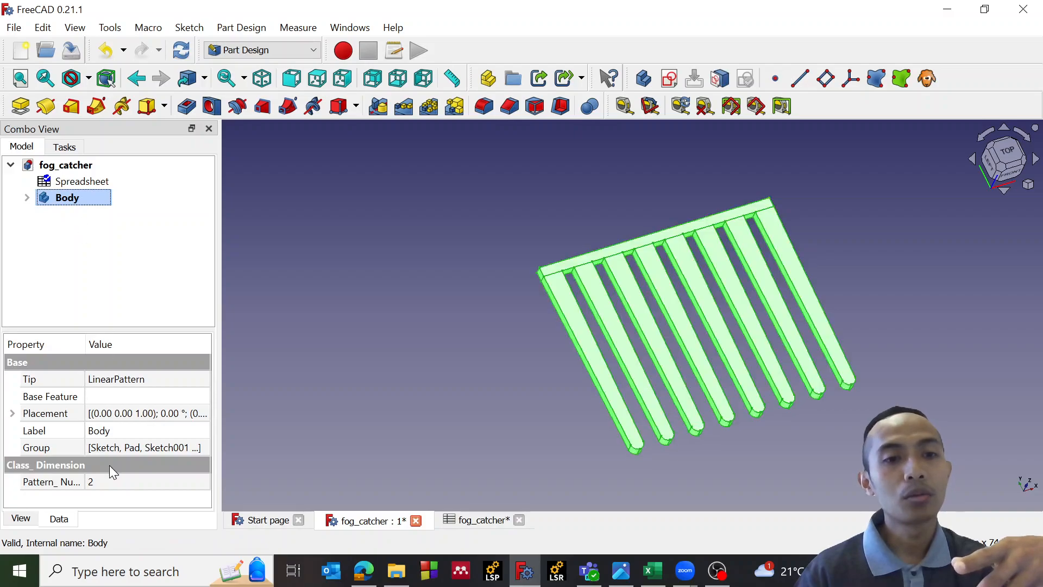
{"action": "left_click", "coordinate": [139, 488]}
{"action": "left_click", "coordinate": [136, 483]}
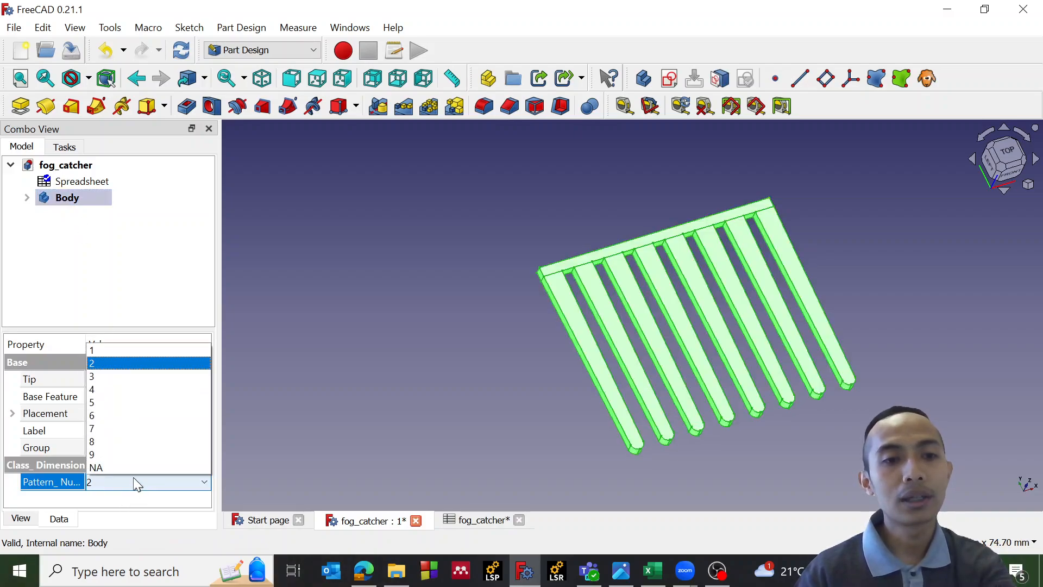
{"action": "left_click", "coordinate": [114, 389]}
{"action": "left_click", "coordinate": [610, 349]}
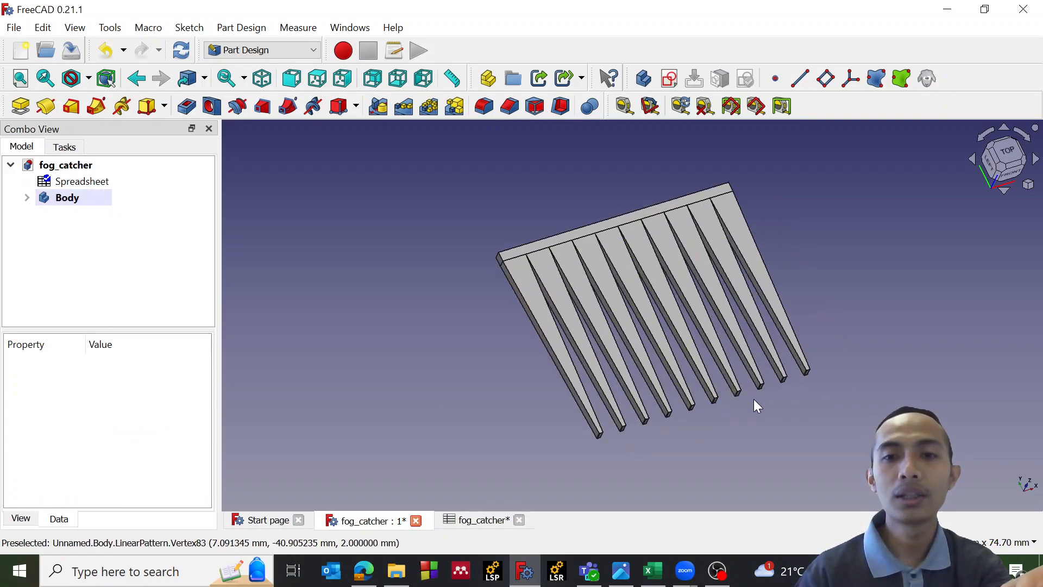
{"action": "middle_click_drag", "start_coordinate": [754, 399], "coordinate": [665, 403]}
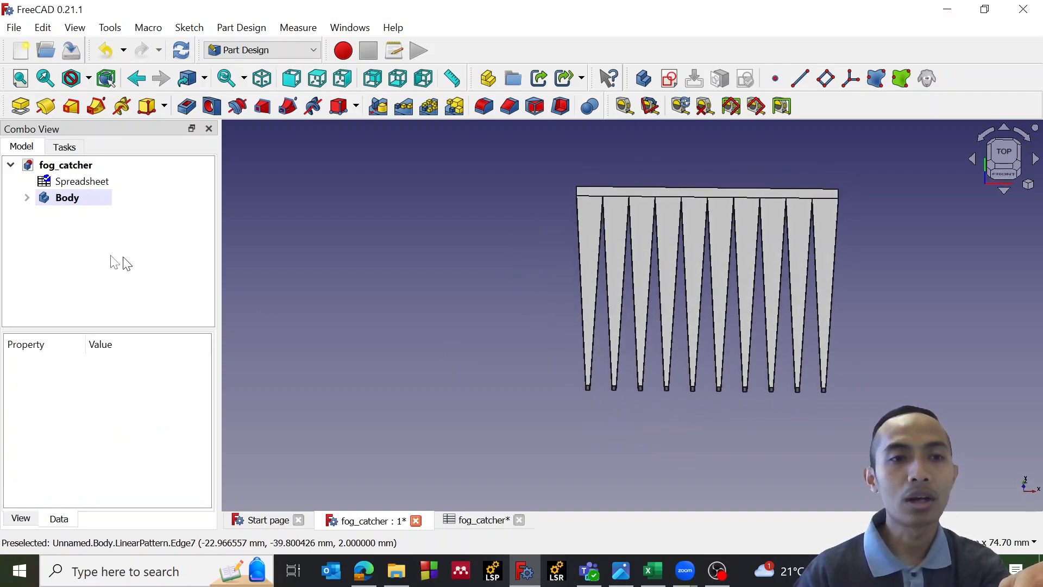
- Set the Body's pattern number to 9 and inspect the resulting comb in 3D
{"action": "left_click", "coordinate": [70, 199]}
{"action": "left_click", "coordinate": [109, 483]}
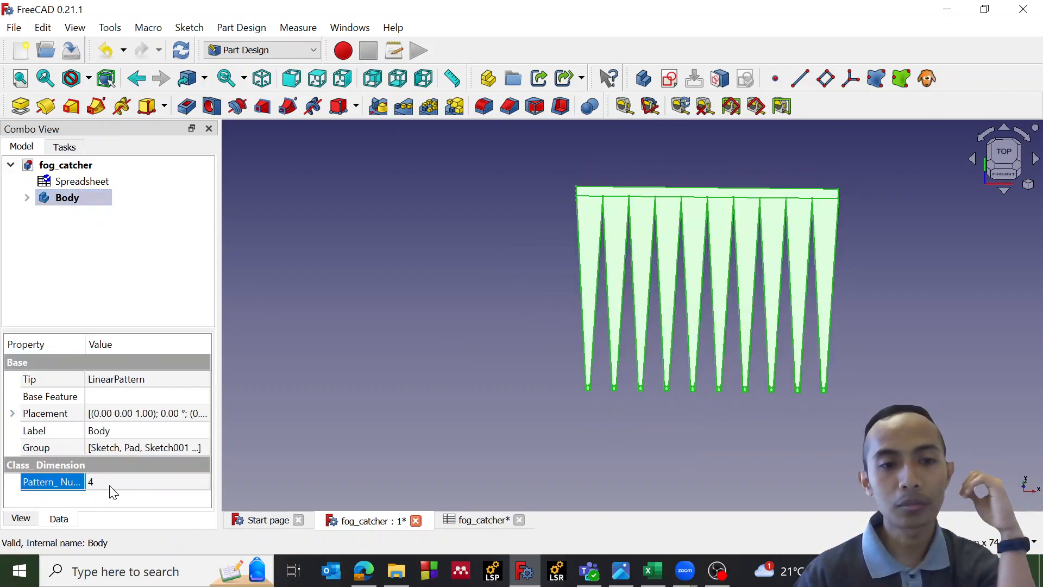
{"action": "left_click", "coordinate": [112, 484]}
{"action": "left_click", "coordinate": [110, 454]}
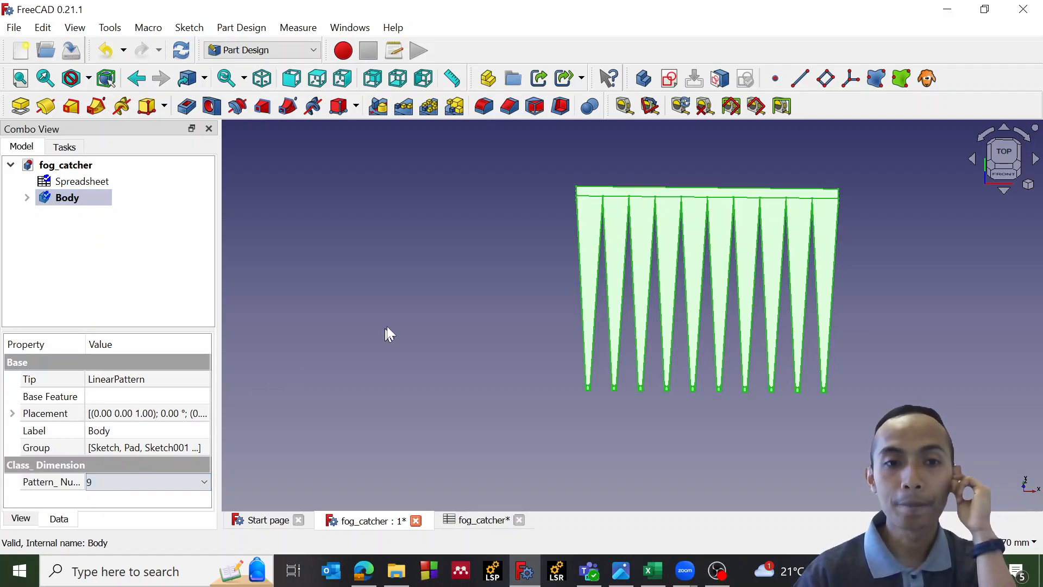
{"action": "left_click", "coordinate": [473, 324]}
{"action": "scroll", "coordinate": [670, 355], "scroll_direction": "down", "scroll_amount": 2}
{"action": "scroll", "coordinate": [725, 376], "scroll_direction": "up", "scroll_amount": 3}
{"action": "middle_click_drag", "start_coordinate": [669, 399], "coordinate": [724, 382]}
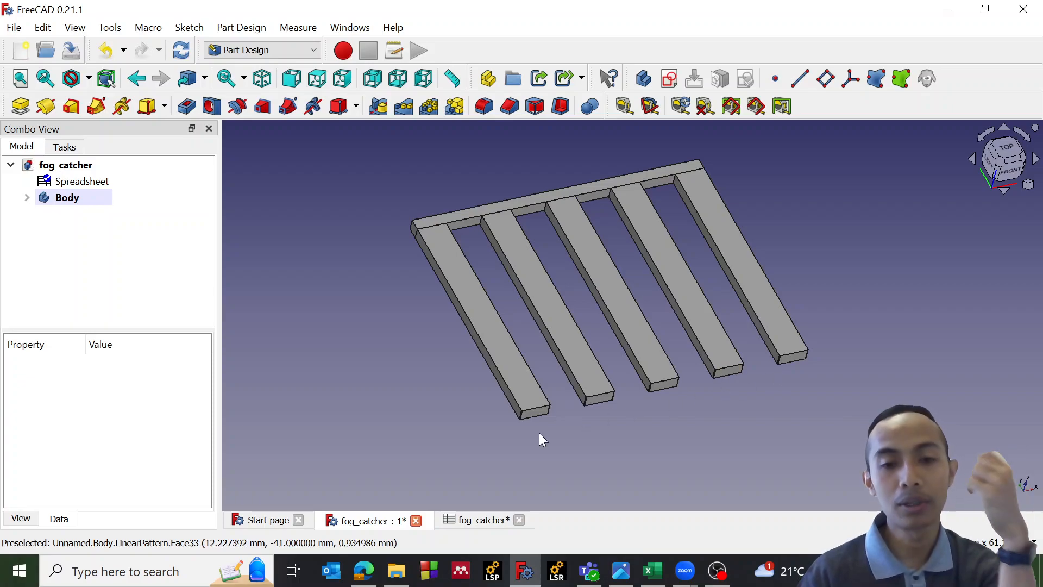
- Check the configuration row and the teeth cell B2 in the fog_catcher spreadsheet, and save the document
{"action": "left_click", "coordinate": [481, 522]}
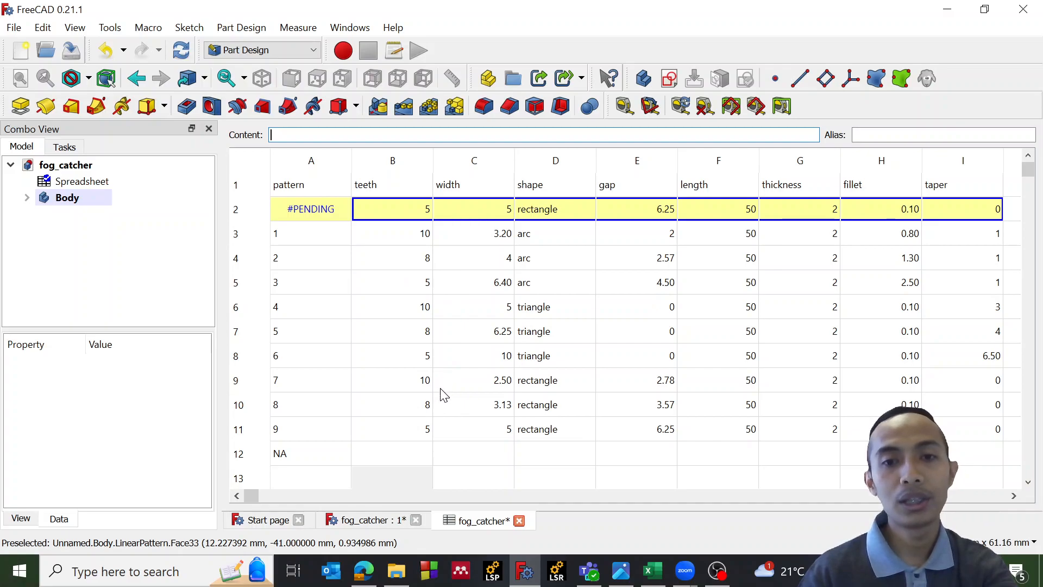
{"action": "left_click", "coordinate": [409, 454]}
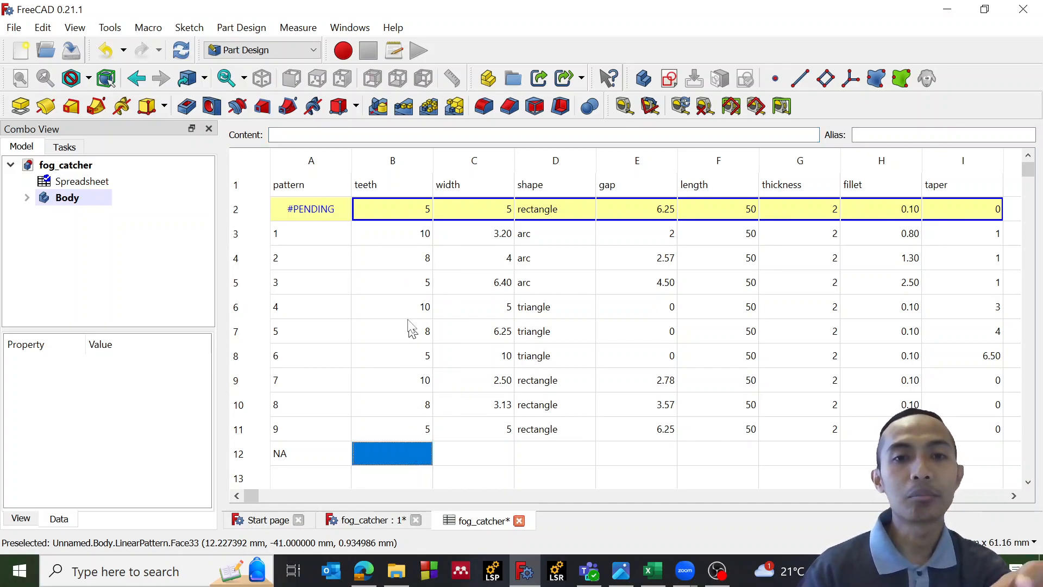
{"action": "left_click", "coordinate": [409, 224]}
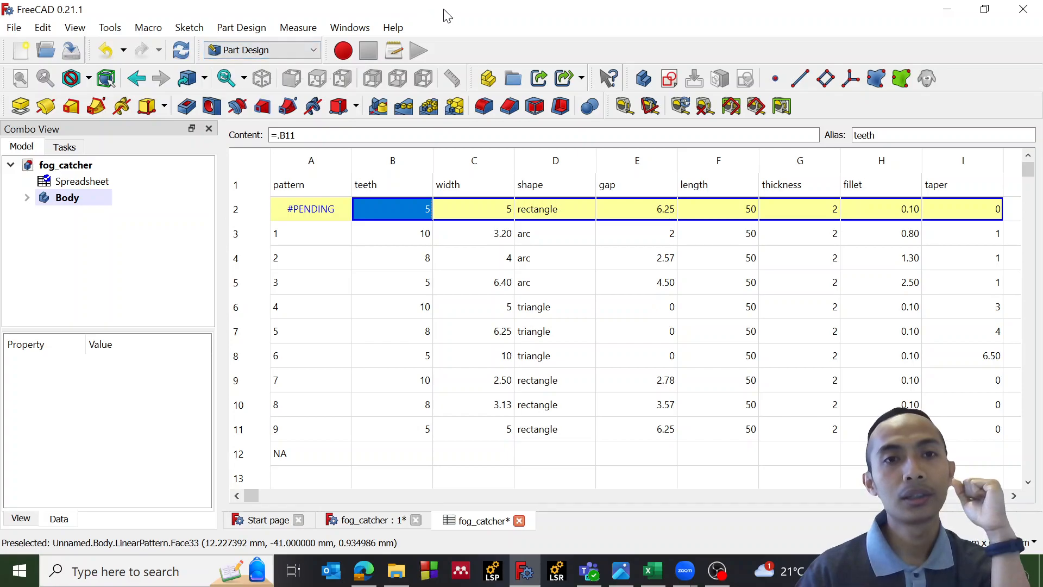
{"action": "key", "text": "ctrl+s"}
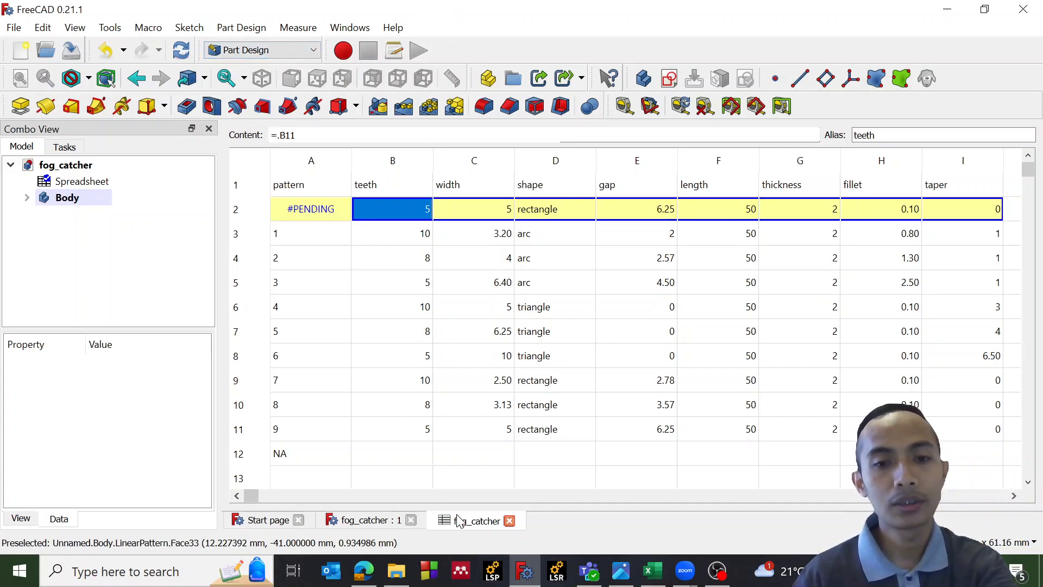
- Create a new empty document and switch to the Spreadsheet workbench
{"action": "left_click", "coordinate": [251, 520]}
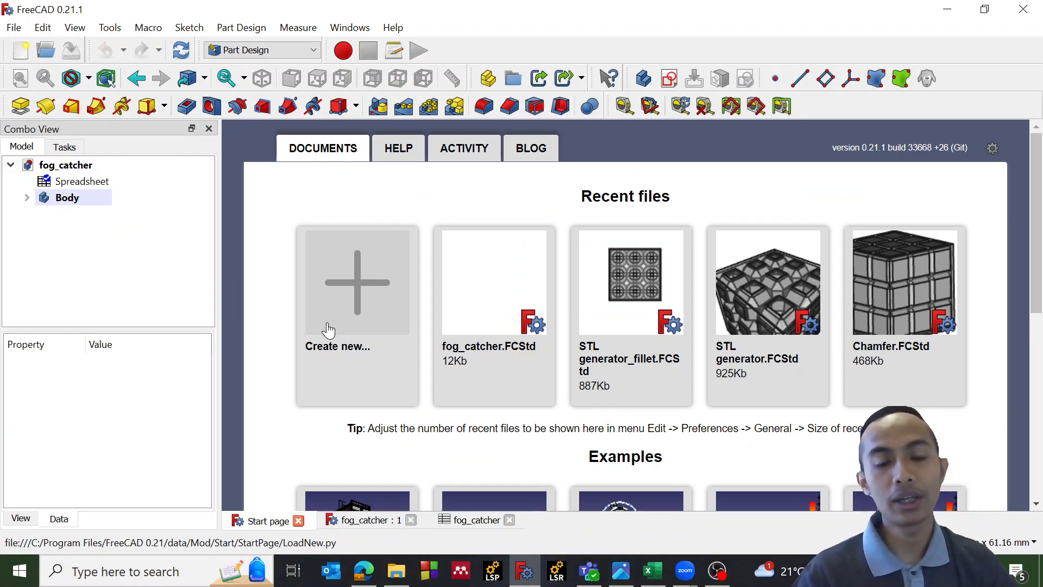
{"action": "left_click", "coordinate": [328, 325]}
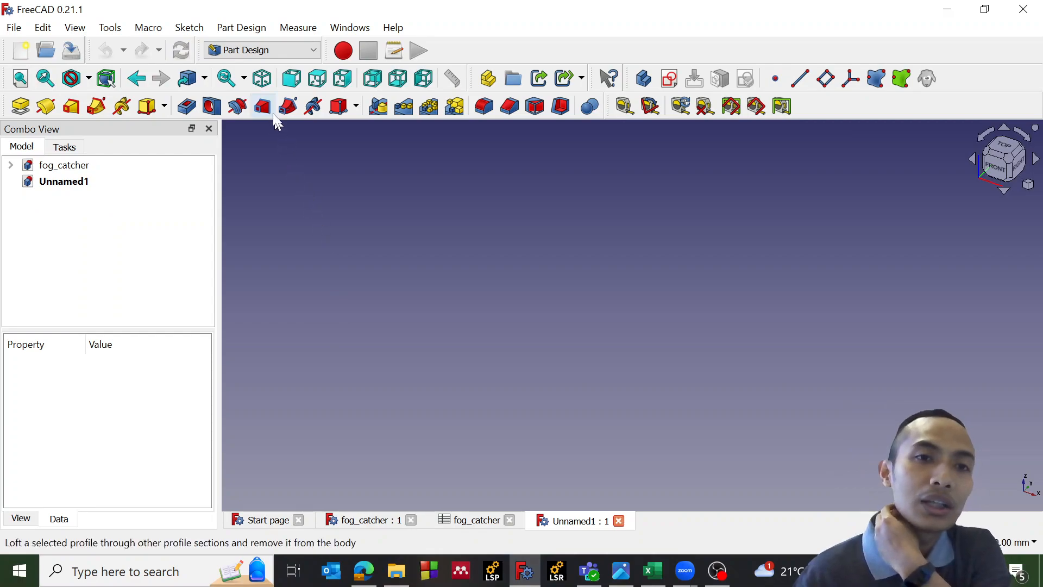
{"action": "left_click", "coordinate": [260, 48]}
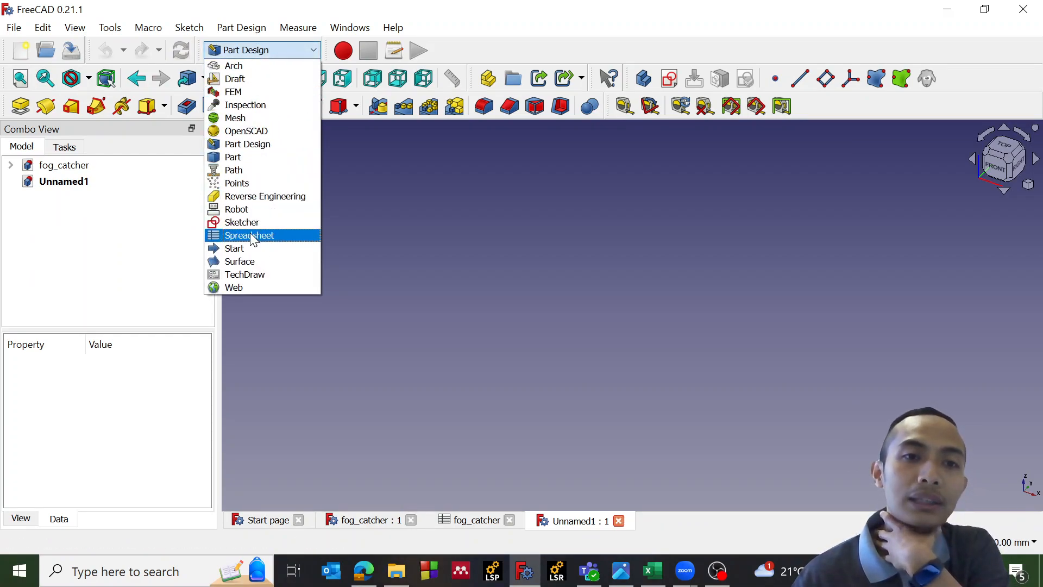
{"action": "left_click", "coordinate": [257, 48]}
{"action": "left_click", "coordinate": [256, 48]}
{"action": "left_click", "coordinate": [257, 235]}
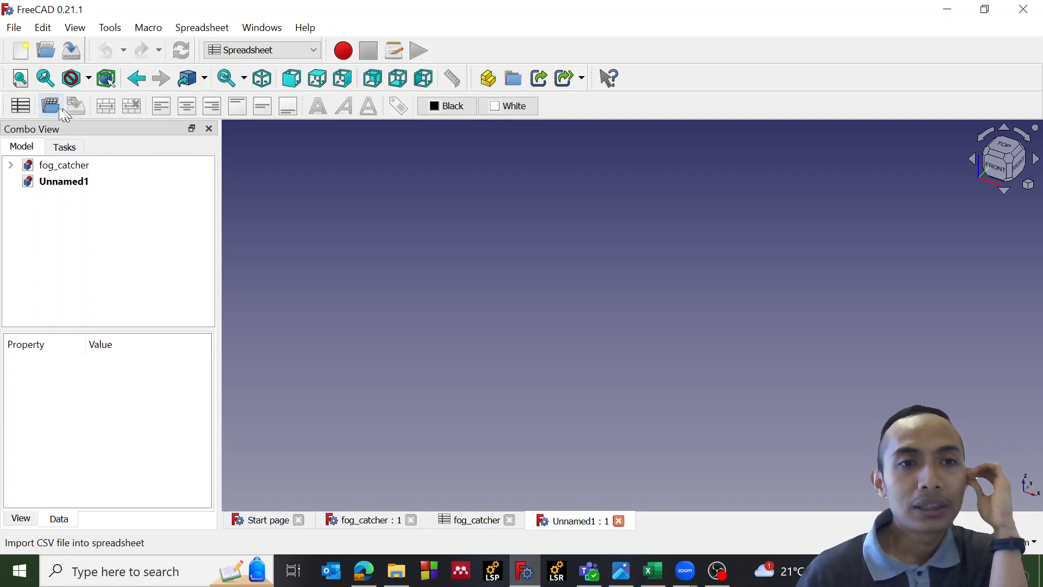
- Create a new spreadsheet in the empty document and select cell A1
{"action": "left_click", "coordinate": [22, 106]}
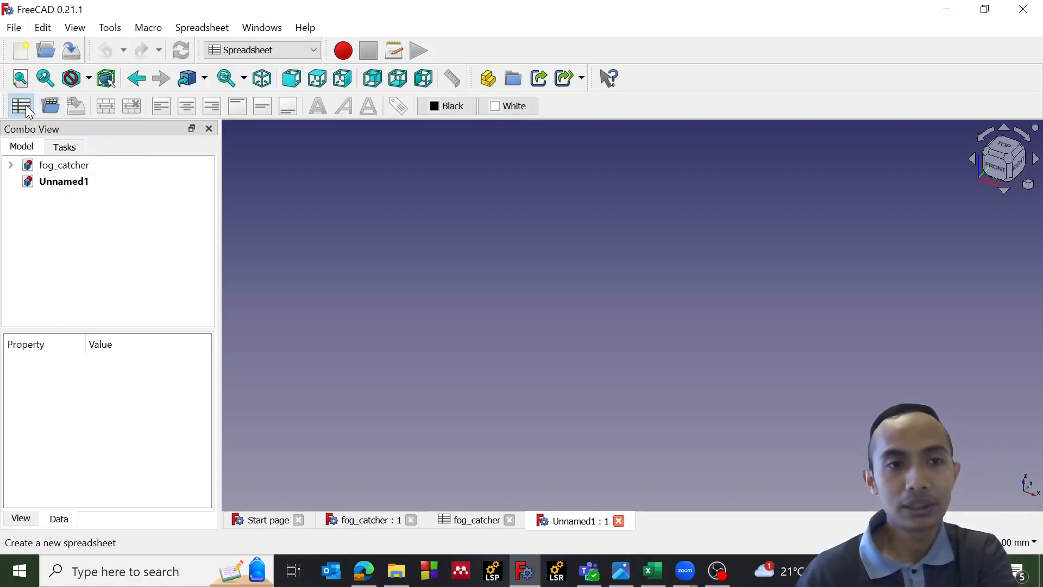
{"action": "left_click", "coordinate": [305, 215]}
{"action": "left_click", "coordinate": [311, 184]}
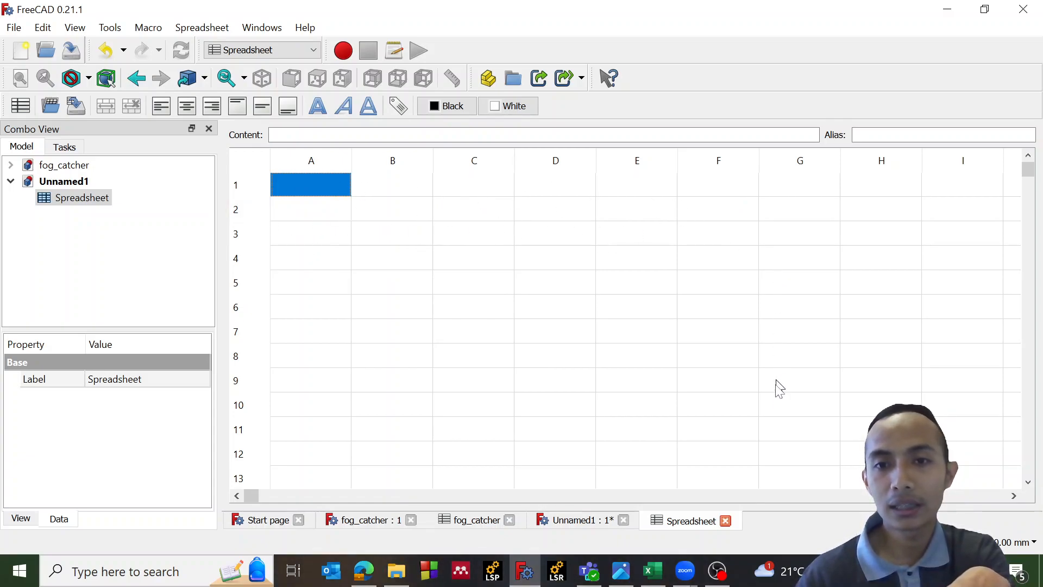
- Switch to Excel and review the header row, the pattern numbers with NA, and the parameter values in B3:I11
{"action": "left_click", "coordinate": [654, 569]}
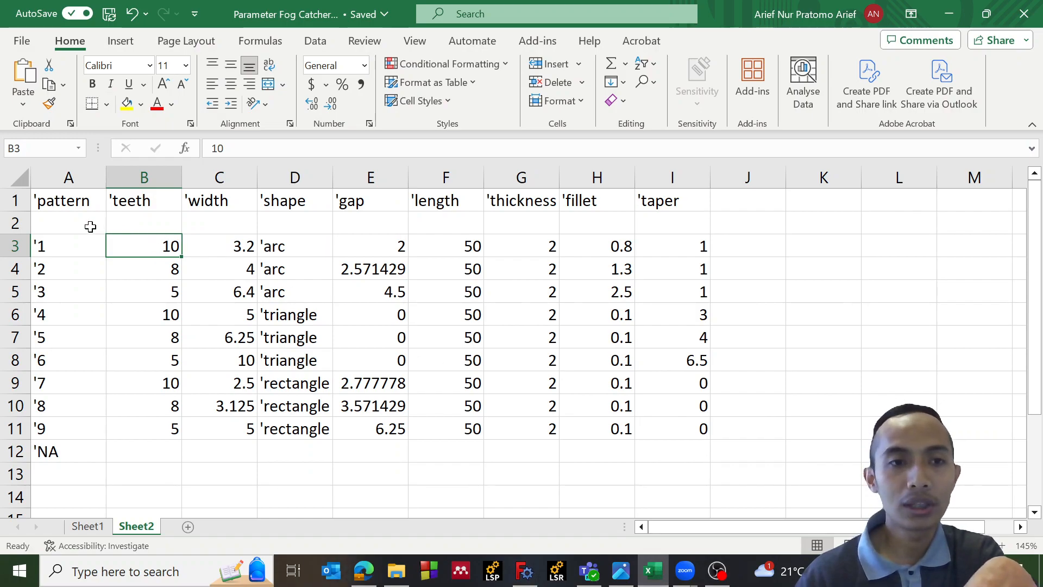
{"action": "left_click", "coordinate": [90, 226]}
{"action": "left_click_drag", "start_coordinate": [70, 200], "coordinate": [701, 202]}
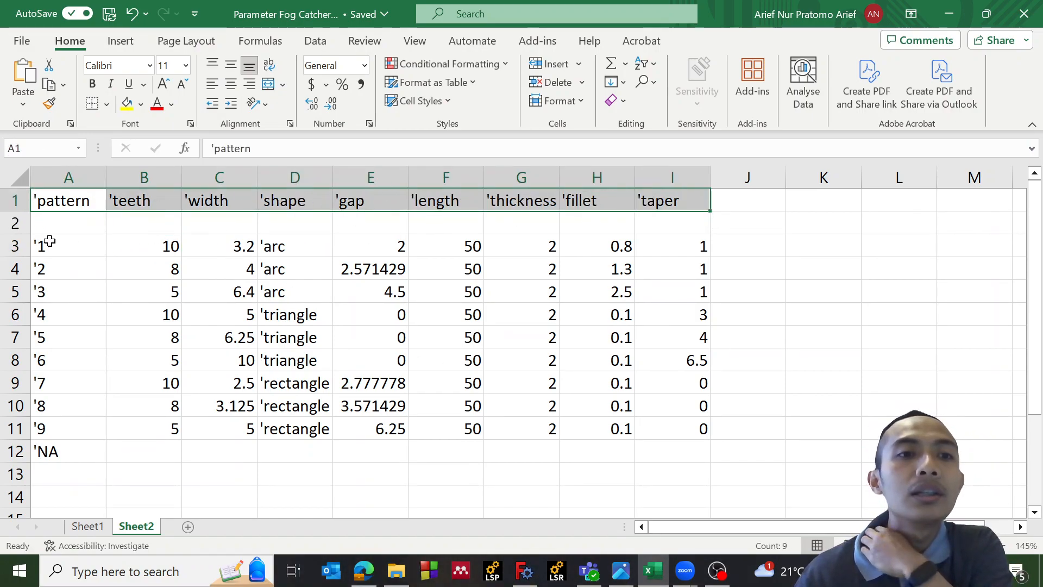
{"action": "left_click_drag", "start_coordinate": [59, 249], "coordinate": [65, 449]}
{"action": "left_click_drag", "start_coordinate": [146, 242], "coordinate": [691, 435]}
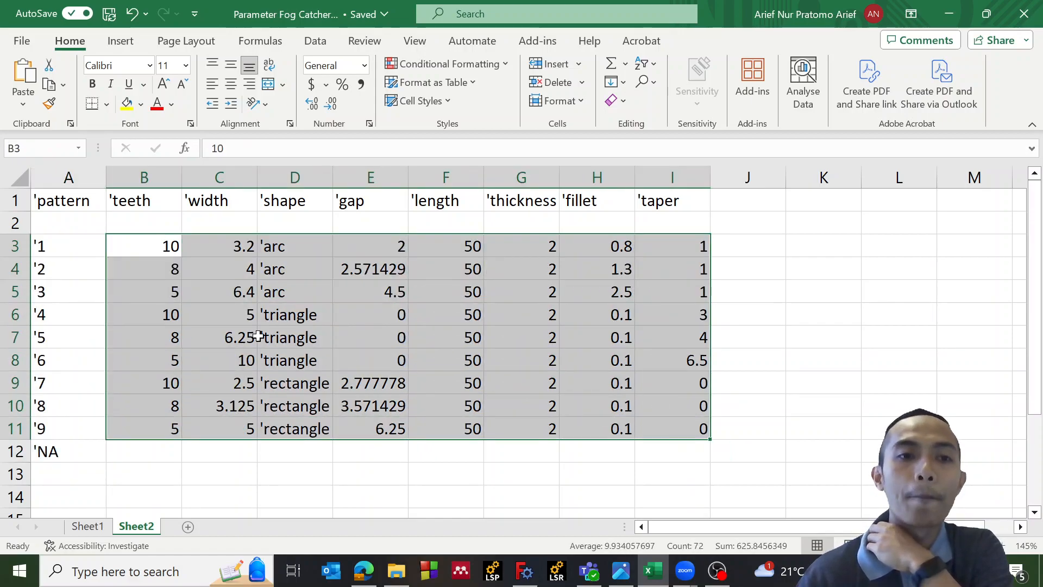
{"action": "left_click", "coordinate": [148, 263]}
{"action": "left_click", "coordinate": [155, 242]}
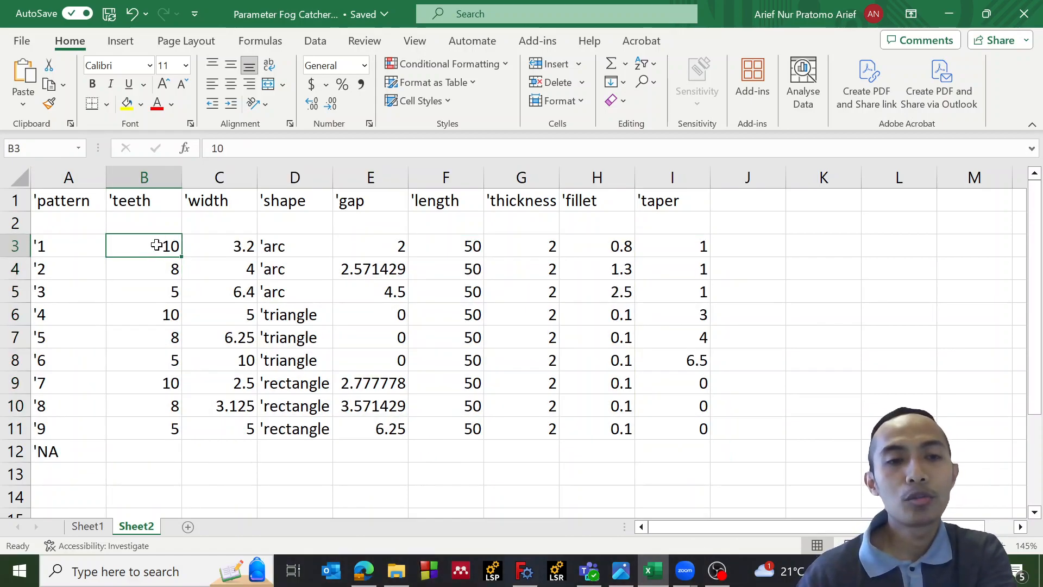
- Compare the width, shape and gap values of pattern 1 in the Excel table with the tooth pattern reference image
{"action": "left_click", "coordinate": [195, 239]}
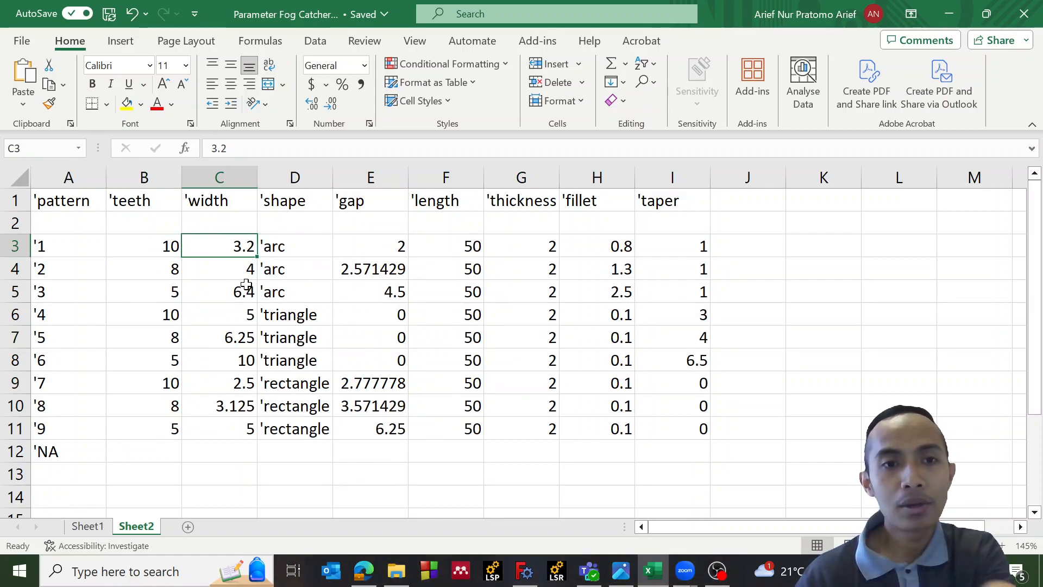
{"action": "left_click", "coordinate": [621, 570]}
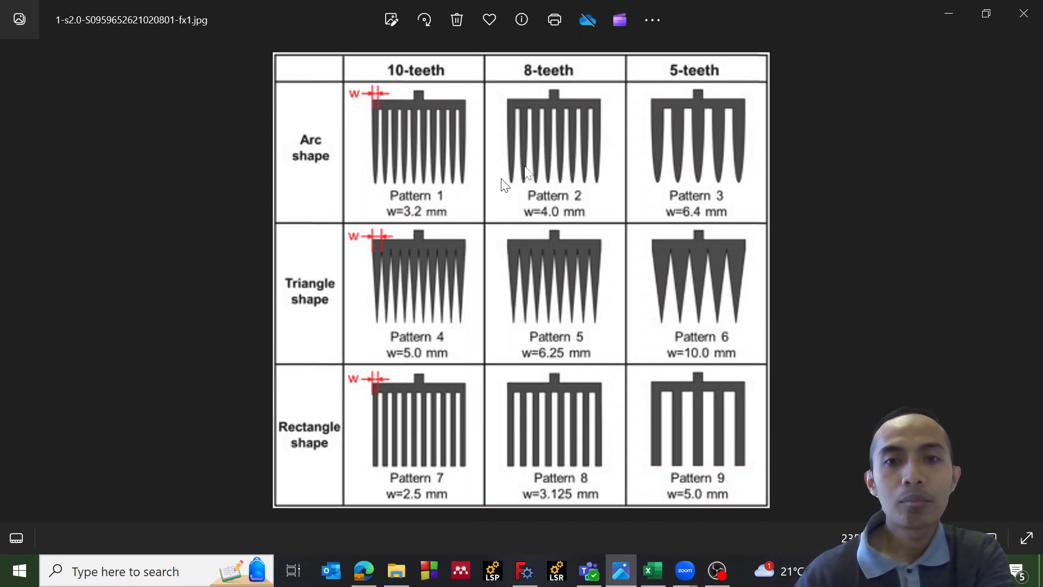
{"action": "left_click", "coordinate": [949, 13]}
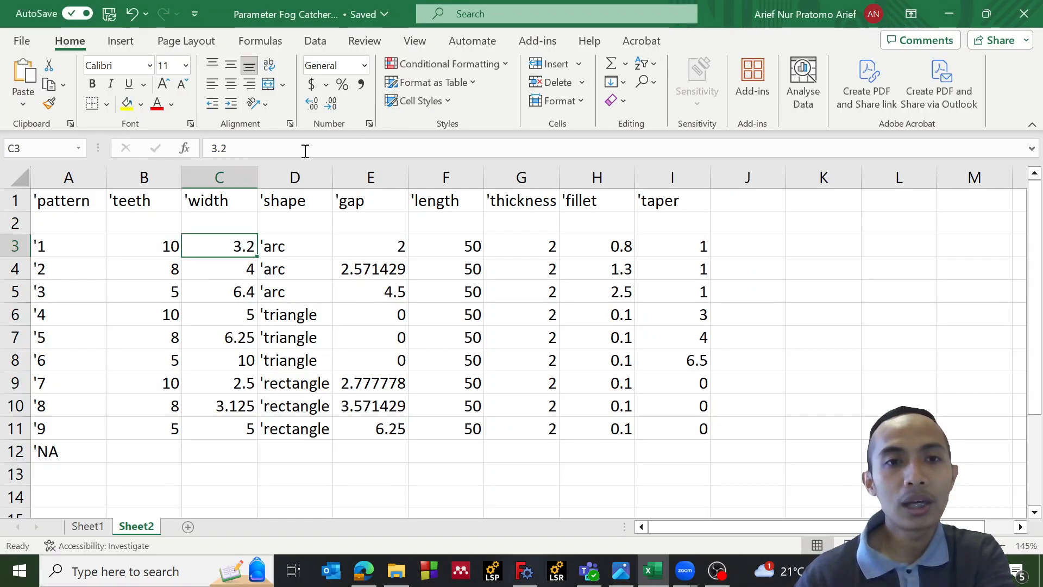
{"action": "left_click", "coordinate": [287, 254]}
{"action": "left_click", "coordinate": [369, 254]}
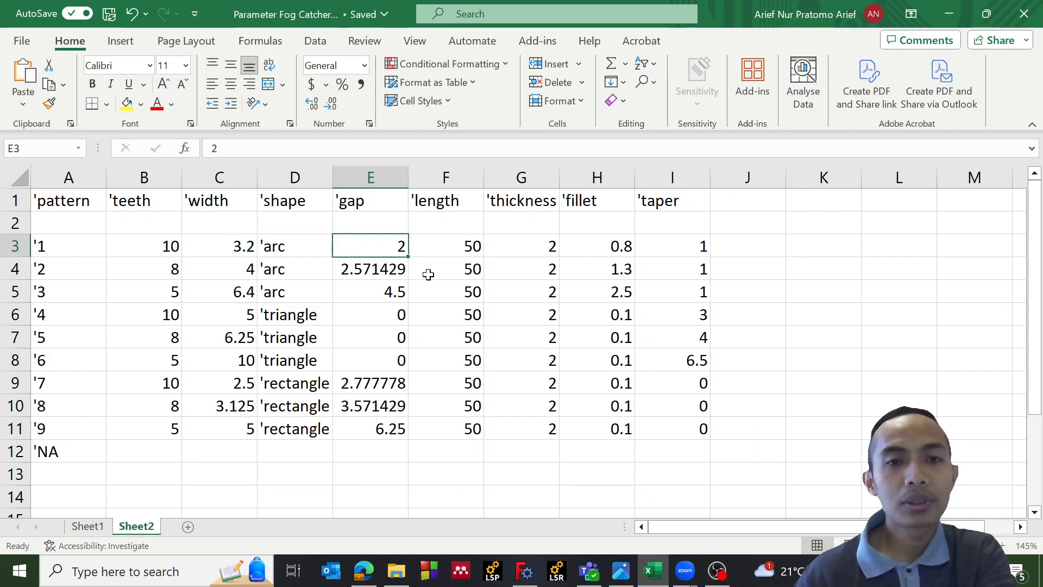
{"action": "left_click", "coordinate": [373, 266]}
{"action": "left_click", "coordinate": [387, 245]}
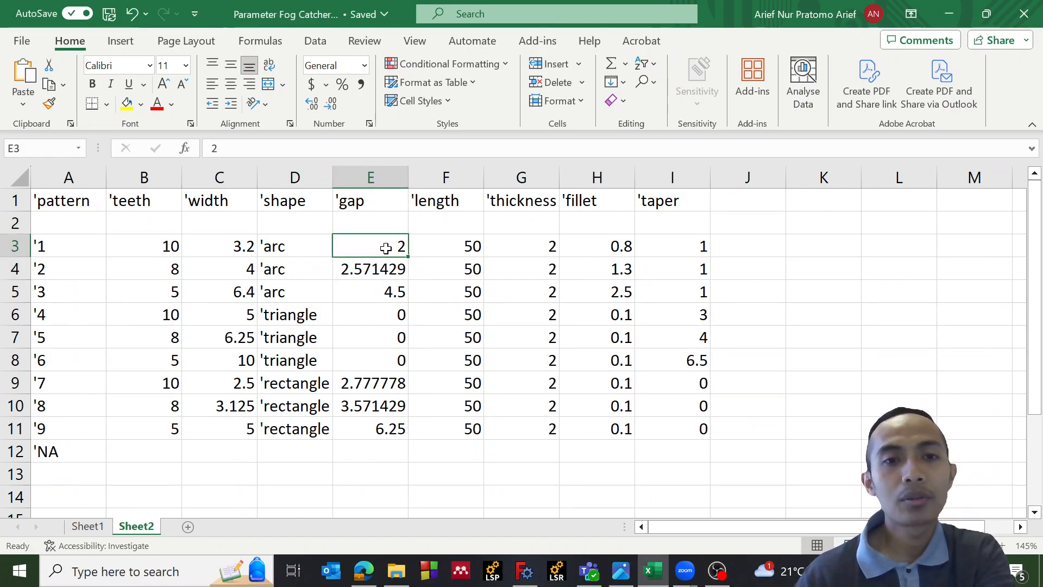
{"action": "left_click", "coordinate": [621, 570]}
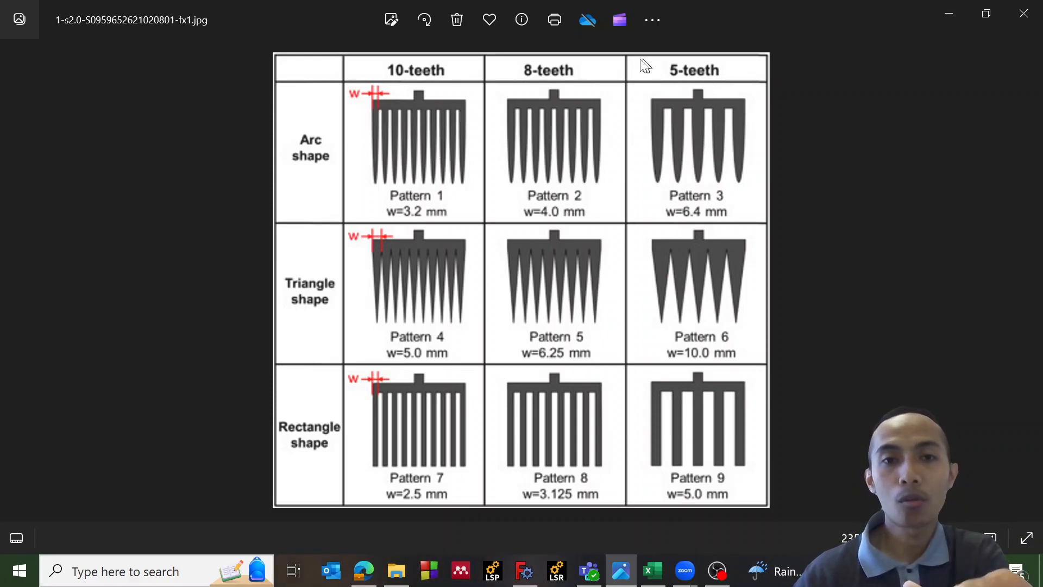
{"action": "left_click", "coordinate": [948, 14]}
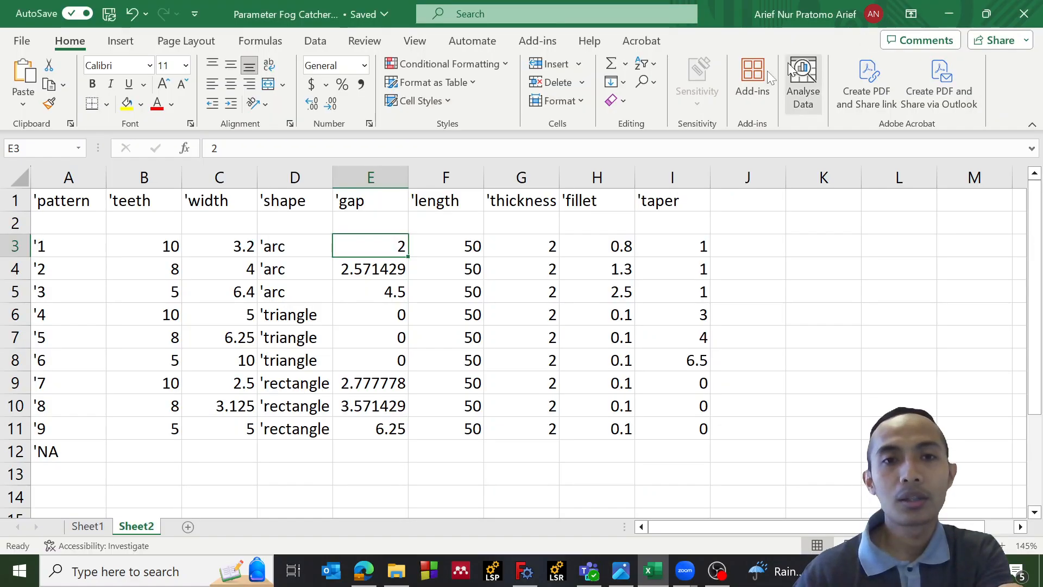
- Review the length, thickness and fillet values for the nine patterns in the Excel table
{"action": "left_click", "coordinate": [427, 248]}
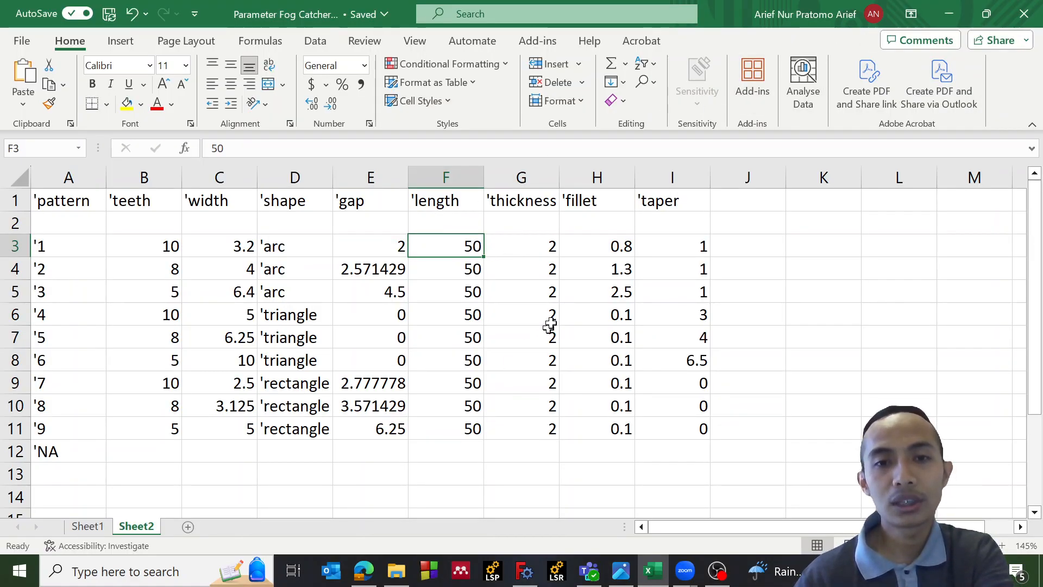
{"action": "left_click_drag", "start_coordinate": [549, 243], "coordinate": [589, 427]}
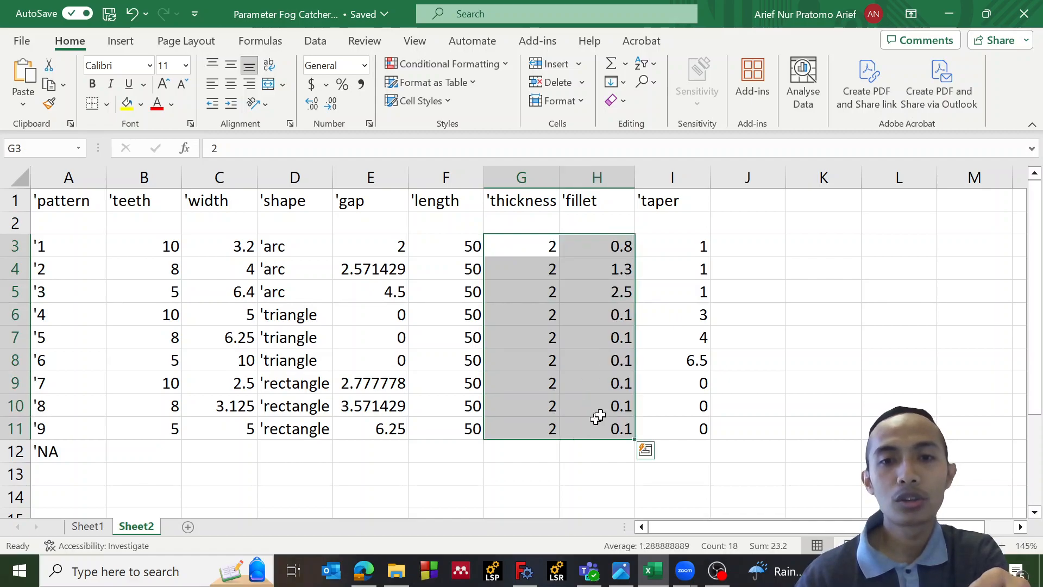
{"action": "left_click", "coordinate": [616, 247]}
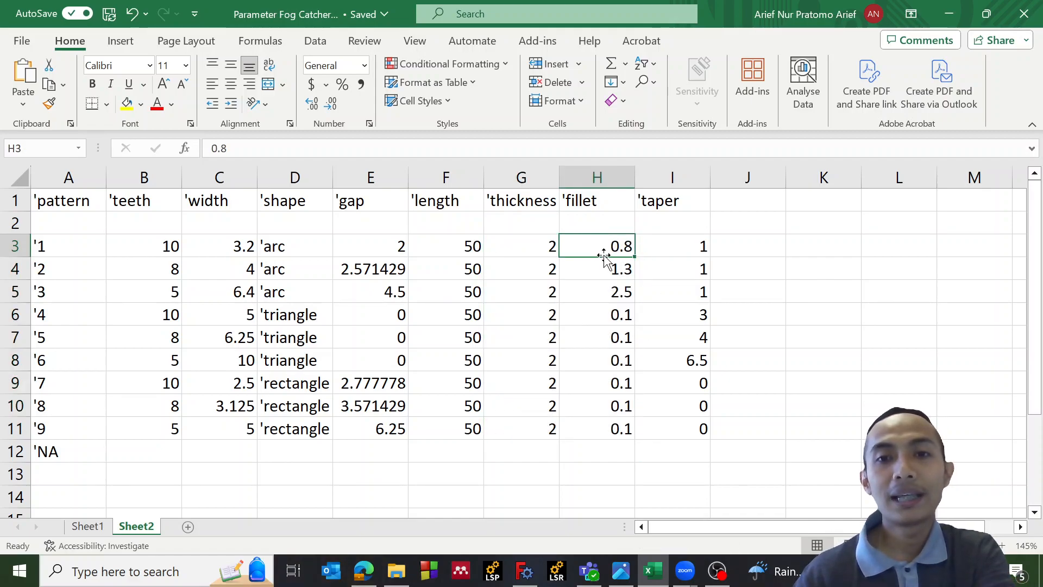
- Switch to FreeCAD and examine the corner fillets at the tooth tips of the fog_catcher model
{"action": "left_click", "coordinate": [524, 570]}
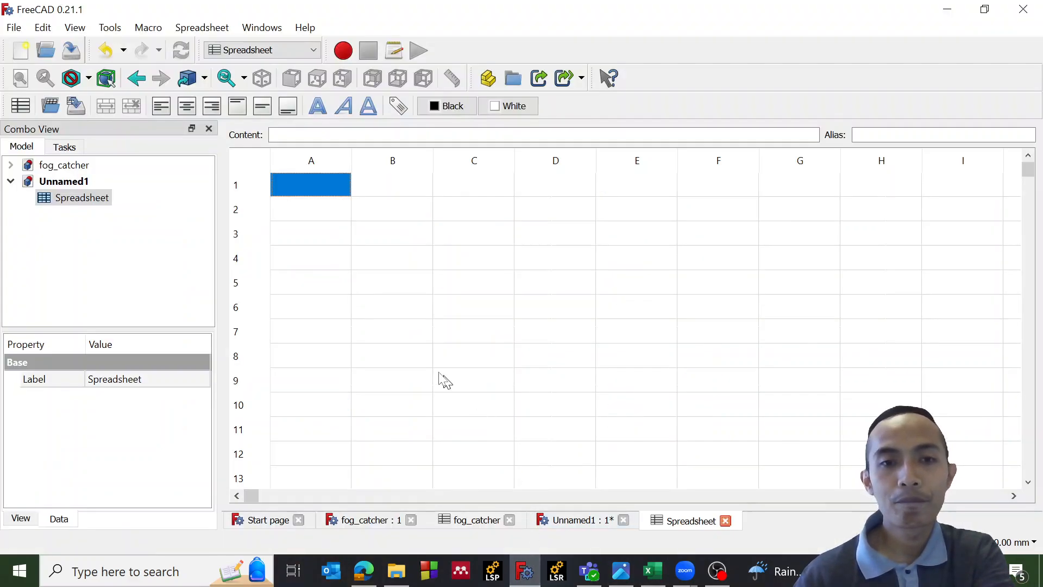
{"action": "left_click", "coordinate": [359, 520]}
{"action": "scroll", "coordinate": [511, 413], "scroll_direction": "up", "scroll_amount": 6}
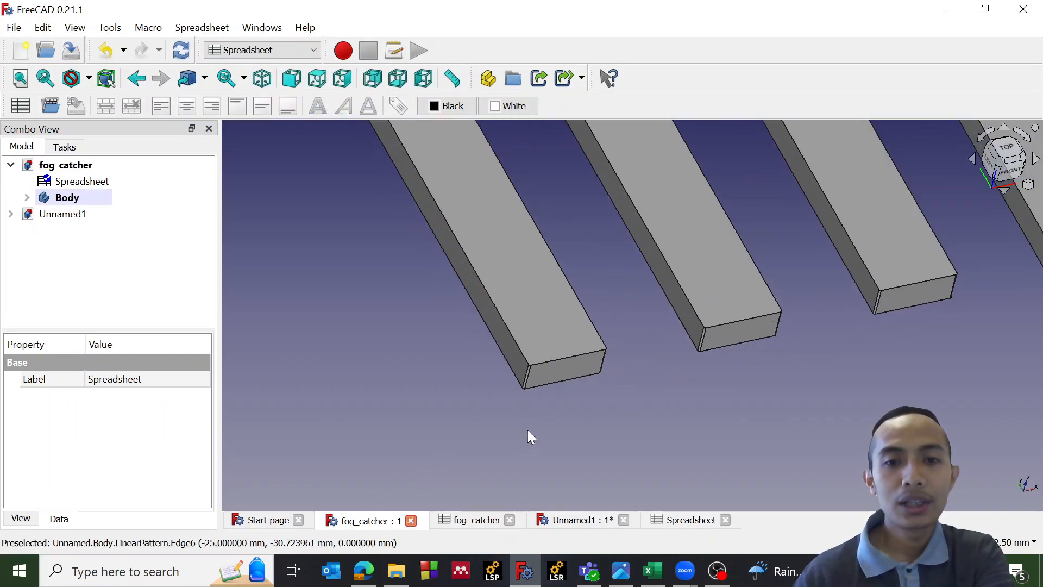
{"action": "scroll", "coordinate": [537, 309], "scroll_direction": "down", "scroll_amount": 3}
{"action": "scroll", "coordinate": [528, 307], "scroll_direction": "up", "scroll_amount": 4}
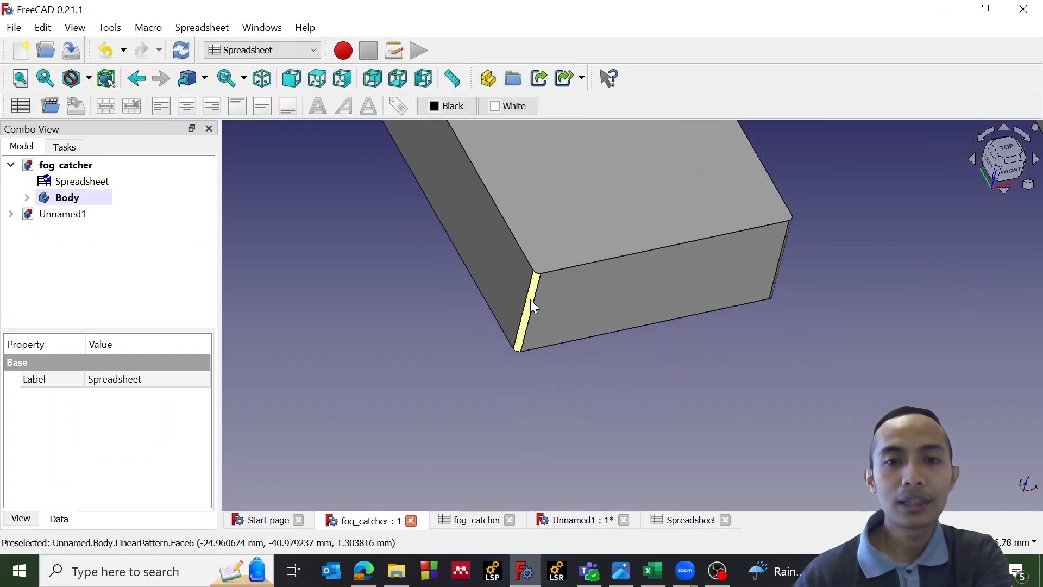
{"action": "scroll", "coordinate": [531, 308], "scroll_direction": "down", "scroll_amount": 5}
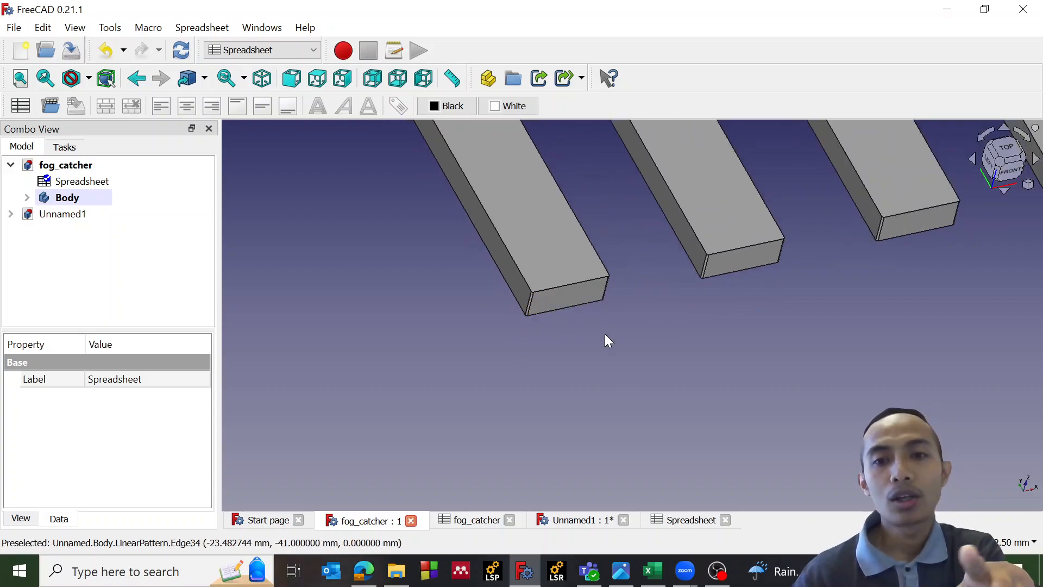
{"action": "scroll", "coordinate": [603, 288], "scroll_direction": "up", "scroll_amount": 1}
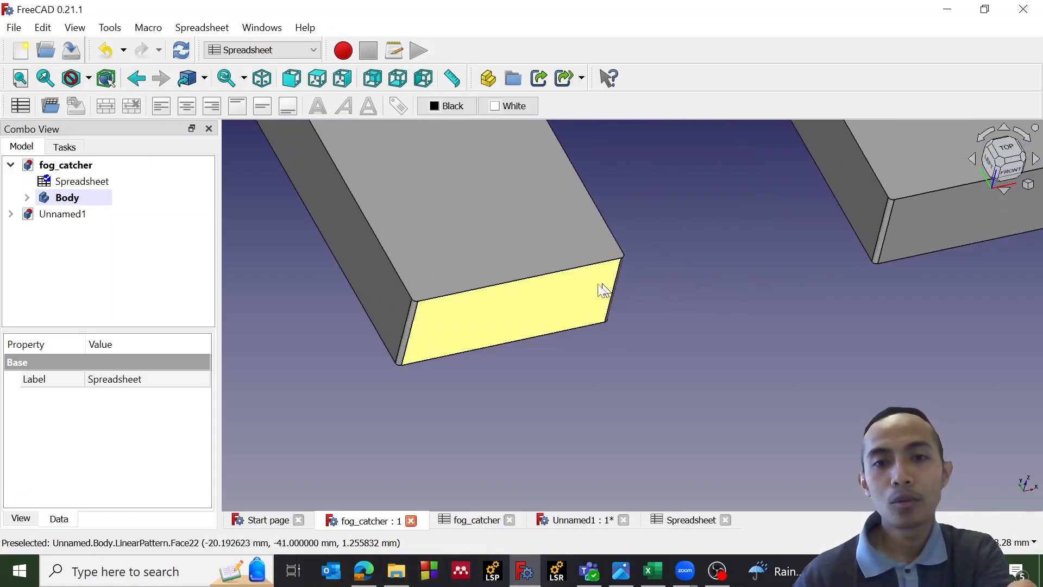
{"action": "scroll", "coordinate": [402, 312], "scroll_direction": "up", "scroll_amount": 2}
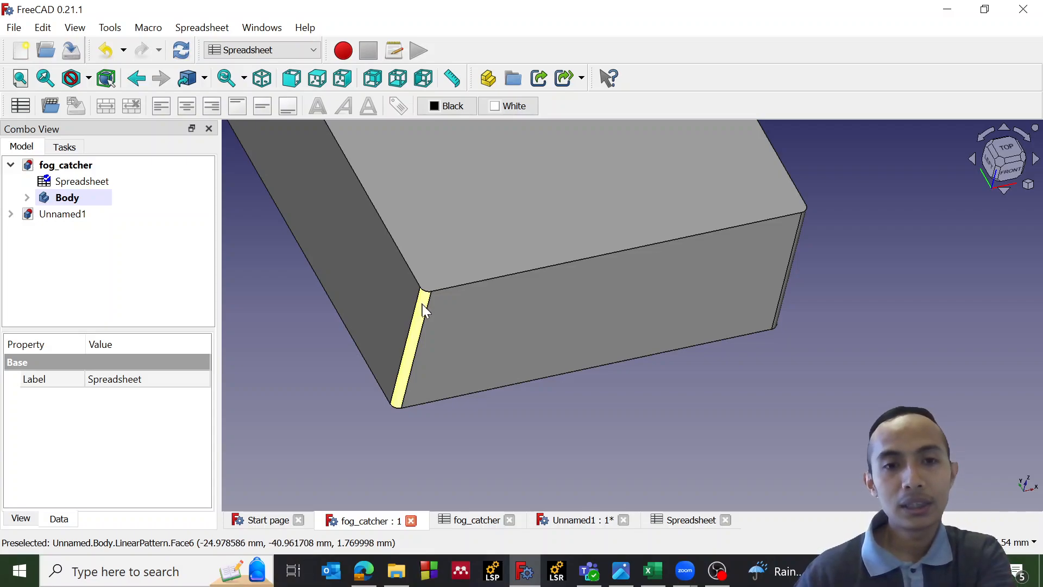
- Switch to Excel and check the fillet values in column H against the tooth shapes in the reference image
{"action": "left_click", "coordinate": [653, 580]}
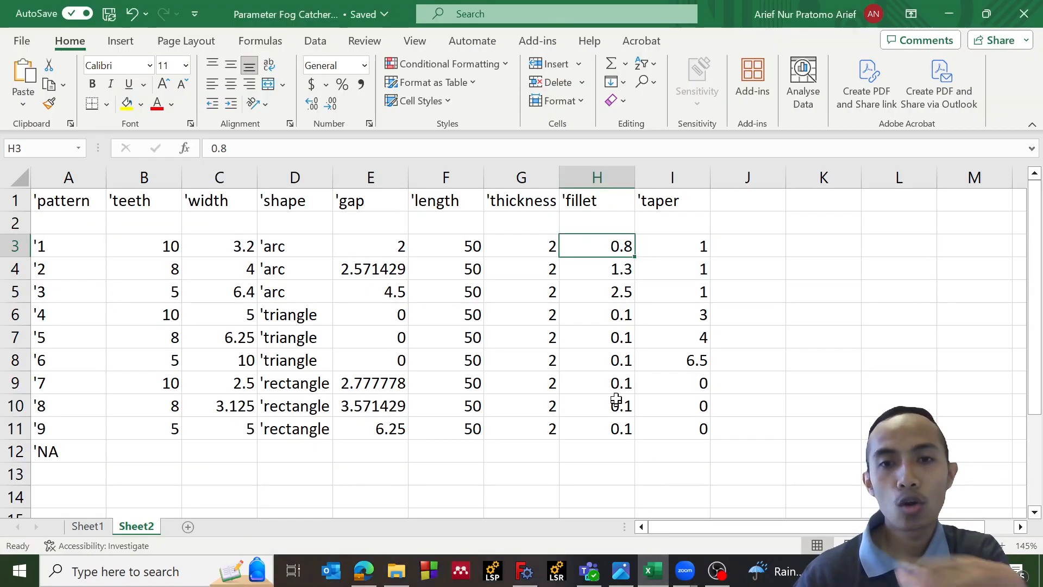
{"action": "left_click_drag", "start_coordinate": [616, 323], "coordinate": [612, 426]}
{"action": "left_click_drag", "start_coordinate": [591, 235], "coordinate": [948, 459]}
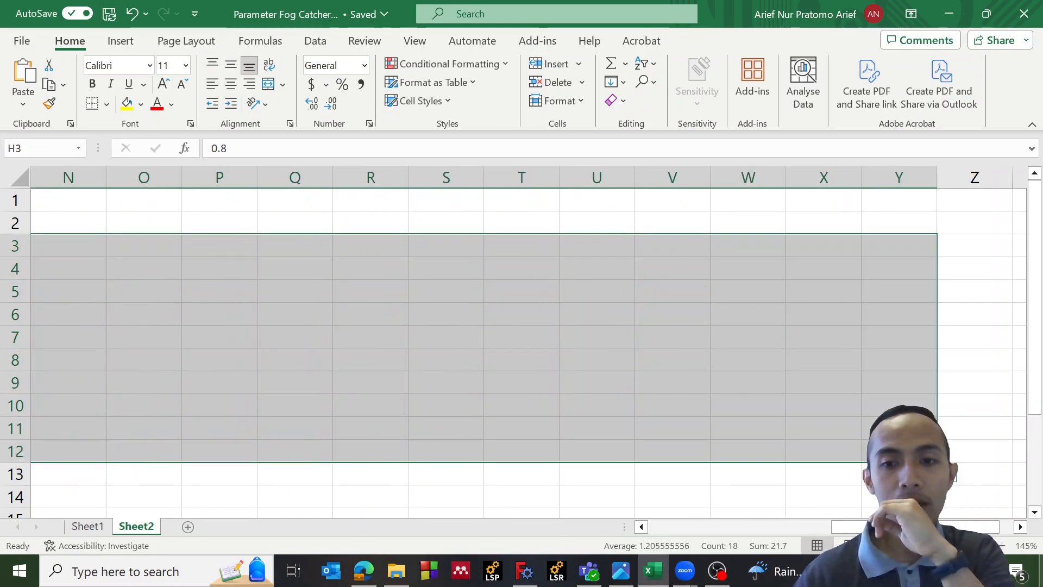
{"action": "left_click", "coordinate": [794, 526]}
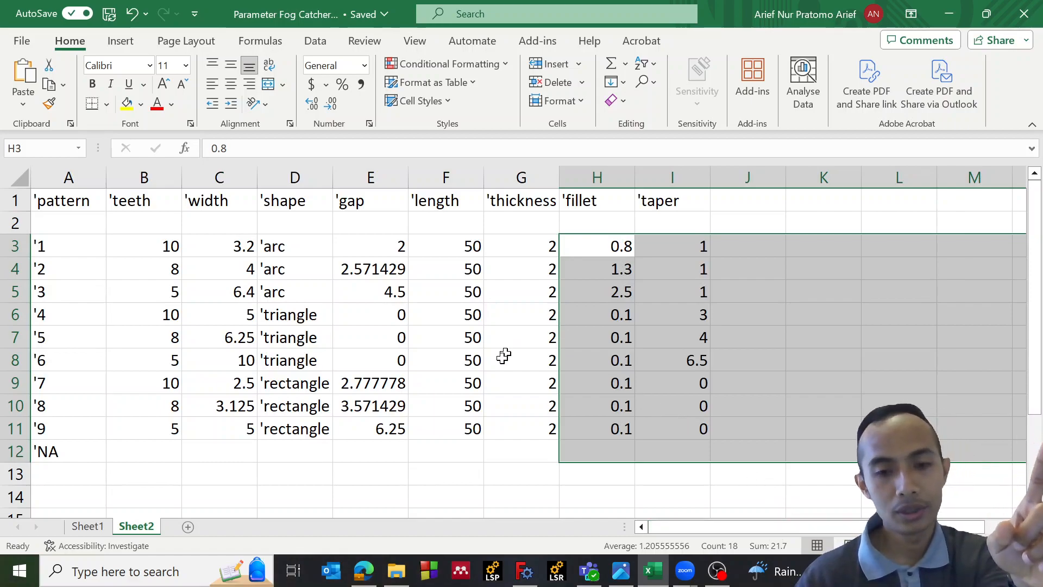
{"action": "left_click", "coordinate": [621, 570]}
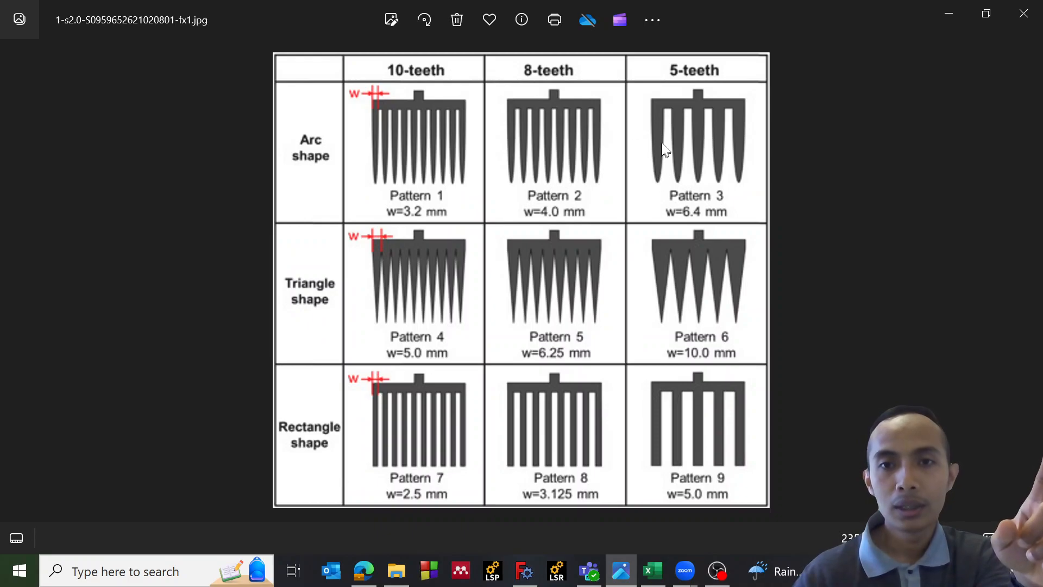
{"action": "left_click", "coordinate": [948, 13]}
{"action": "left_click", "coordinate": [607, 249]}
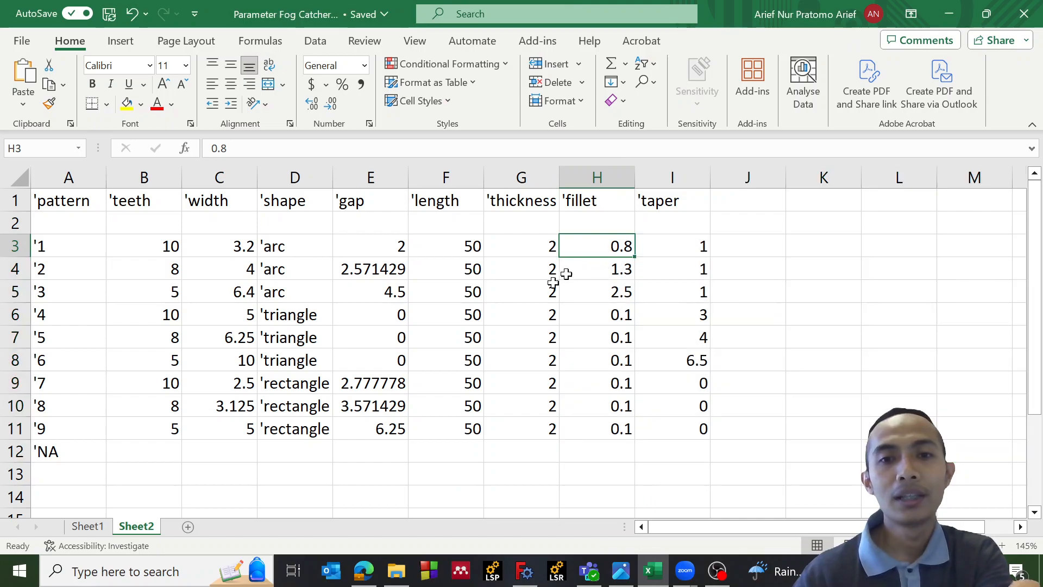
- Switch to FreeCAD and set the pattern number of the fog_catcher body to 1
{"action": "left_click", "coordinate": [524, 576]}
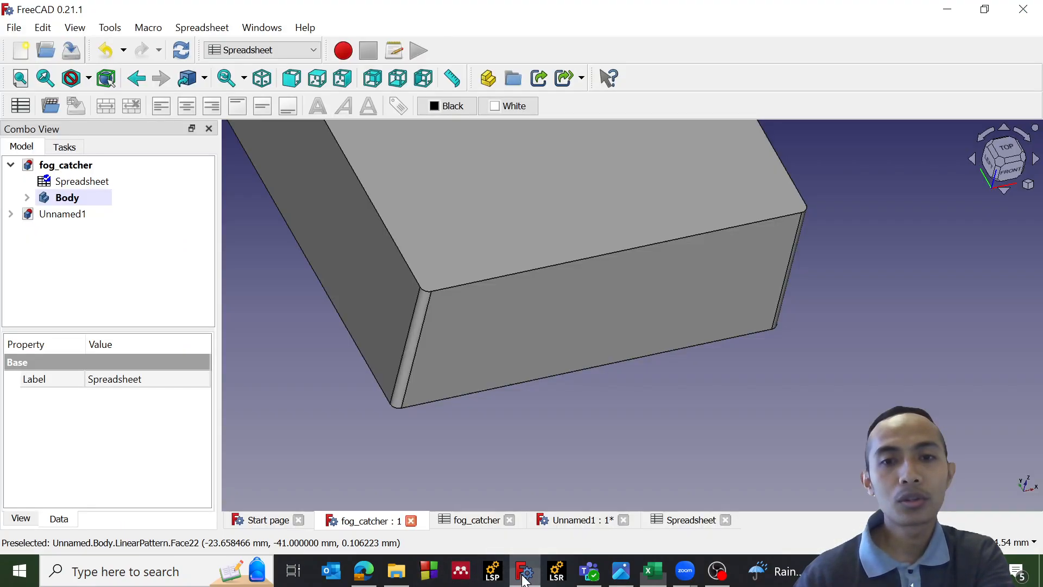
{"action": "left_click", "coordinate": [62, 201]}
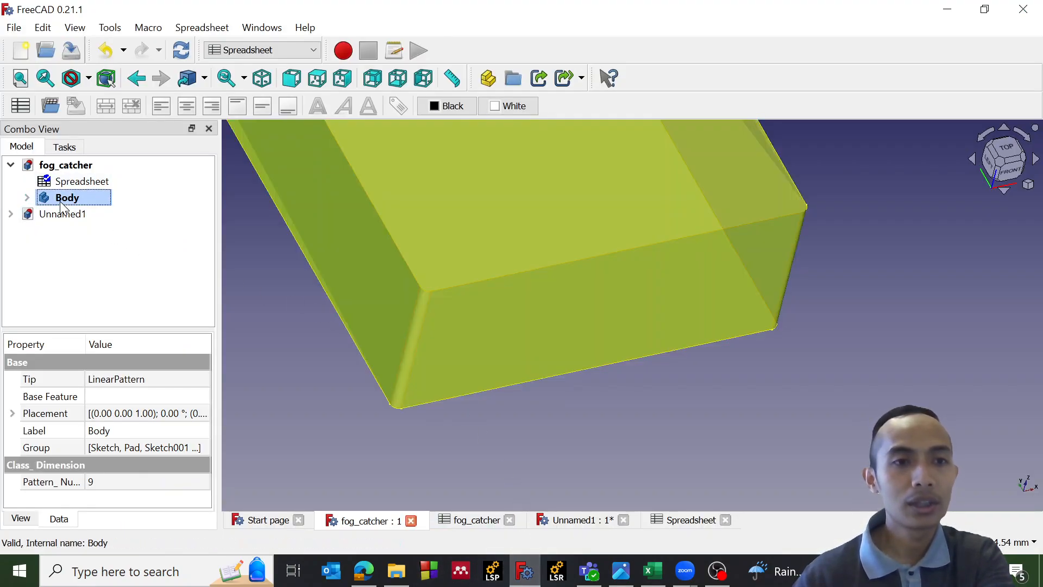
{"action": "left_click", "coordinate": [134, 483]}
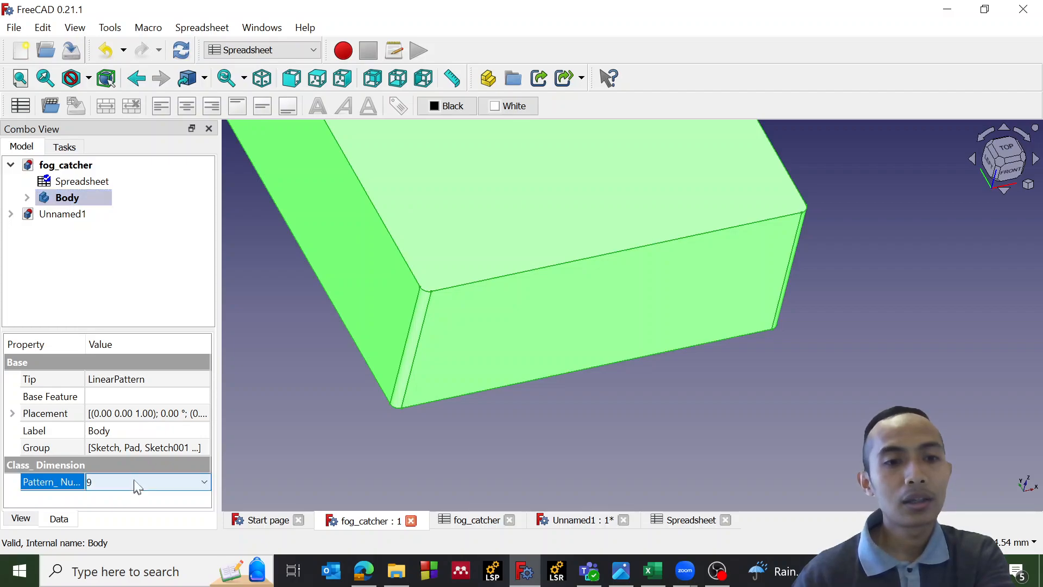
{"action": "left_click", "coordinate": [124, 482]}
{"action": "left_click", "coordinate": [54, 369]}
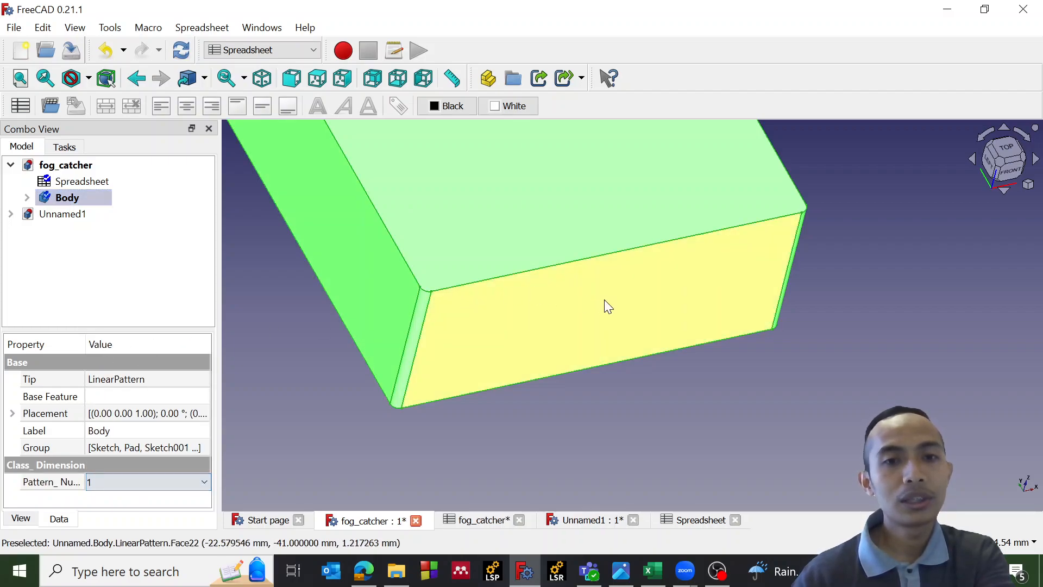
- Examine the tapered teeth and rounded tips of the fog_catcher model in the top view
{"action": "scroll", "coordinate": [619, 301], "scroll_direction": "down", "scroll_amount": 4}
{"action": "left_click", "coordinate": [719, 302]}
{"action": "scroll", "coordinate": [719, 302], "scroll_direction": "down", "scroll_amount": 9}
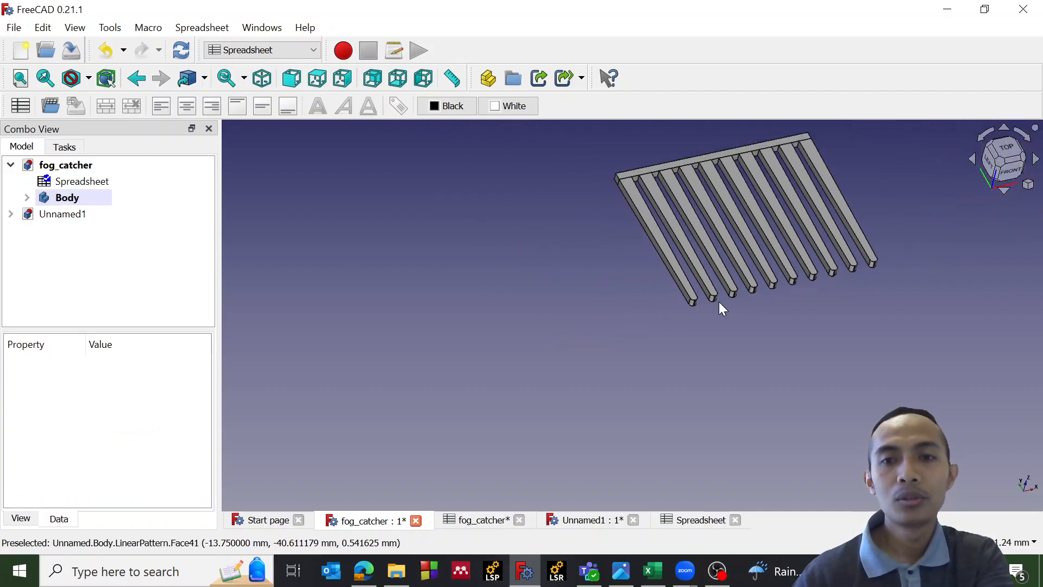
{"action": "scroll", "coordinate": [825, 224], "scroll_direction": "up", "scroll_amount": 3}
{"action": "left_click", "coordinate": [1002, 152]}
{"action": "scroll", "coordinate": [752, 284], "scroll_direction": "down", "scroll_amount": 3}
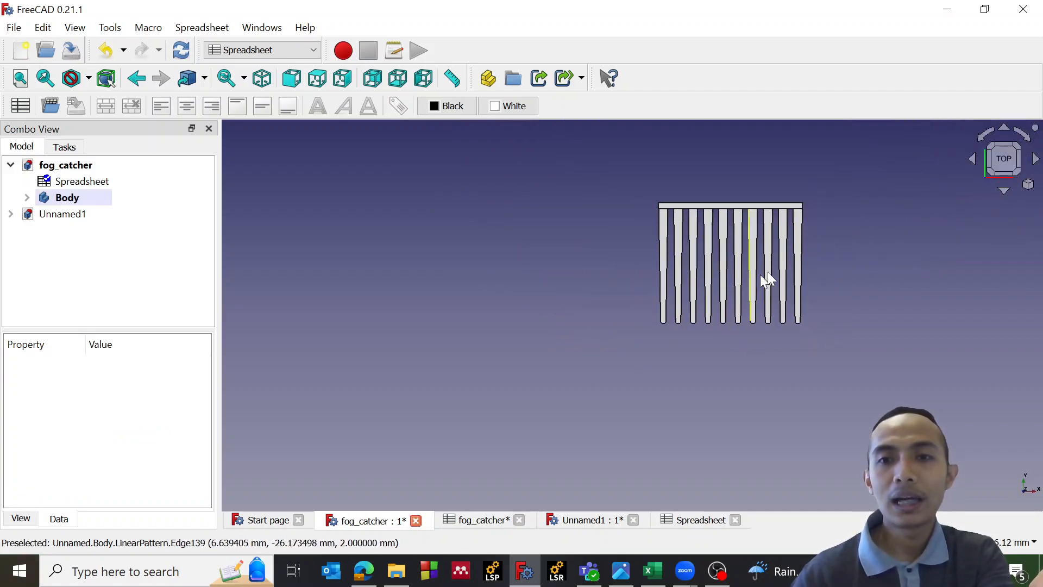
{"action": "scroll", "coordinate": [836, 256], "scroll_direction": "up", "scroll_amount": 4}
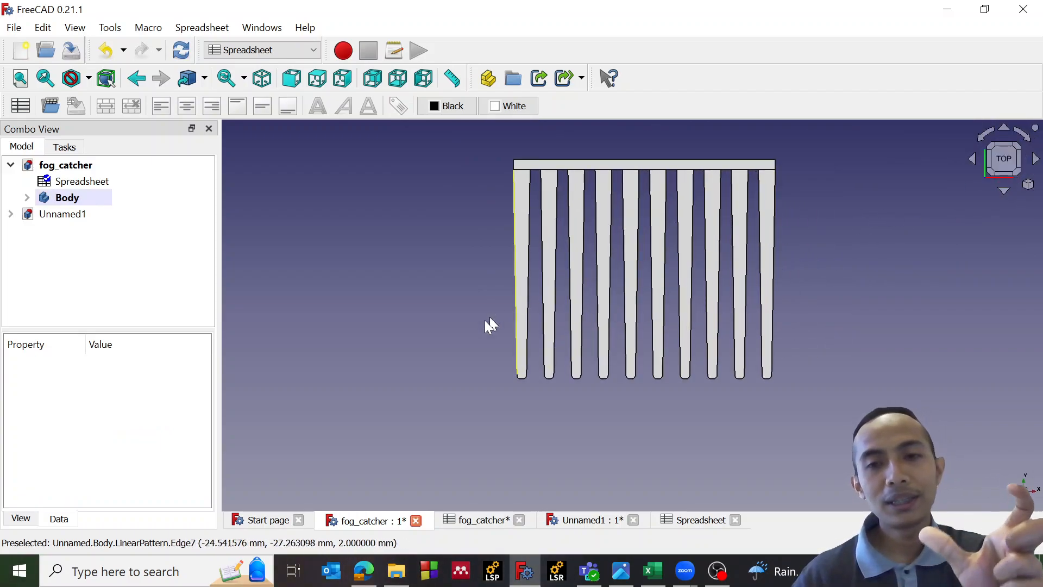
{"action": "scroll", "coordinate": [459, 351], "scroll_direction": "up", "scroll_amount": 8}
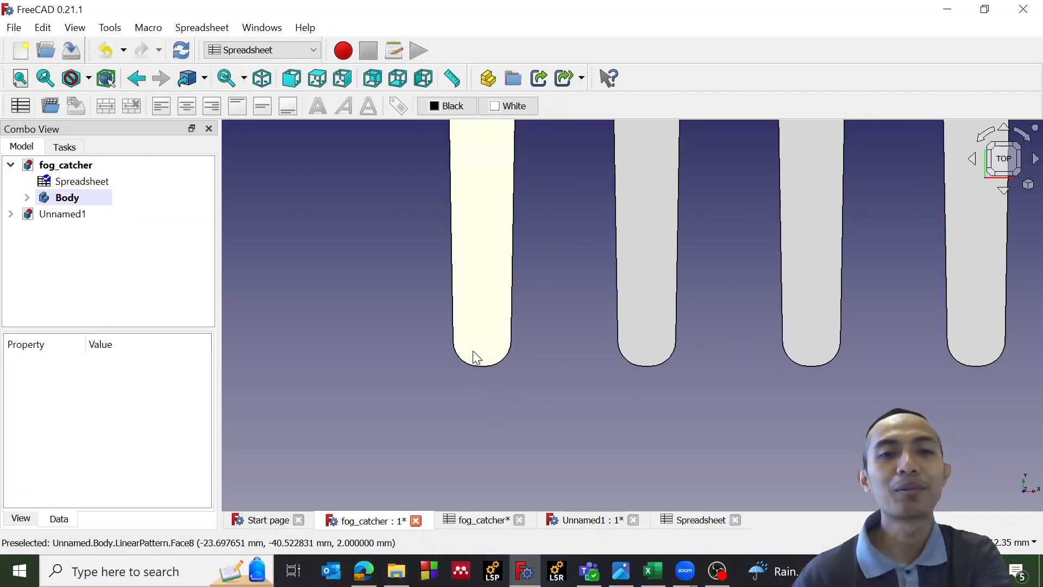
{"action": "scroll", "coordinate": [521, 354], "scroll_direction": "down", "scroll_amount": 8}
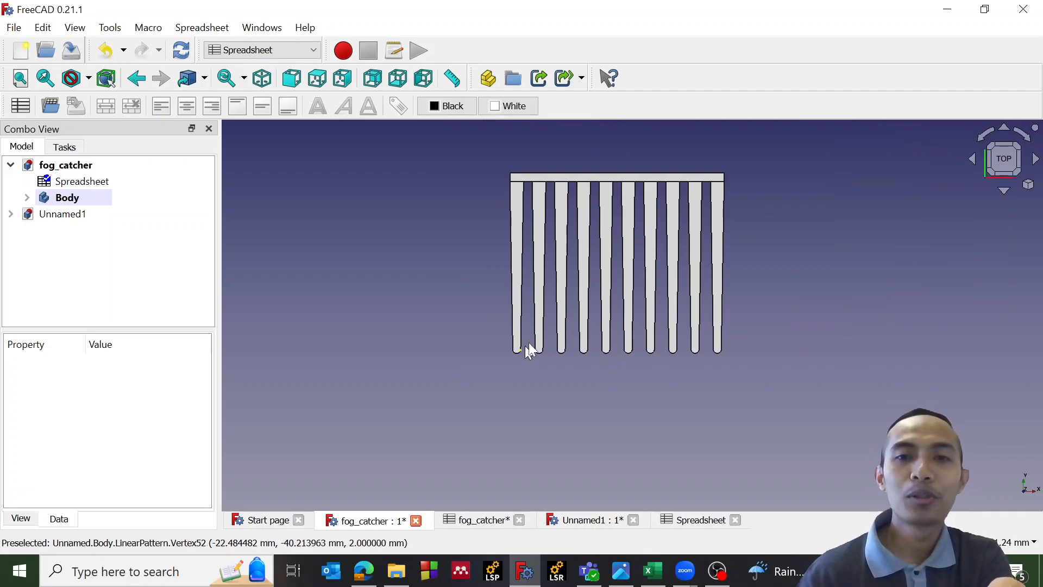
{"action": "scroll", "coordinate": [682, 200], "scroll_direction": "up", "scroll_amount": 2}
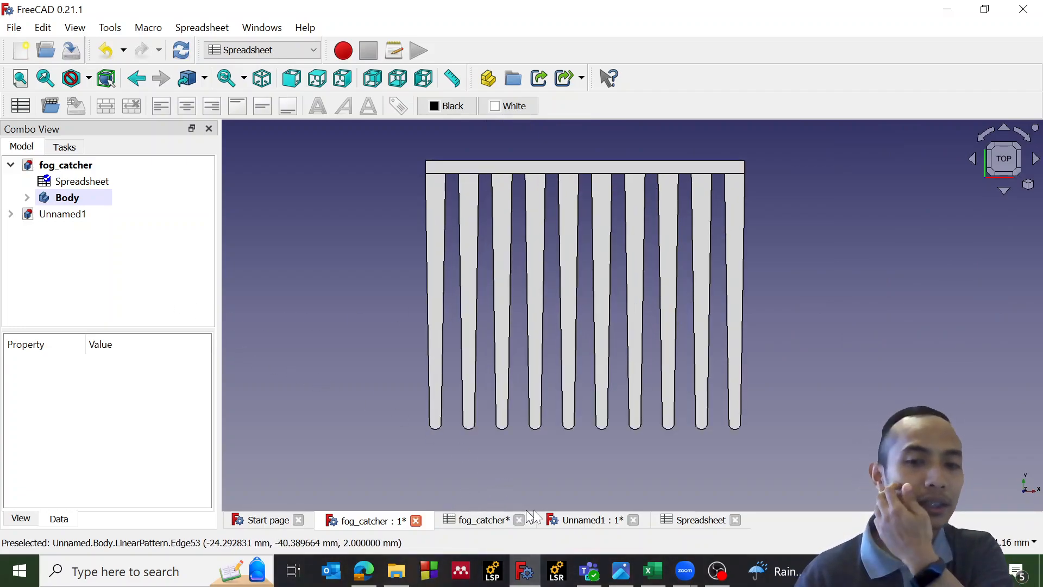
- Open the blank spreadsheet of the Unnamed1 document and select cell A1
{"action": "left_click", "coordinate": [685, 523]}
{"action": "left_click", "coordinate": [318, 178]}
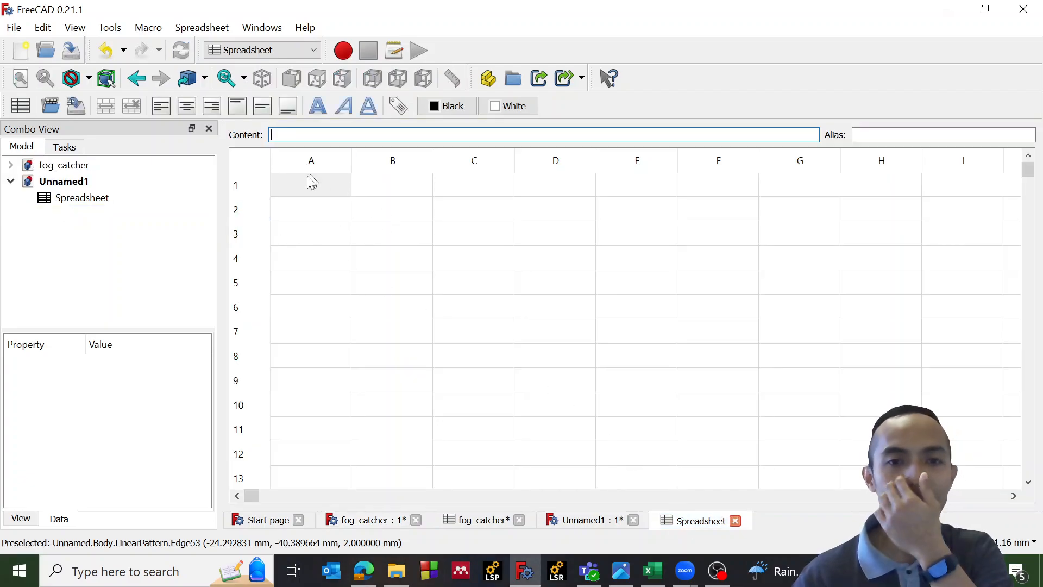
{"action": "left_click", "coordinate": [90, 201]}
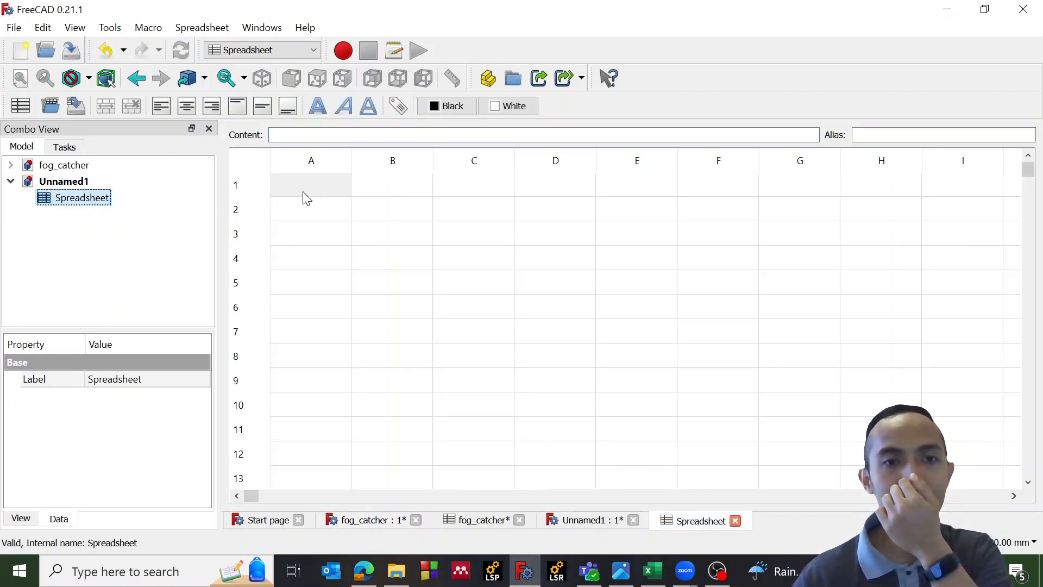
{"action": "left_click", "coordinate": [304, 191]}
- Switch to Excel and re-enter the header 'pattern in A1 with its apostrophe as a text prefix, comparing it with A3
{"action": "left_click", "coordinate": [652, 573]}
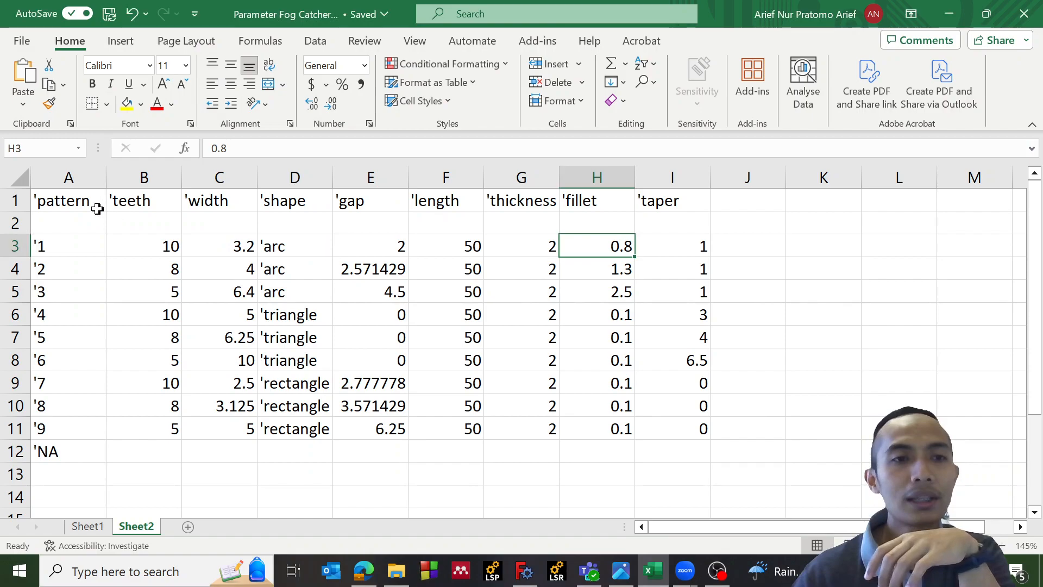
{"action": "left_click", "coordinate": [67, 212]}
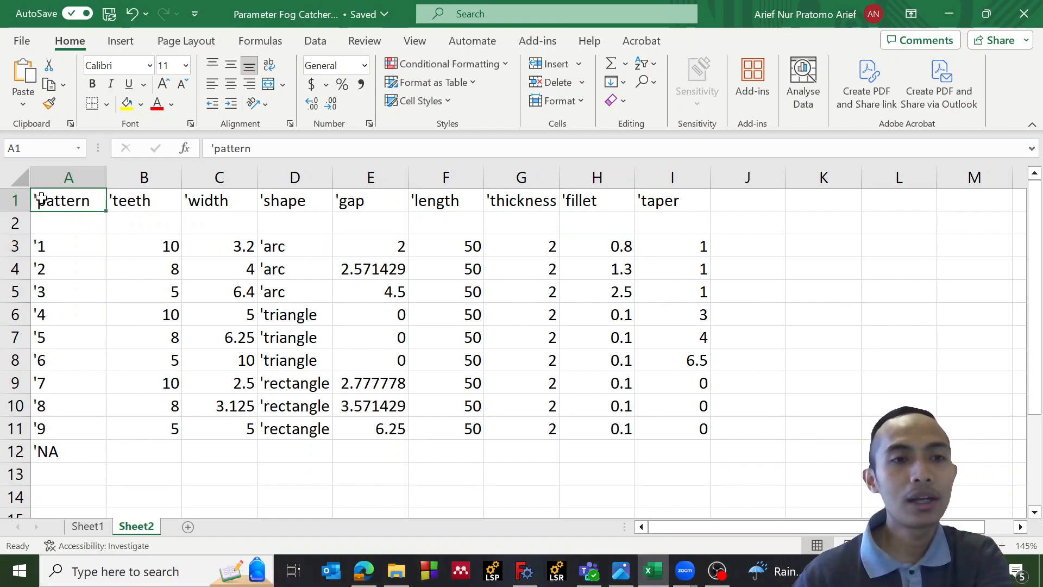
{"action": "left_click", "coordinate": [205, 151]}
{"action": "key", "text": "Delete"}
{"action": "left_click", "coordinate": [44, 223]}
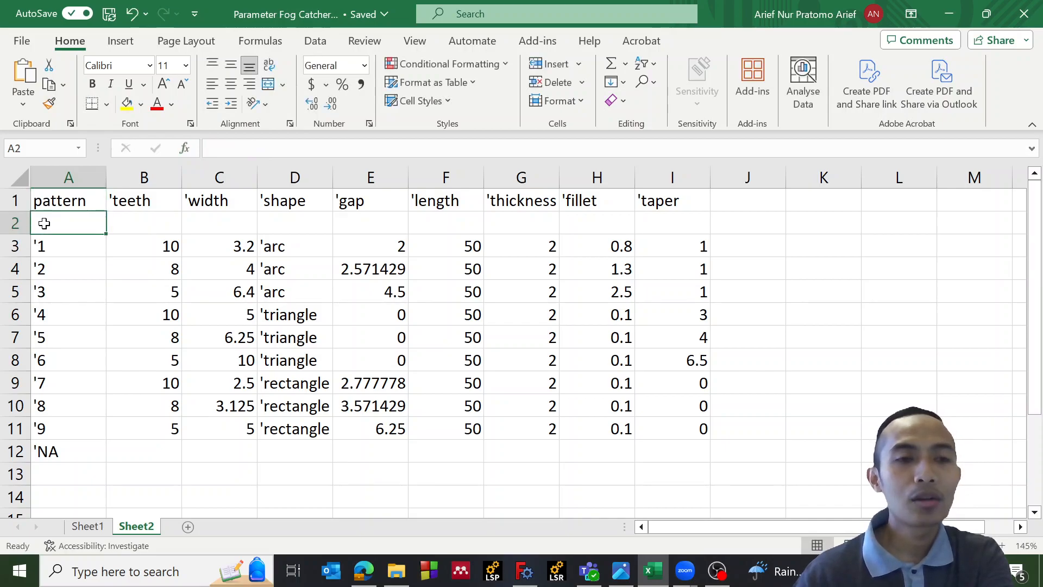
{"action": "left_click", "coordinate": [62, 241]}
{"action": "left_click", "coordinate": [56, 194]}
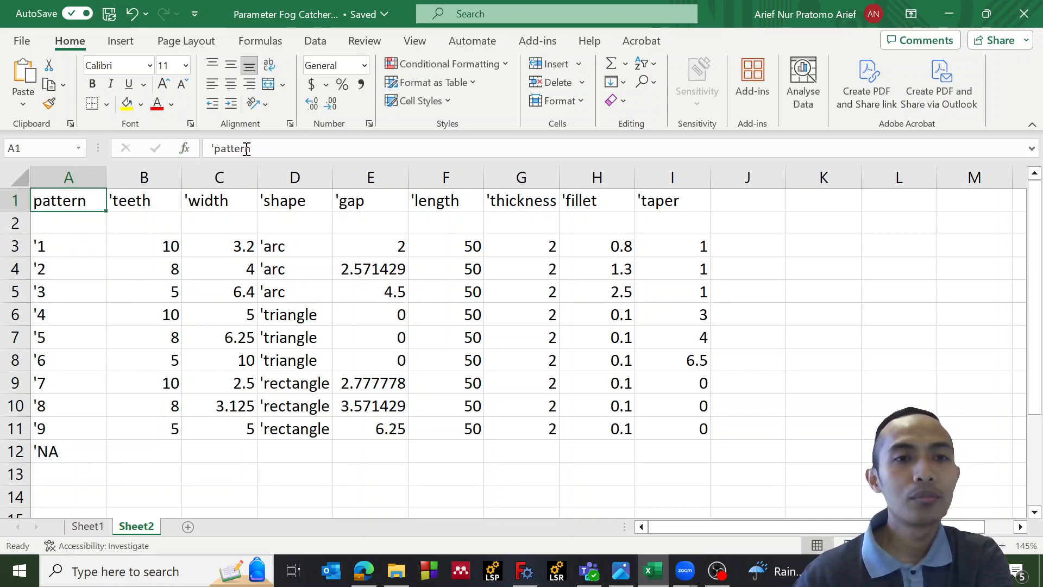
{"action": "left_click", "coordinate": [82, 243]}
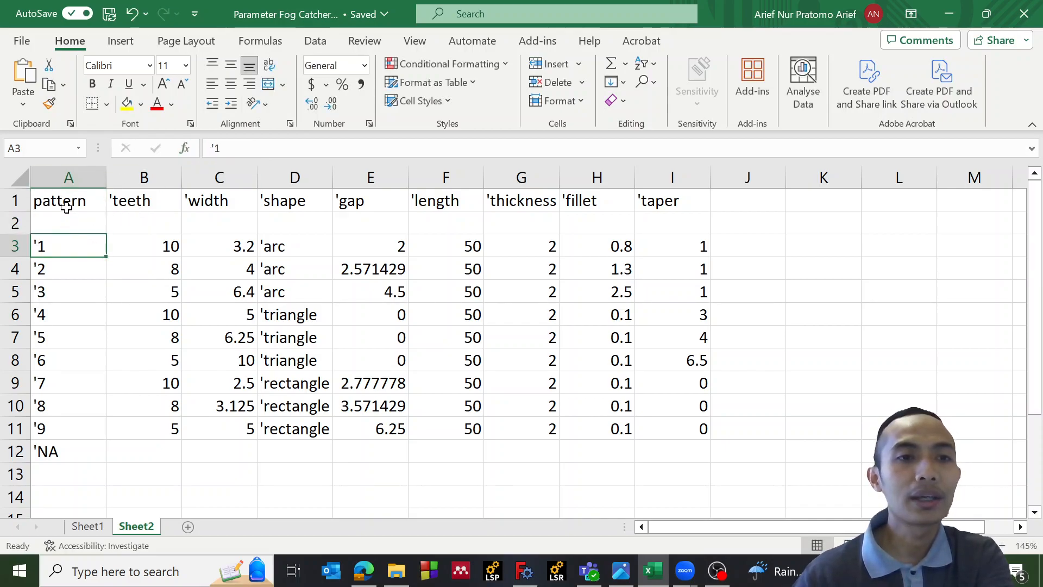
{"action": "left_click", "coordinate": [66, 208]}
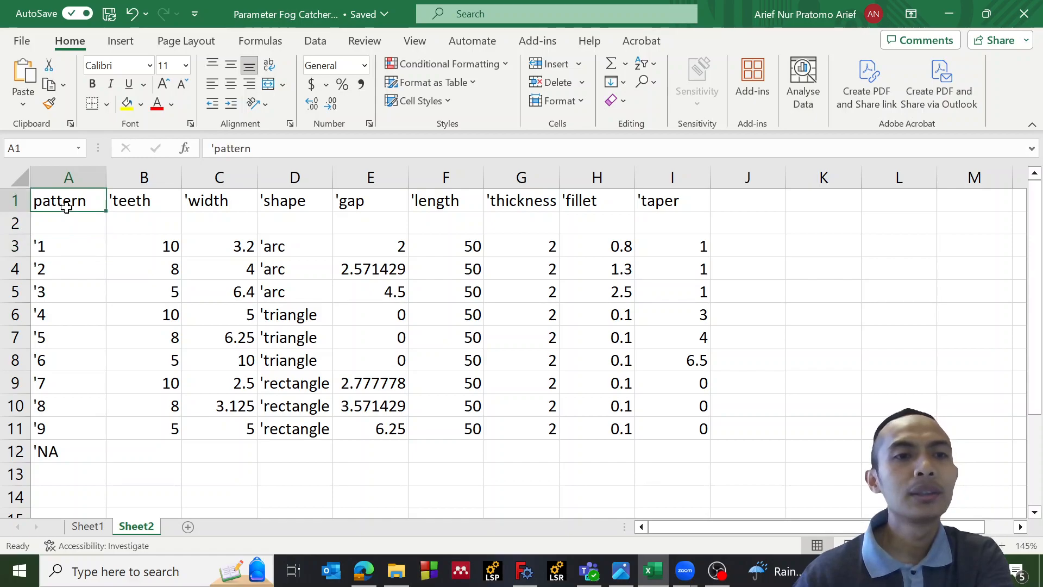
{"action": "left_click", "coordinate": [209, 149]}
{"action": "key", "text": "Escape"}
- Copy the parameter table A1:I12, switch to FreeCAD and paste it into the blank spreadsheet starting at A1
{"action": "left_click_drag", "start_coordinate": [64, 202], "coordinate": [659, 428]}
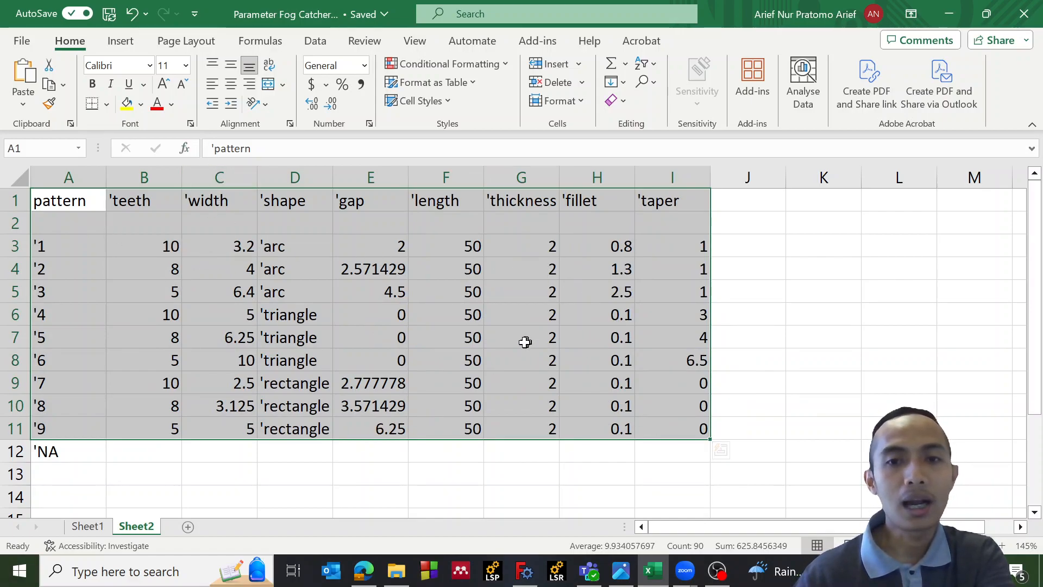
{"action": "left_click", "coordinate": [51, 201]}
{"action": "left_click_drag", "start_coordinate": [58, 200], "coordinate": [688, 455]}
{"action": "key", "text": "ctrl+c"}
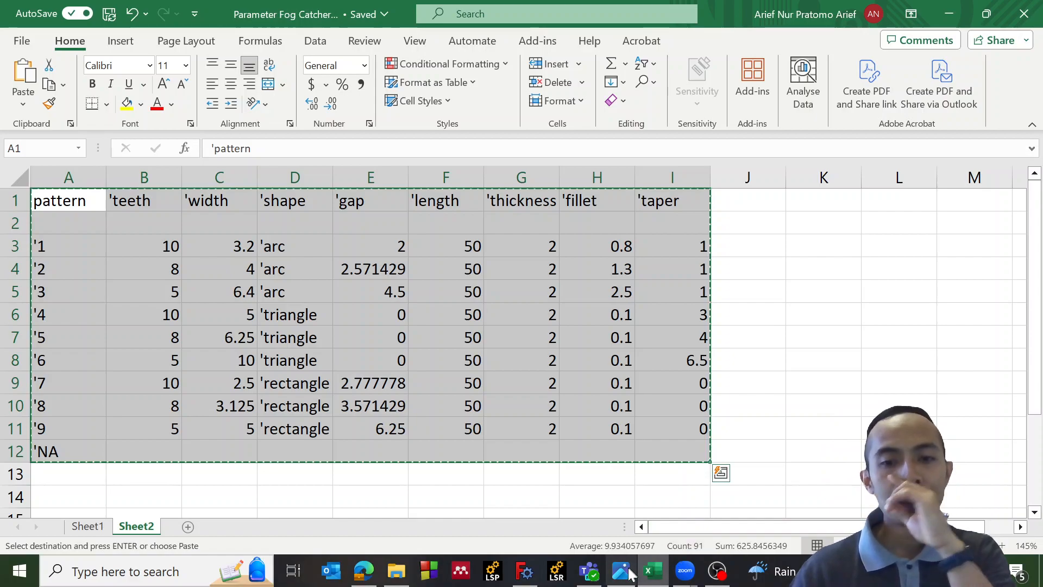
{"action": "mouse_move", "coordinate": [610, 580]}
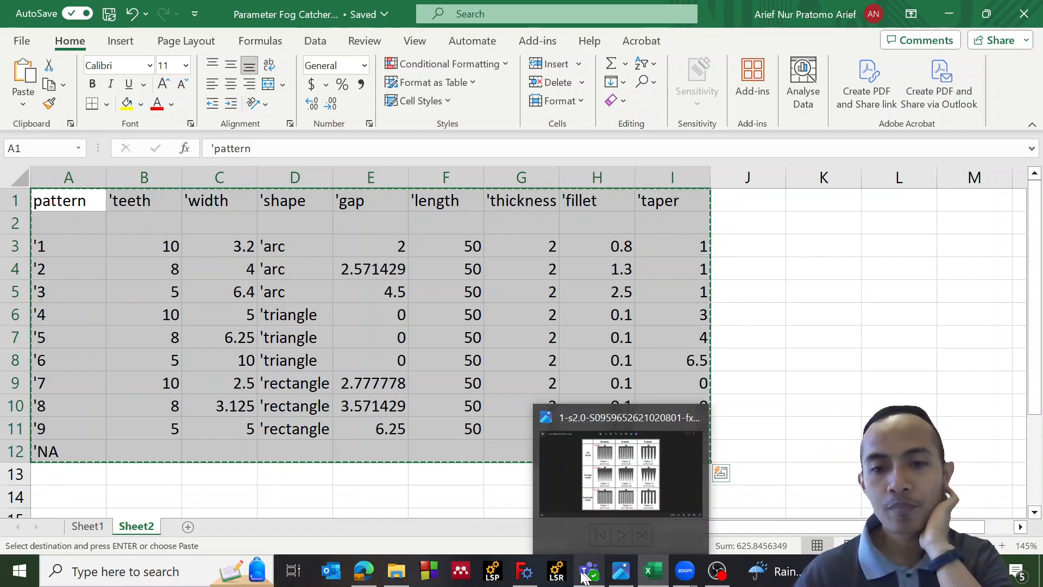
{"action": "left_click", "coordinate": [524, 571]}
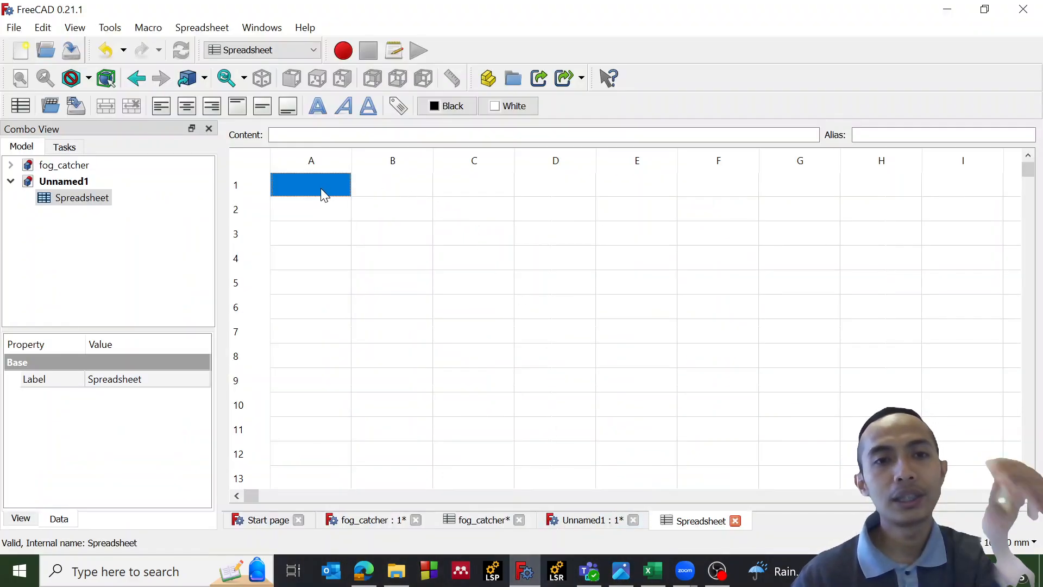
{"action": "key", "text": "ctrl+v"}
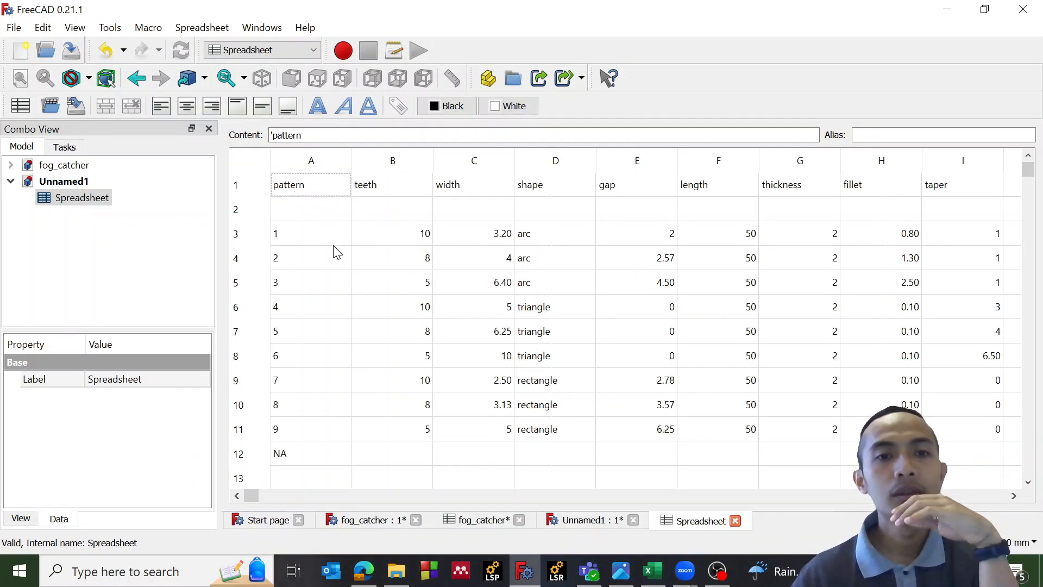
{"action": "left_click", "coordinate": [310, 244]}
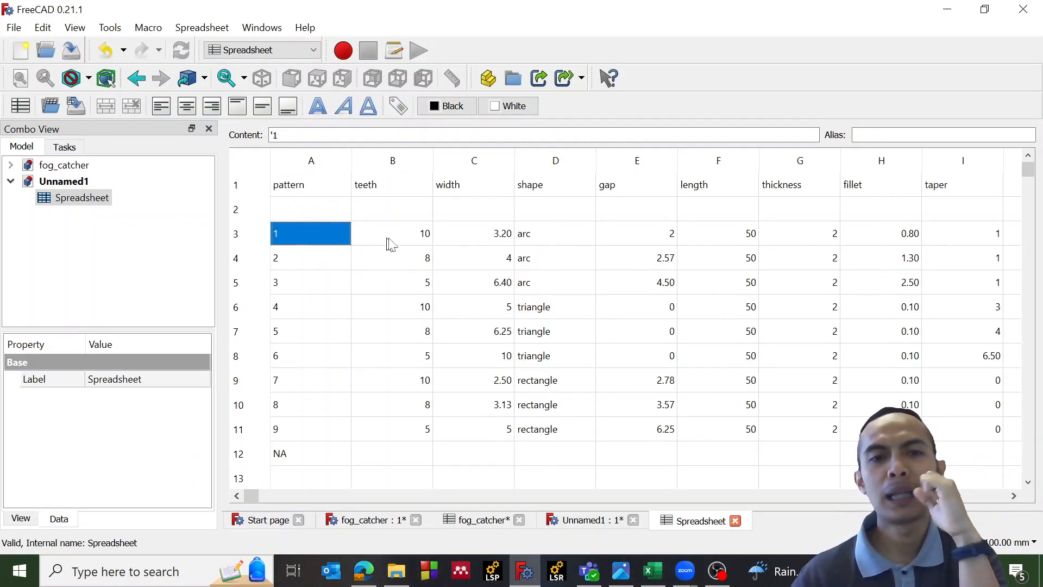
{"action": "left_click", "coordinate": [301, 205]}
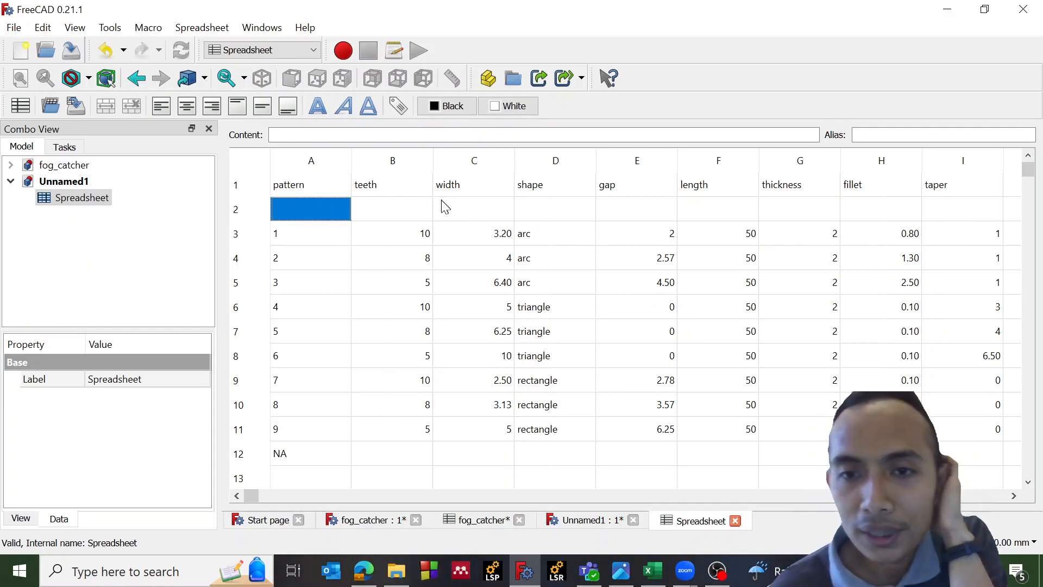
{"action": "left_click", "coordinate": [316, 187]}
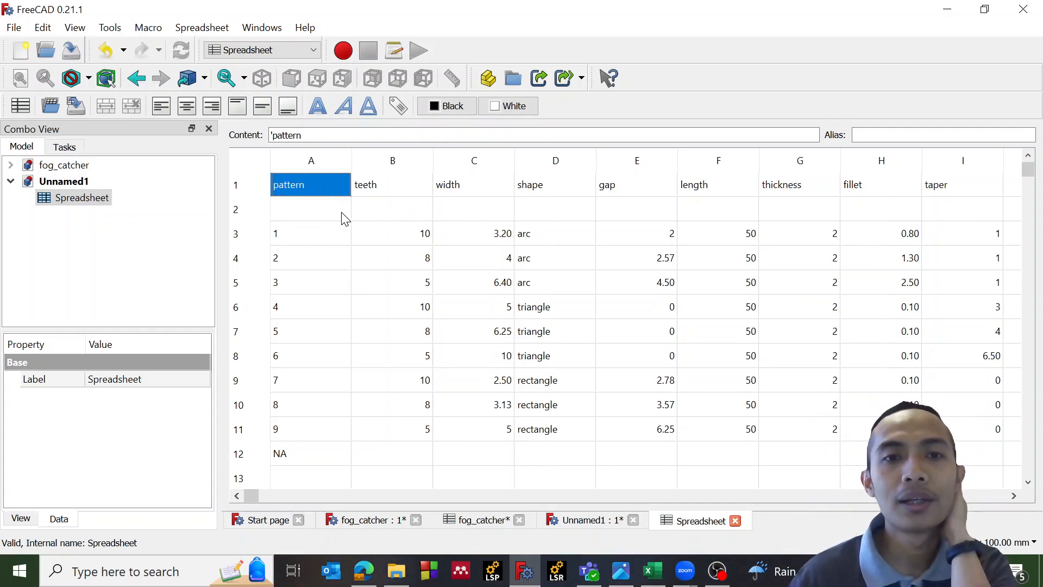
- Assign the alias teeth to the empty cell B2 below the teeth header
{"action": "left_click", "coordinate": [382, 207]}
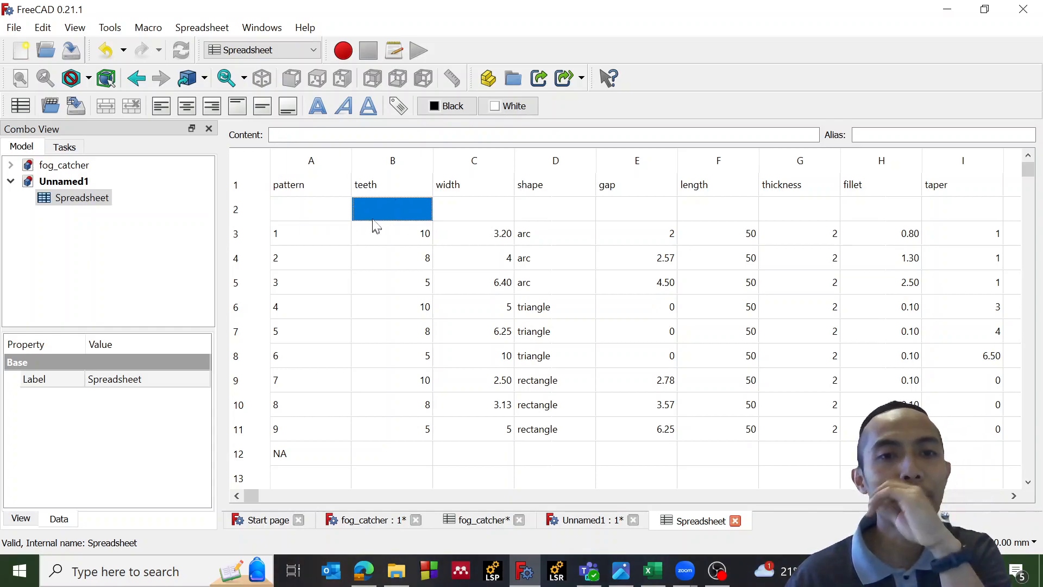
{"action": "left_click", "coordinate": [894, 136]}
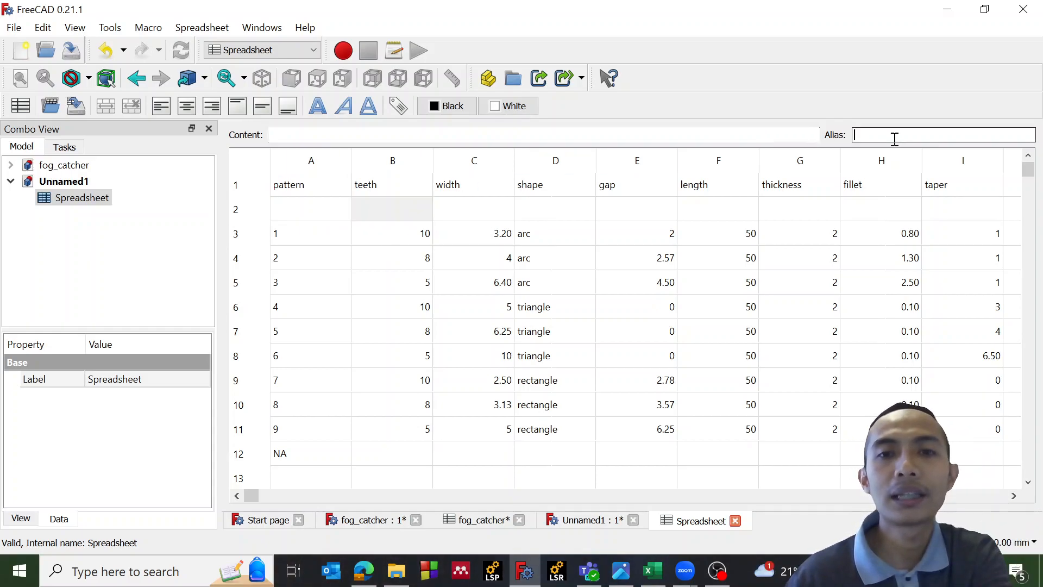
{"action": "left_click", "coordinate": [397, 239]}
{"action": "left_click", "coordinate": [400, 210]}
{"action": "left_click", "coordinate": [876, 135]}
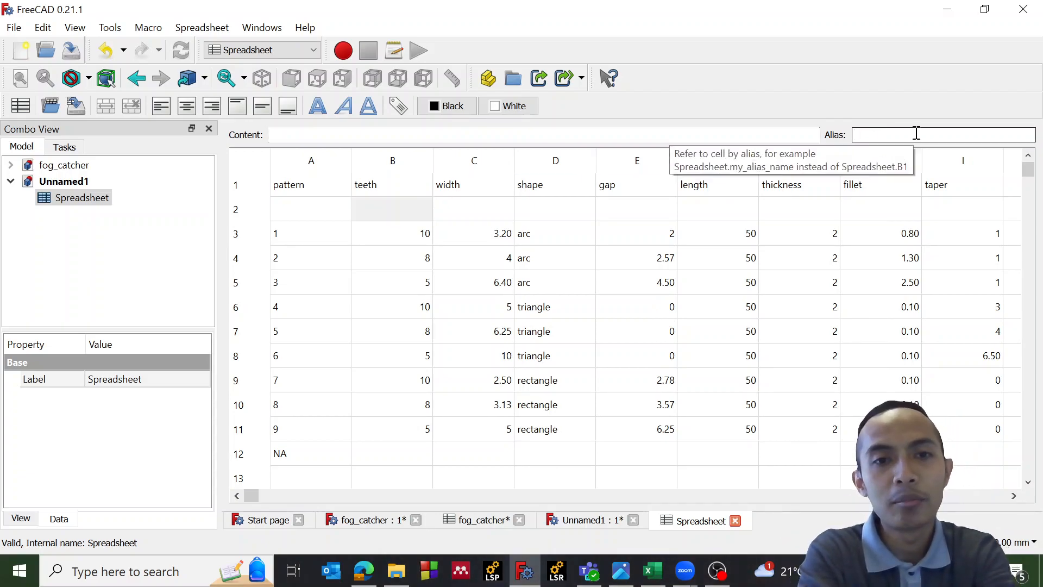
{"action": "type", "text": "teeth"}
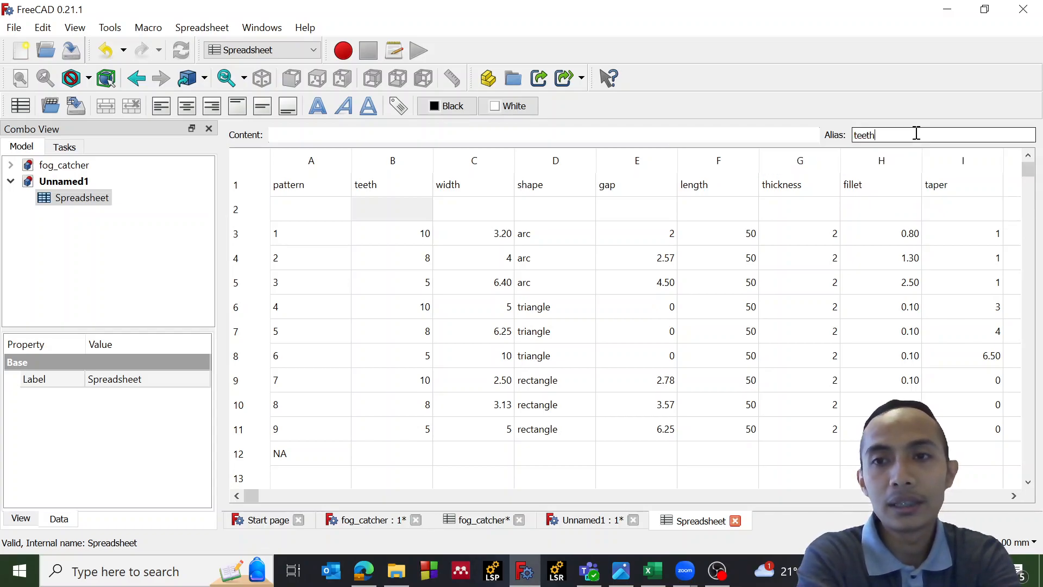
{"action": "key", "text": "Return"}
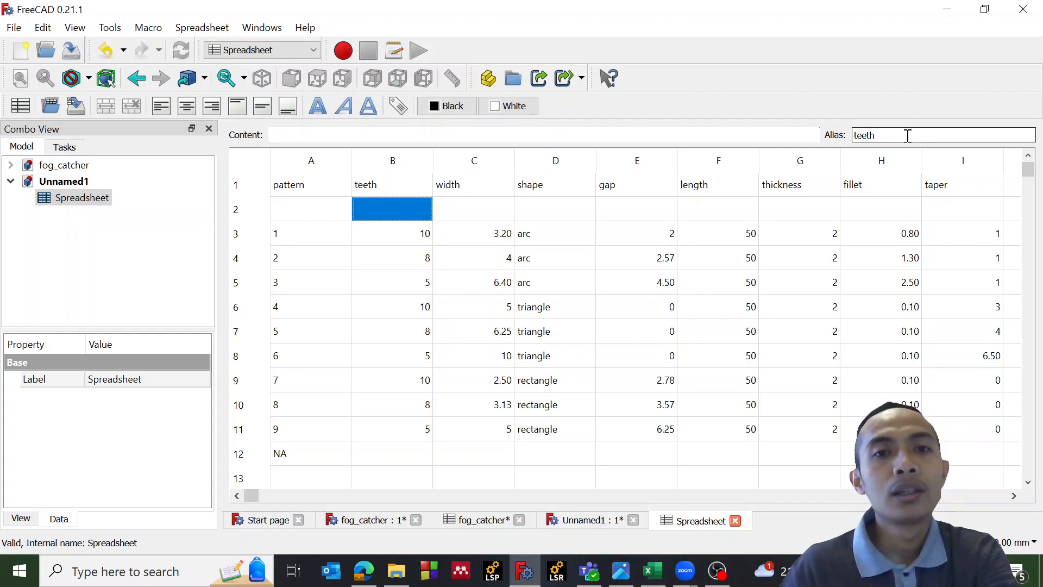
- Rename the label of the Unnamed1 document's spreadsheet to Spreadsheet1
{"action": "left_click", "coordinate": [67, 186]}
{"action": "left_click", "coordinate": [63, 197]}
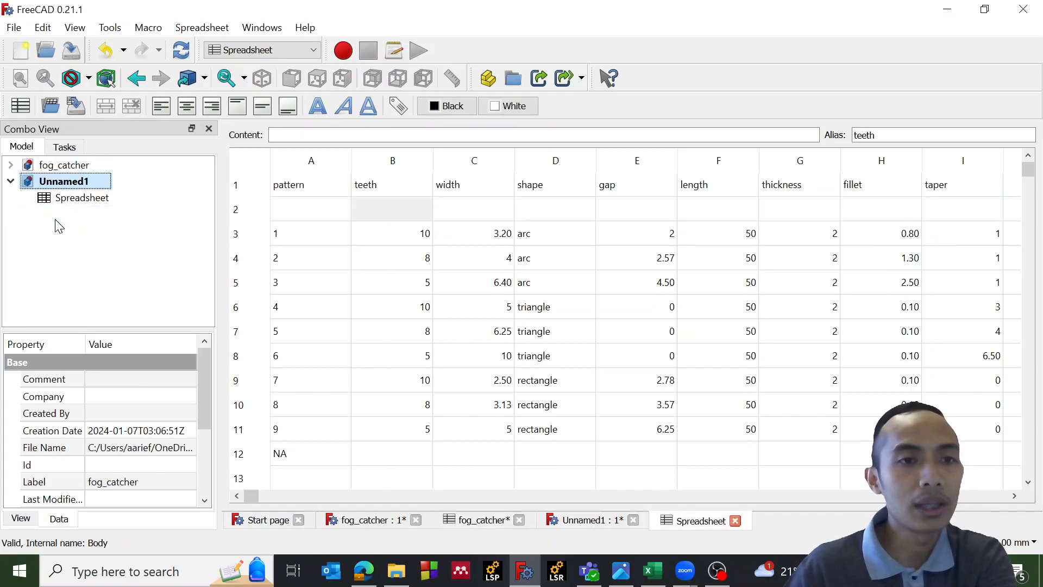
{"action": "left_click", "coordinate": [74, 198]}
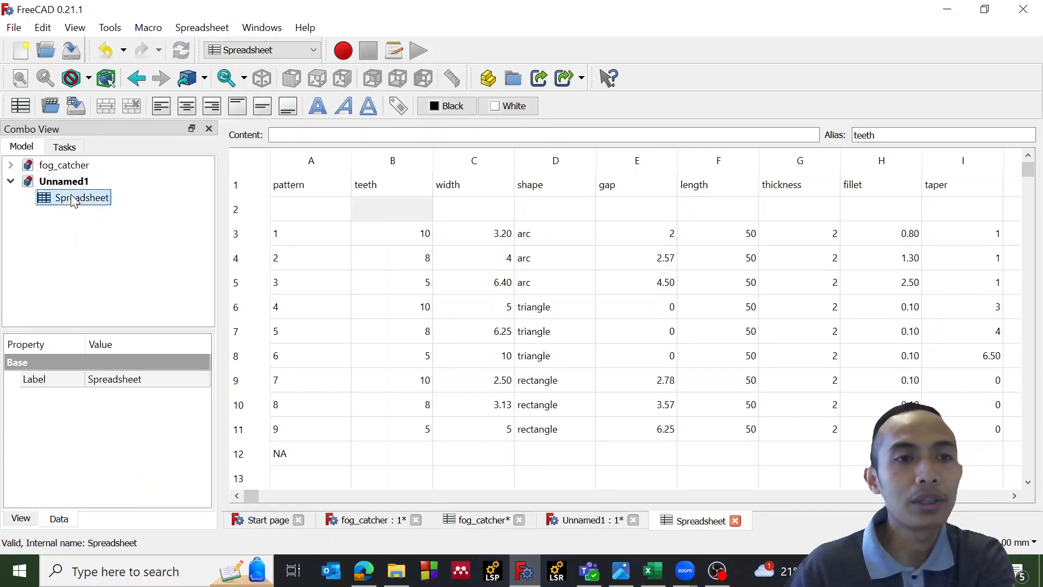
{"action": "left_click", "coordinate": [129, 382]}
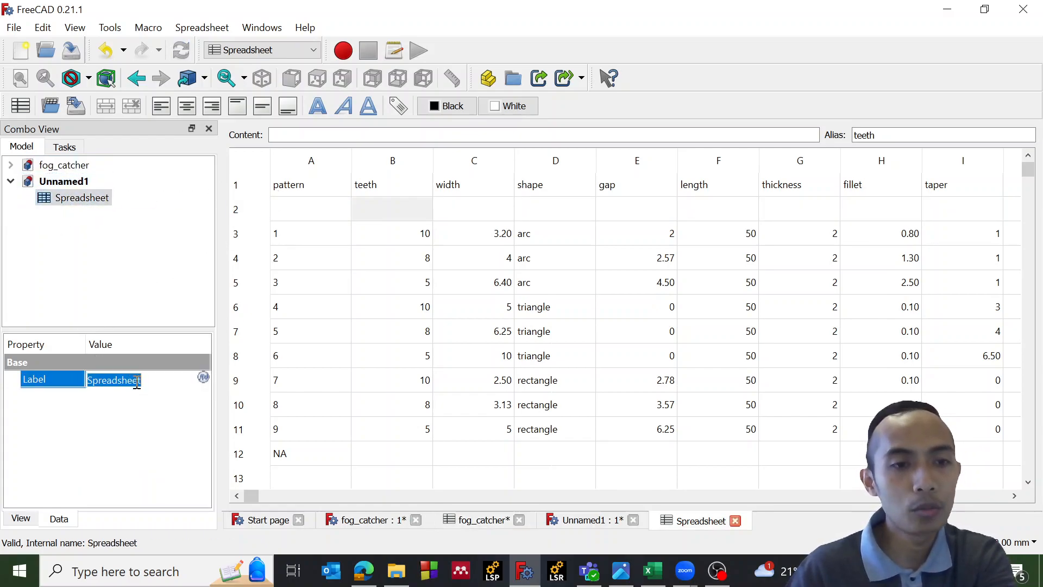
{"action": "left_click", "coordinate": [147, 379]}
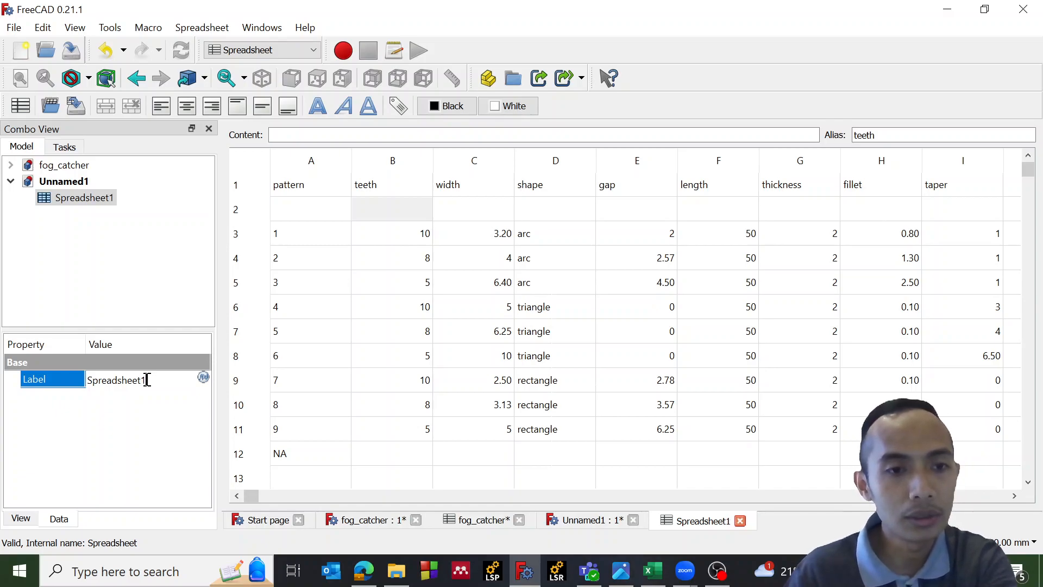
{"action": "key", "text": "Return"}
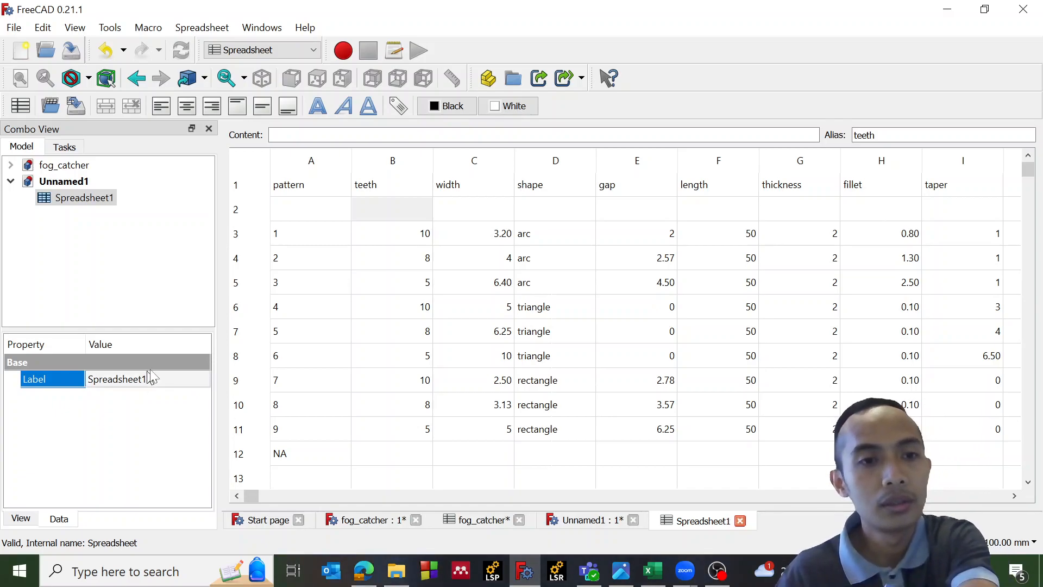
- Check the alias of cell B2 and assign the alias width to cell C2
{"action": "left_click", "coordinate": [302, 217]}
{"action": "left_click", "coordinate": [383, 217]}
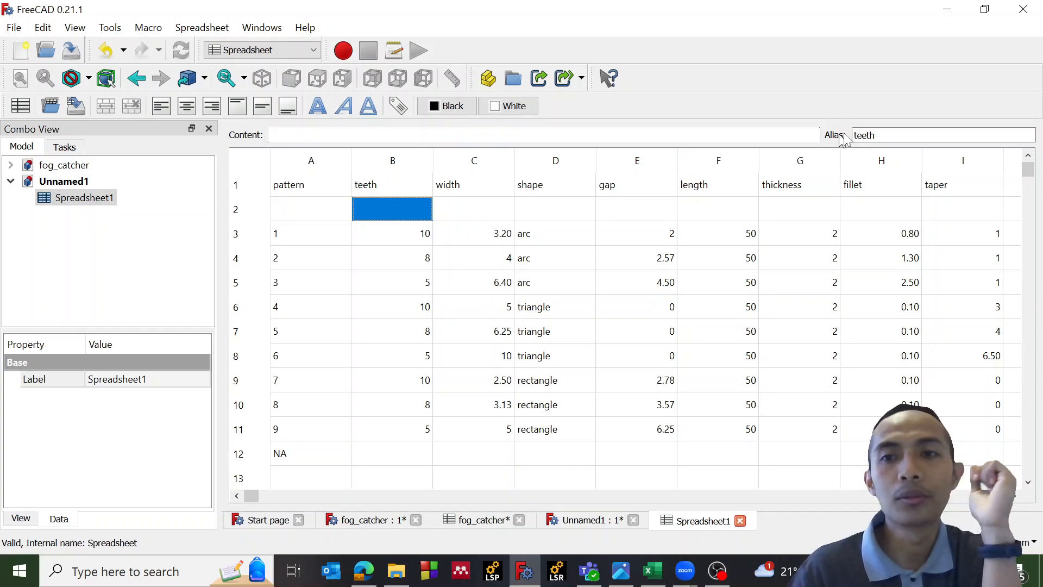
{"action": "left_click", "coordinate": [896, 135]}
{"action": "left_click", "coordinate": [477, 209]}
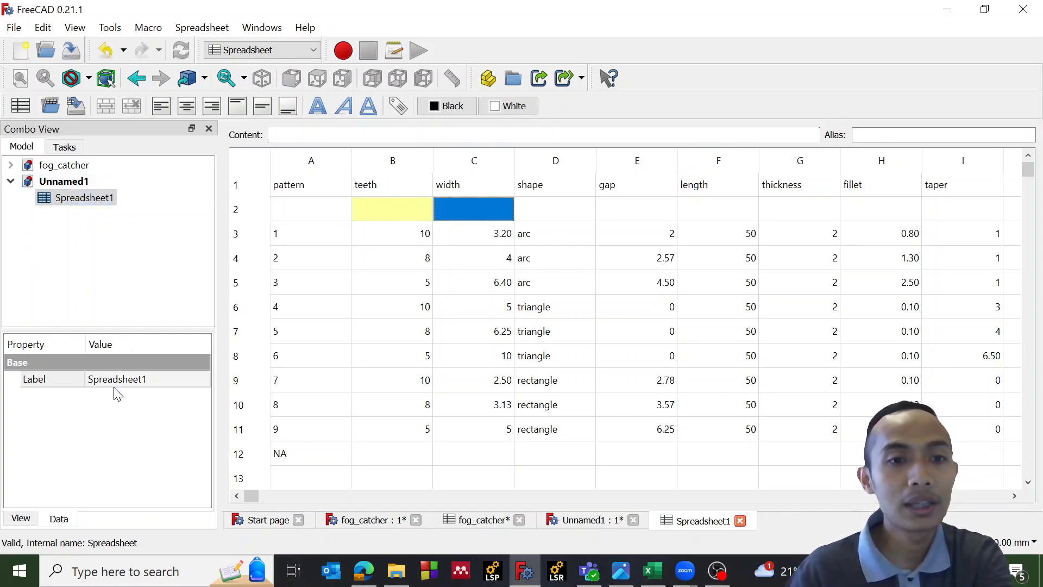
{"action": "left_click", "coordinate": [490, 239]}
{"action": "left_click", "coordinate": [497, 204]}
{"action": "left_click", "coordinate": [880, 132]}
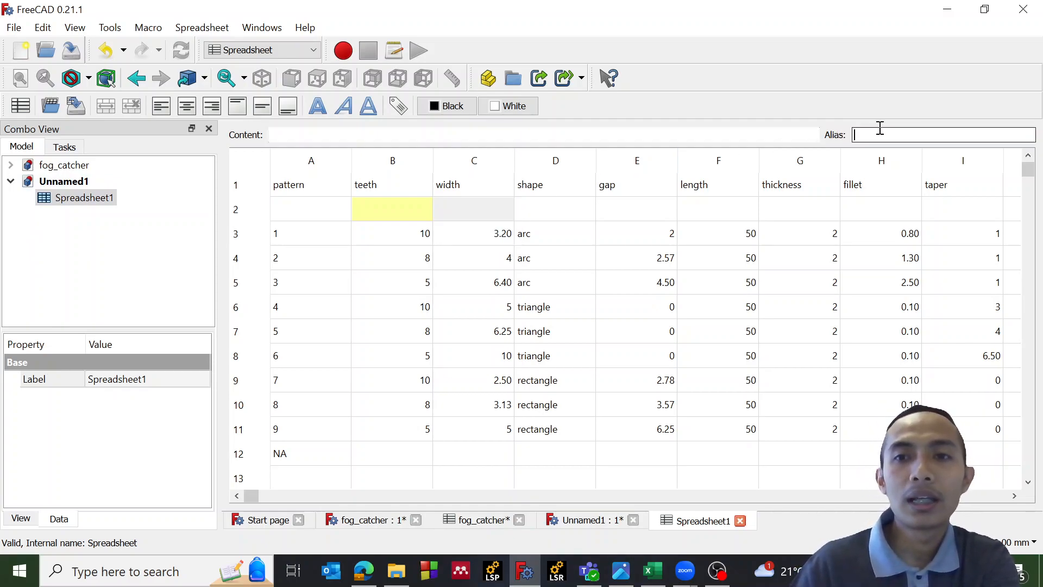
{"action": "type", "text": "width"}
{"action": "key", "text": "Return"}
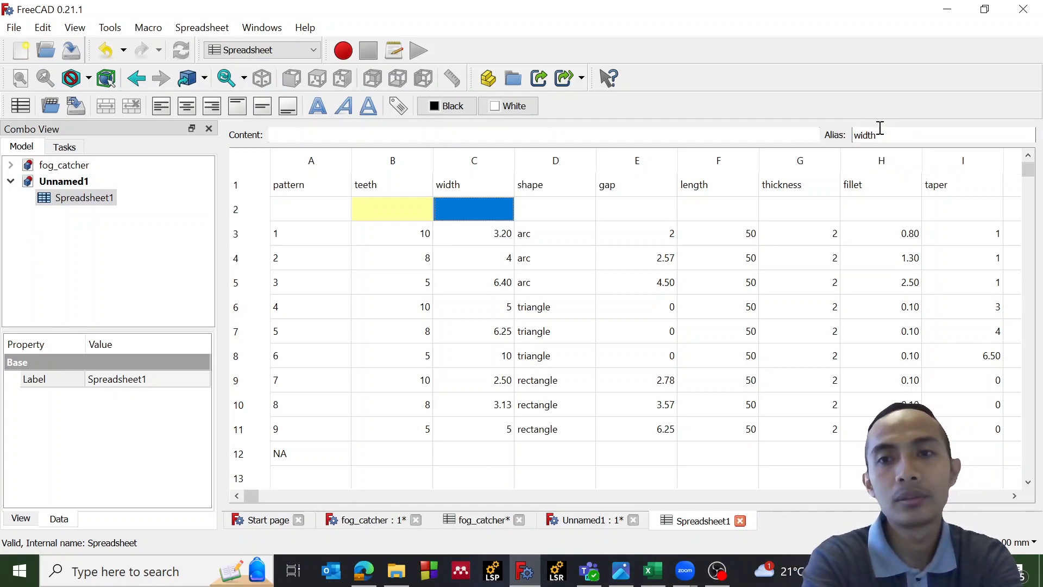
- Assign the alias shape to cell D2 and the alias gap to cell E2
{"action": "left_click", "coordinate": [565, 211]}
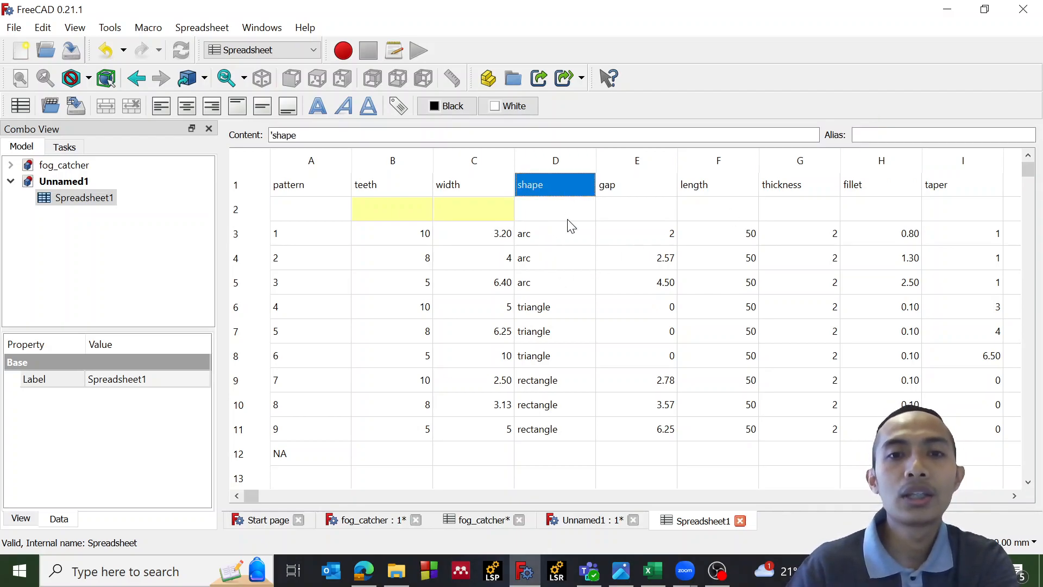
{"action": "left_click", "coordinate": [892, 136]}
{"action": "type", "text": "shape"}
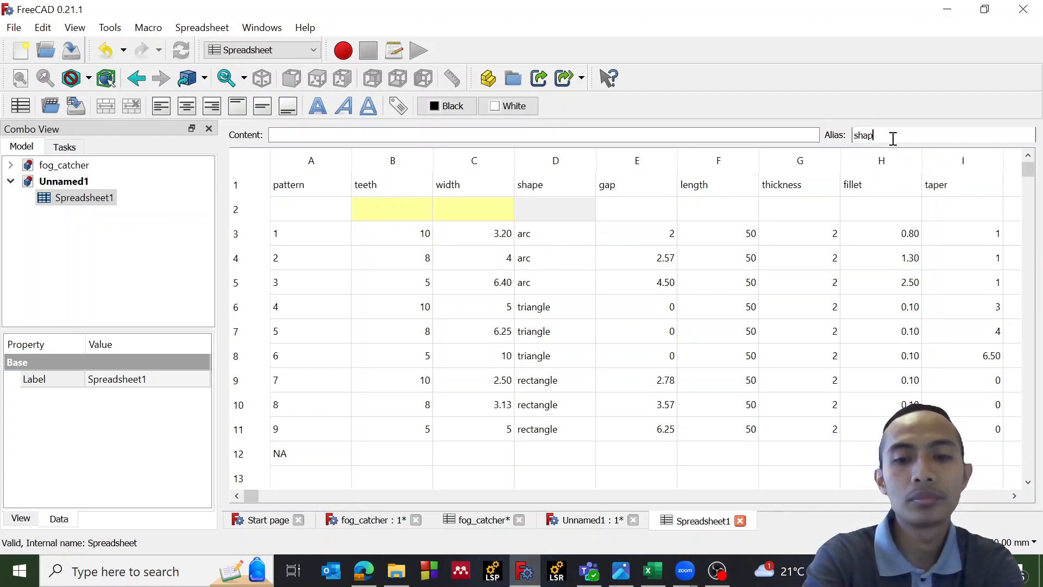
{"action": "key", "text": "Return"}
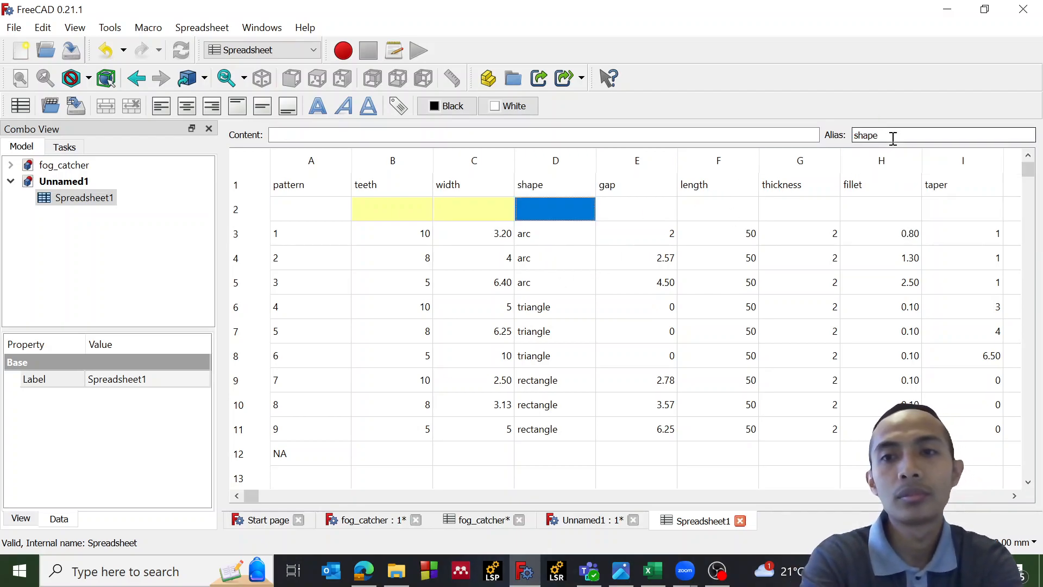
{"action": "left_click", "coordinate": [636, 216]}
{"action": "left_click", "coordinate": [918, 129]}
{"action": "type", "text": "gap"}
{"action": "key", "text": "Return"}
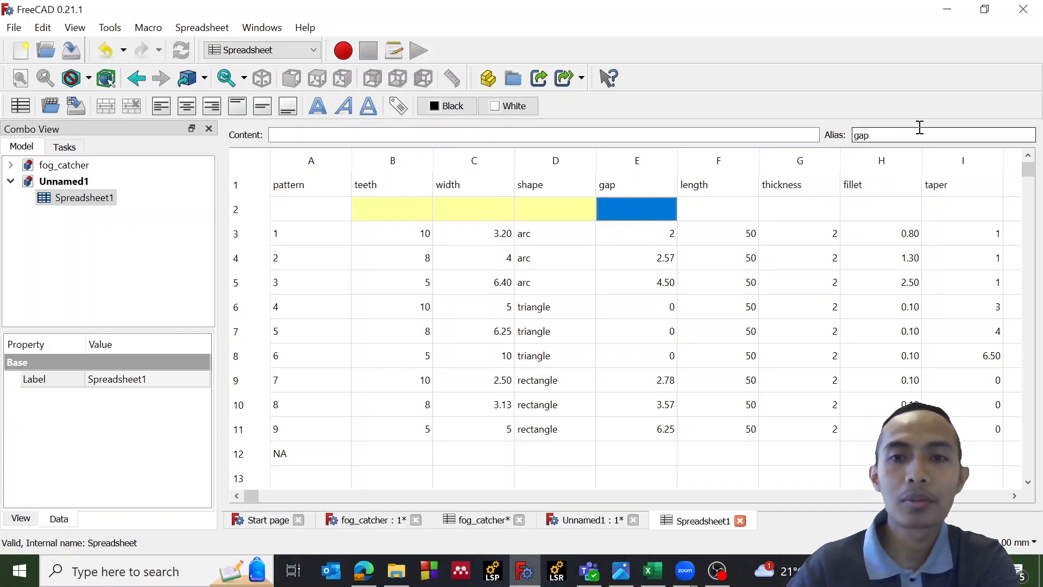
- Assign the alias length to cell F2 and the alias thickness to cell G2
{"action": "left_click", "coordinate": [732, 214]}
{"action": "left_click", "coordinate": [915, 134]}
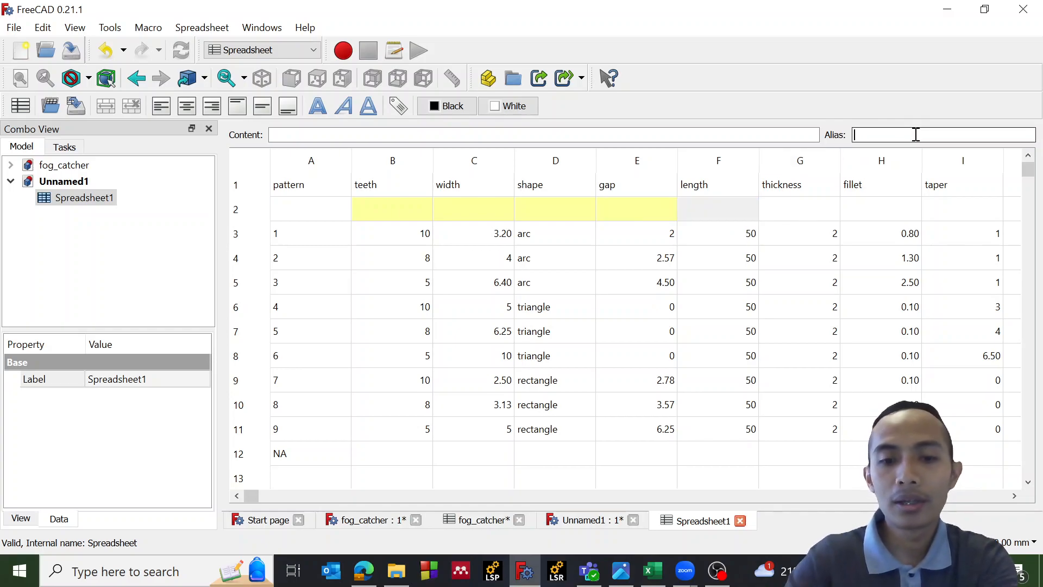
{"action": "type", "text": "length"}
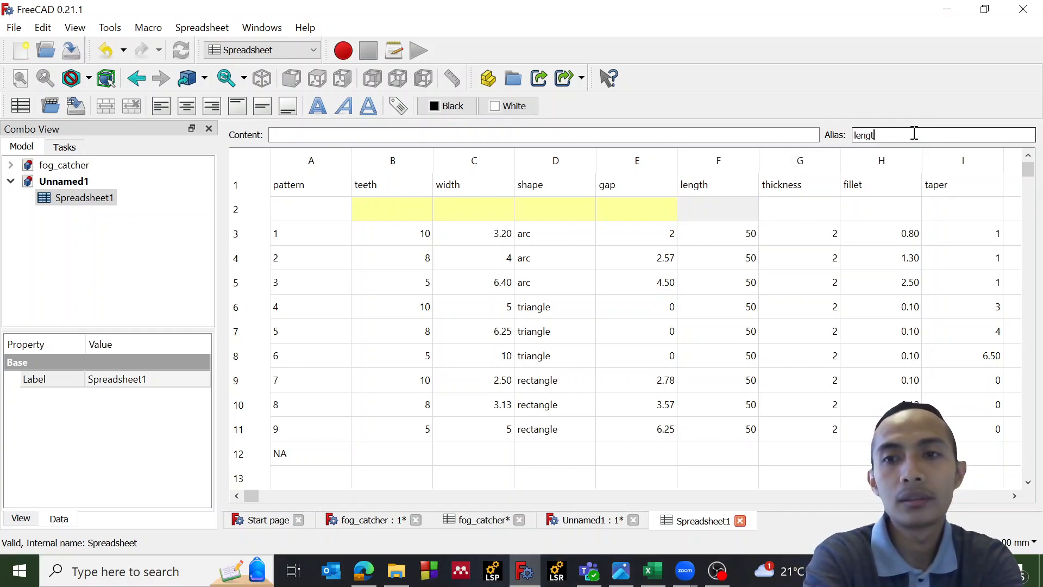
{"action": "key", "text": "Return"}
{"action": "left_click", "coordinate": [794, 223]}
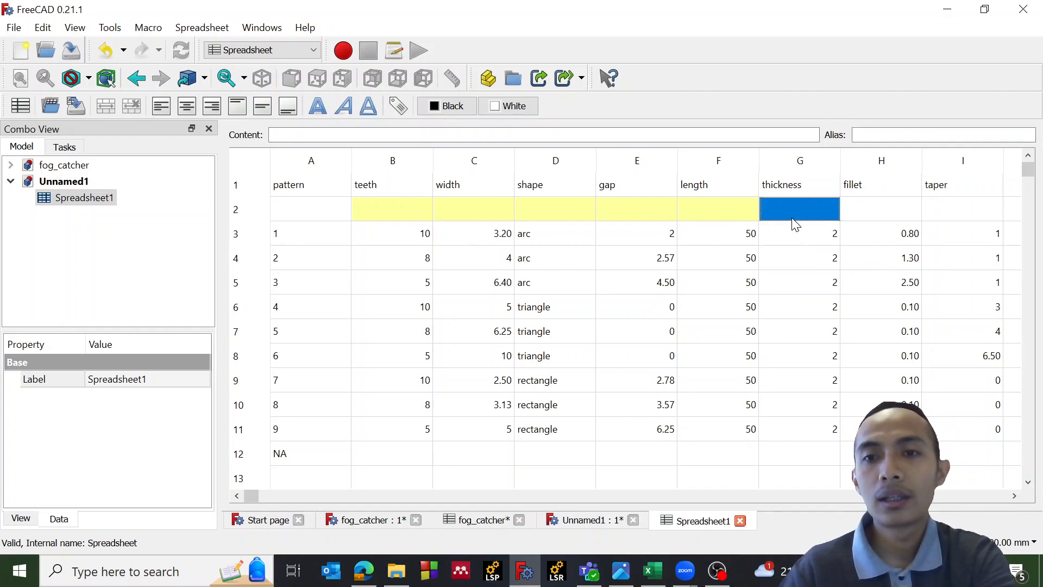
{"action": "left_click", "coordinate": [906, 135]}
{"action": "type", "text": "thickne"}
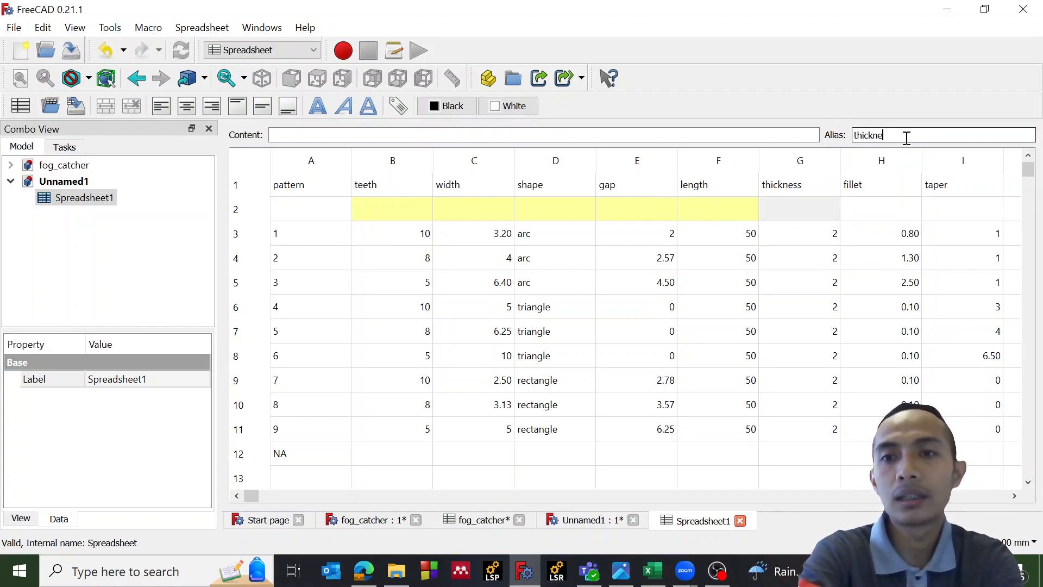
{"action": "type", "text": "ss"}
{"action": "key", "text": "Return"}
- Assign the alias fillet to cell H2 and the alias taper to cell I2
{"action": "left_click", "coordinate": [901, 203]}
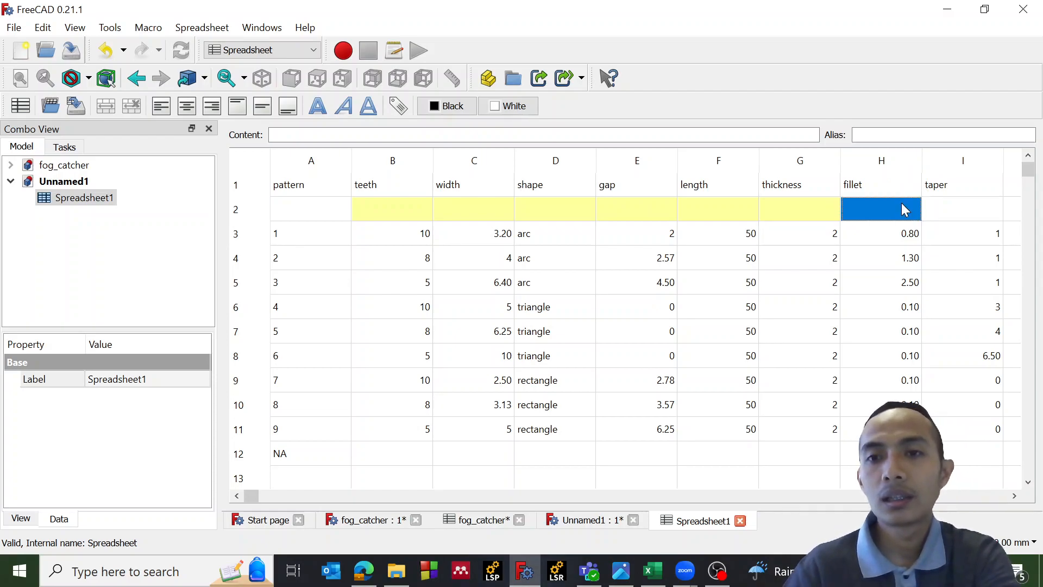
{"action": "left_click", "coordinate": [922, 134]}
{"action": "type", "text": "fillet"}
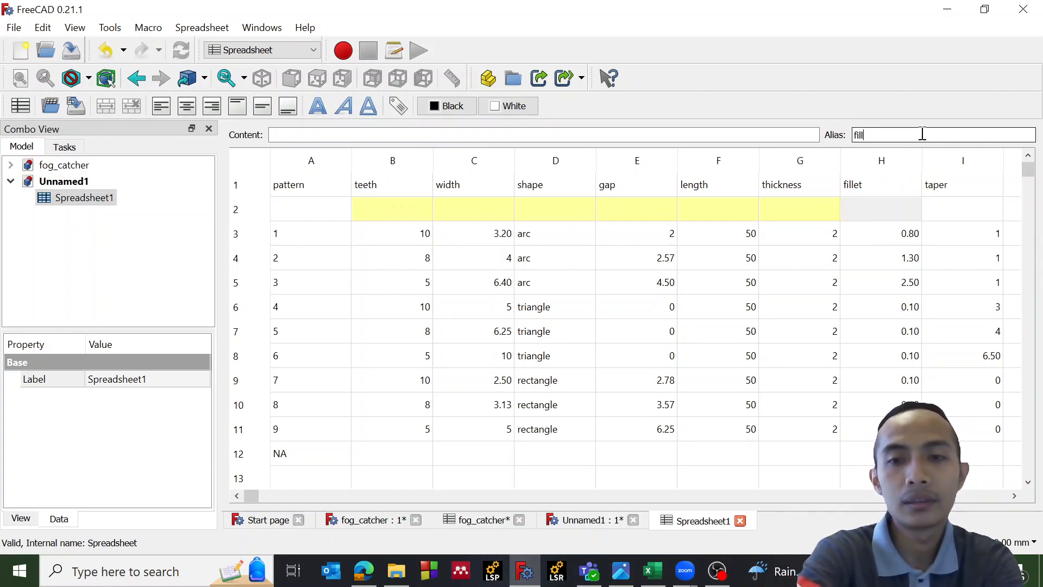
{"action": "key", "text": "Return"}
{"action": "left_click", "coordinate": [952, 210]}
{"action": "left_click", "coordinate": [909, 134]}
{"action": "type", "text": "taper"}
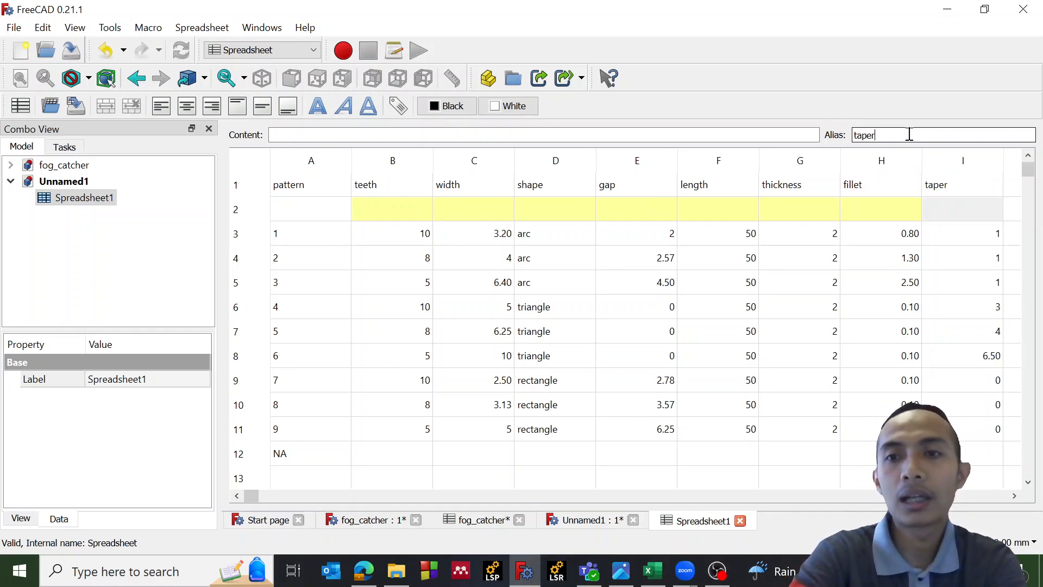
{"action": "key", "text": "Return"}
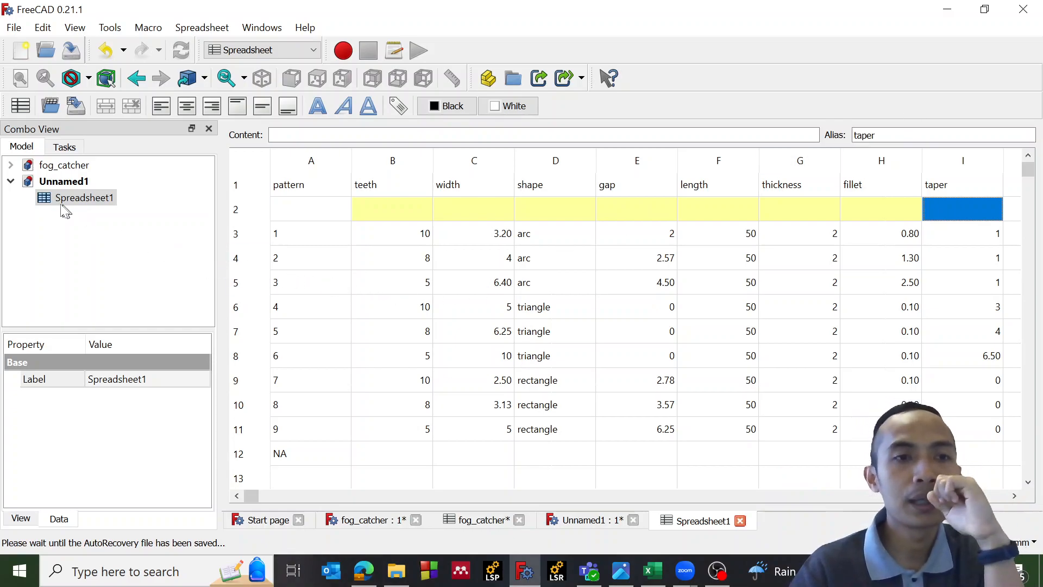
- Review the Body's properties in the fog_catcher document and return to Spreadsheet1 in the Unnamed1 document
{"action": "left_click", "coordinate": [11, 166]}
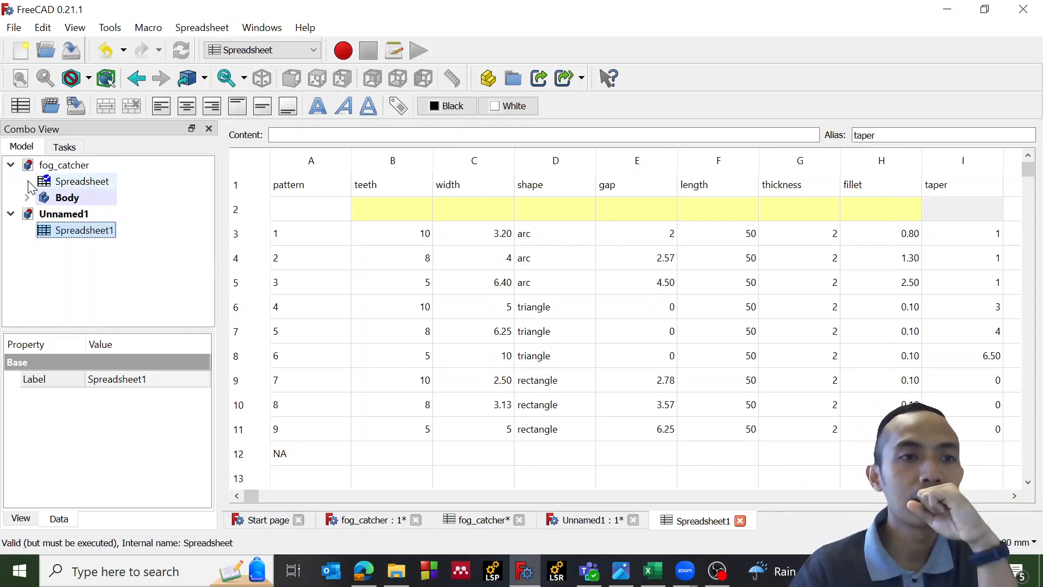
{"action": "left_click", "coordinate": [63, 194]}
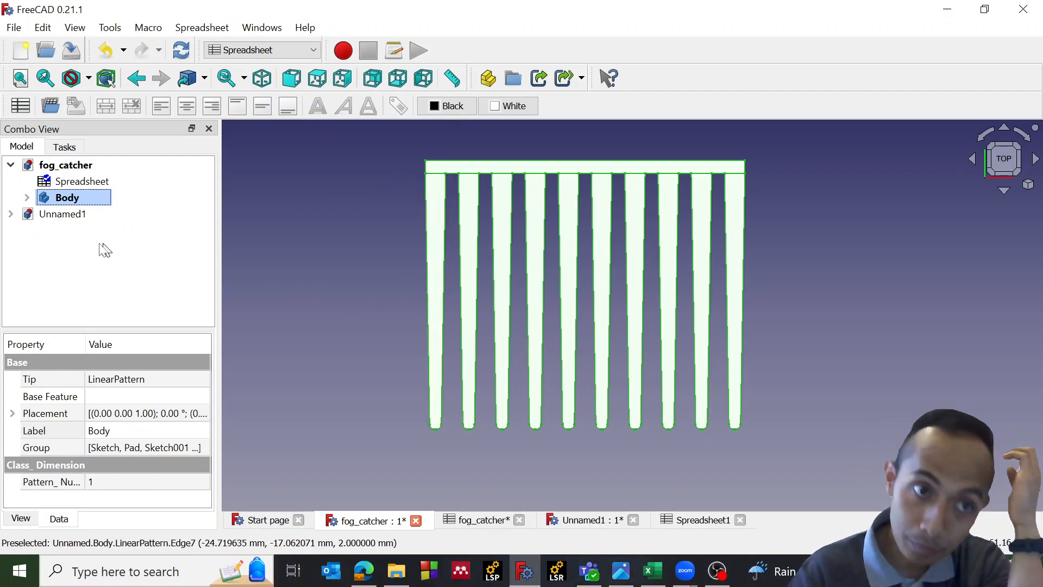
{"action": "left_click", "coordinate": [11, 214]}
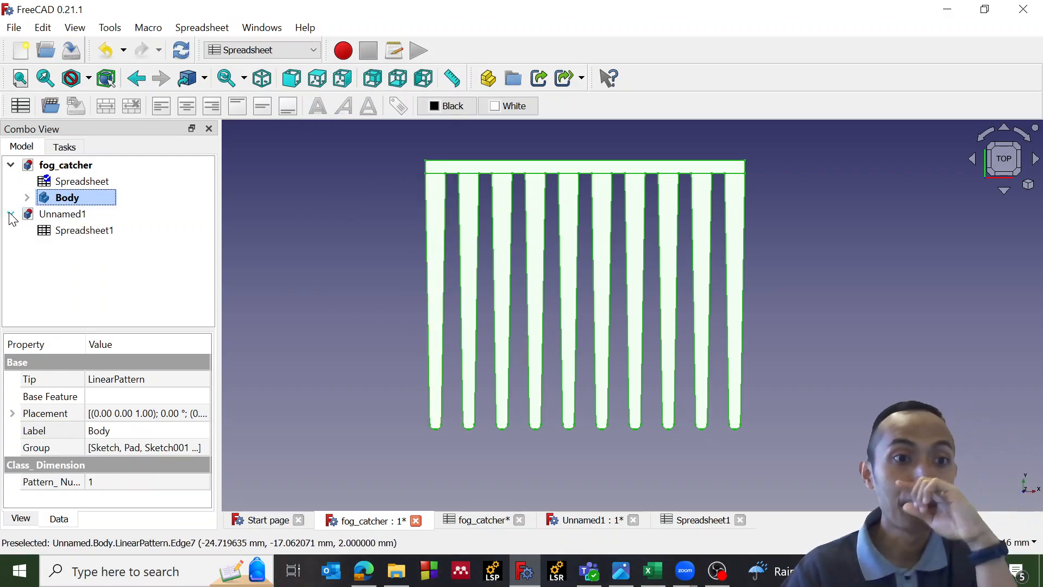
{"action": "double_click", "coordinate": [109, 227]}
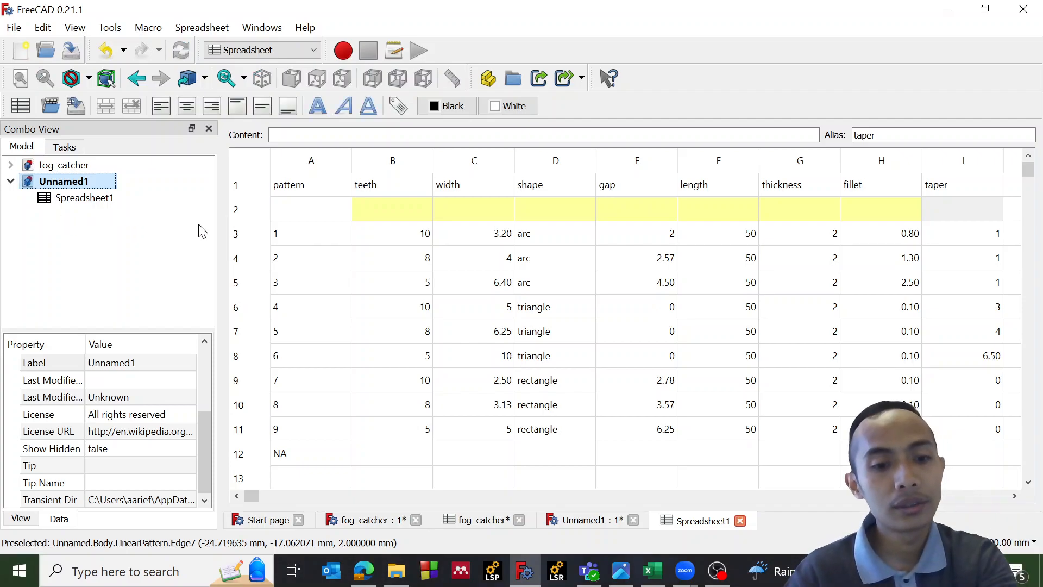
- Save the Unnamed1 document as contoh in a new folder named contoh inside the fog_catcher folder
{"action": "key", "text": "ctrl+s"}
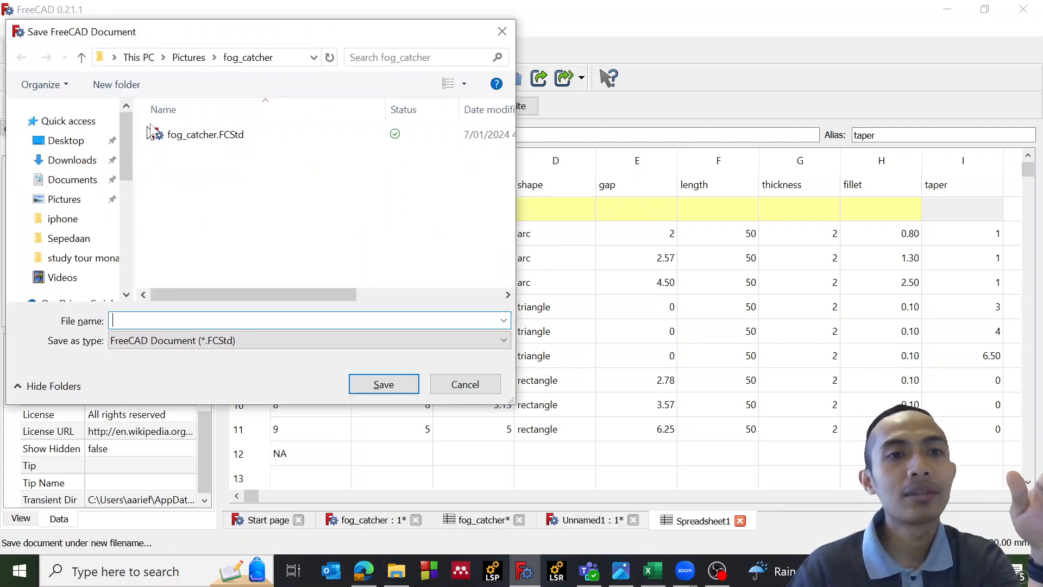
{"action": "left_click", "coordinate": [108, 84]}
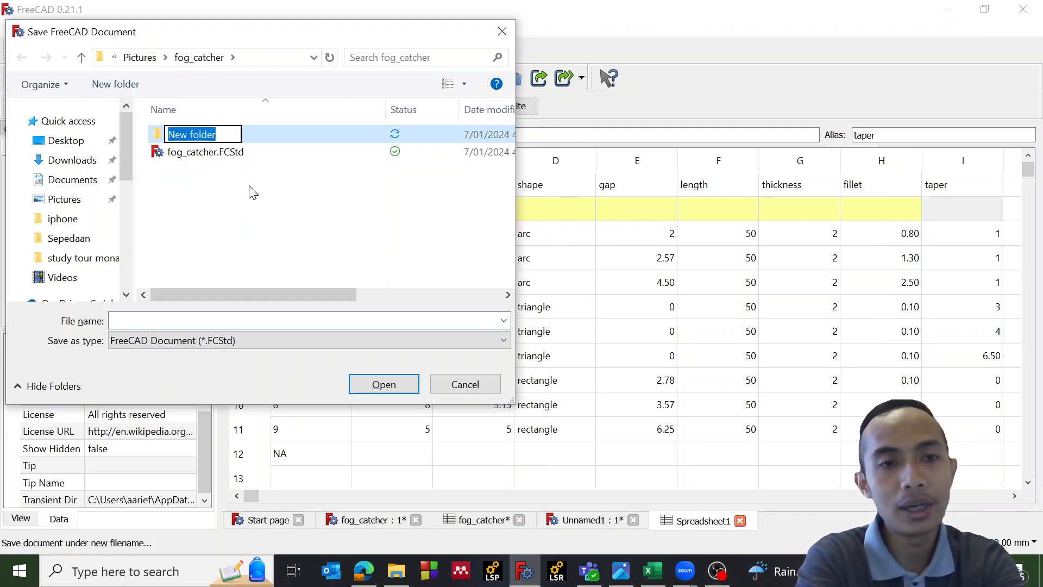
{"action": "type", "text": "co"}
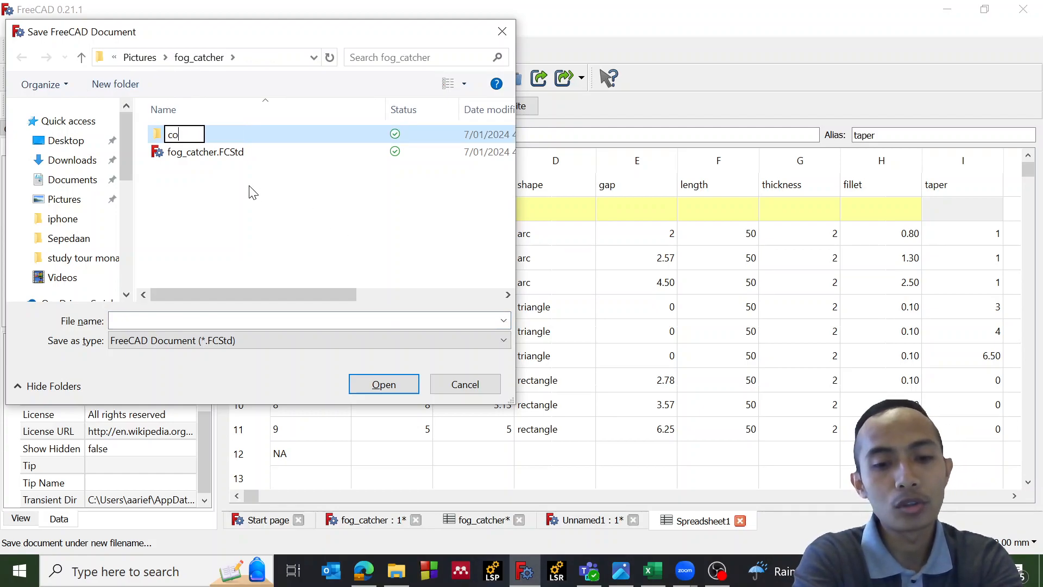
{"action": "type", "text": "ntoh"}
{"action": "key", "text": "Return"}
{"action": "key", "text": "Return"}
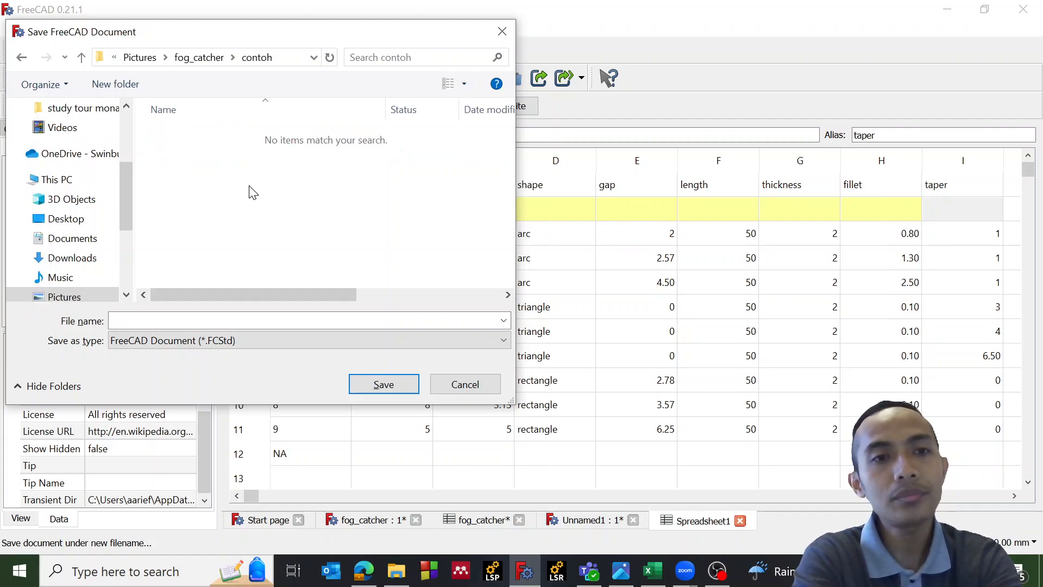
{"action": "left_click", "coordinate": [283, 320]}
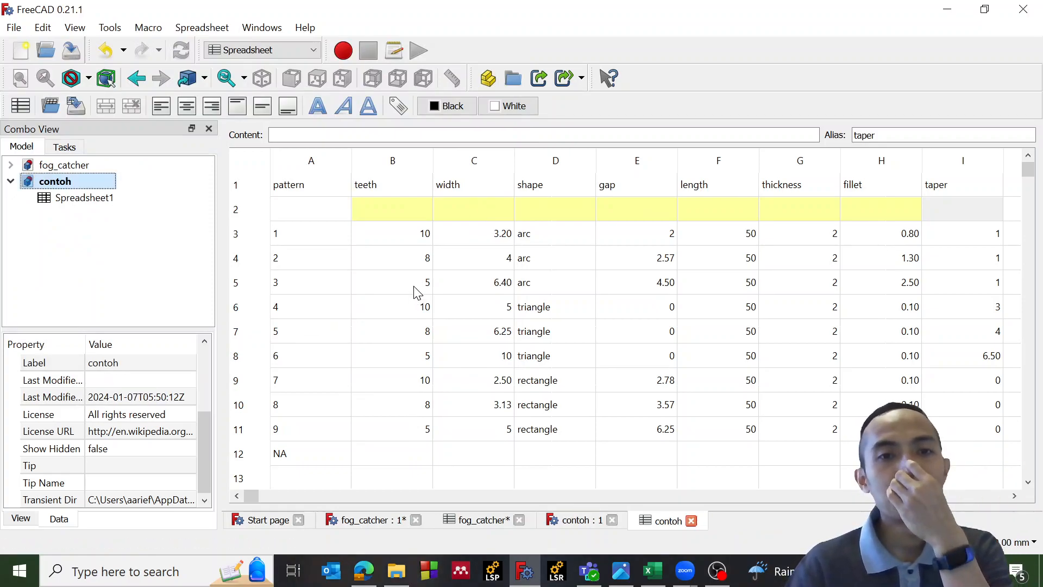
- Start a configuration table at cell A2 with the cell range A2 to I2
{"action": "left_click", "coordinate": [301, 213]}
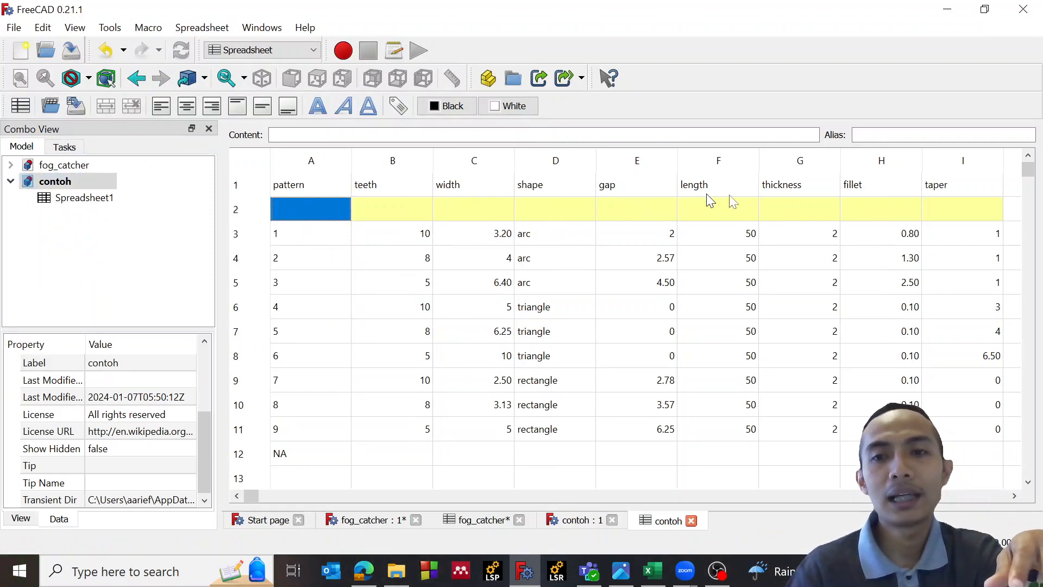
{"action": "right_click", "coordinate": [318, 216]}
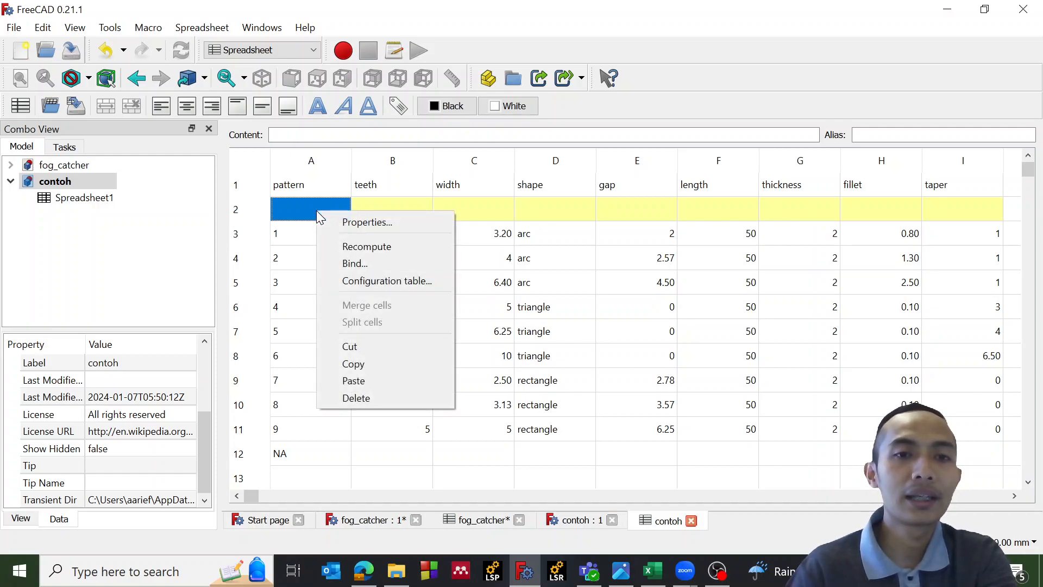
{"action": "left_click", "coordinate": [348, 279]}
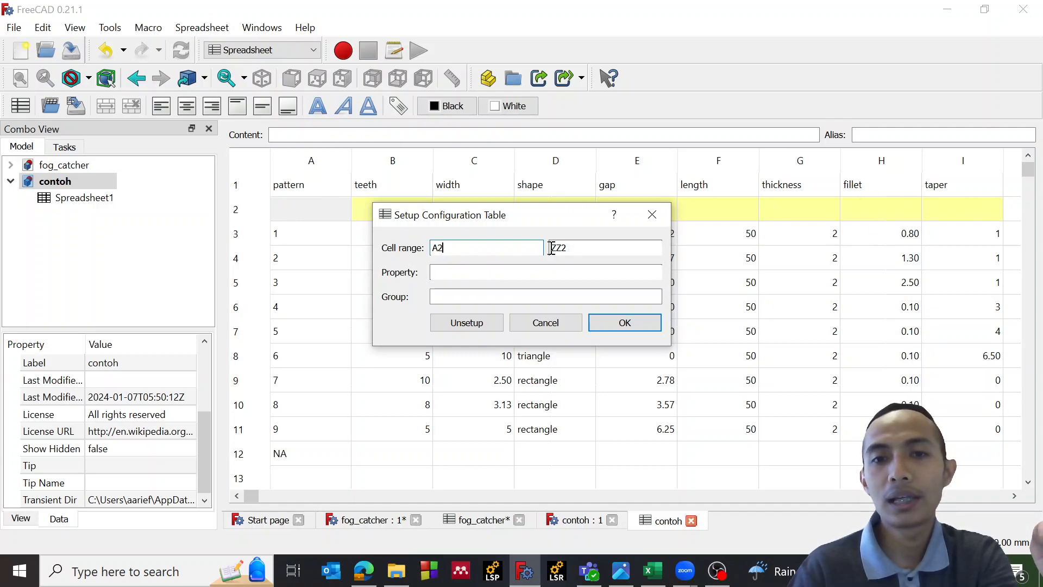
{"action": "double_click", "coordinate": [568, 247]}
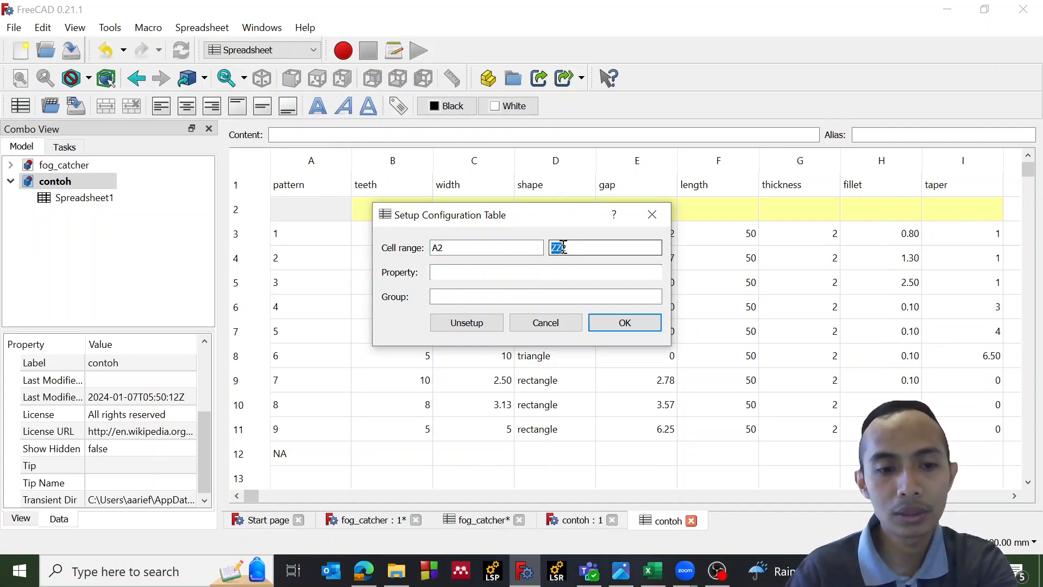
{"action": "type", "text": "I2"}
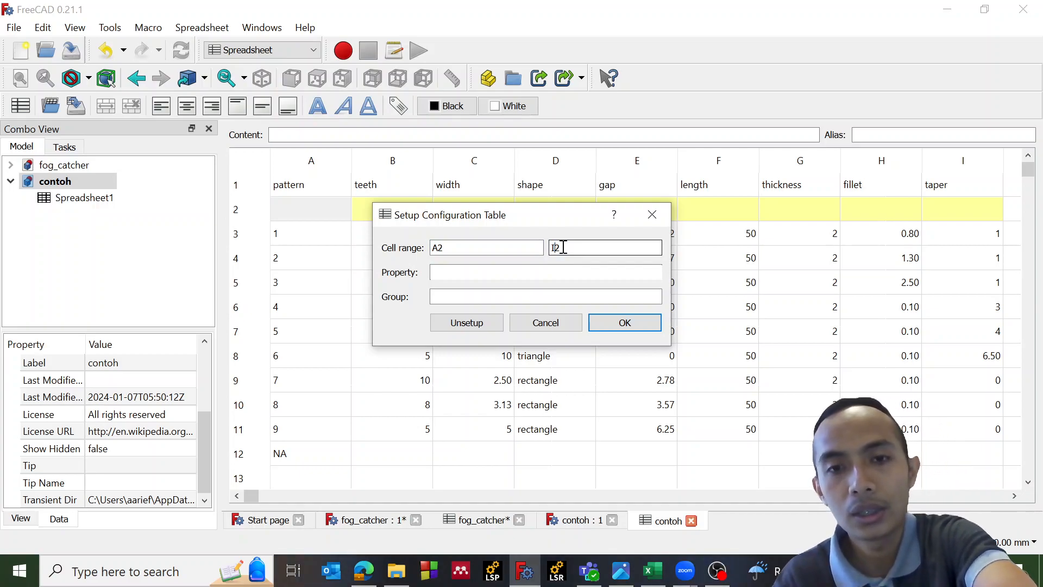
- Try to link the configuration table to the property Body.Pattern_Number in the group Class_Dimension
{"action": "left_click", "coordinate": [509, 273]}
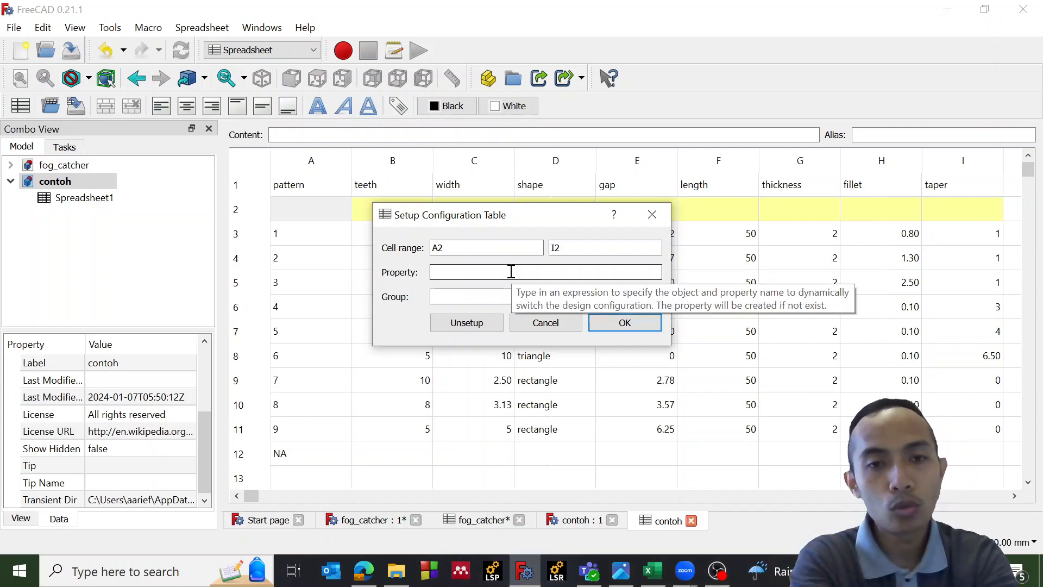
{"action": "type", "text": "Body.Pattern_"}
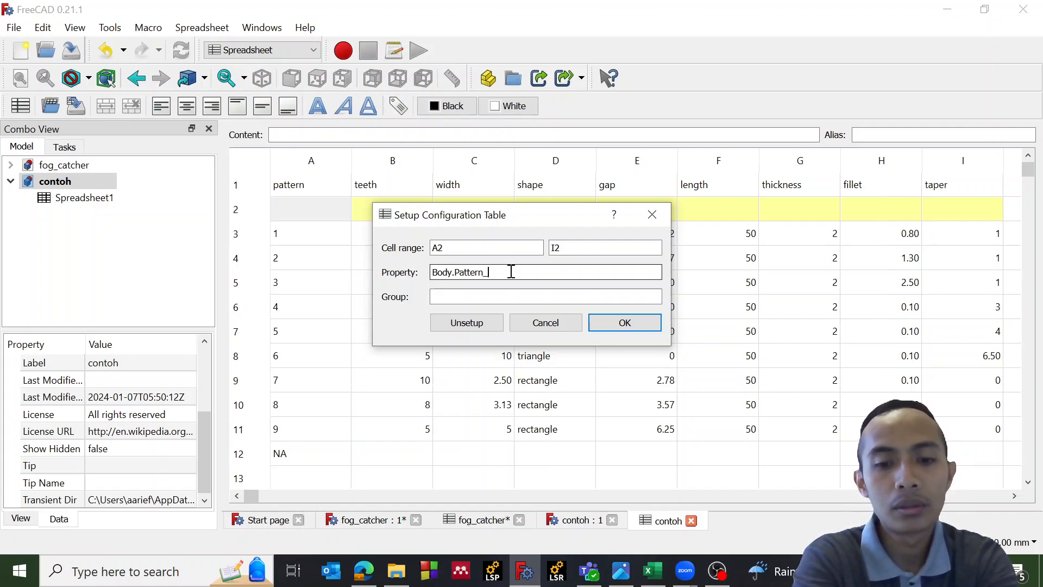
{"action": "type", "text": "mber"}
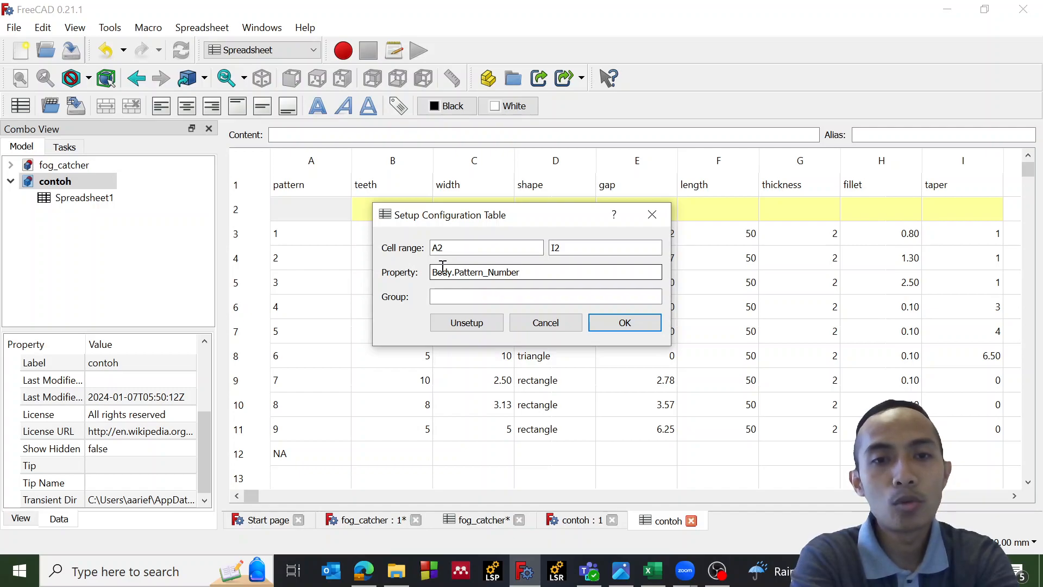
{"action": "left_click", "coordinate": [464, 298]}
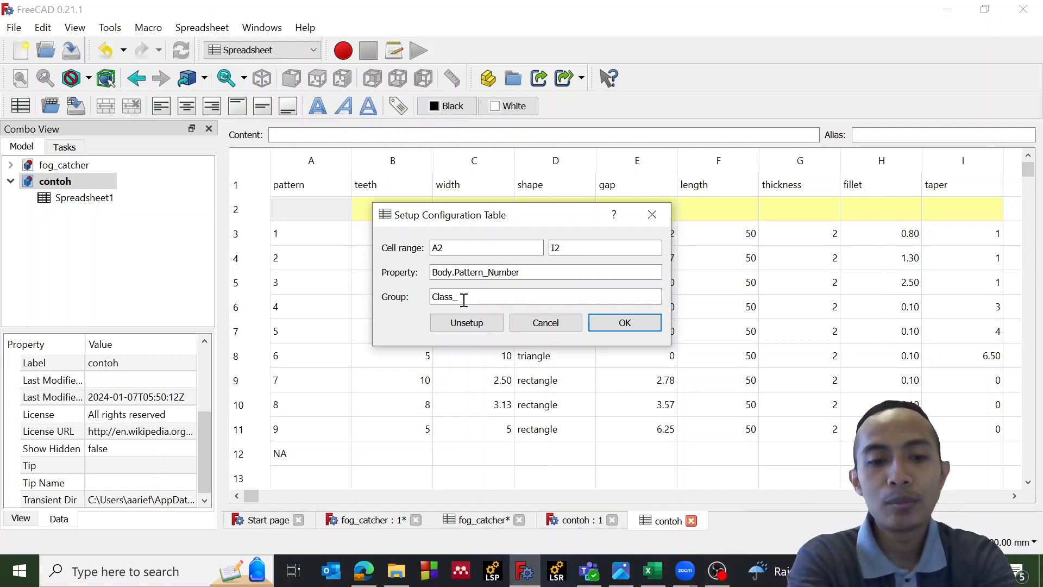
{"action": "type", "text": "sion"}
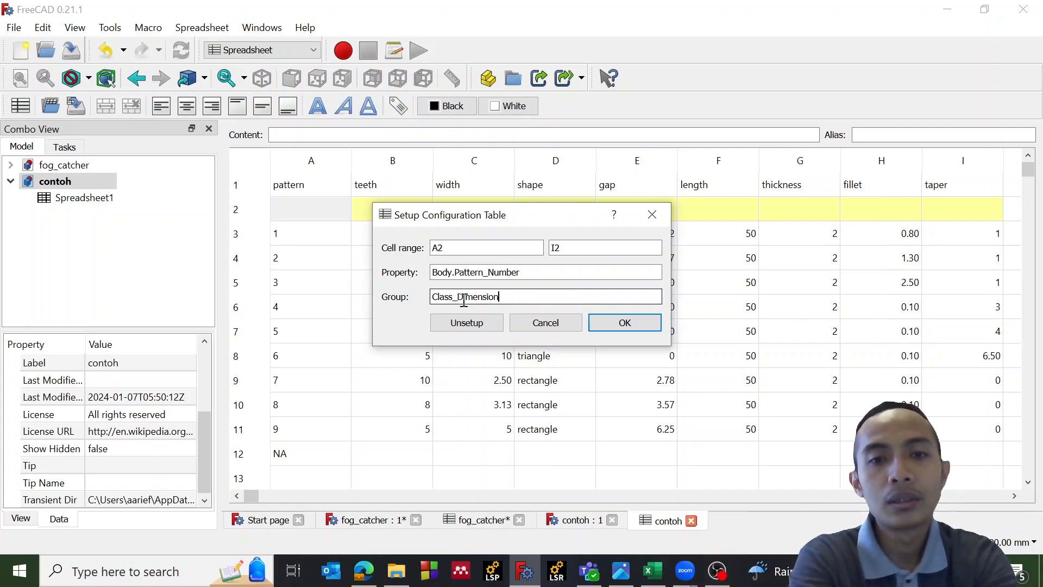
{"action": "left_click", "coordinate": [630, 323]}
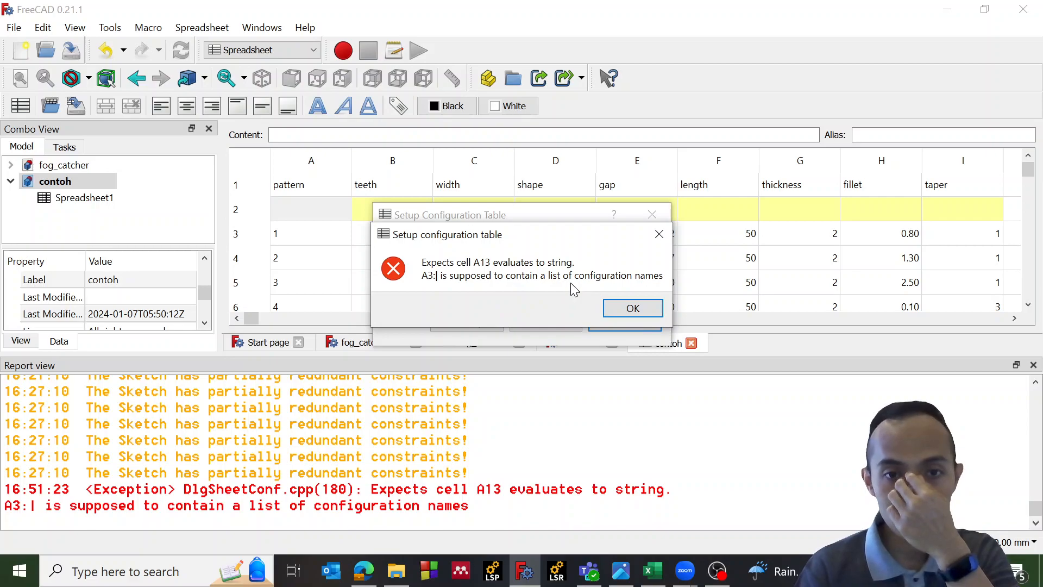
{"action": "left_click", "coordinate": [629, 312]}
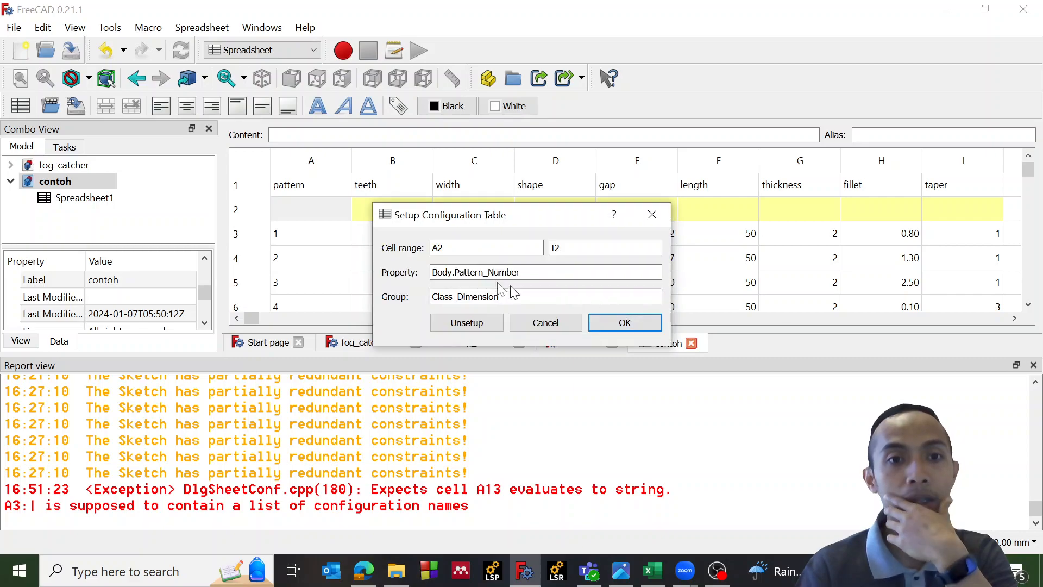
{"action": "left_click", "coordinate": [548, 322]}
- Enter NA in cell A13 below the pattern list and clear that cell again
{"action": "scroll", "coordinate": [400, 277], "scroll_direction": "down", "scroll_amount": 3}
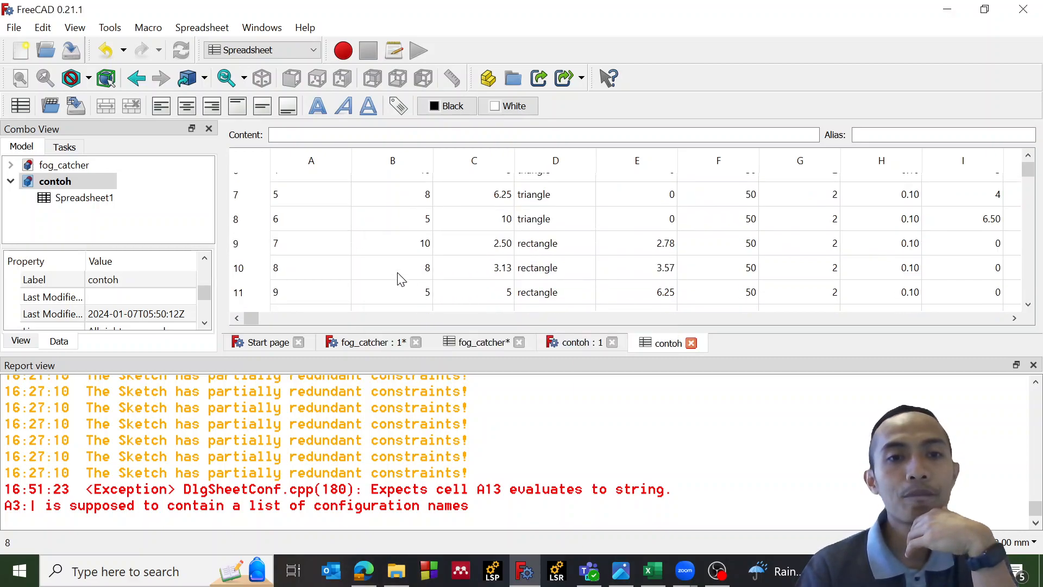
{"action": "left_click", "coordinate": [311, 248]}
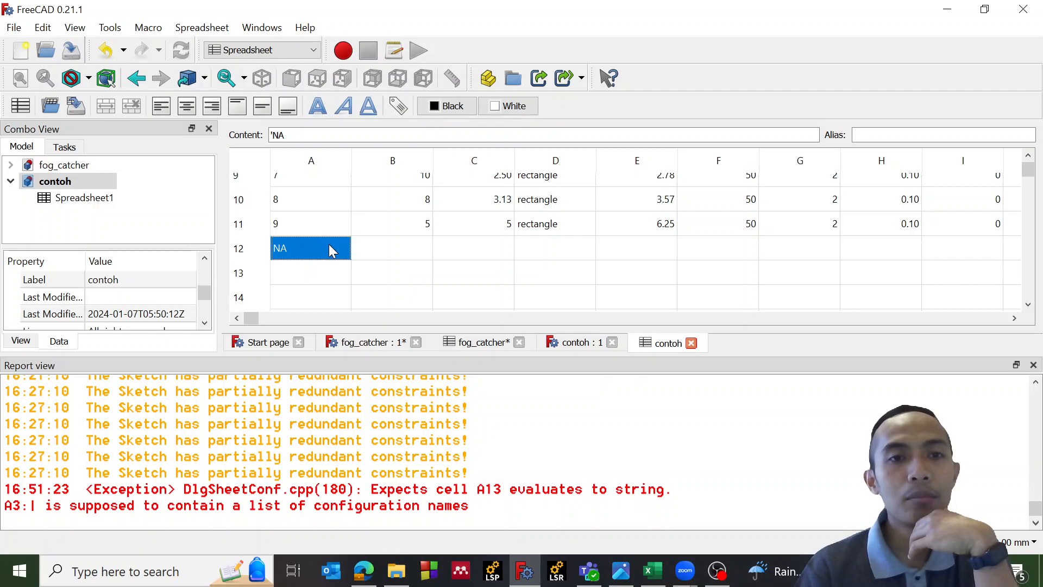
{"action": "left_click", "coordinate": [331, 271]}
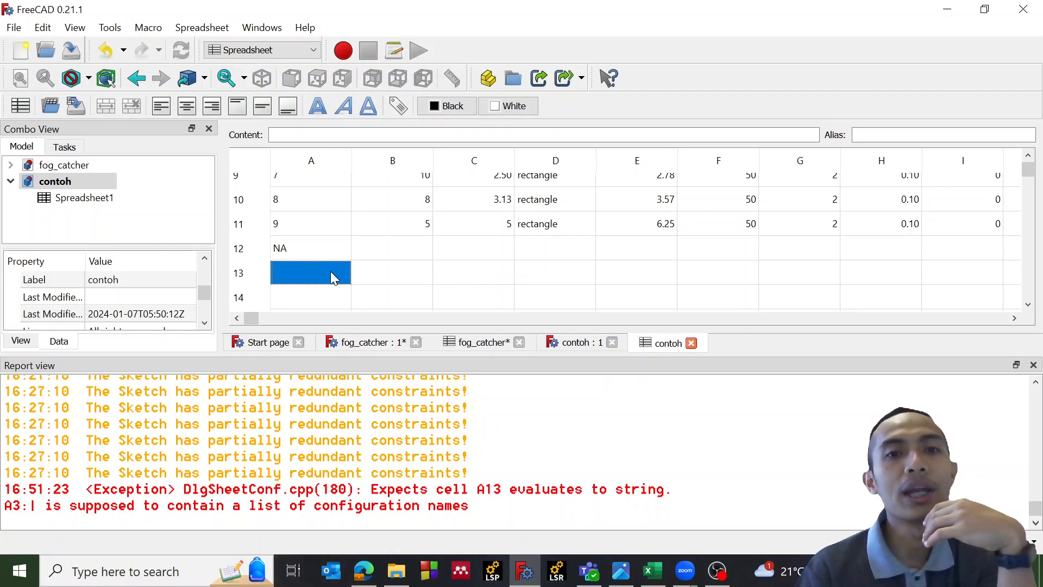
{"action": "type", "text": "NA"}
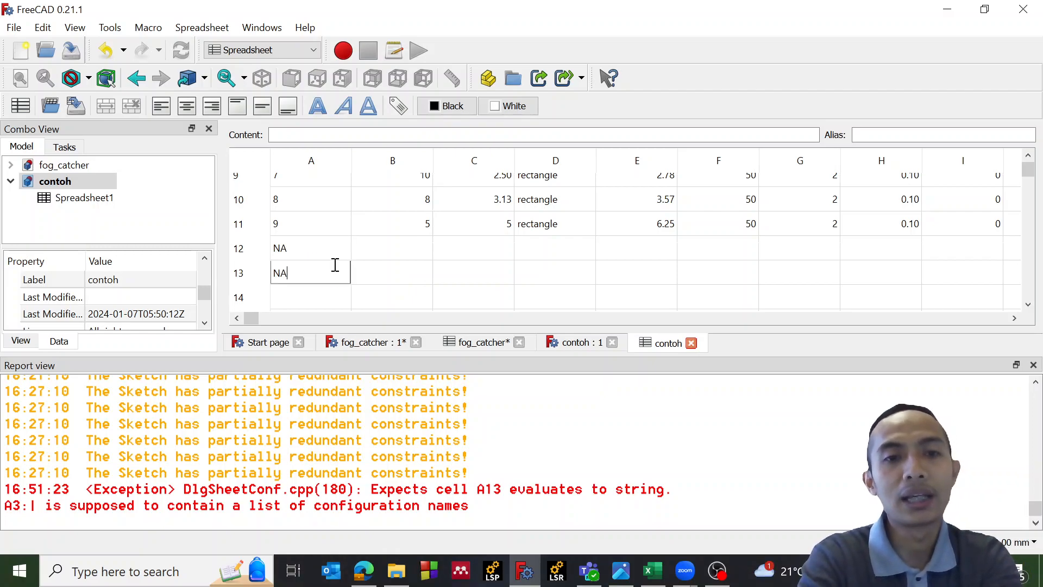
{"action": "key", "text": "Return"}
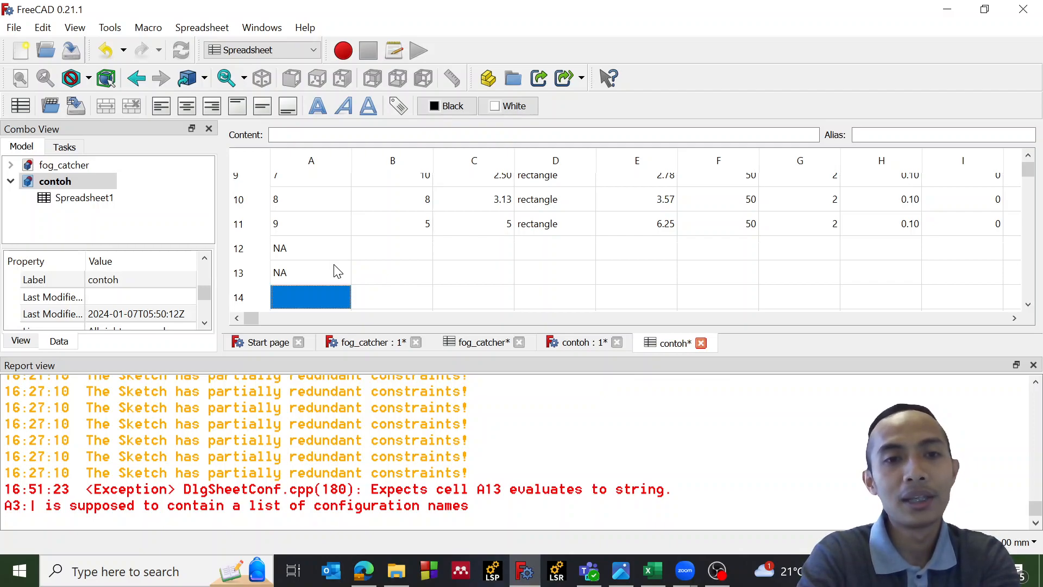
{"action": "left_click", "coordinate": [337, 272]}
{"action": "key", "text": "Delete"}
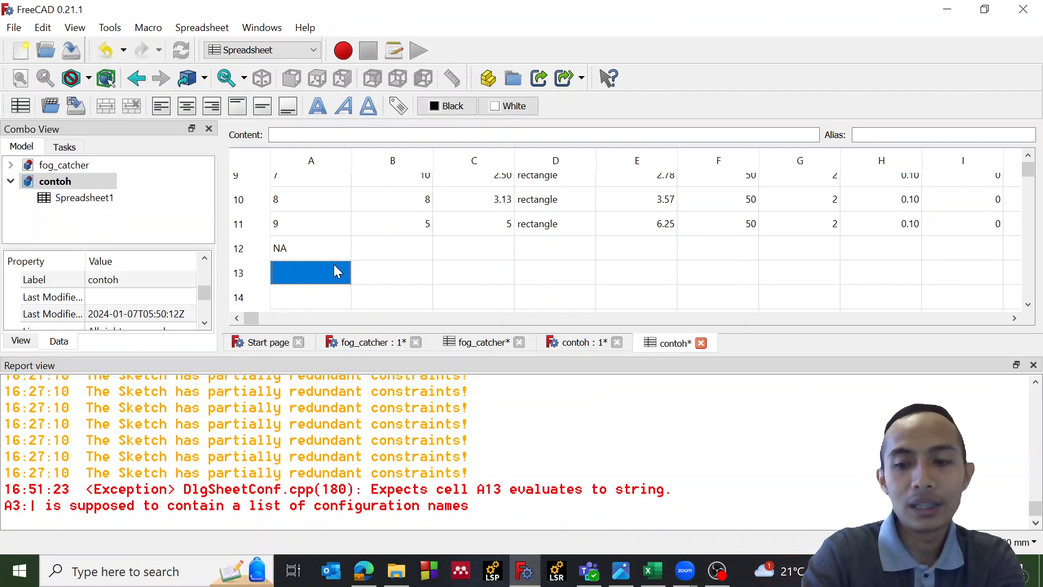
- Clear the NA entry in cell A12 and start a configuration table at cell A2 with the cell range A2 to I2
{"action": "key", "text": "Up"}
{"action": "key", "text": "Delete"}
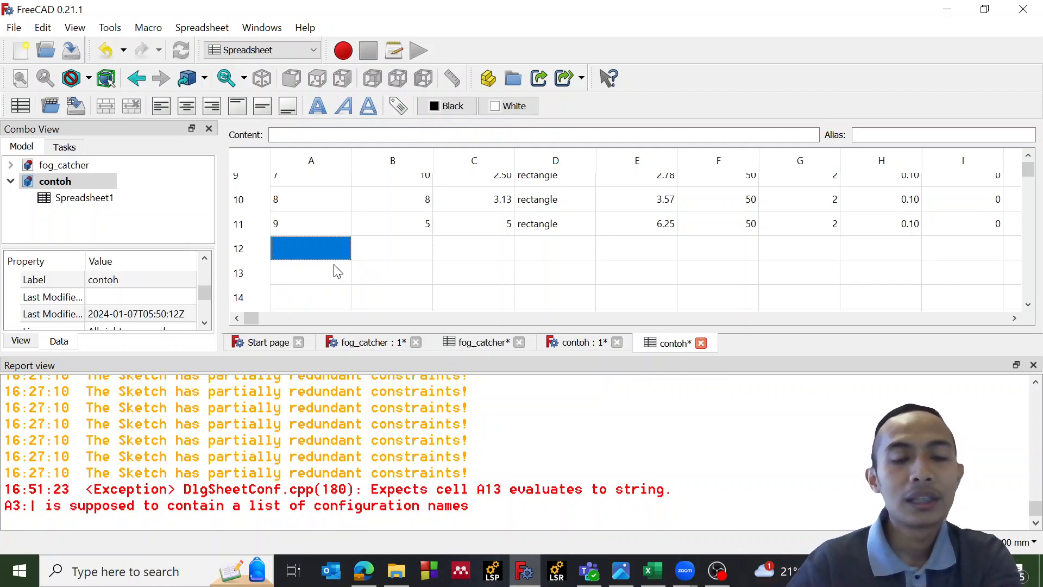
{"action": "scroll", "coordinate": [336, 272], "scroll_direction": "up", "scroll_amount": 3}
{"action": "left_click", "coordinate": [319, 208]}
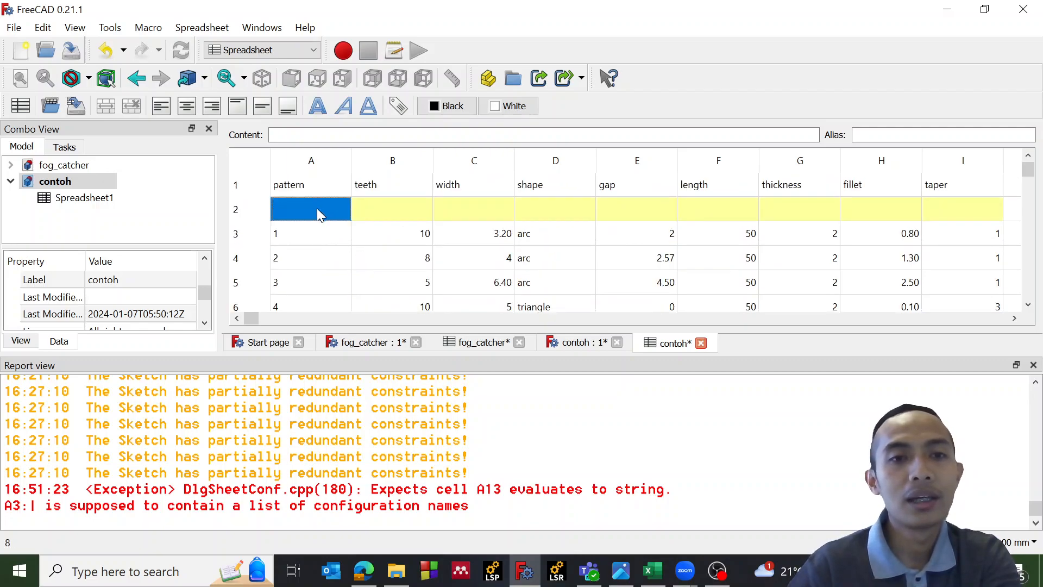
{"action": "right_click", "coordinate": [318, 208]}
{"action": "left_click", "coordinate": [367, 279]}
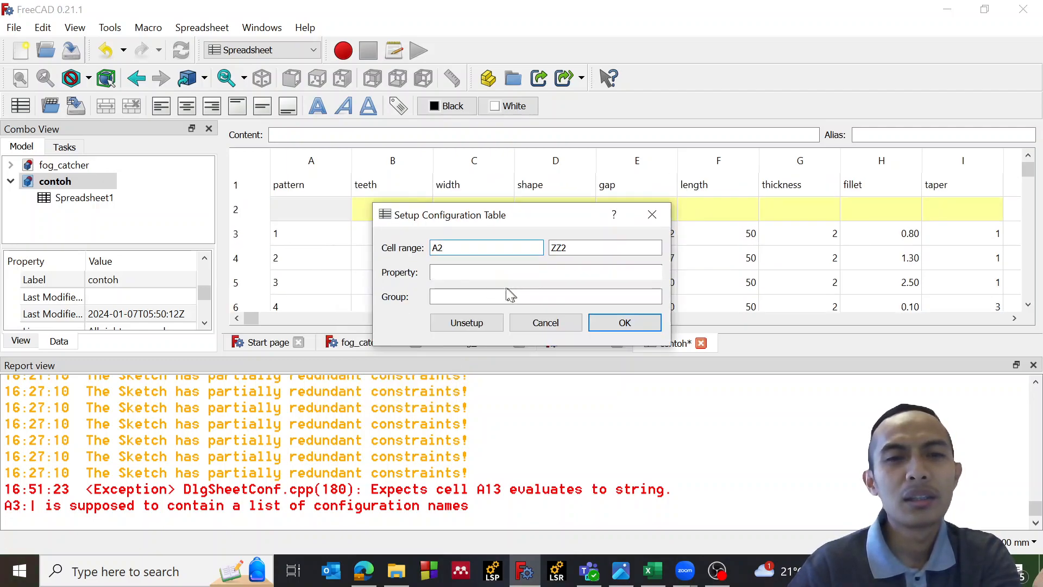
{"action": "left_click_drag", "start_coordinate": [559, 248], "coordinate": [541, 246]}
{"action": "type", "text": "I2"}
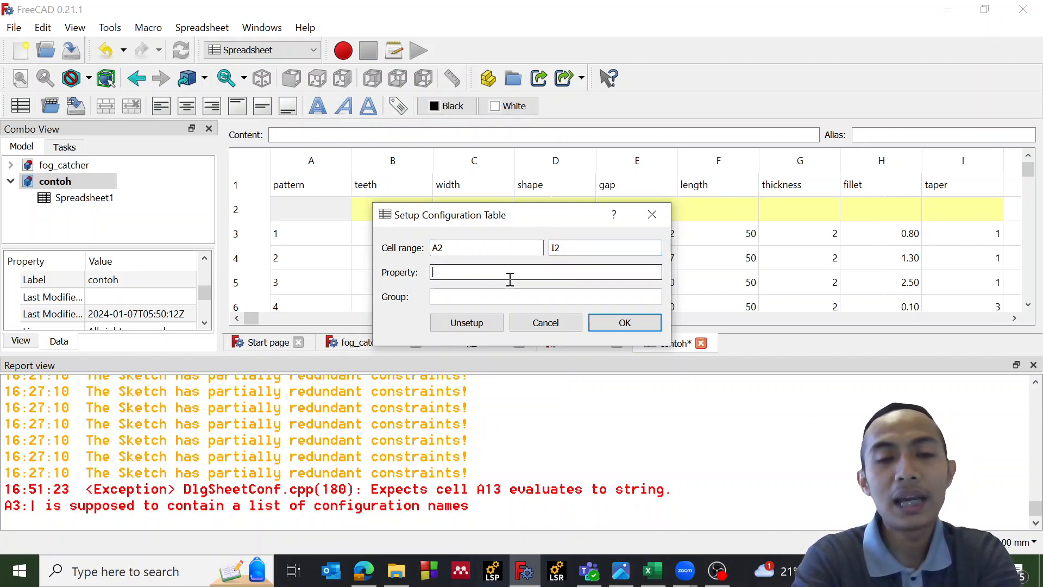
- Link the configuration table to the property Body.Pattern_Number in the group Class_Dimension and confirm the setup
{"action": "left_click", "coordinate": [510, 272]}
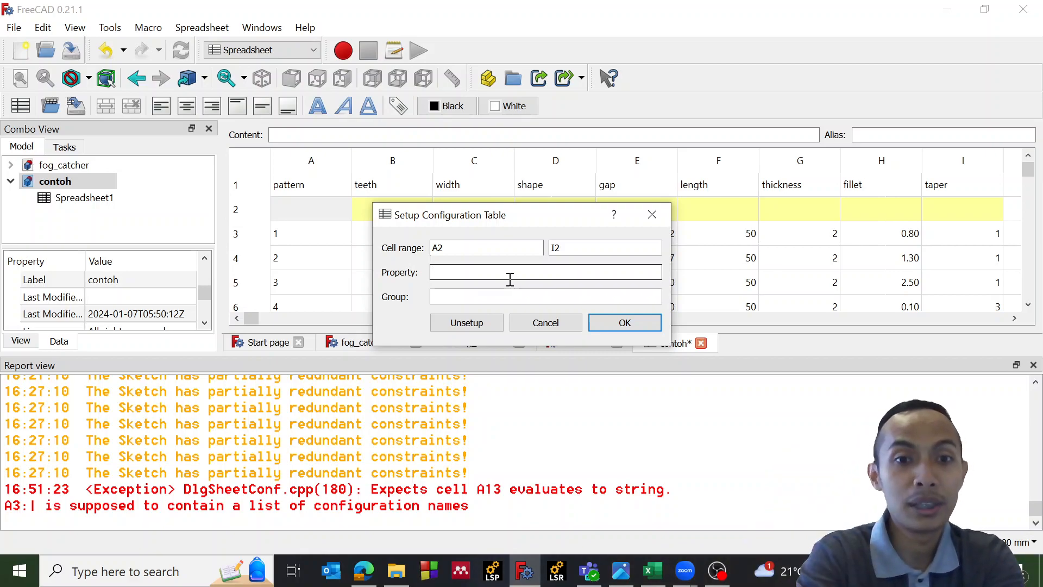
{"action": "type", "text": "Body.Pattern_Number"}
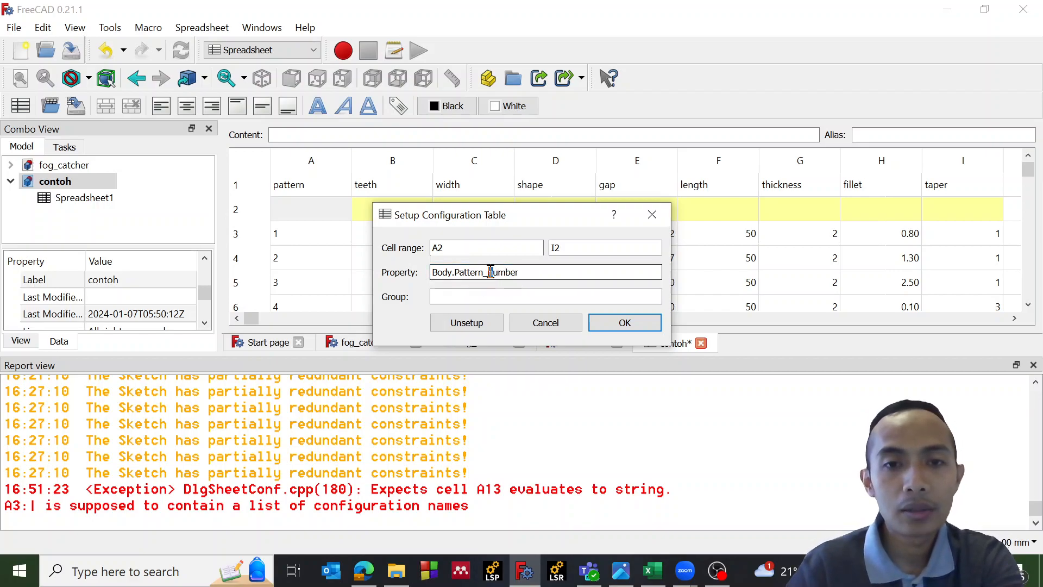
{"action": "type", "text": "N"}
{"action": "left_click", "coordinate": [497, 293]}
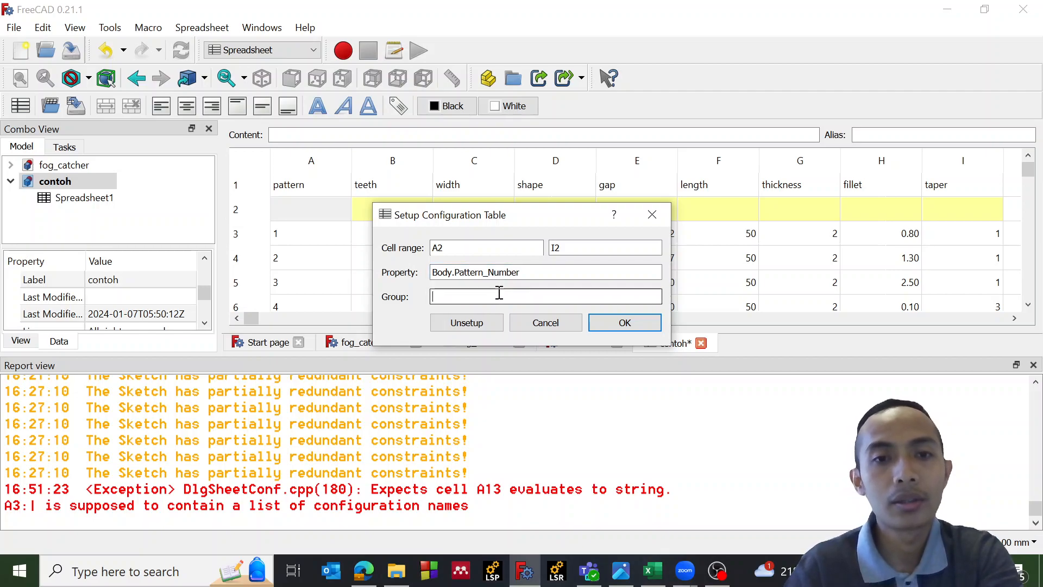
{"action": "type", "text": "V"}
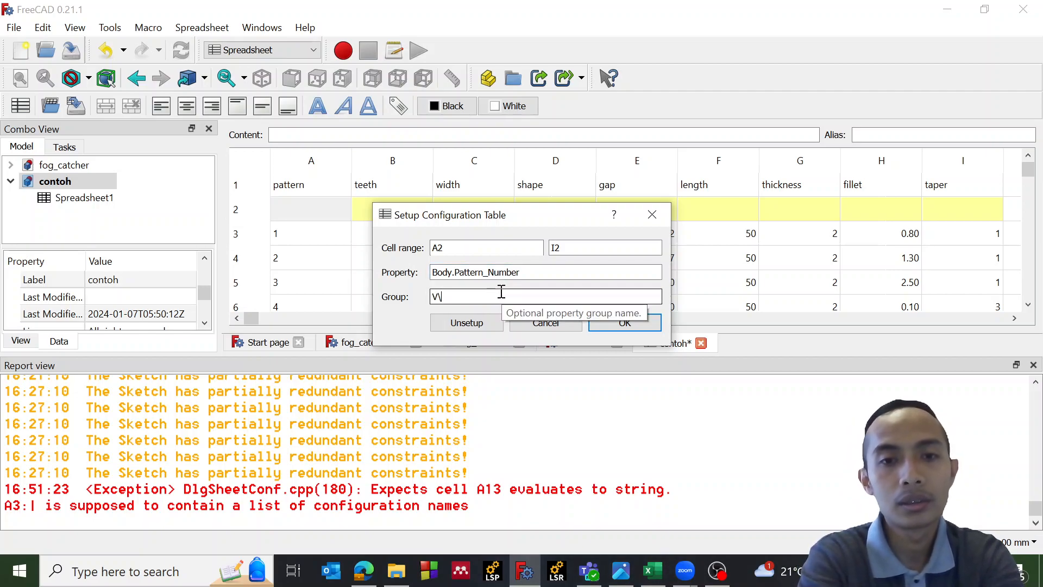
{"action": "type", "text": "Class"}
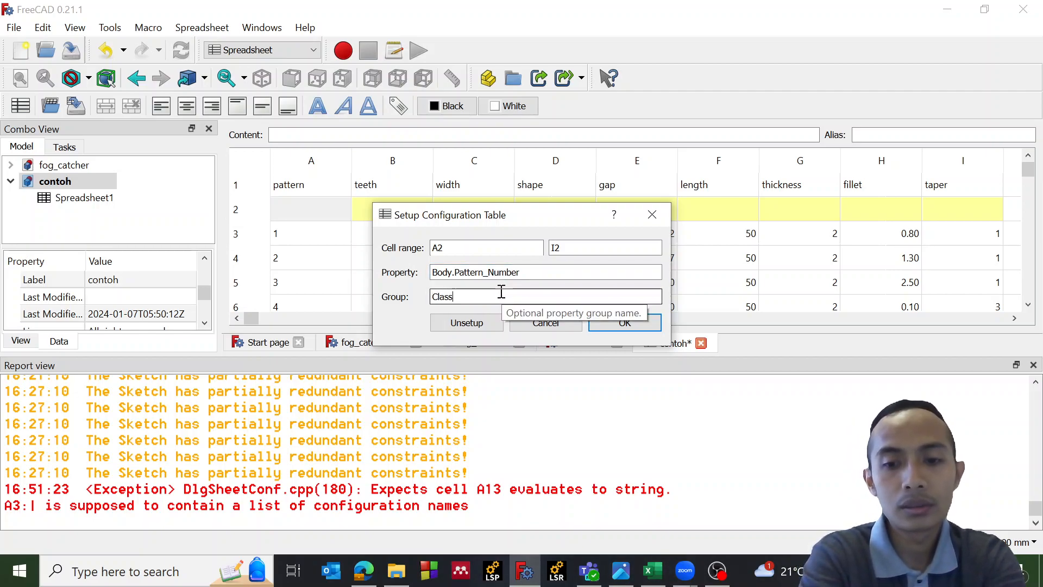
{"action": "type", "text": "_Dimensi"}
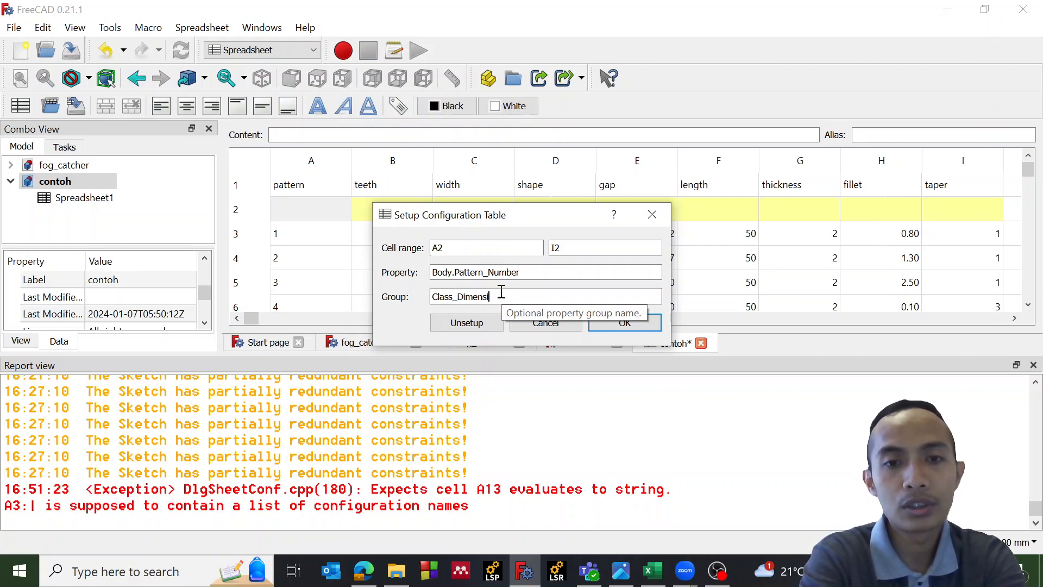
{"action": "type", "text": "on"}
{"action": "key", "text": "Return"}
- Examine the configuration row of the pattern table and the content of cell A2
{"action": "scroll", "coordinate": [348, 259], "scroll_direction": "down", "scroll_amount": 1}
{"action": "scroll", "coordinate": [346, 253], "scroll_direction": "down", "scroll_amount": 3}
{"action": "scroll", "coordinate": [328, 246], "scroll_direction": "up", "scroll_amount": 1}
{"action": "left_click", "coordinate": [327, 249]}
{"action": "scroll", "coordinate": [332, 246], "scroll_direction": "up", "scroll_amount": 2}
{"action": "scroll", "coordinate": [333, 245], "scroll_direction": "up", "scroll_amount": 1}
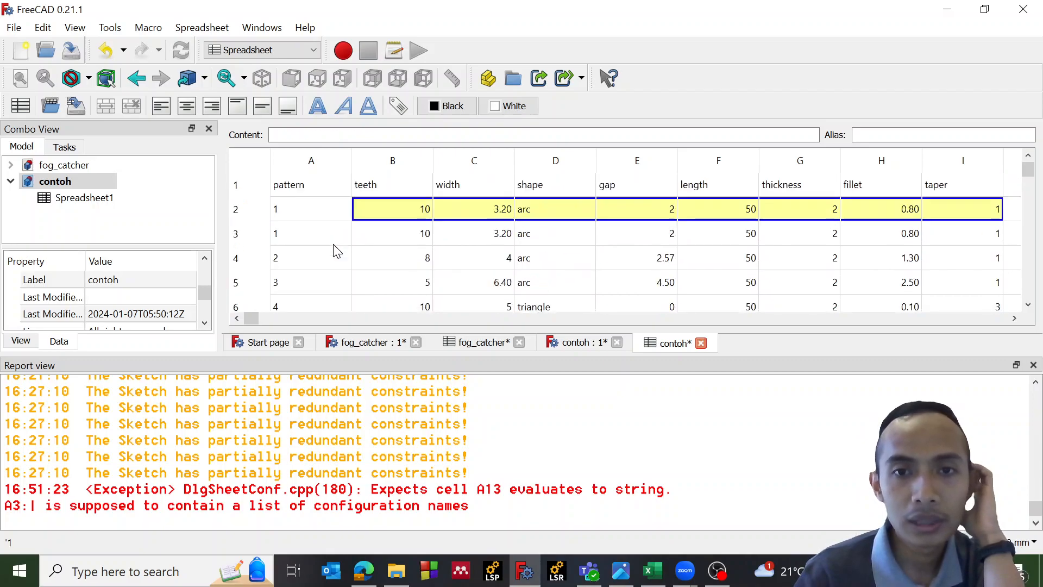
{"action": "left_click", "coordinate": [332, 217]}
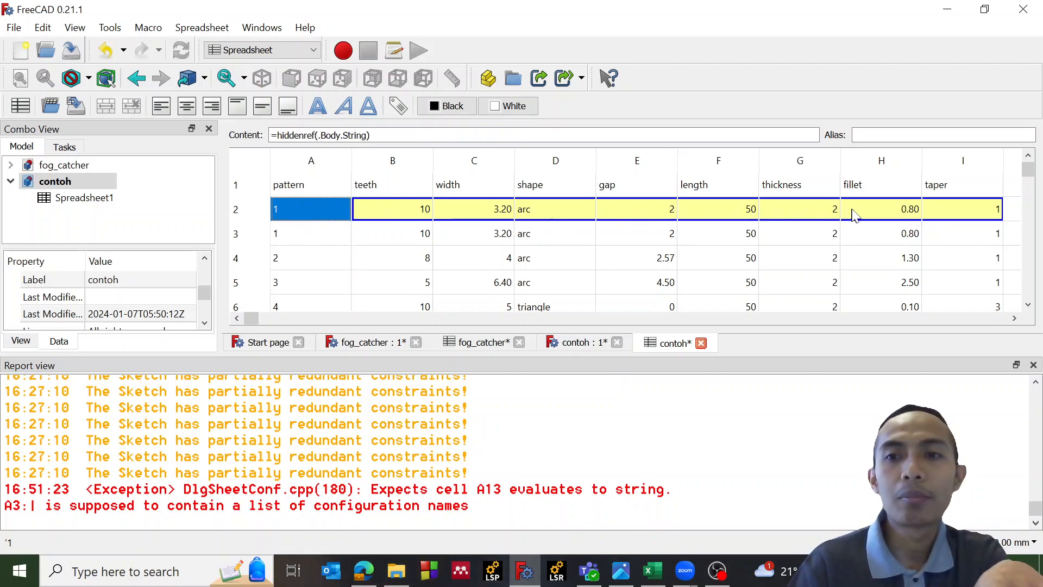
{"action": "left_click", "coordinate": [54, 185]}
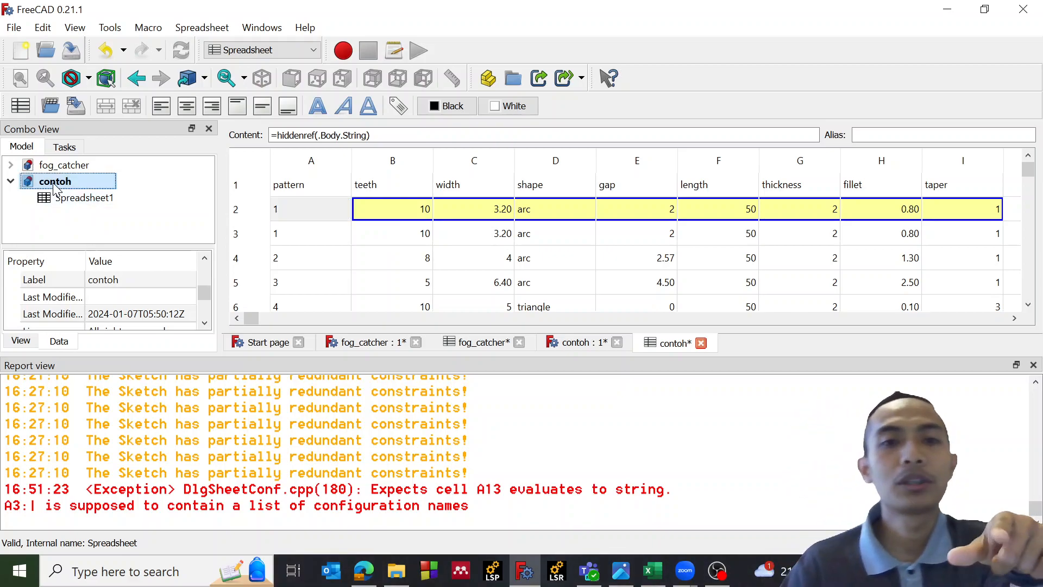
- Close the report view and create a new body in contoh with the Part Design workbench
{"action": "left_click", "coordinate": [1033, 365]}
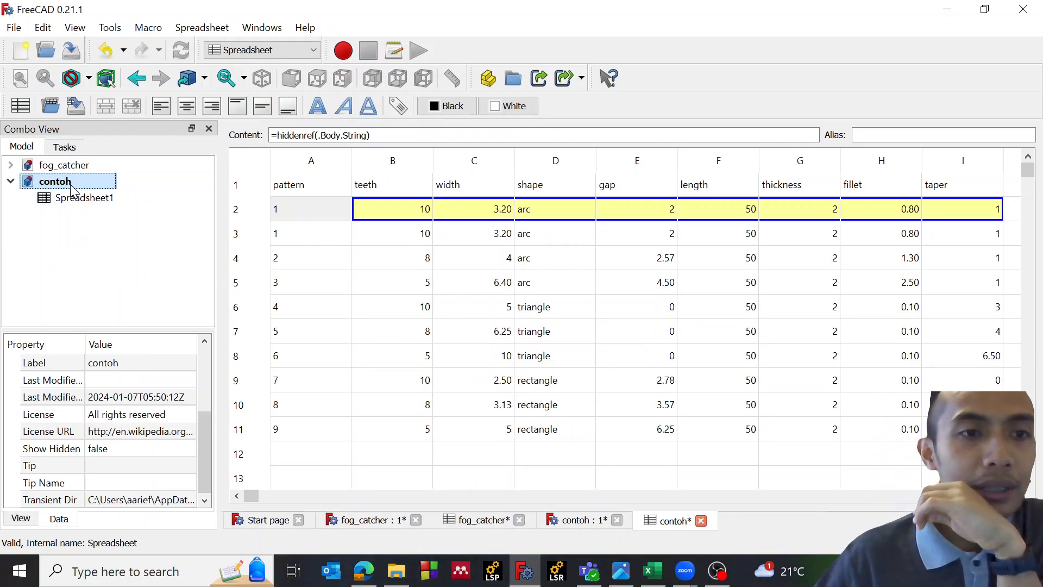
{"action": "left_click", "coordinate": [255, 50]}
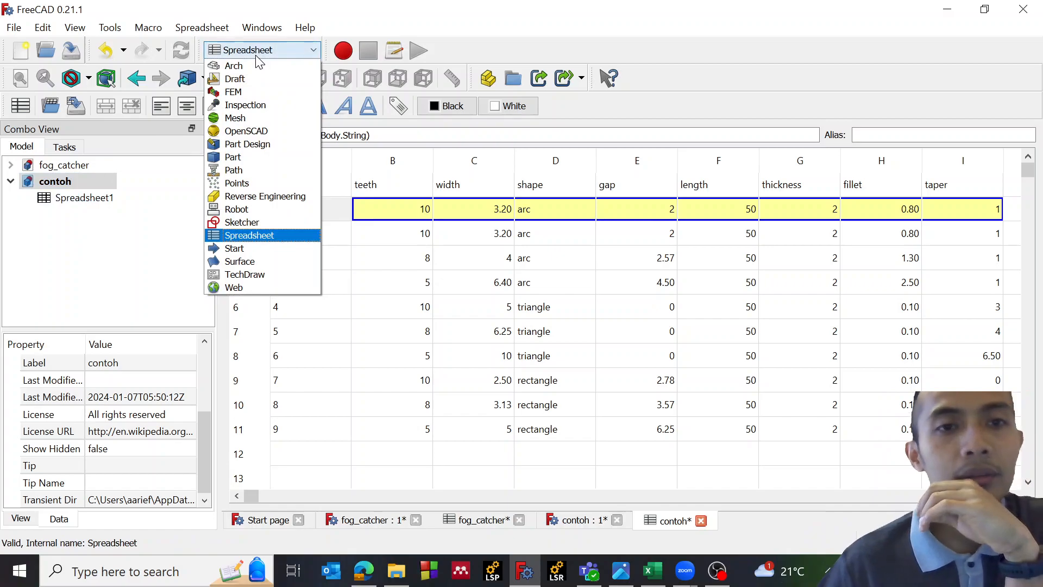
{"action": "left_click", "coordinate": [249, 146]}
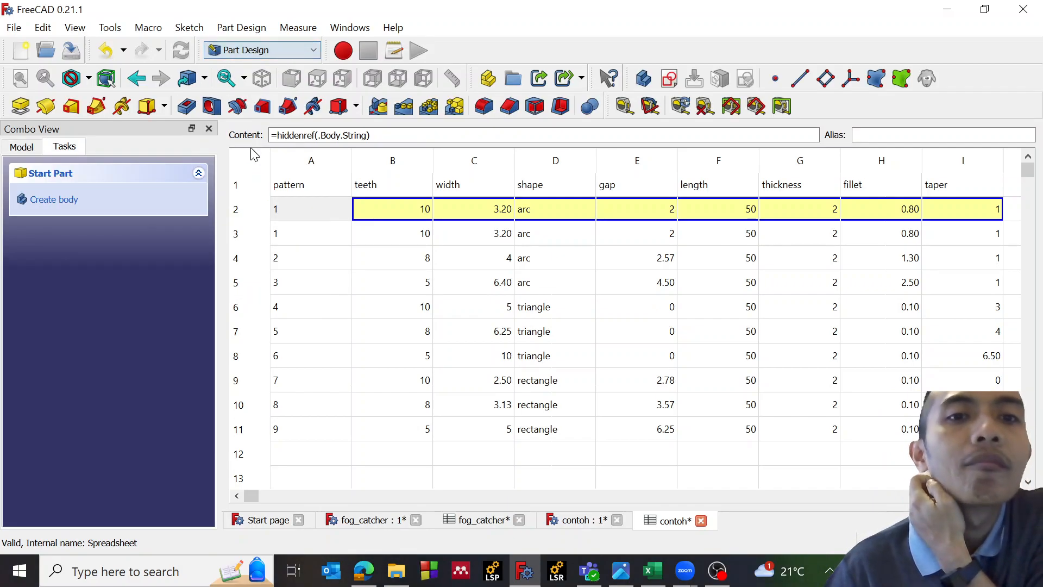
{"action": "left_click", "coordinate": [52, 201]}
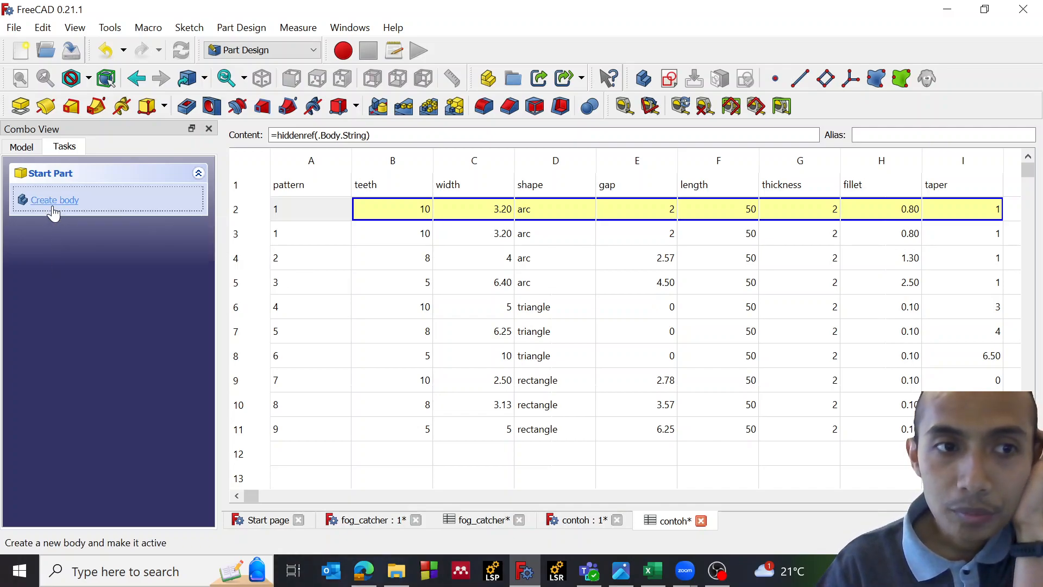
{"action": "left_click", "coordinate": [23, 148]}
{"action": "left_click", "coordinate": [76, 214]}
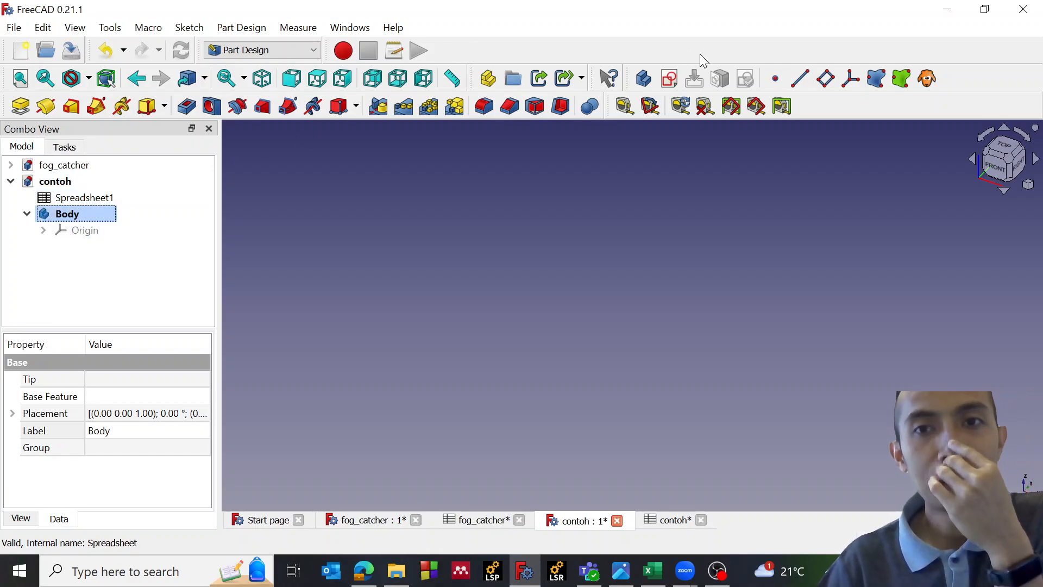
- Start a sketch on the XY plane of the new body and check the tooth pattern reference image
{"action": "left_click", "coordinate": [669, 79]}
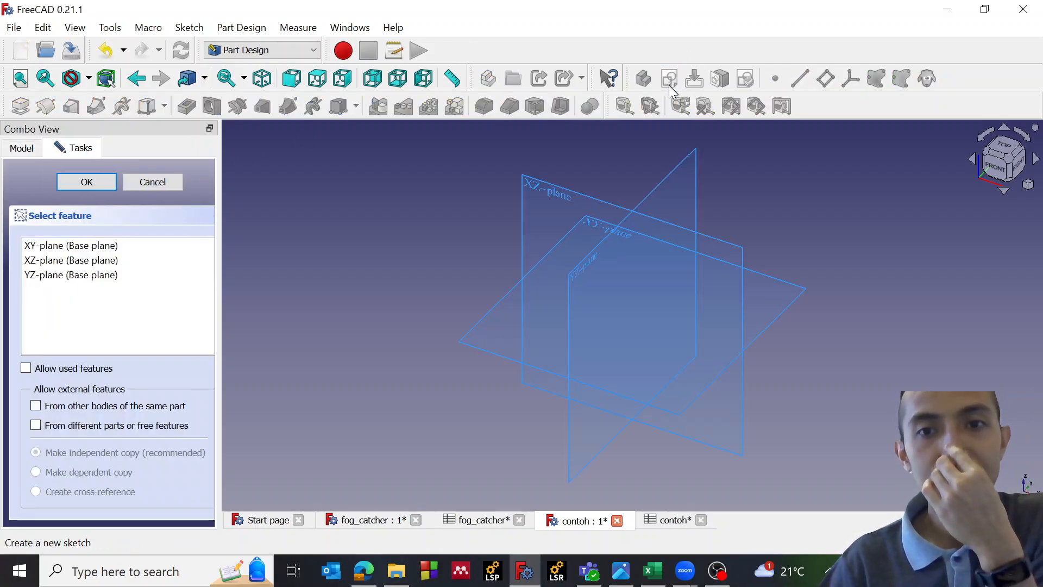
{"action": "left_click", "coordinate": [530, 275]}
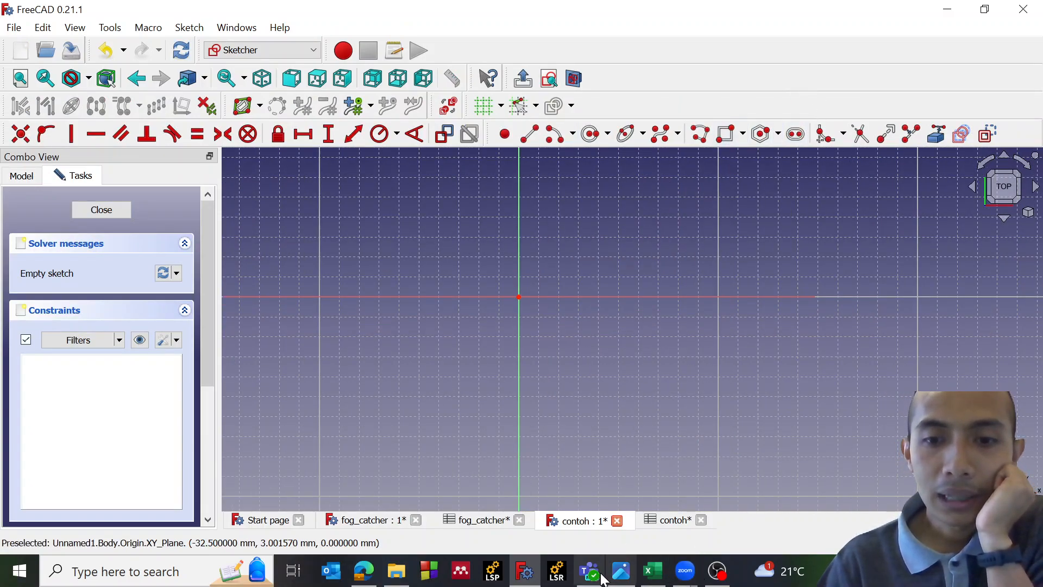
{"action": "left_click", "coordinate": [625, 578]}
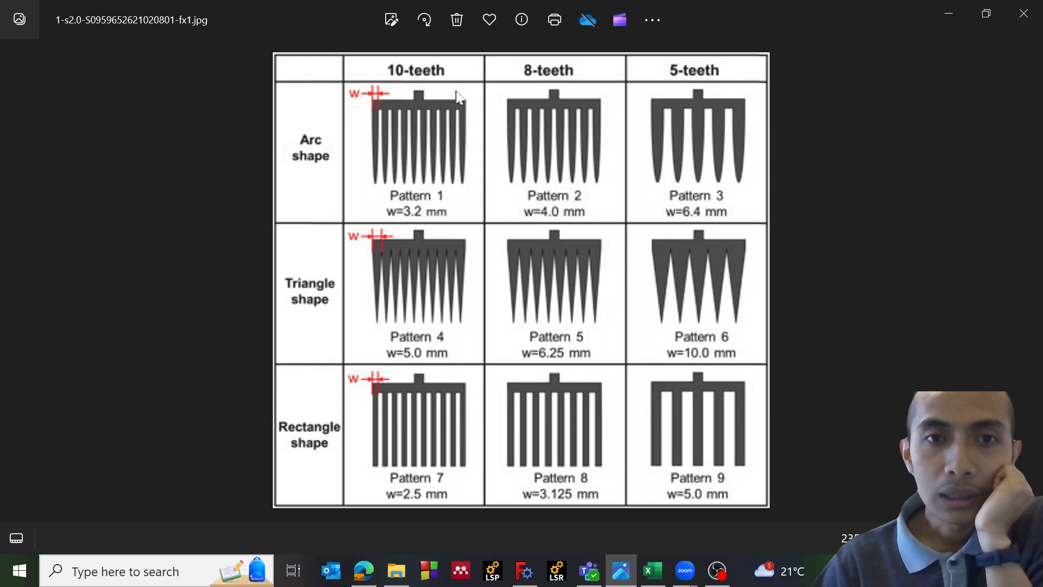
{"action": "left_click", "coordinate": [1024, 13]}
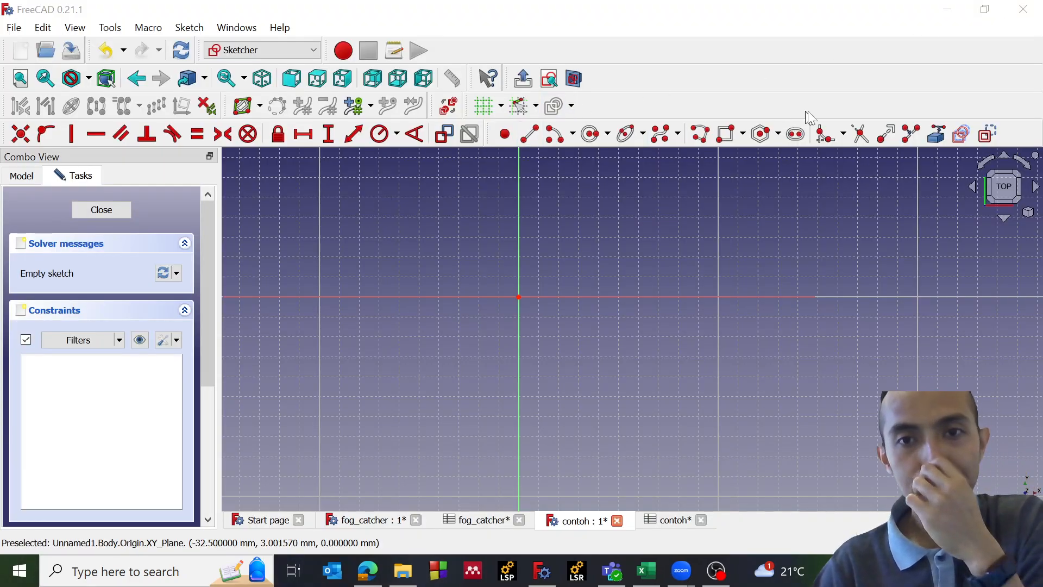
- Sketch a centered rectangle about 235 mm long and 11 mm high at the origin
{"action": "left_click", "coordinate": [742, 135]}
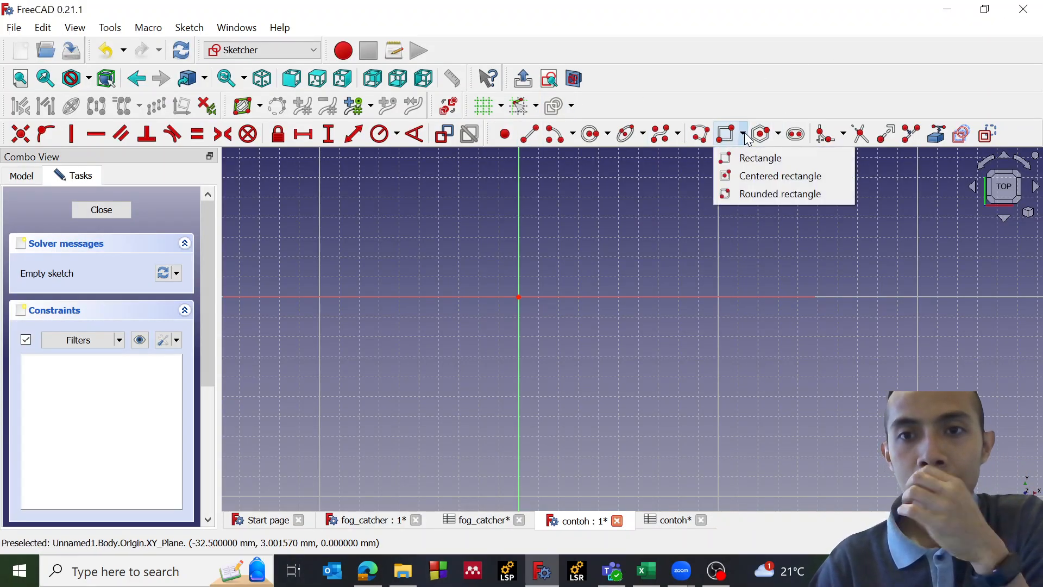
{"action": "left_click", "coordinate": [735, 169]}
{"action": "left_click", "coordinate": [519, 297]}
{"action": "left_click", "coordinate": [754, 284]}
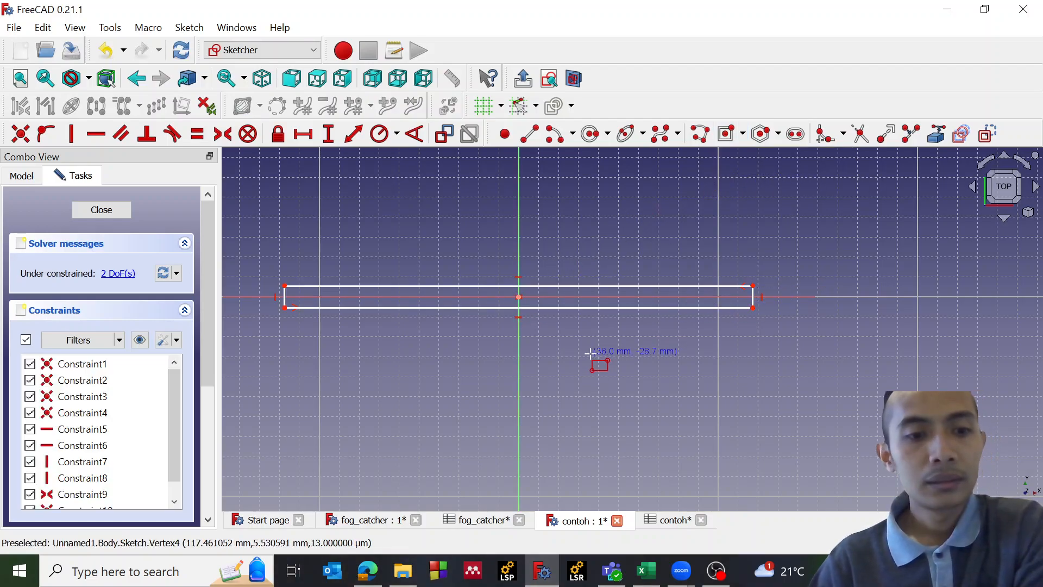
{"action": "key", "text": "Escape"}
- Constrain the length of the rectangle's upper edge with the formula <<Spreadsheet1>>.length
{"action": "left_click", "coordinate": [582, 286]}
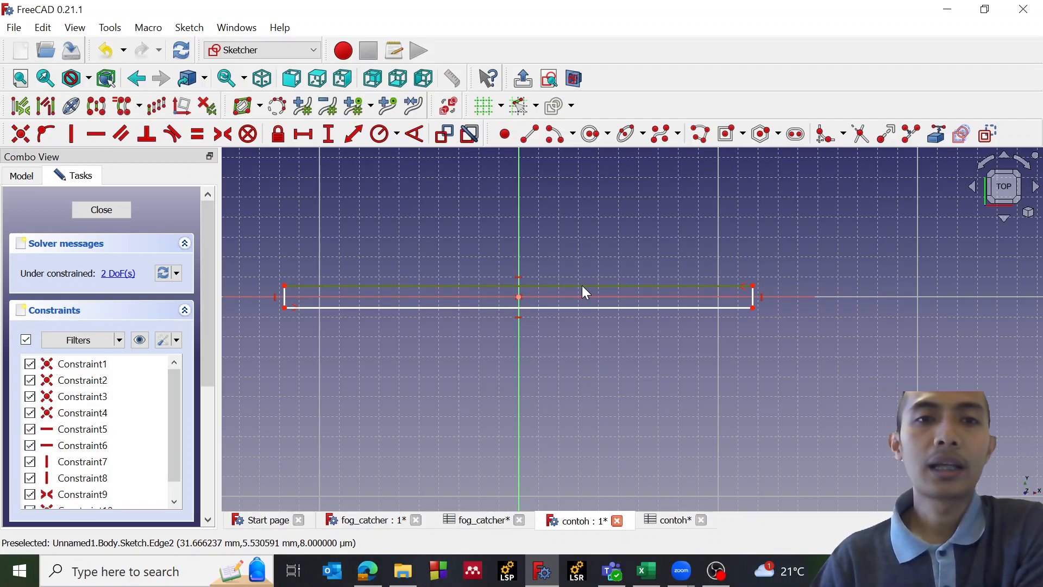
{"action": "left_click", "coordinate": [426, 286]}
{"action": "left_click", "coordinate": [354, 134]}
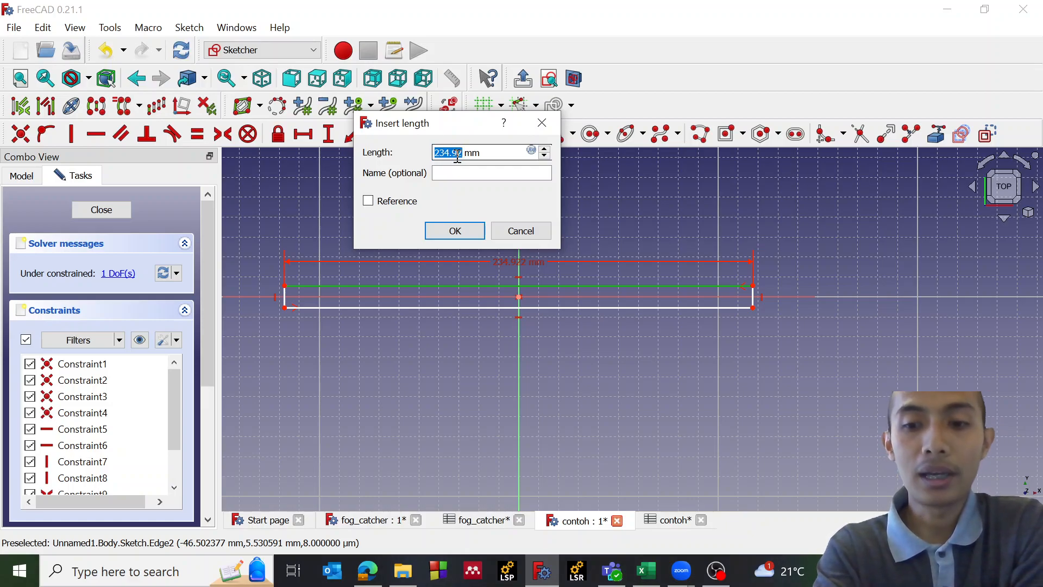
{"action": "key", "text": "equal"}
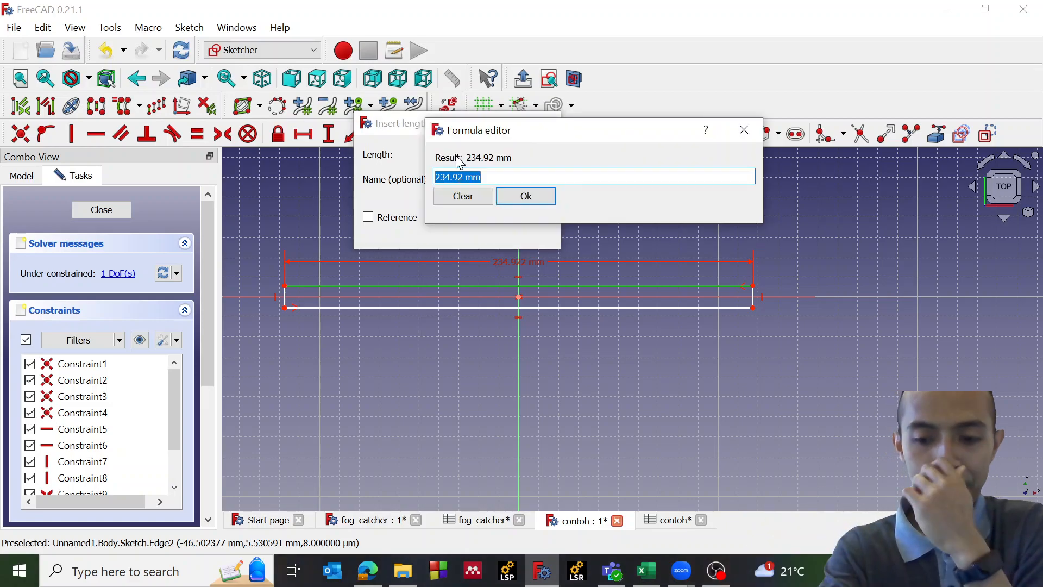
{"action": "type", "text": "<<"}
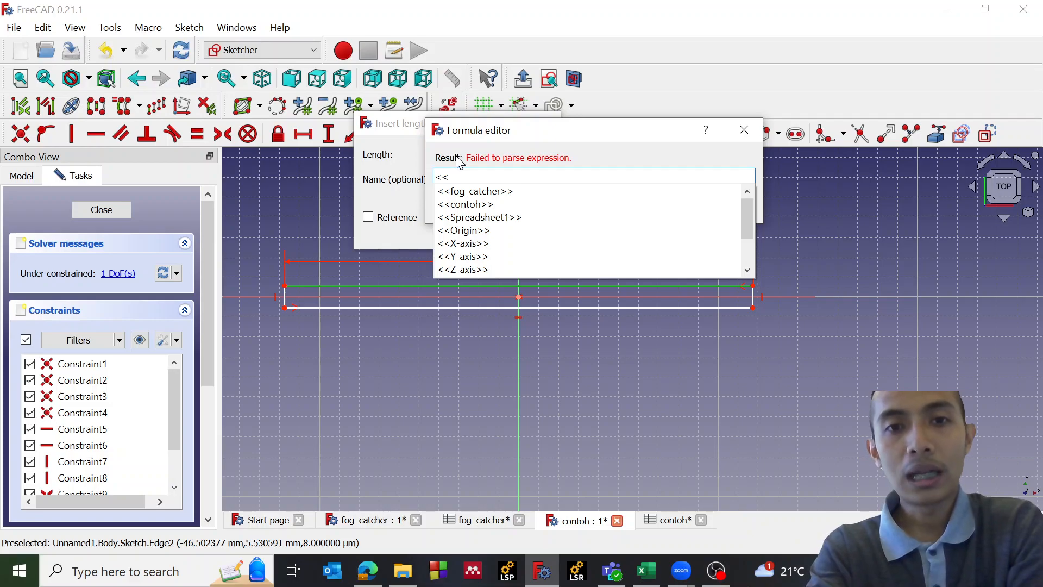
{"action": "key", "text": "Down"}
{"action": "key", "text": "Down"}
{"action": "key", "text": "Down"}
{"action": "type", "text": "."}
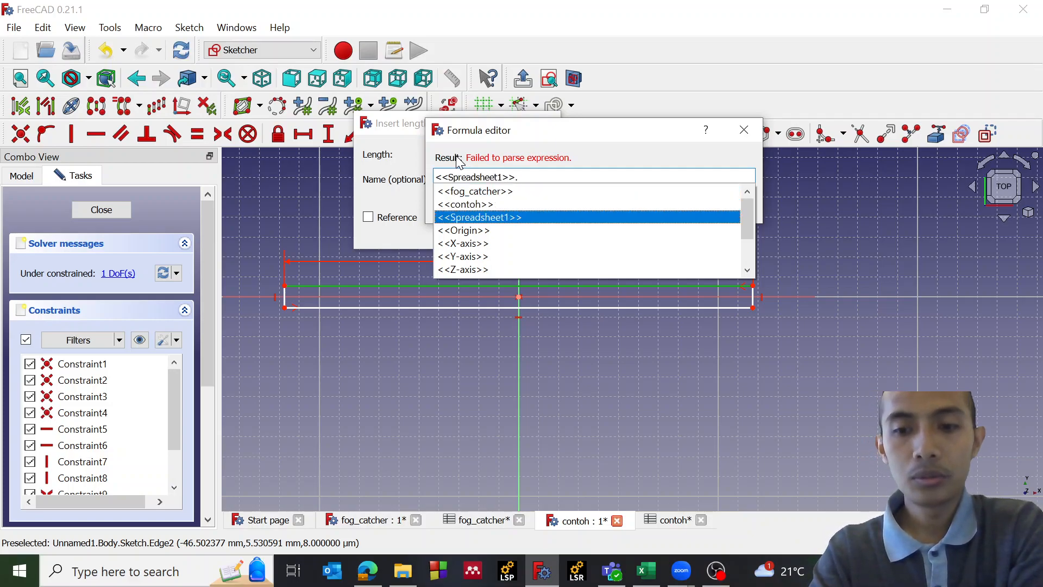
{"action": "key", "text": "Escape"}
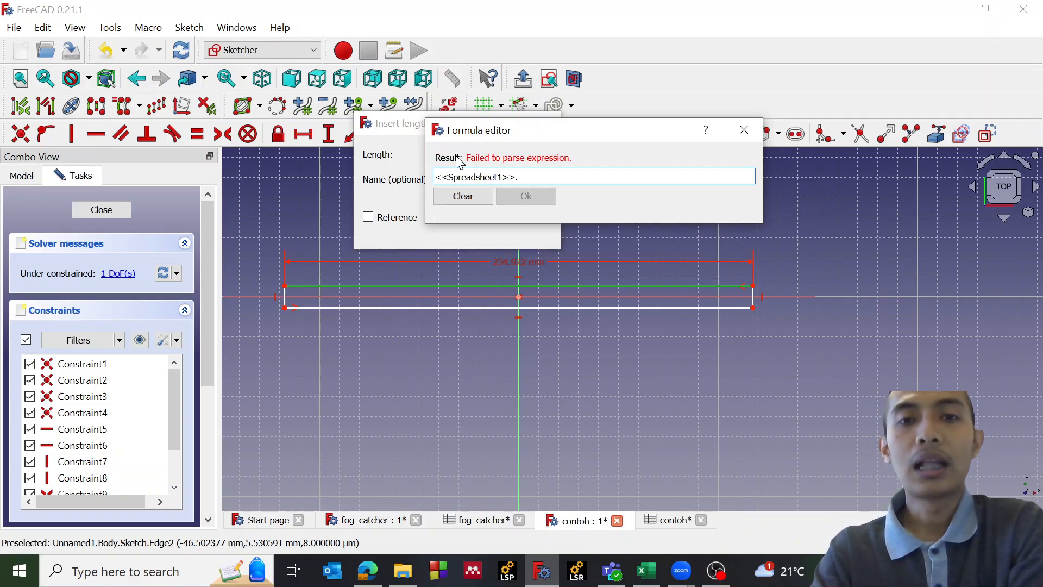
{"action": "type", "text": "l"}
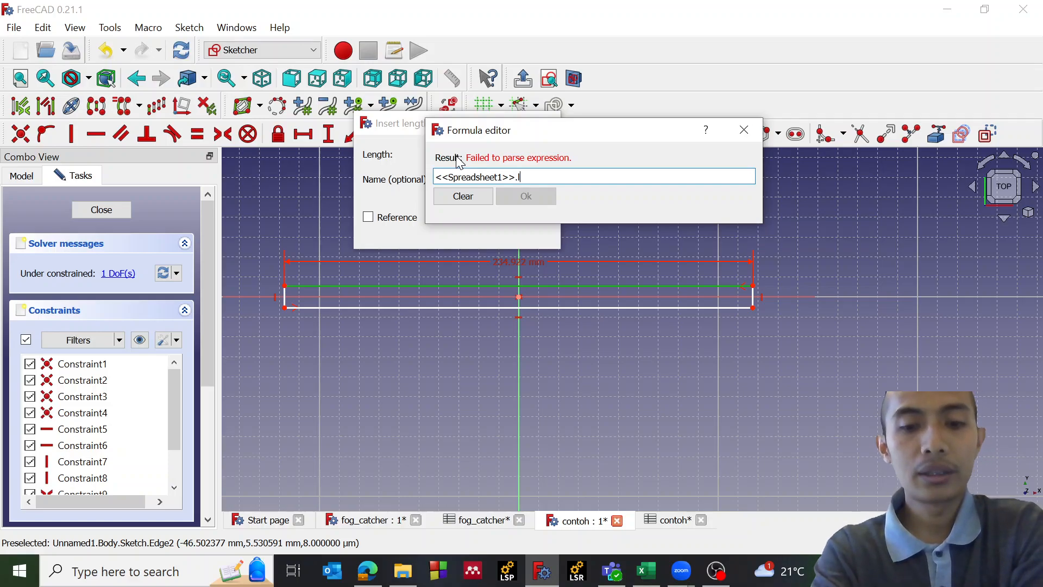
{"action": "type", "text": "en"}
{"action": "key", "text": "Down"}
{"action": "key", "text": "Return"}
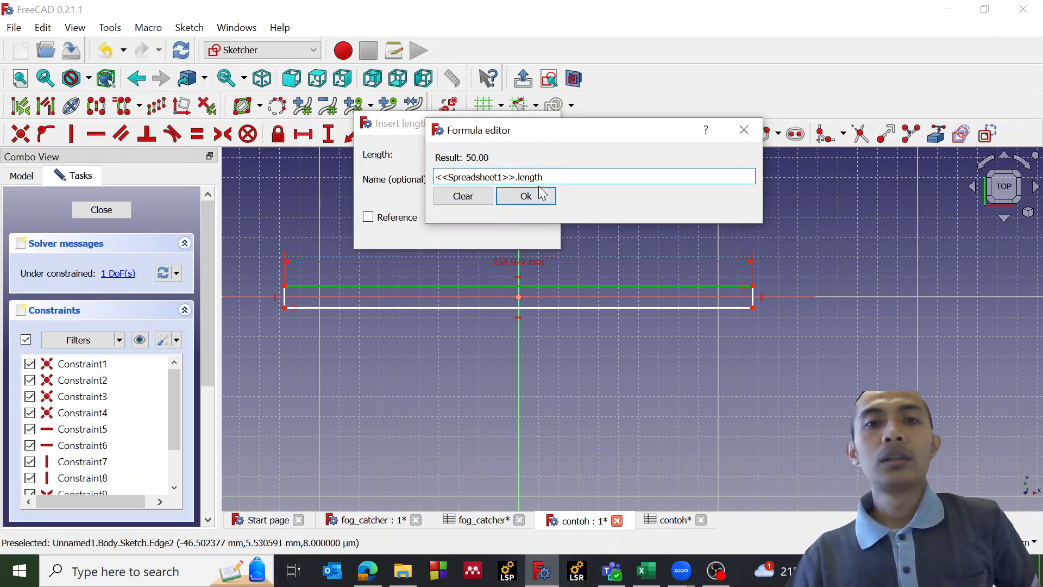
{"action": "left_click", "coordinate": [526, 197]}
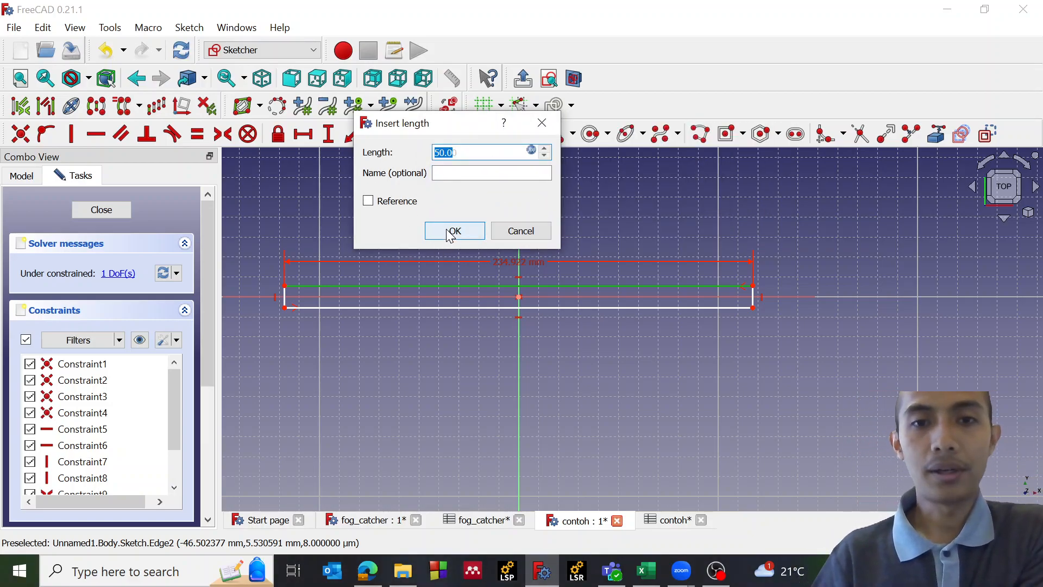
{"action": "left_click", "coordinate": [450, 232]}
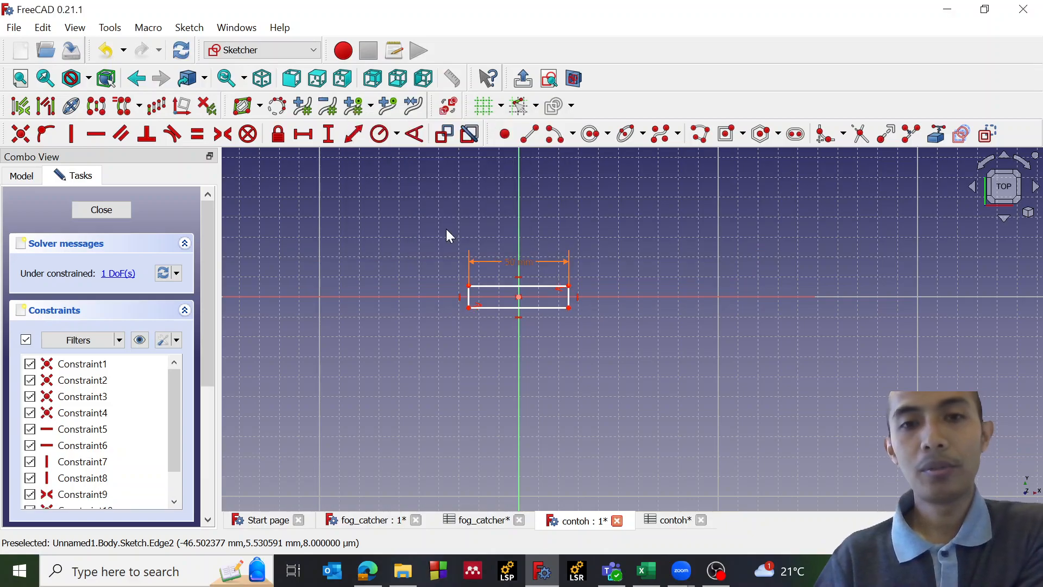
- Constrain the height of the rectangle's right edge with the formula <<Spreadsheet1>>.thickness and finish the sketch
{"action": "left_click", "coordinate": [569, 308]}
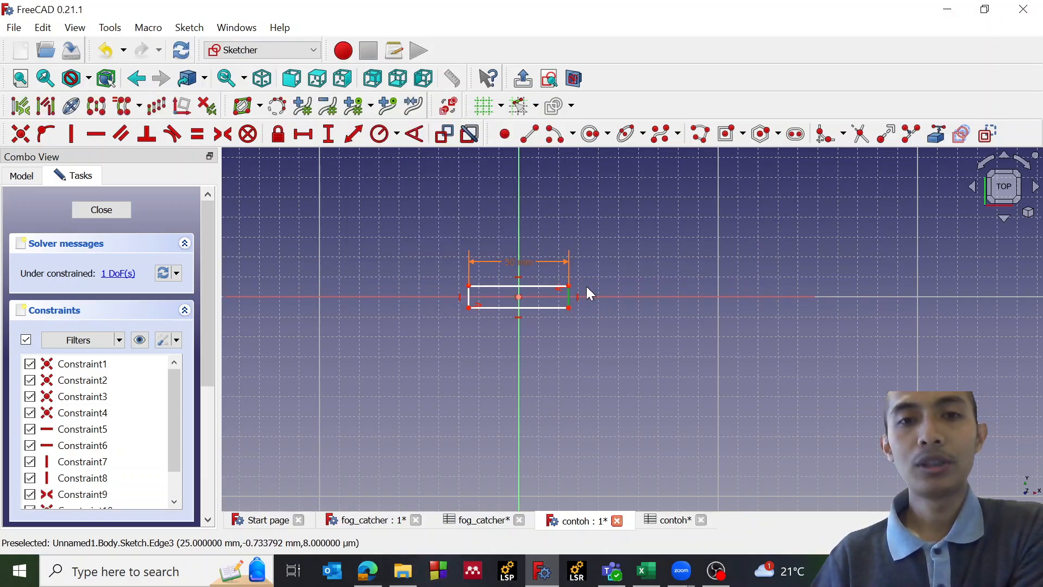
{"action": "left_click", "coordinate": [354, 133]}
{"action": "key", "text": "equal"}
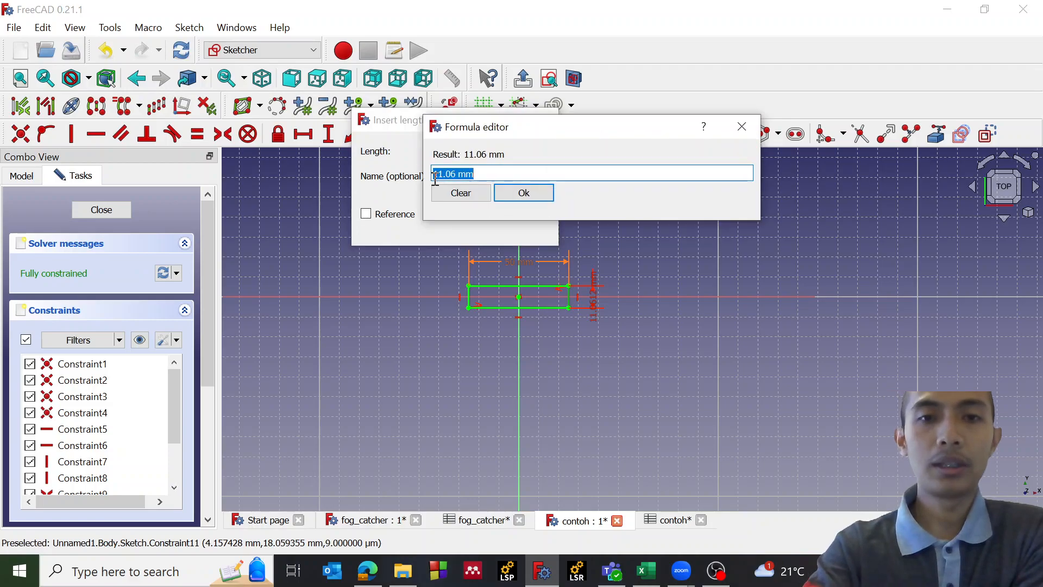
{"action": "type", "text": "<<Sketch>>."}
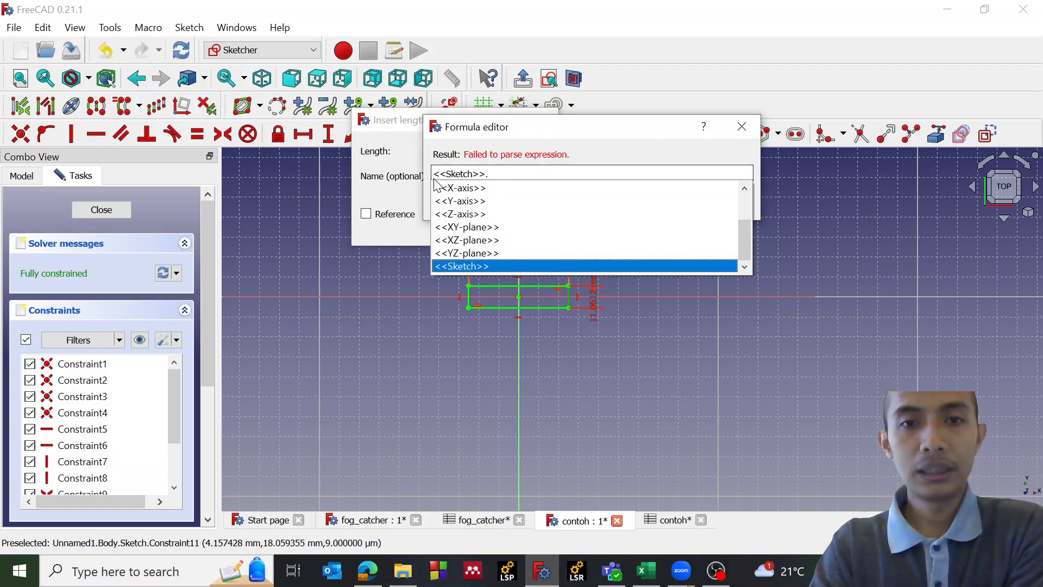
{"action": "key", "text": "Down"}
{"action": "key", "text": "Down"}
{"action": "key", "text": "Return"}
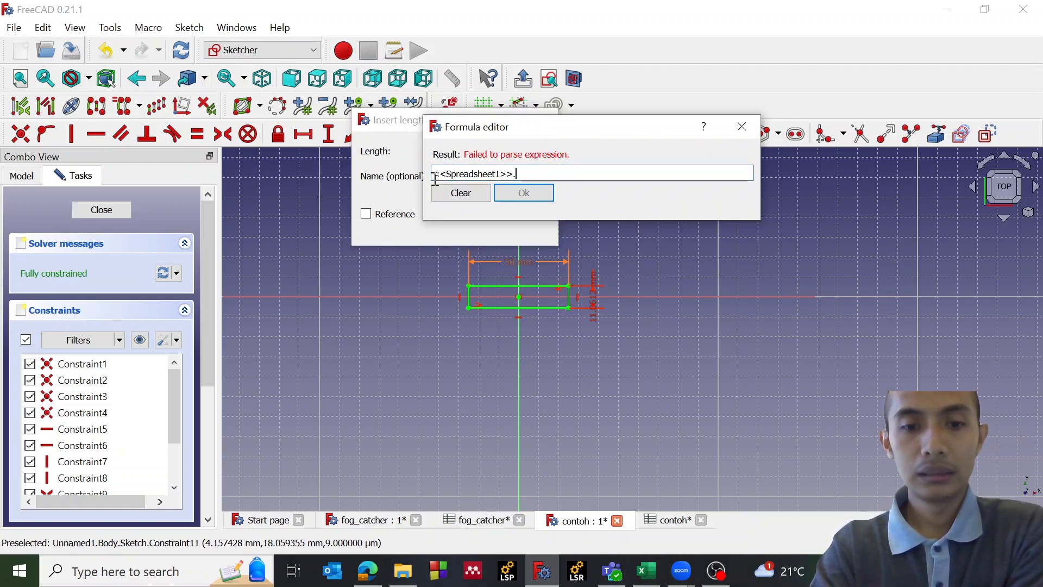
{"action": "key", "text": "BackSpace"}
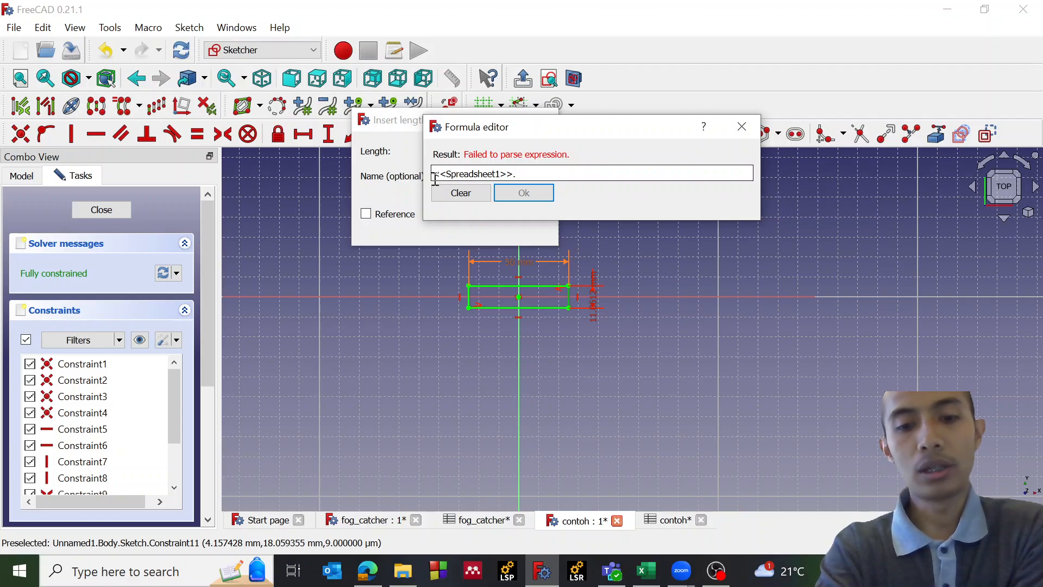
{"action": "type", "text": "thi"}
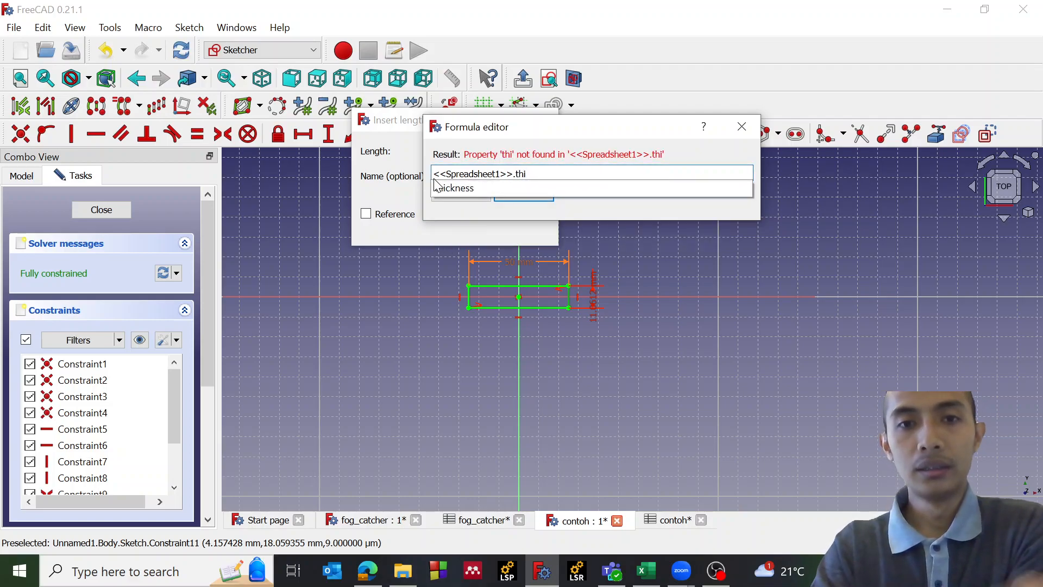
{"action": "key", "text": "Down"}
{"action": "key", "text": "Return"}
{"action": "key", "text": "Return"}
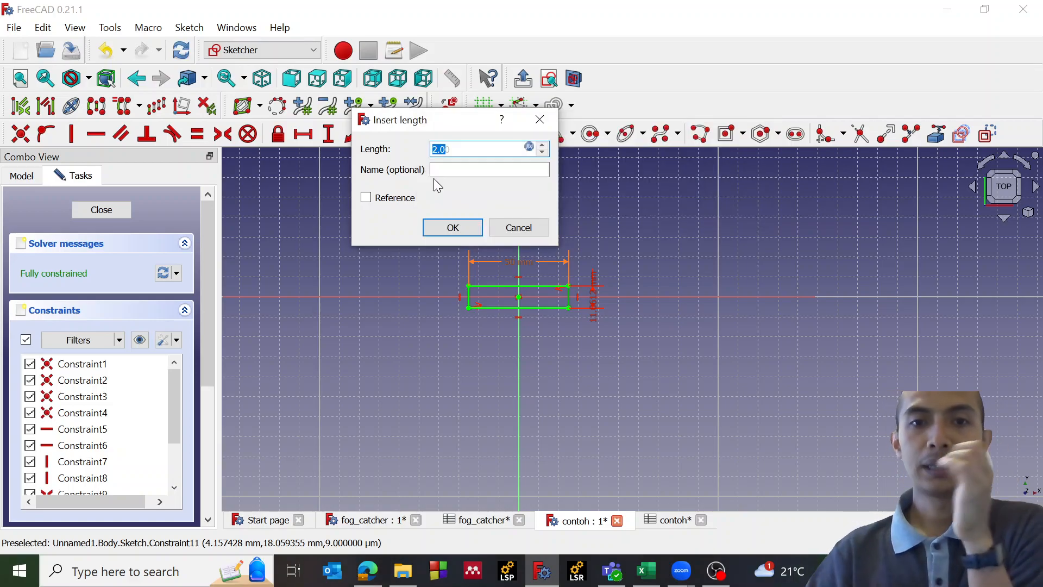
{"action": "left_click", "coordinate": [453, 227]}
{"action": "scroll", "coordinate": [533, 284], "scroll_direction": "up", "scroll_amount": 4}
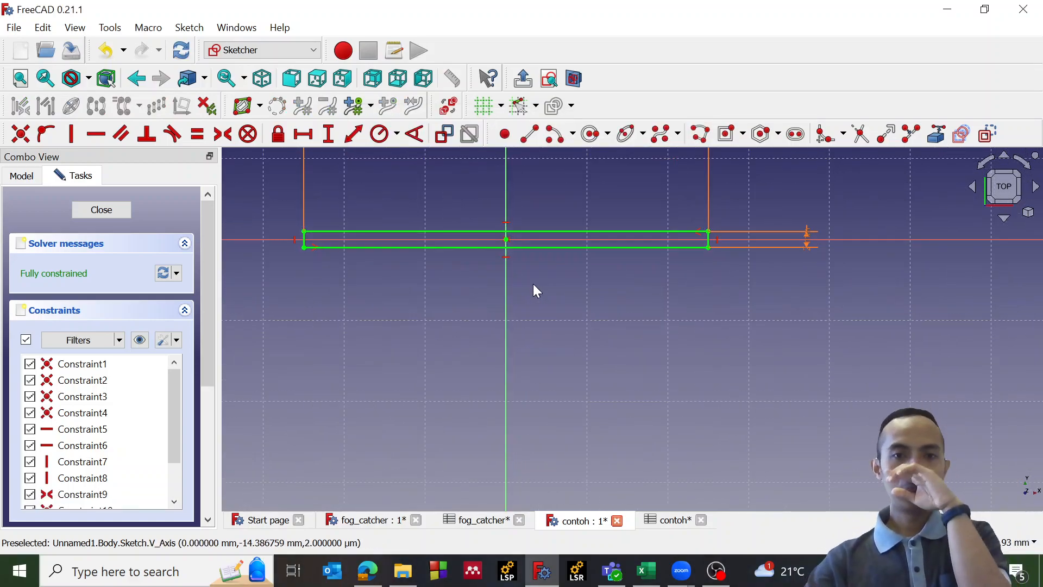
{"action": "scroll", "coordinate": [532, 284], "scroll_direction": "down", "scroll_amount": 2}
{"action": "scroll", "coordinate": [522, 241], "scroll_direction": "up", "scroll_amount": 1}
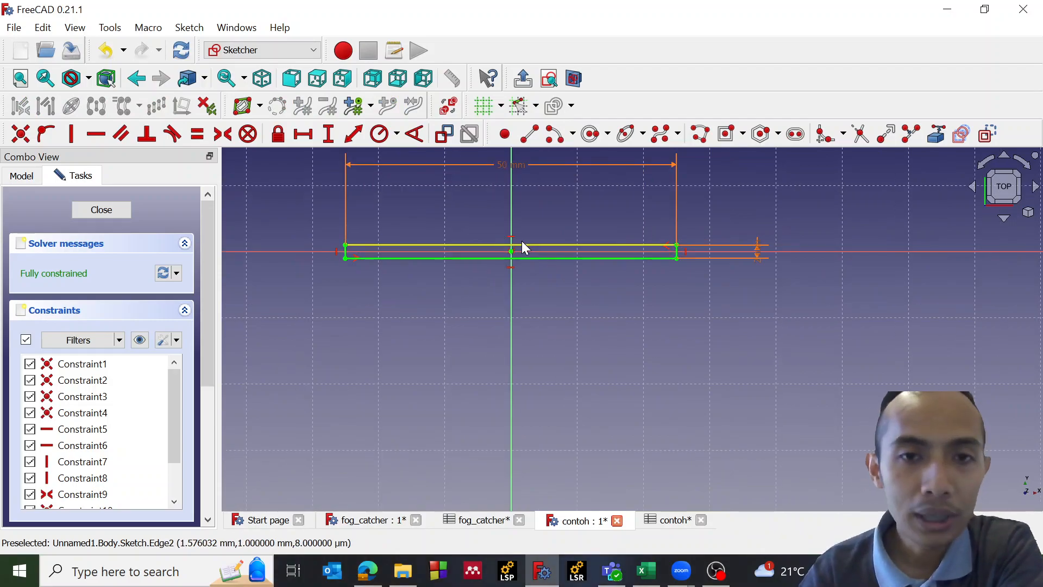
{"action": "scroll", "coordinate": [516, 237], "scroll_direction": "down", "scroll_amount": 1}
{"action": "scroll", "coordinate": [481, 180], "scroll_direction": "up", "scroll_amount": 1}
{"action": "scroll", "coordinate": [481, 180], "scroll_direction": "up", "scroll_amount": 1}
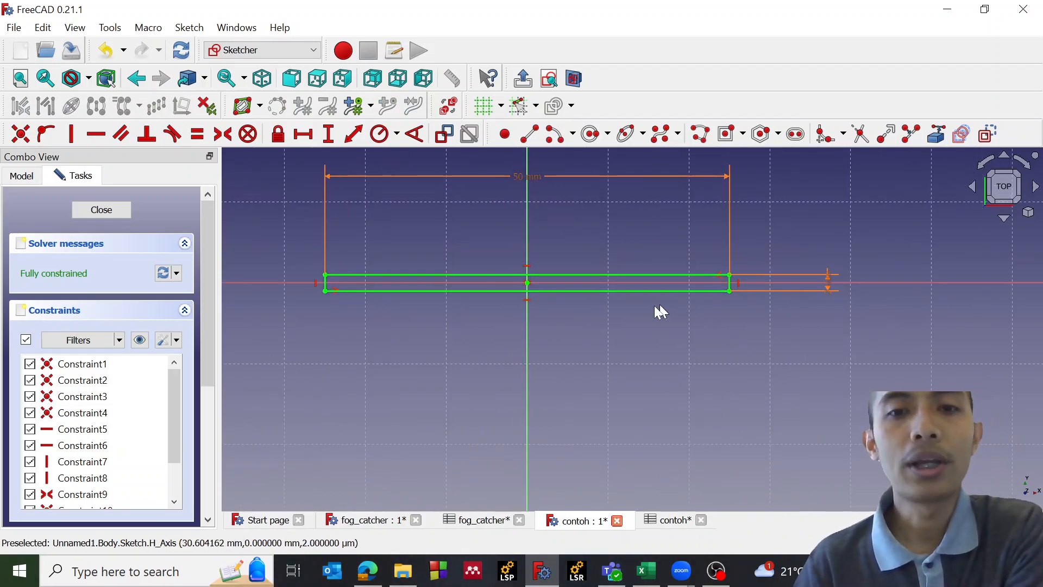
{"action": "left_click", "coordinate": [101, 209]}
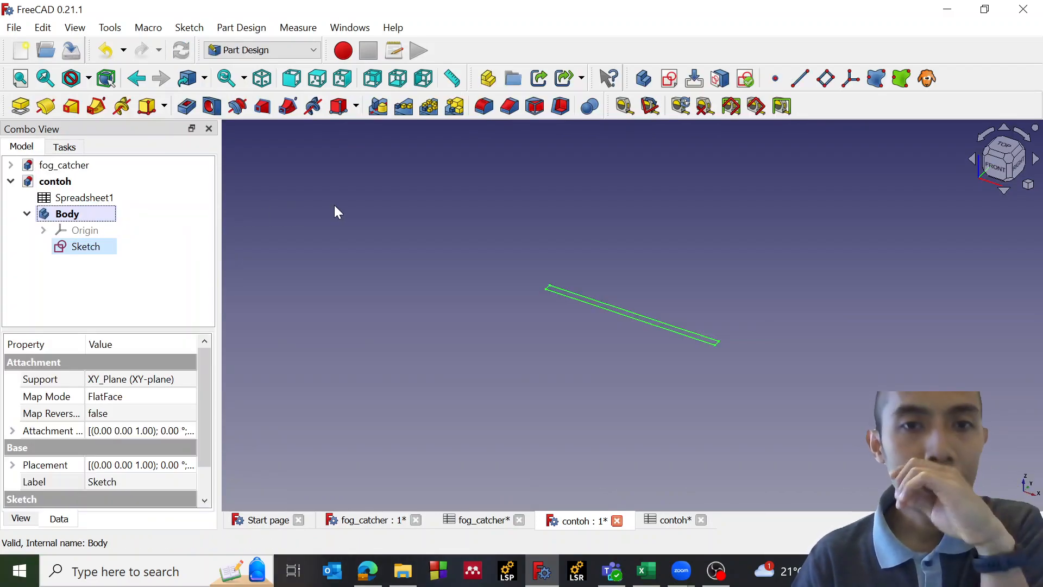
- Pad the rectangle sketch with its length driven by the formula <<Spreadsheet1>>.thickness
{"action": "left_click", "coordinate": [21, 106]}
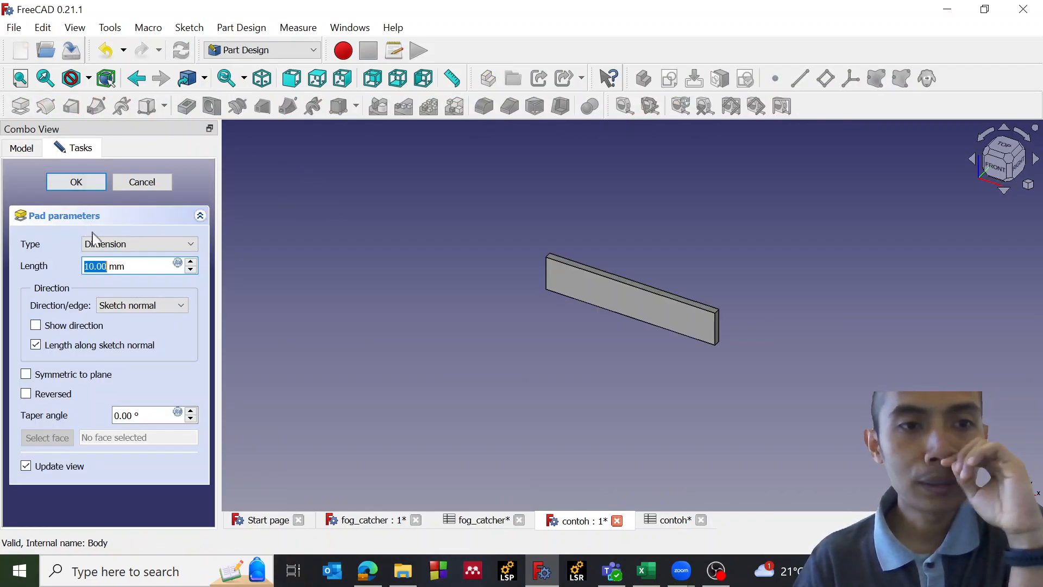
{"action": "key", "text": "equal"}
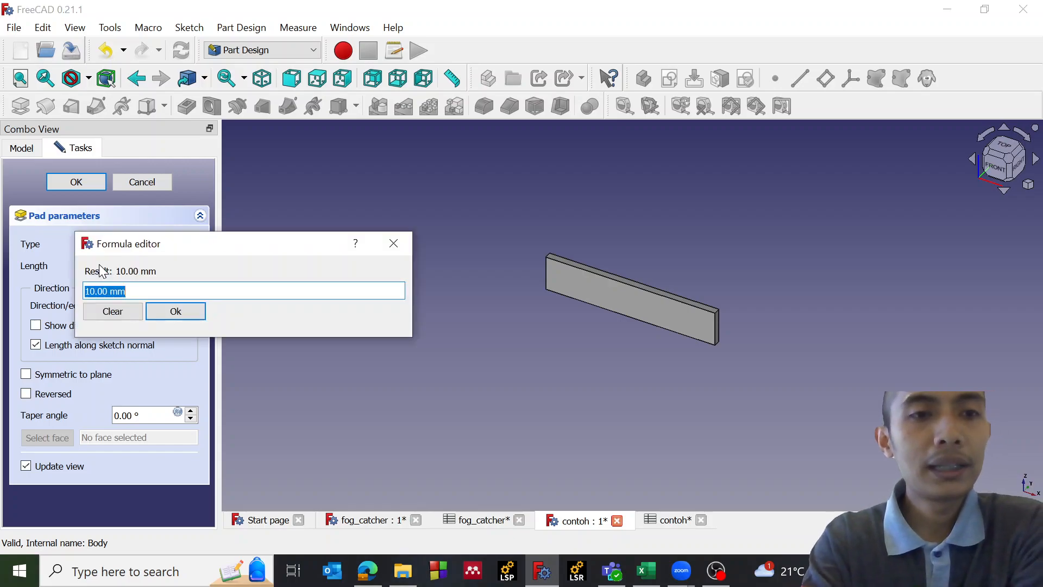
{"action": "left_click", "coordinate": [114, 311]}
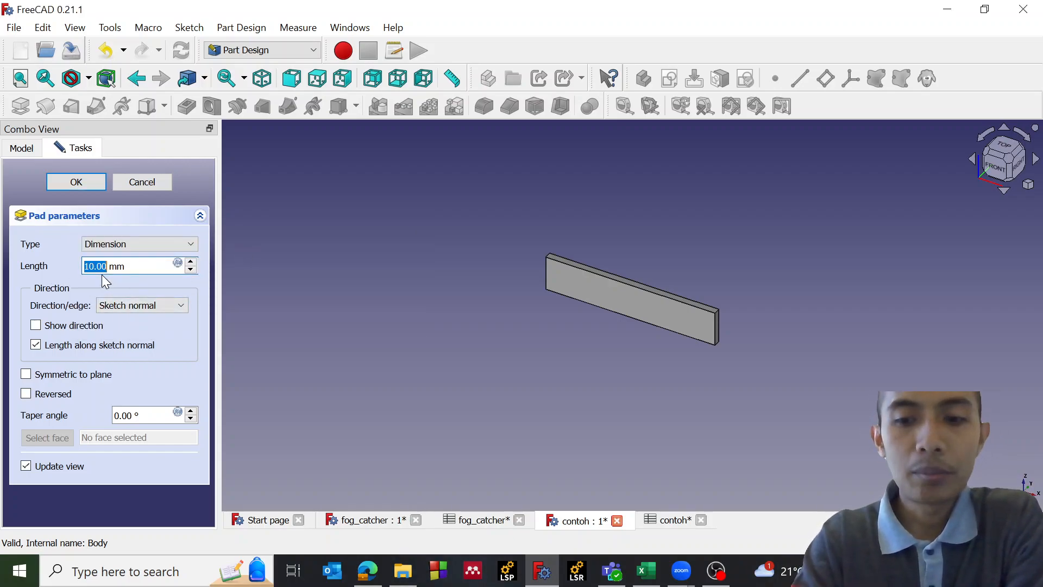
{"action": "key", "text": "equal"}
{"action": "type", "text": "<<"}
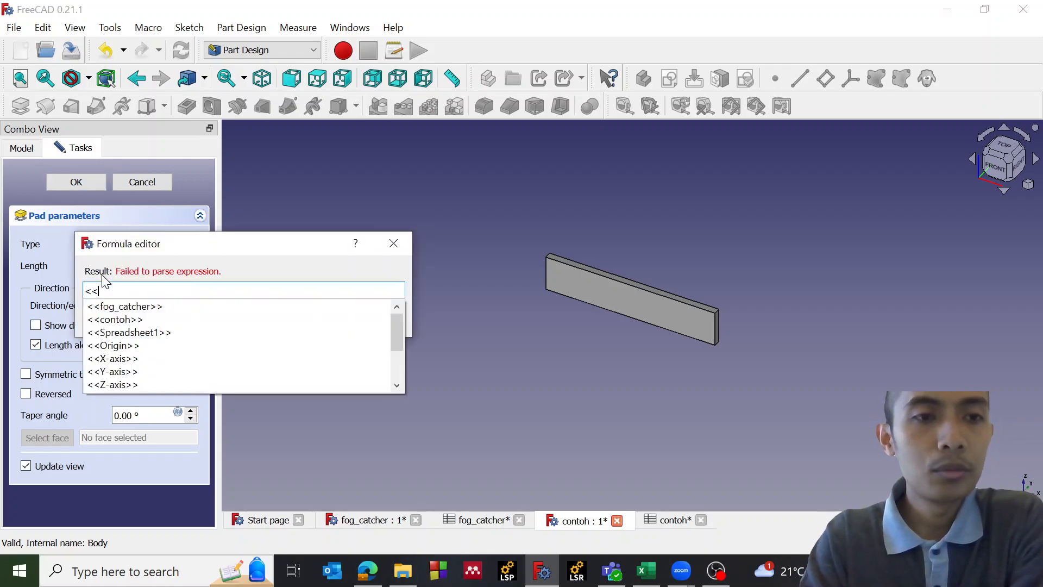
{"action": "key", "text": "Down"}
{"action": "key", "text": "Down"}
{"action": "key", "text": "Down"}
{"action": "type", "text": "."}
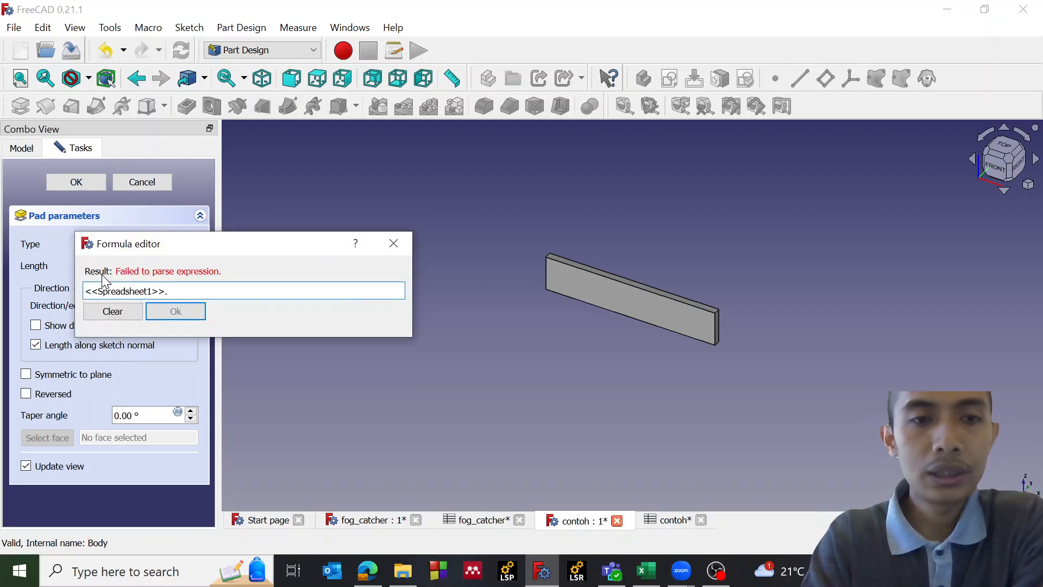
{"action": "type", "text": "thi"}
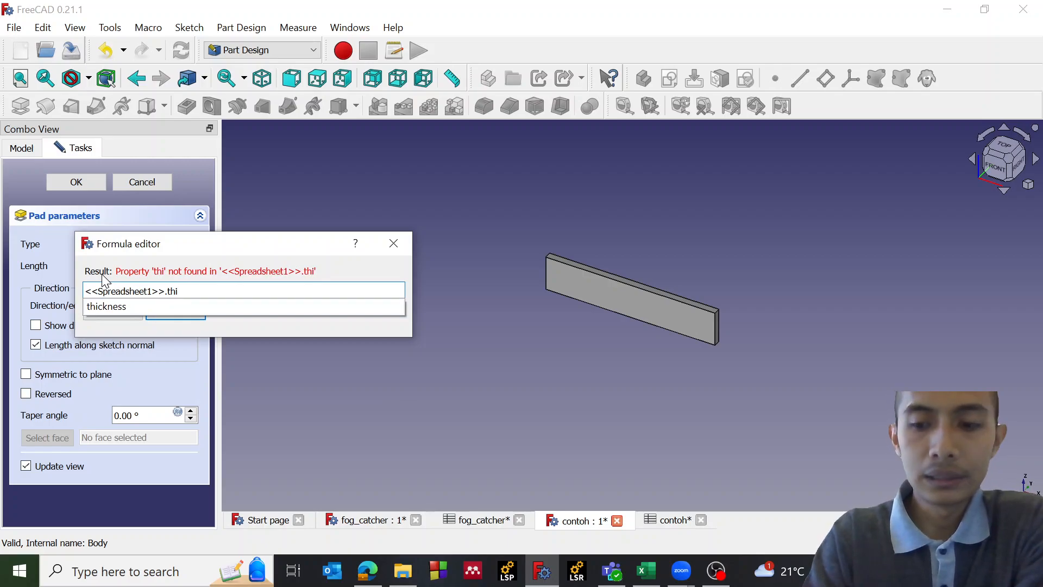
{"action": "key", "text": "Down"}
{"action": "key", "text": "Return"}
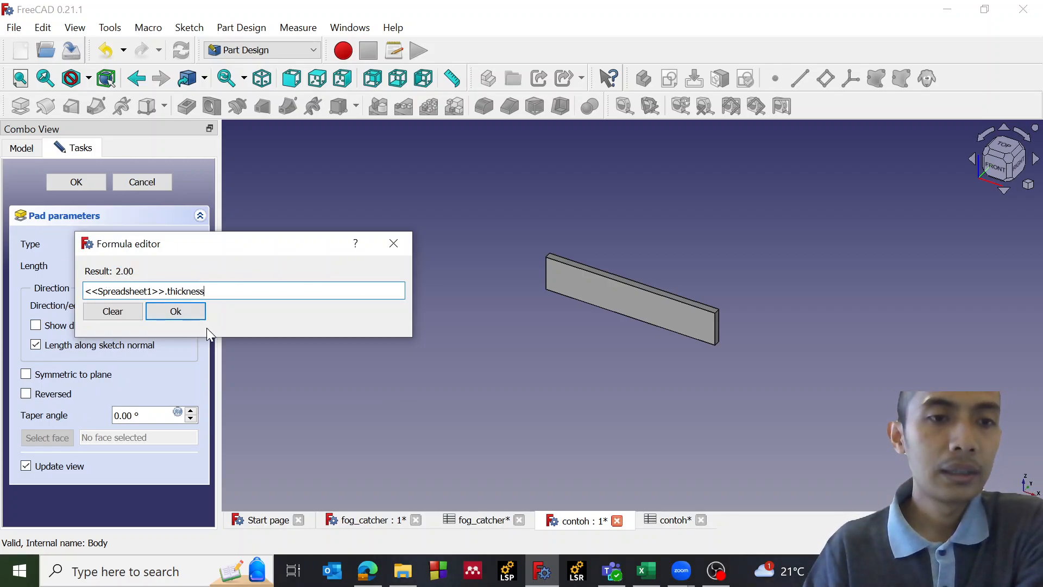
{"action": "left_click", "coordinate": [189, 317]}
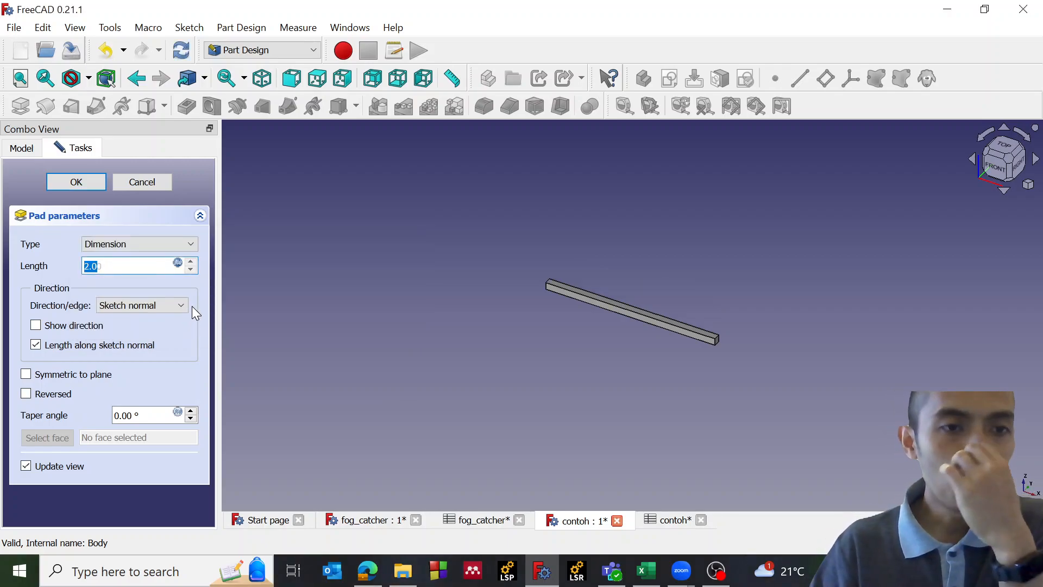
{"action": "left_click", "coordinate": [82, 184]}
- Start a new sketch on the XY plane of the body and show the bar sectioned at the sketch plane
{"action": "scroll", "coordinate": [624, 331], "scroll_direction": "up", "scroll_amount": 4}
{"action": "middle_click_drag", "start_coordinate": [569, 342], "coordinate": [685, 402]}
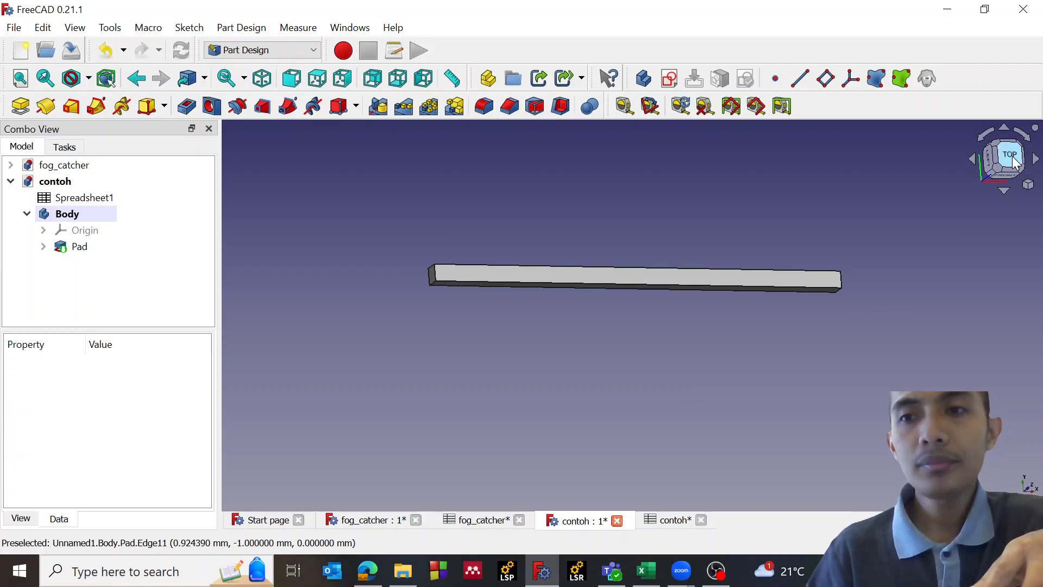
{"action": "left_click", "coordinate": [1031, 168]}
{"action": "middle_click_drag", "start_coordinate": [692, 335], "coordinate": [622, 325]}
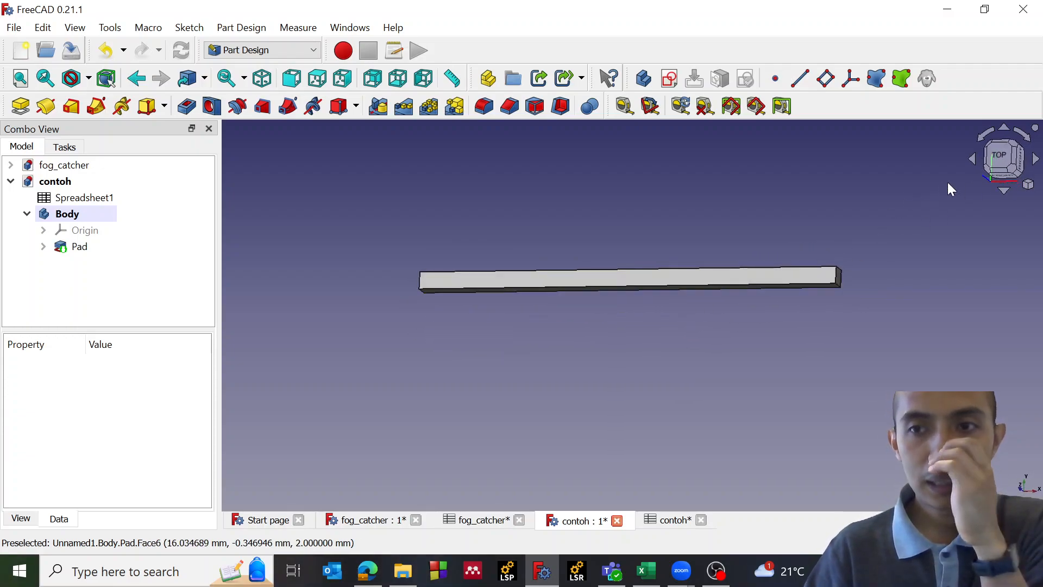
{"action": "left_click", "coordinate": [998, 162]}
{"action": "middle_click_drag", "start_coordinate": [568, 346], "coordinate": [508, 297]}
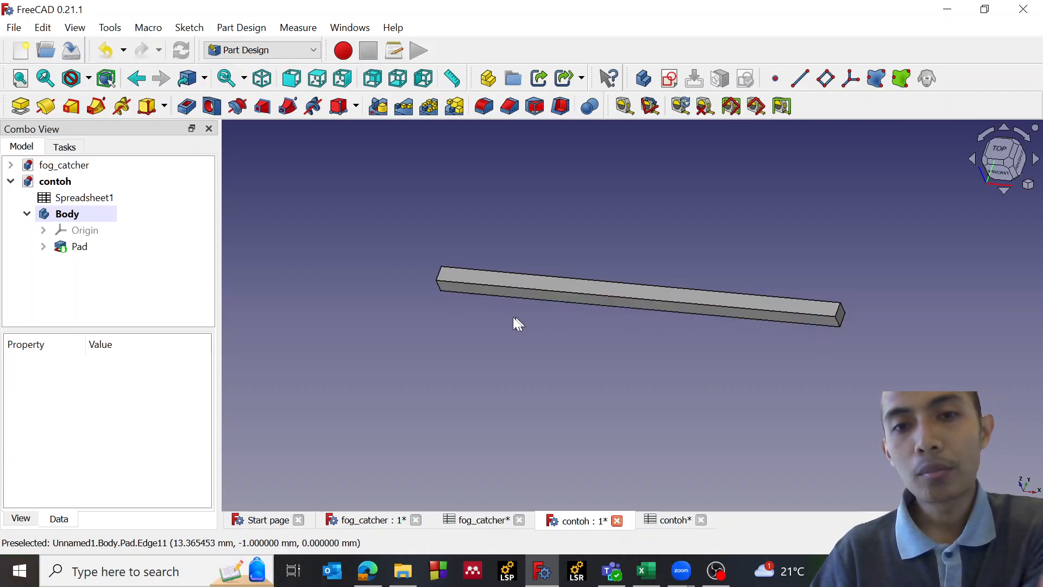
{"action": "left_click", "coordinate": [669, 78]}
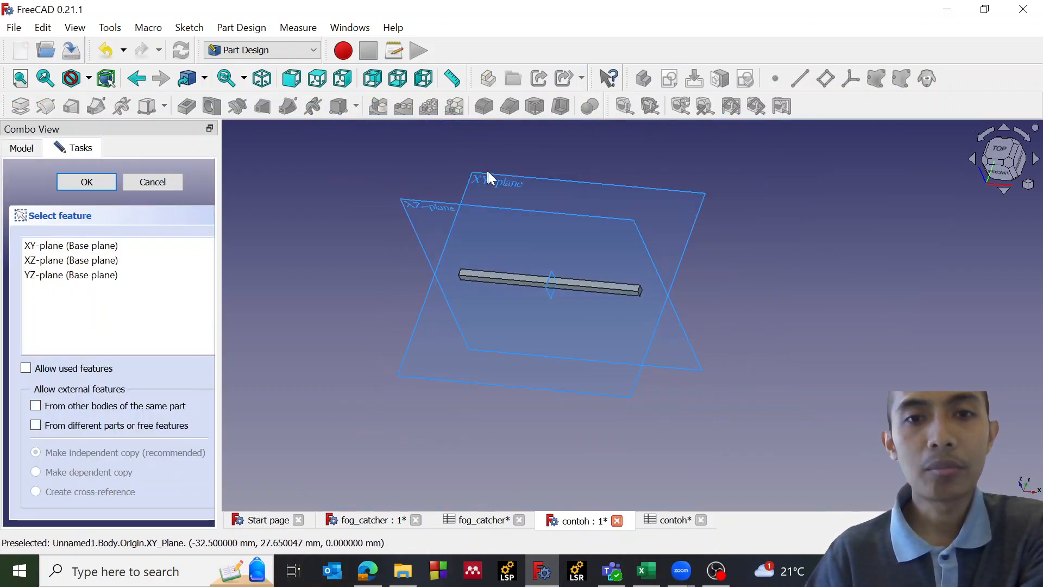
{"action": "left_click", "coordinate": [495, 188]}
{"action": "scroll", "coordinate": [489, 380], "scroll_direction": "down", "scroll_amount": 3}
{"action": "scroll", "coordinate": [487, 384], "scroll_direction": "up", "scroll_amount": 5}
{"action": "scroll", "coordinate": [580, 249], "scroll_direction": "up", "scroll_amount": 1}
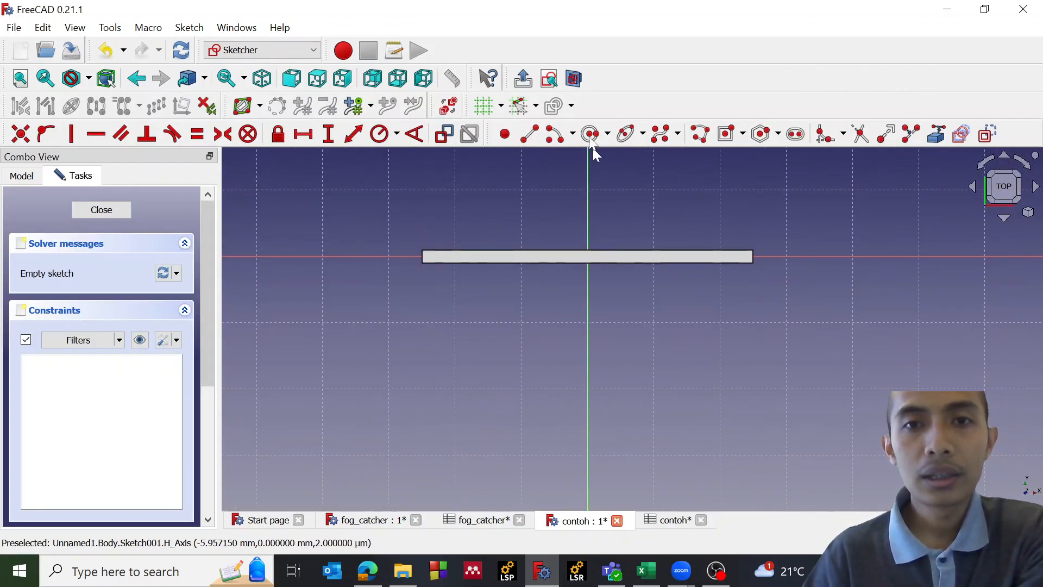
{"action": "left_click", "coordinate": [574, 79]}
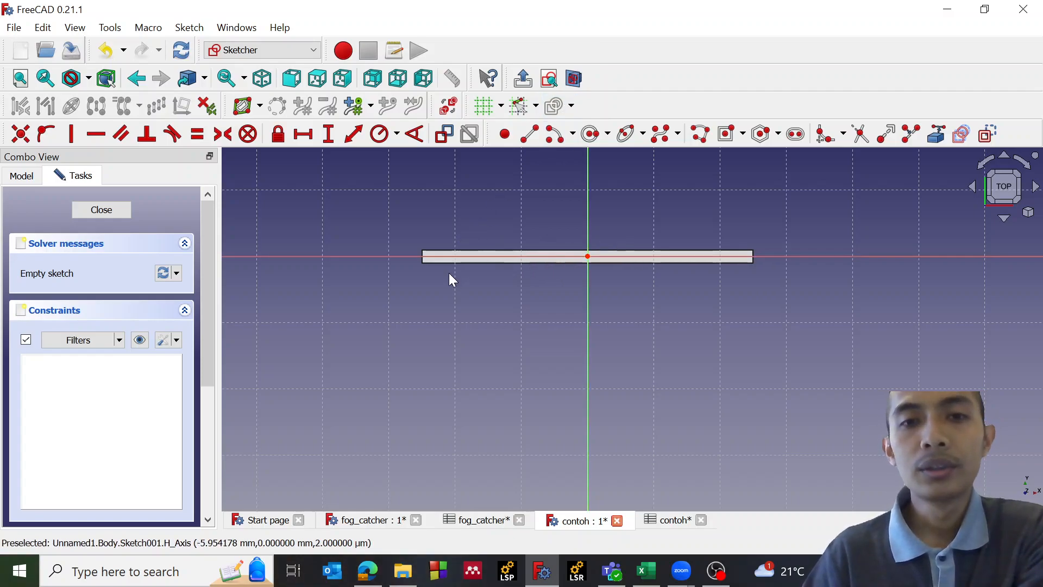
- Link the bar's lower long edge into the sketch as external geometry
{"action": "scroll", "coordinate": [449, 272], "scroll_direction": "up", "scroll_amount": 2}
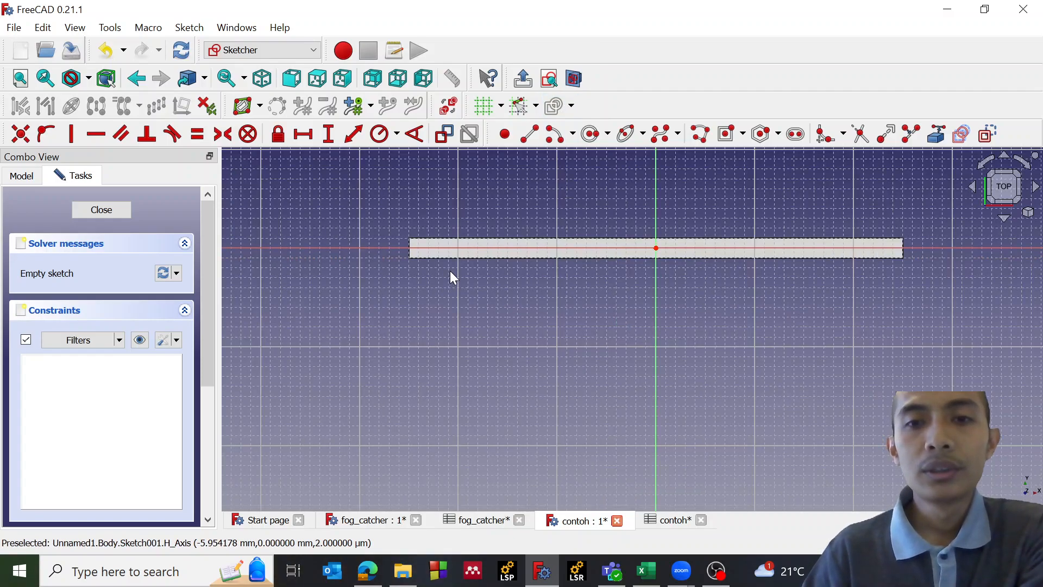
{"action": "left_click", "coordinate": [936, 134]}
{"action": "left_click", "coordinate": [478, 258]}
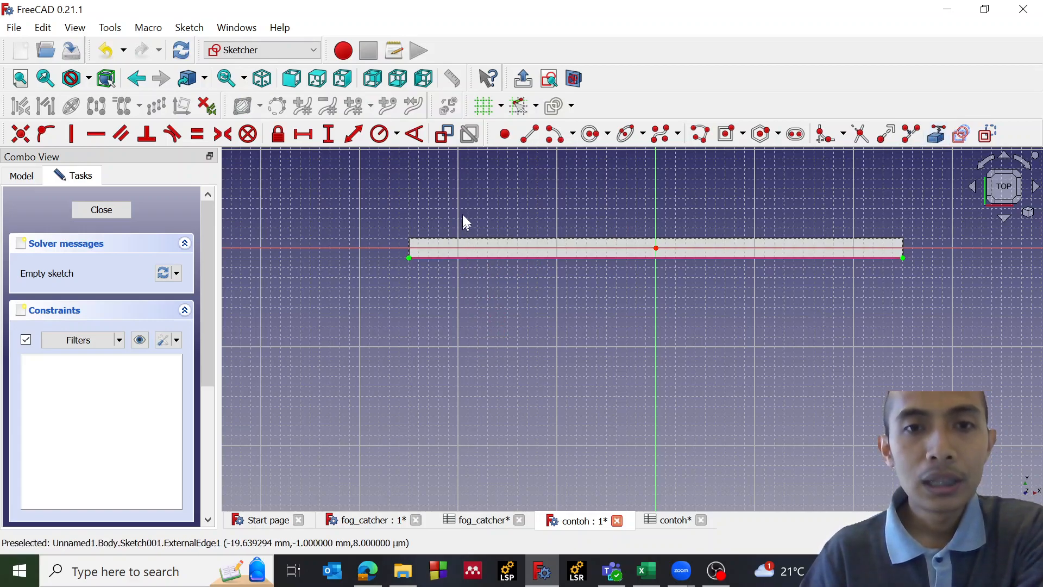
- Sketch a closed tapered tooth from the bar's lower-left corner, about 8 mm wide at the bar, 4 mm at the tip and 17 mm long
{"action": "left_click", "coordinate": [528, 132]}
{"action": "left_click", "coordinate": [409, 257]}
{"action": "left_click", "coordinate": [426, 426]}
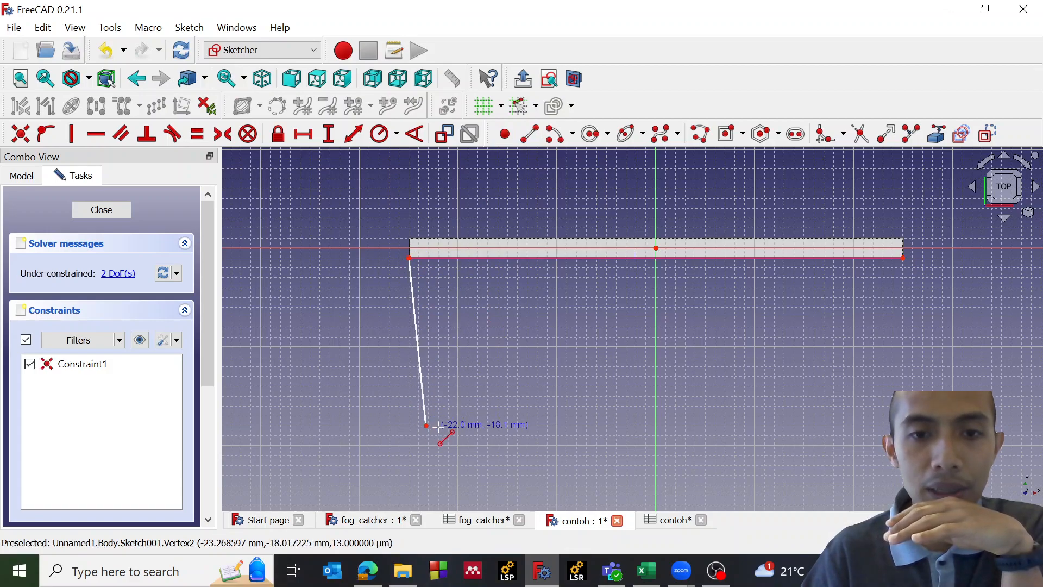
{"action": "left_click", "coordinate": [466, 424]}
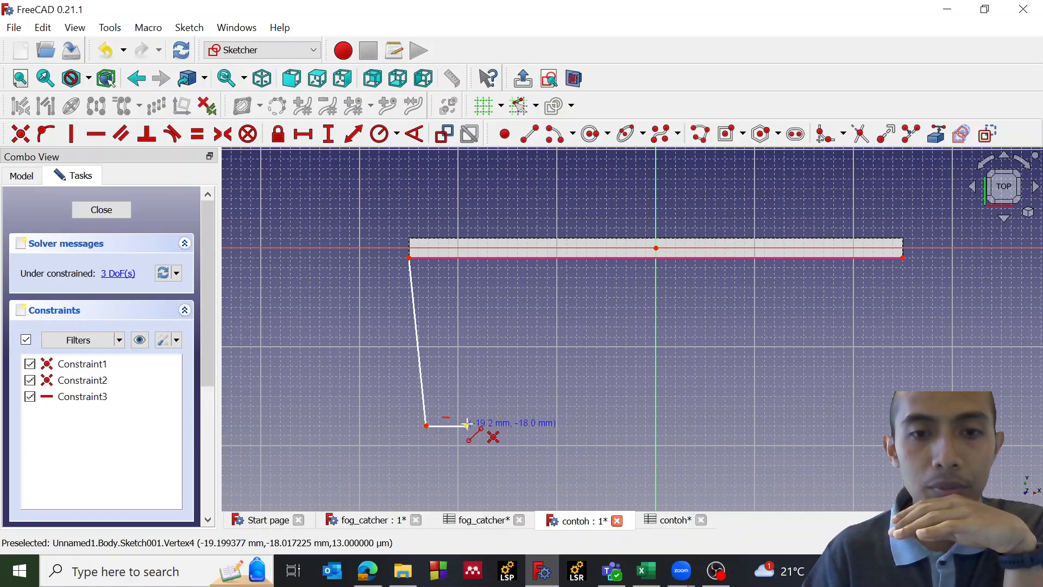
{"action": "left_click", "coordinate": [486, 256]}
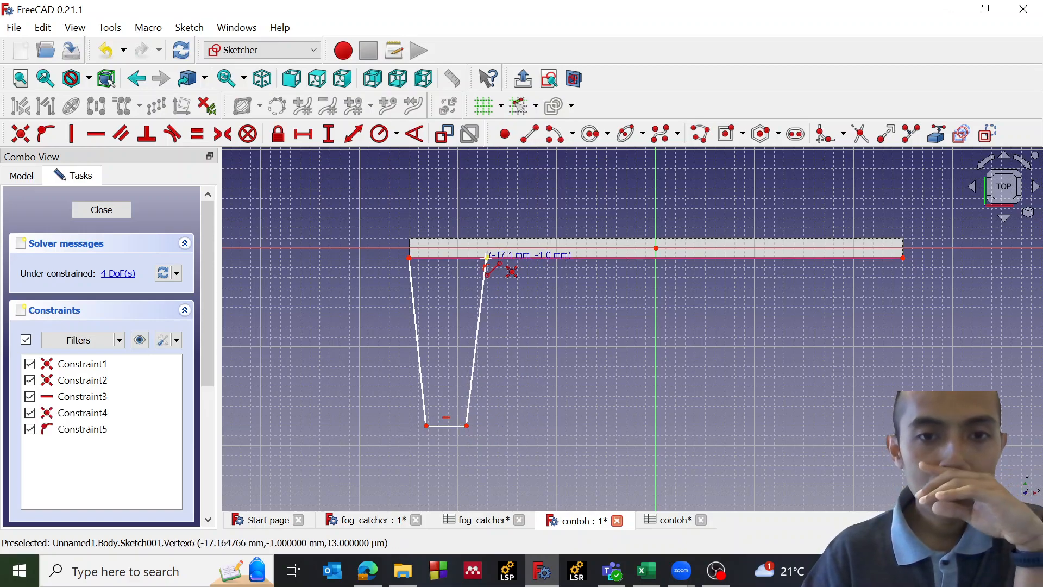
{"action": "left_click", "coordinate": [410, 257]}
{"action": "right_click", "coordinate": [446, 325]}
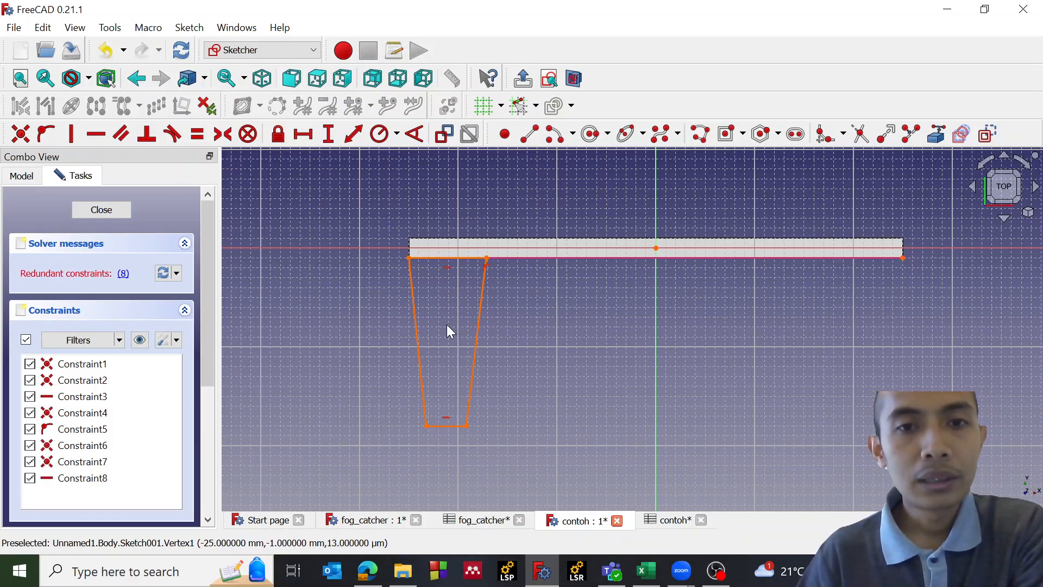
- Delete the redundant horizontal constraint on the tooth profile's upper edge
{"action": "left_click", "coordinate": [446, 268]}
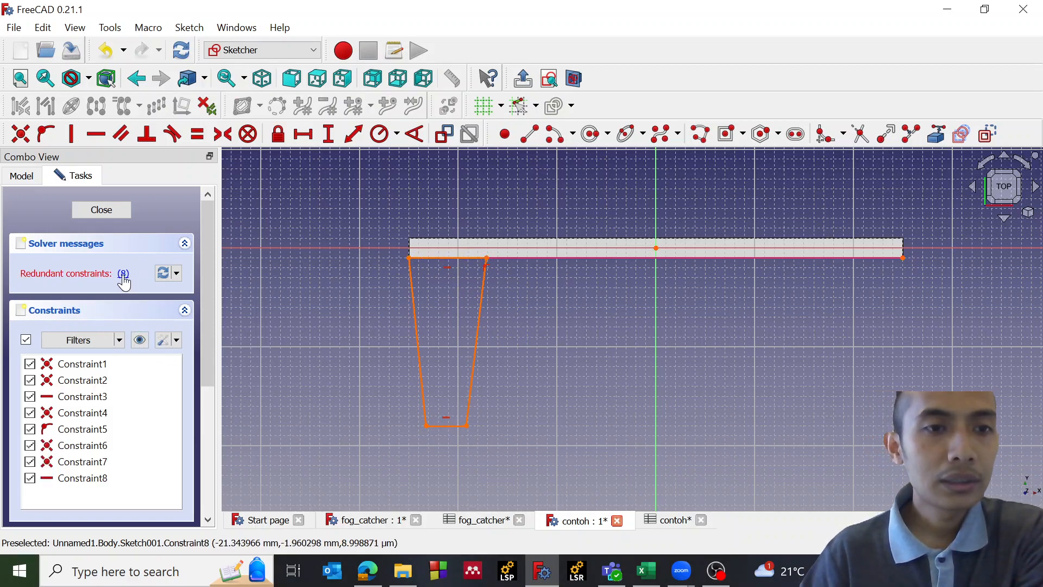
{"action": "key", "text": "Delete"}
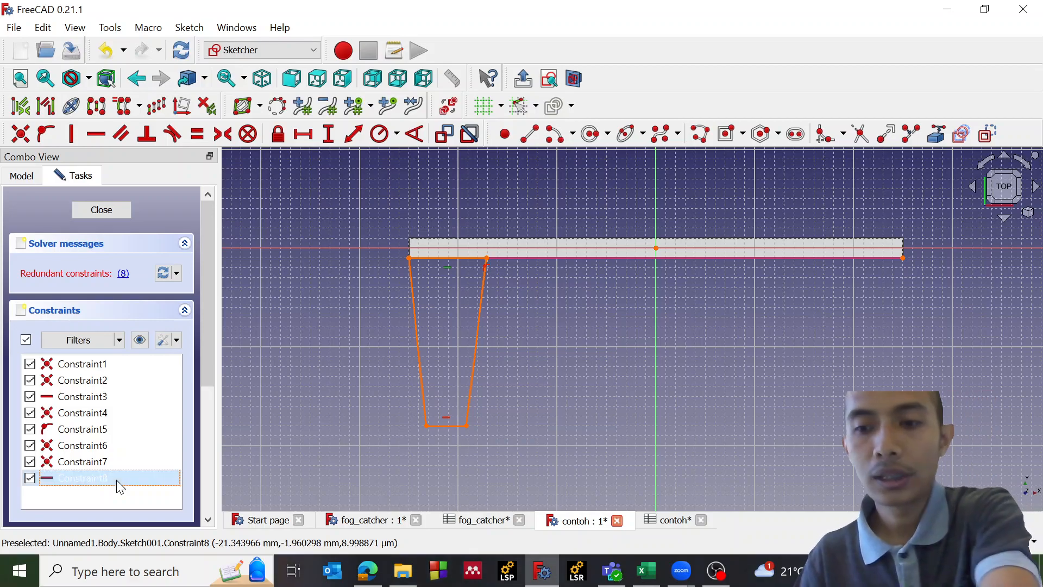
{"action": "left_click", "coordinate": [482, 281]}
{"action": "left_click", "coordinate": [509, 335]}
- Lengthen the tooth profile by moving its tip edge away from the bar until the tooth is about 19 mm long
{"action": "scroll", "coordinate": [457, 312], "scroll_direction": "up", "scroll_amount": 2}
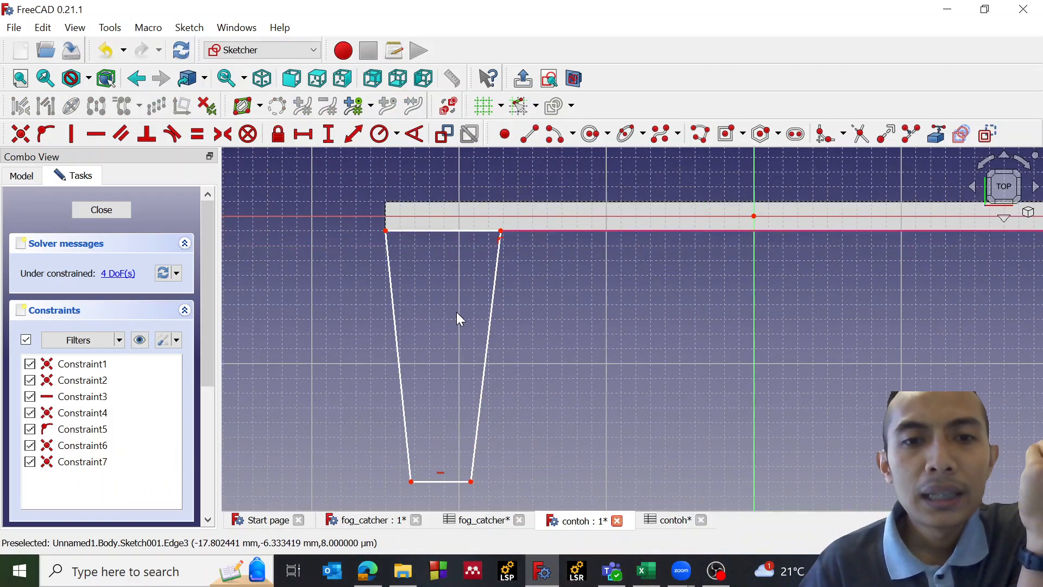
{"action": "left_click", "coordinate": [438, 230]}
{"action": "scroll", "coordinate": [439, 227], "scroll_direction": "down", "scroll_amount": 2}
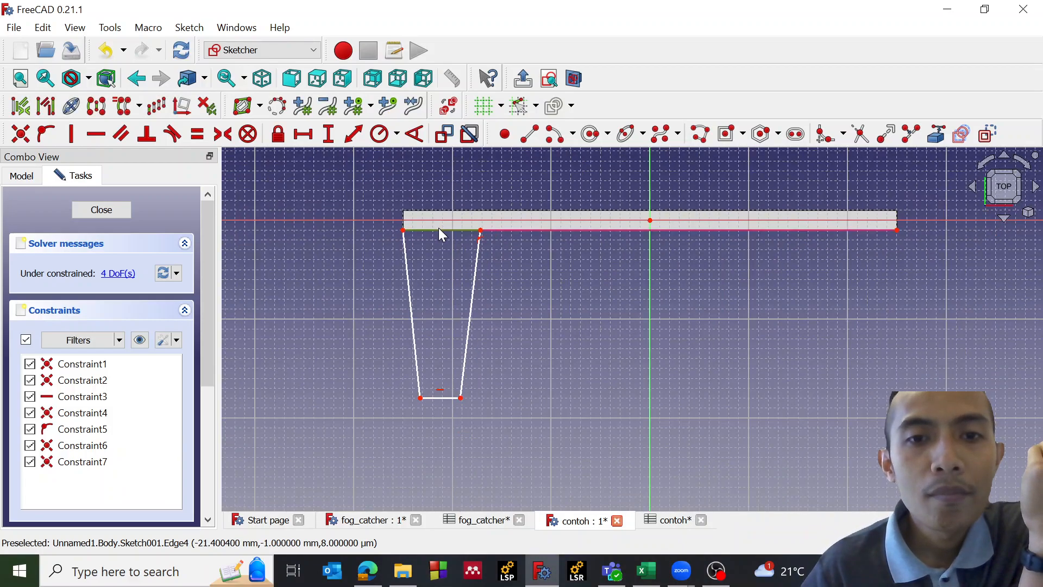
{"action": "left_click_drag", "start_coordinate": [438, 398], "coordinate": [447, 429]}
{"action": "left_click", "coordinate": [441, 421]}
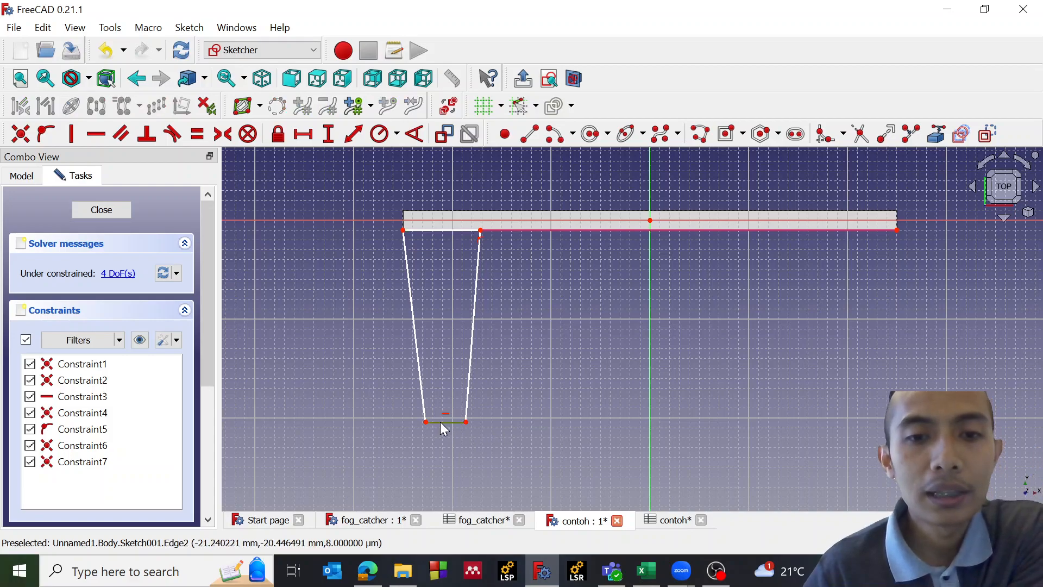
{"action": "left_click", "coordinate": [499, 378]}
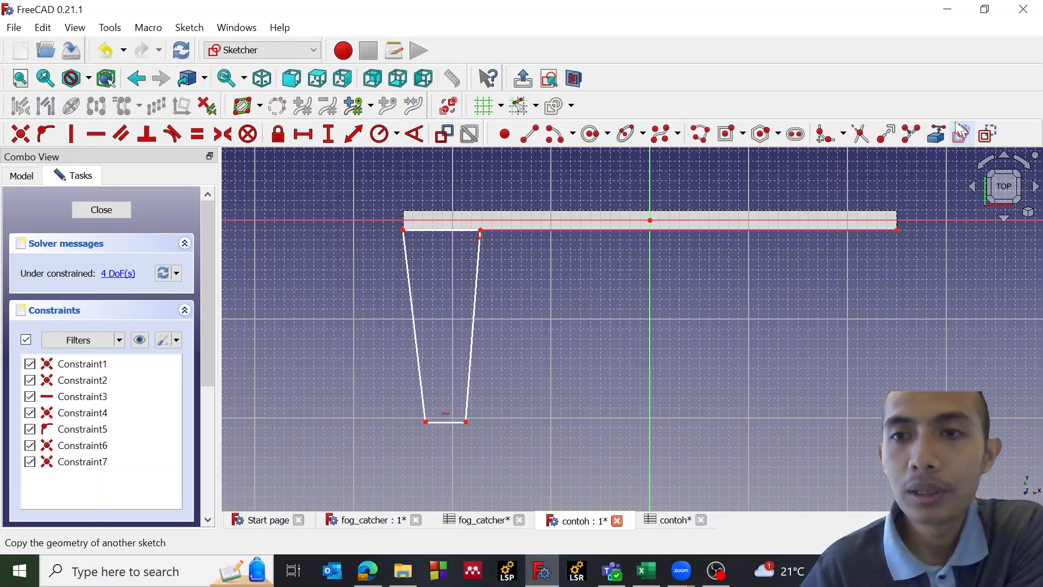
- Fillet both tip corners of the tooth profile, with a radius of about 2 mm on the left corner and 1 mm on the right
{"action": "left_click", "coordinate": [815, 137]}
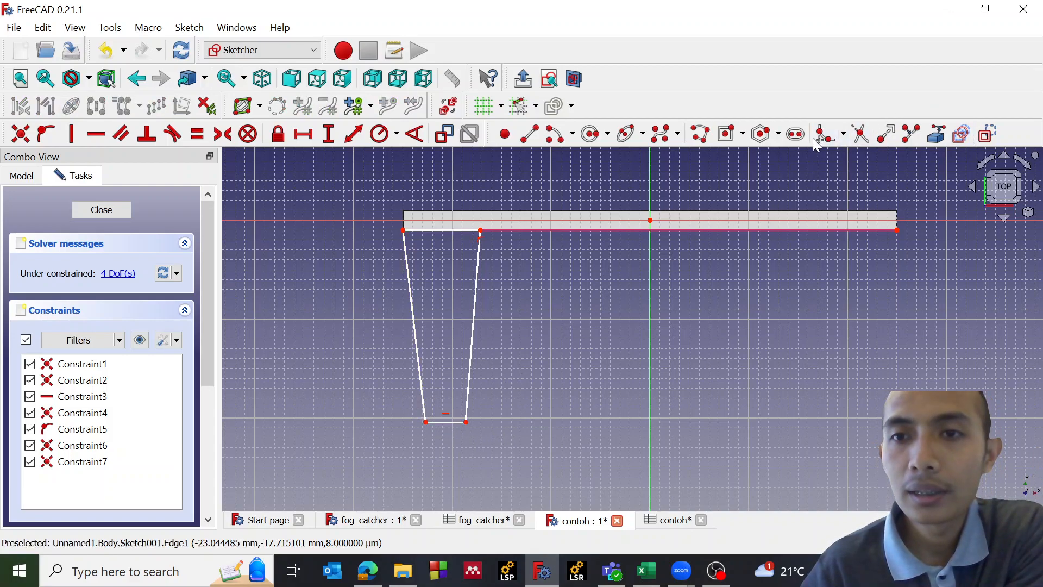
{"action": "left_click", "coordinate": [439, 421]}
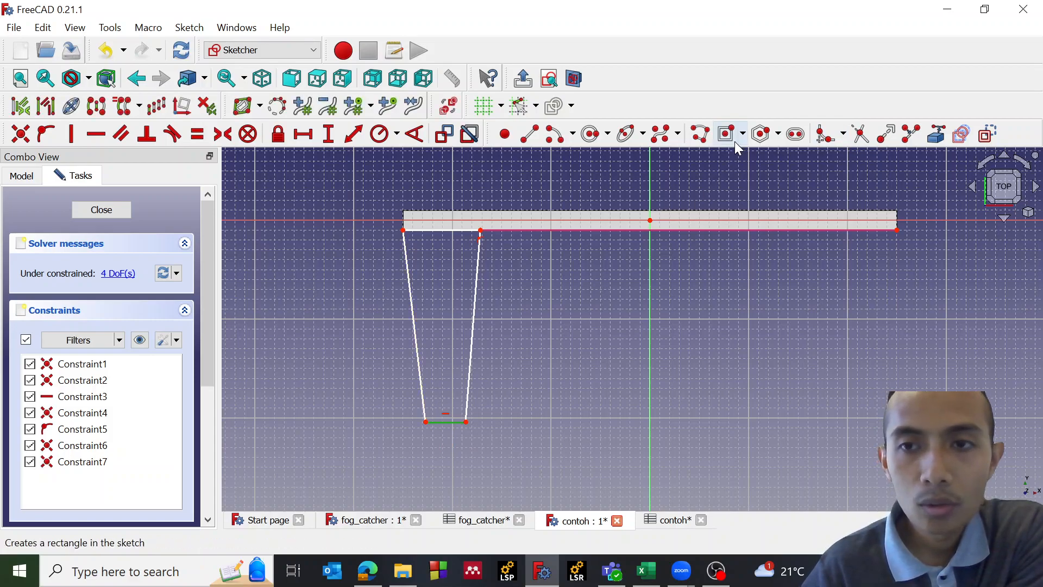
{"action": "left_click", "coordinate": [823, 136]}
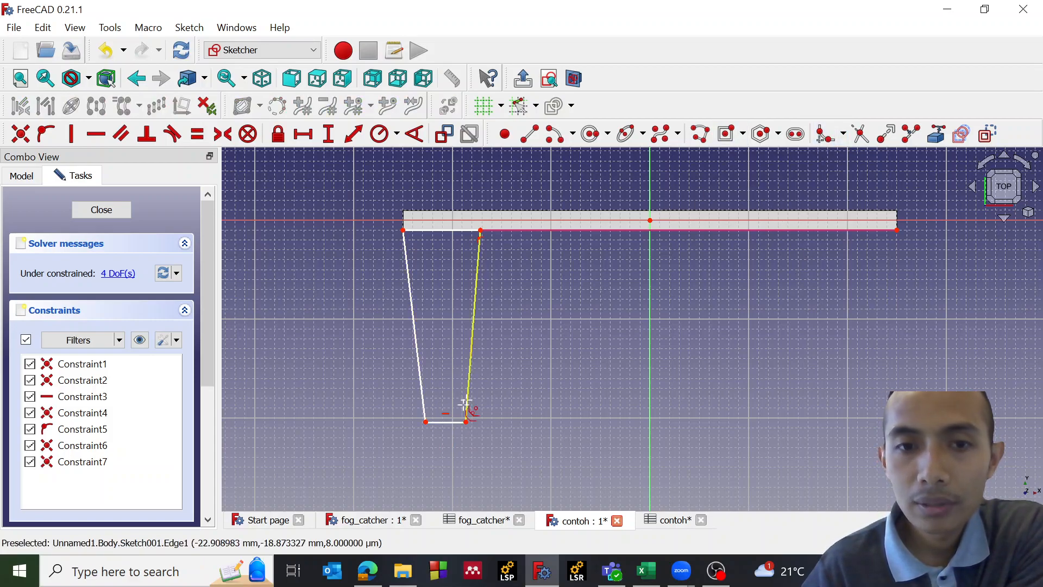
{"action": "left_click", "coordinate": [444, 421]}
{"action": "left_click", "coordinate": [425, 412]}
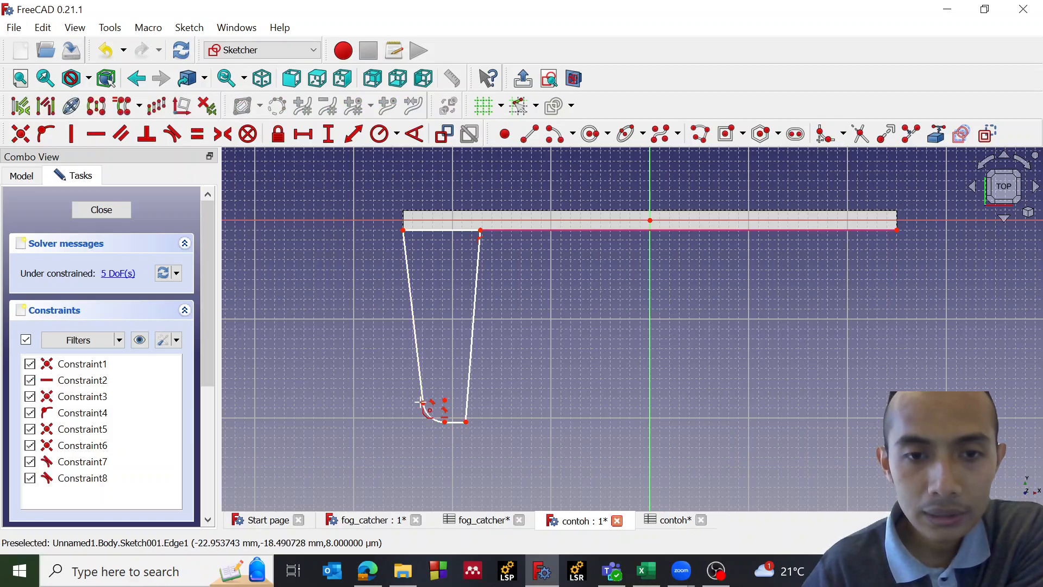
{"action": "left_click", "coordinate": [459, 422]}
{"action": "left_click", "coordinate": [466, 416]}
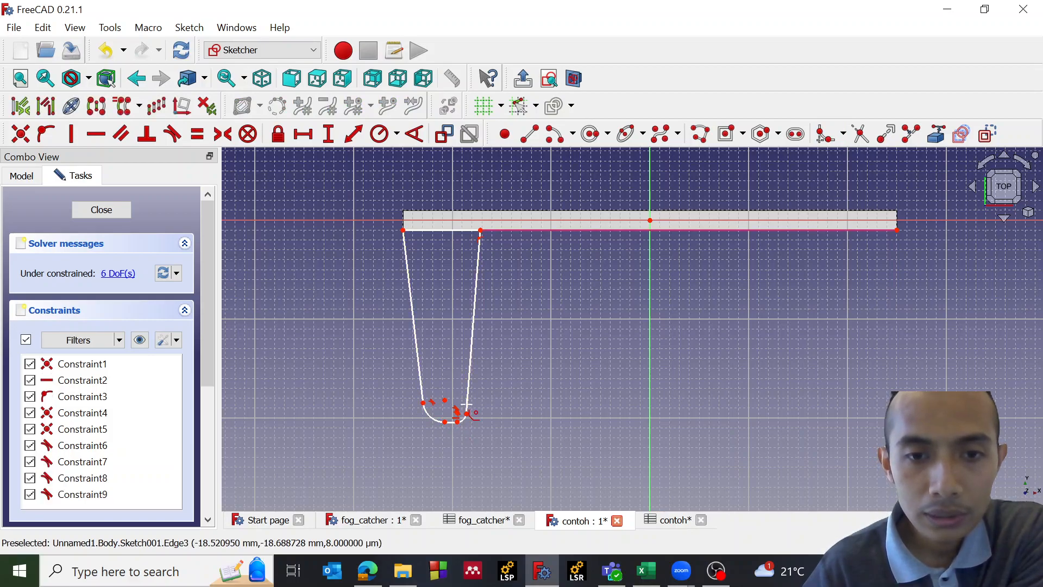
- Move the rounded tip's short flat edge farther from the bar, to about 21.6 mm below the horizontal axis, and end the Fillet command
{"action": "scroll", "coordinate": [460, 439], "scroll_direction": "up", "scroll_amount": 2}
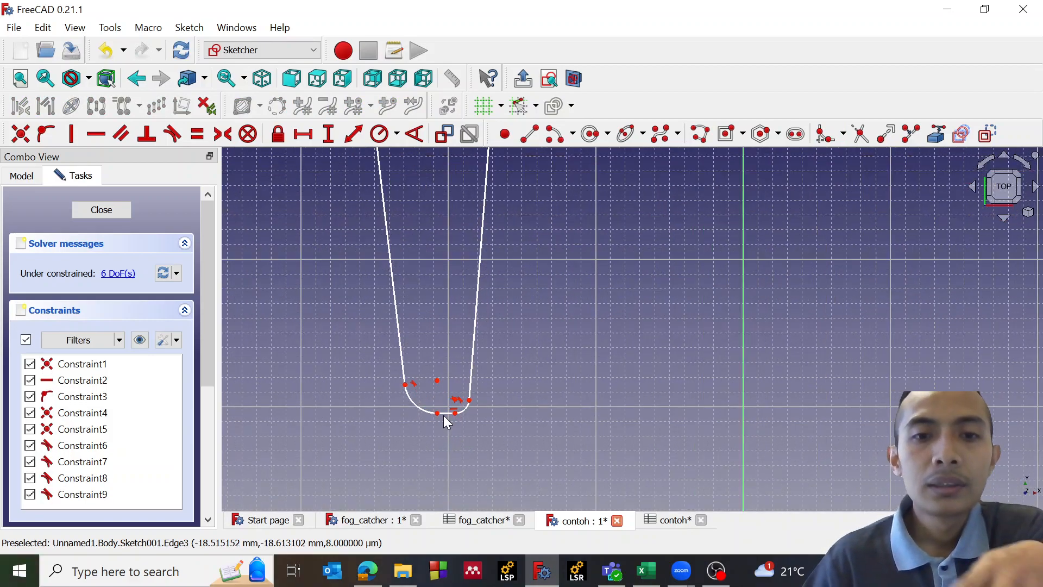
{"action": "scroll", "coordinate": [446, 412], "scroll_direction": "up", "scroll_amount": 1}
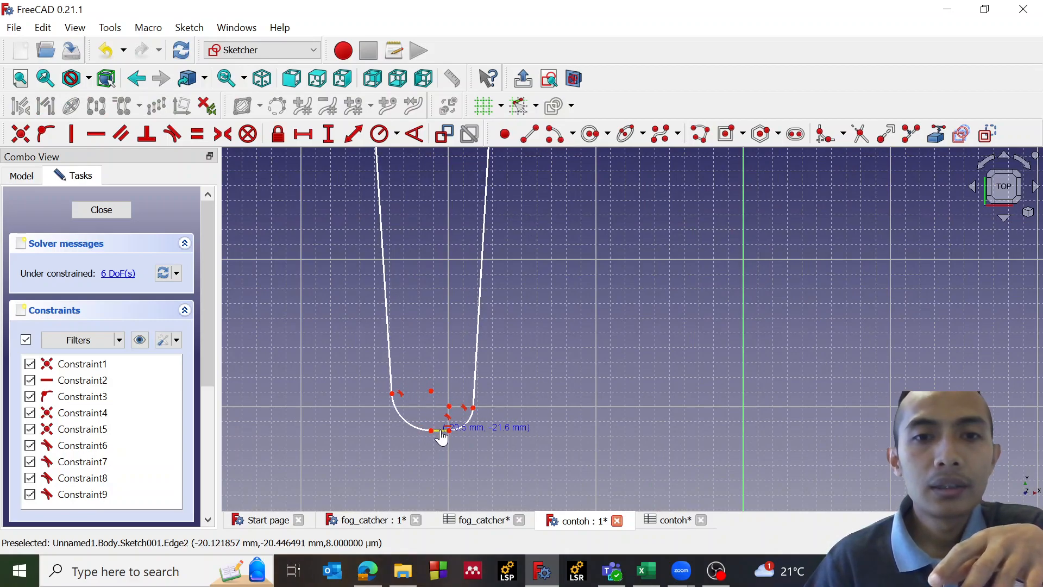
{"action": "right_click", "coordinate": [442, 433]}
{"action": "scroll", "coordinate": [442, 380], "scroll_direction": "down", "scroll_amount": 3}
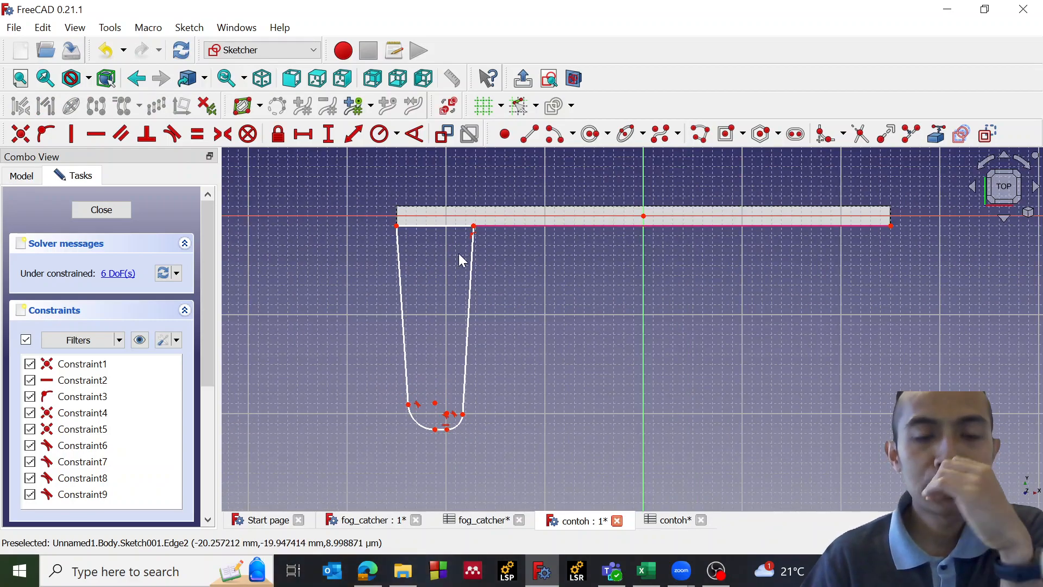
- Constrain the length of the tapered profile's short top edge with the formula <<Spreadsheet1>>.width
{"action": "scroll", "coordinate": [415, 229], "scroll_direction": "up", "scroll_amount": 2}
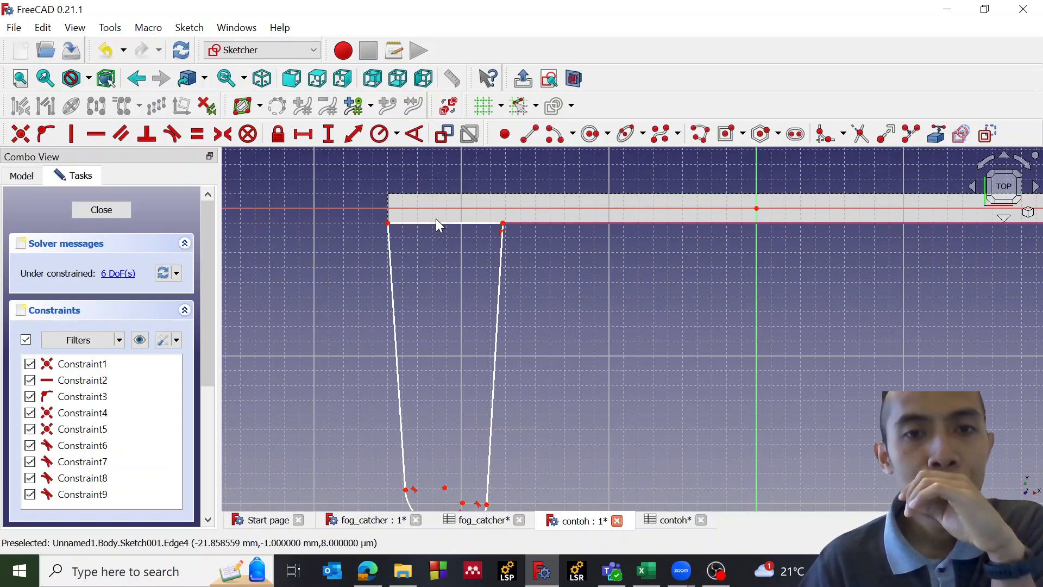
{"action": "left_click", "coordinate": [436, 222]}
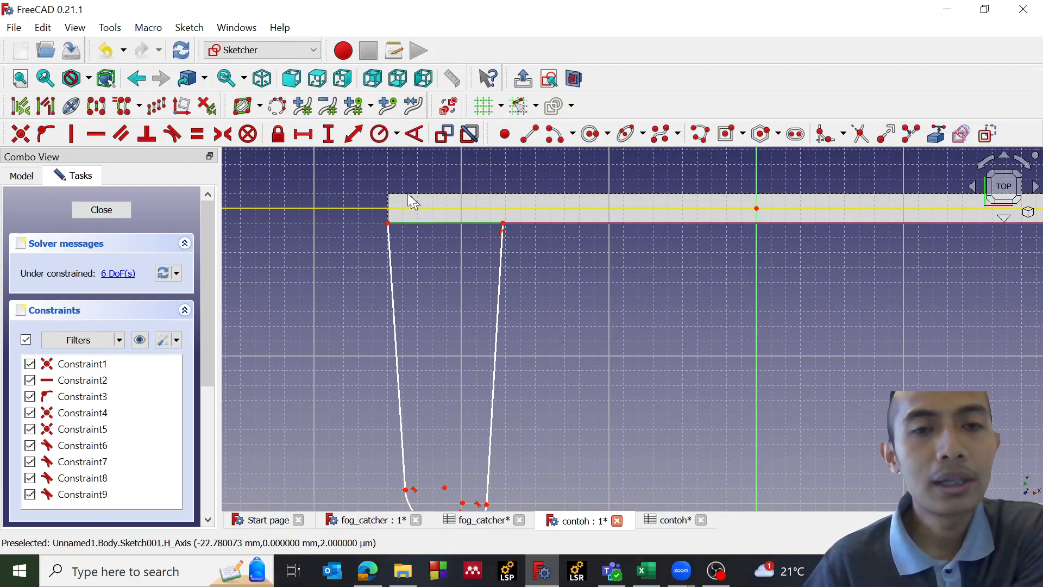
{"action": "left_click", "coordinate": [353, 134]}
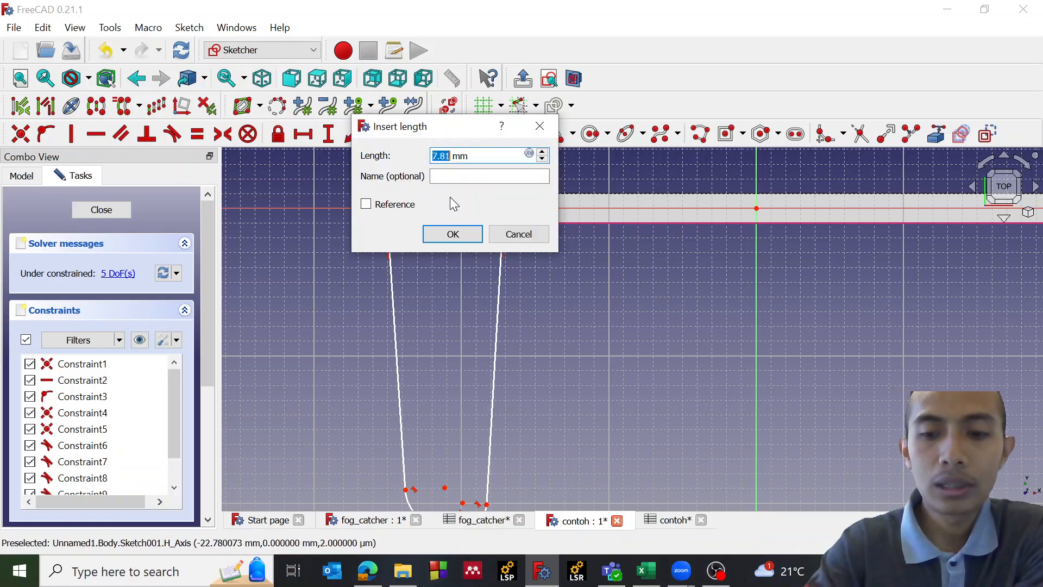
{"action": "key", "text": "equal"}
{"action": "type", "text": "<<"}
{"action": "key", "text": "Down"}
{"action": "key", "text": "Down"}
{"action": "key", "text": "Down"}
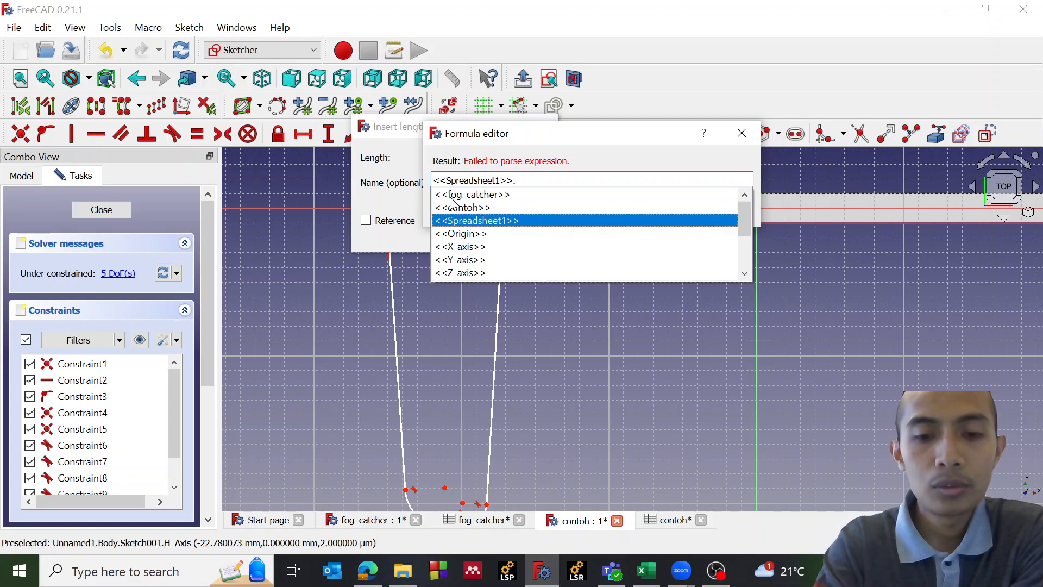
{"action": "type", "text": "wid"}
{"action": "key", "text": "Down"}
{"action": "key", "text": "Down"}
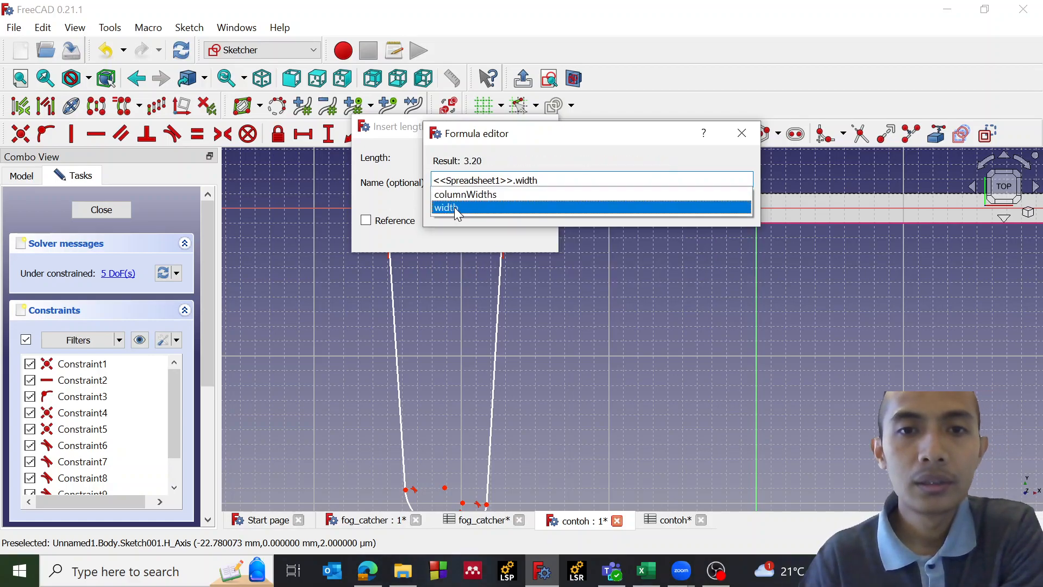
{"action": "left_click", "coordinate": [454, 207]}
{"action": "left_click", "coordinate": [508, 196]}
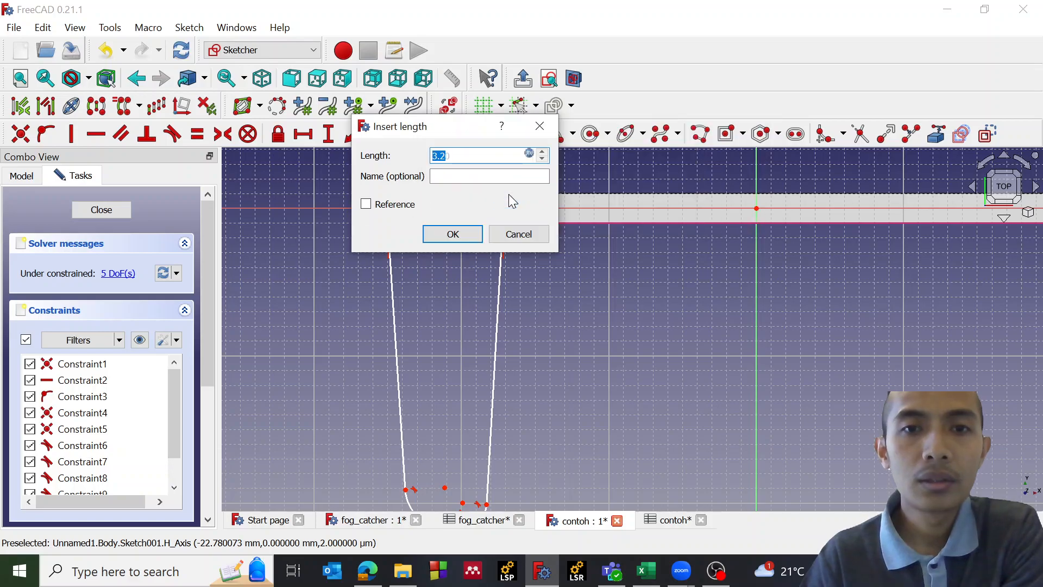
{"action": "left_click", "coordinate": [454, 239]}
{"action": "scroll", "coordinate": [457, 220], "scroll_direction": "down", "scroll_amount": 3}
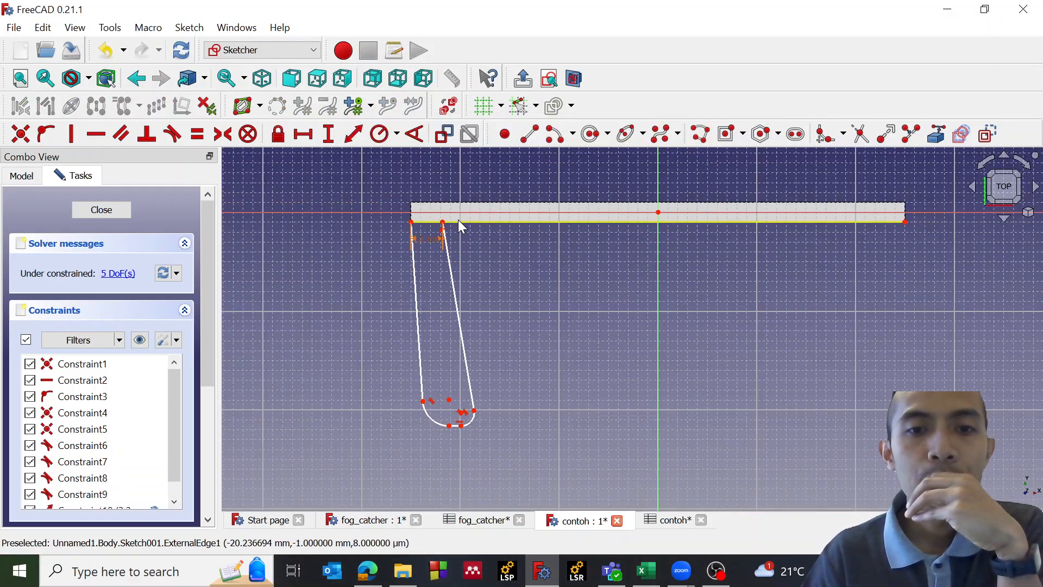
- Reshape the profile's rounded lower end so it is narrow and nearly as wide as the top edge
{"action": "scroll", "coordinate": [436, 387], "scroll_direction": "up", "scroll_amount": 5}
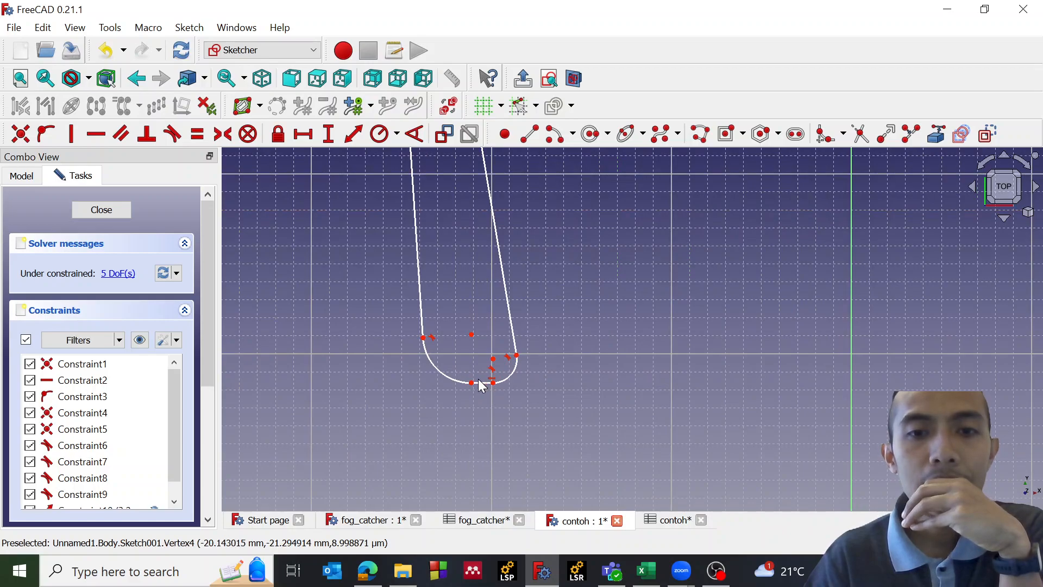
{"action": "left_click_drag", "start_coordinate": [471, 383], "coordinate": [422, 355]}
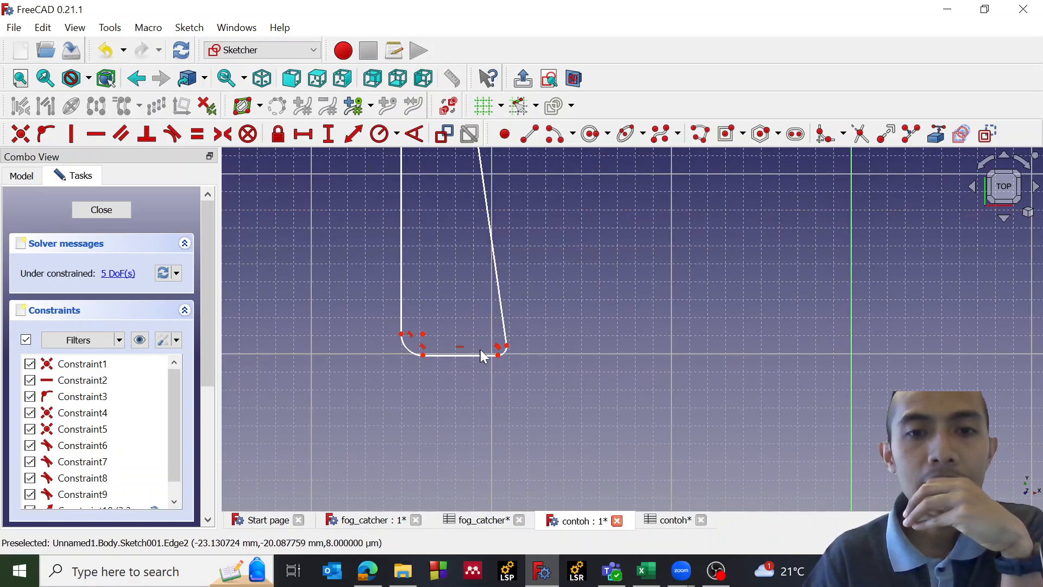
{"action": "left_click_drag", "start_coordinate": [499, 355], "coordinate": [441, 356]}
{"action": "scroll", "coordinate": [458, 315], "scroll_direction": "down", "scroll_amount": 5}
{"action": "scroll", "coordinate": [452, 244], "scroll_direction": "up", "scroll_amount": 3}
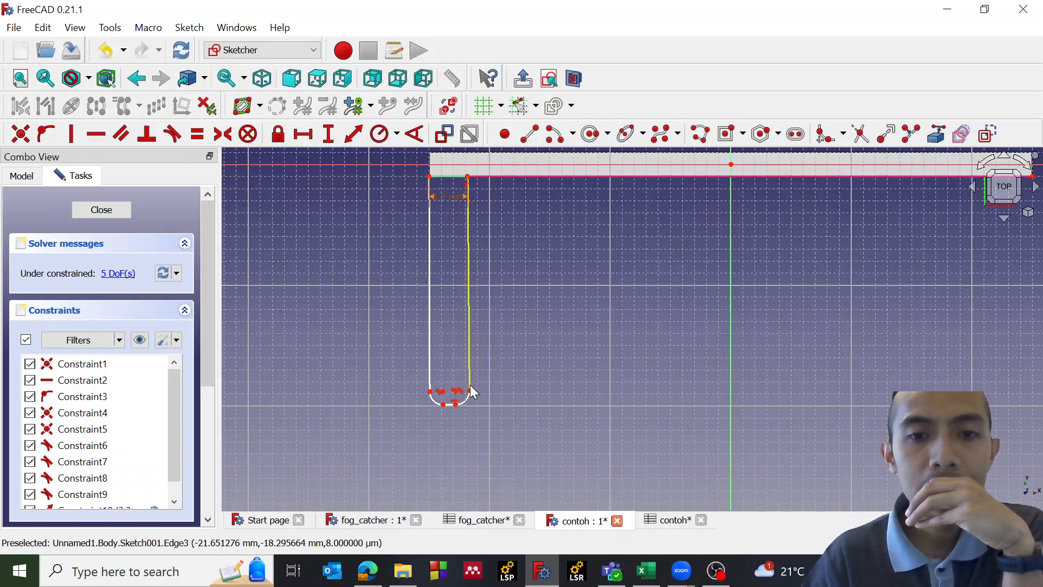
{"action": "left_click_drag", "start_coordinate": [470, 390], "coordinate": [433, 391]}
{"action": "scroll", "coordinate": [445, 409], "scroll_direction": "up", "scroll_amount": 2}
{"action": "scroll", "coordinate": [458, 403], "scroll_direction": "down", "scroll_amount": 2}
{"action": "scroll", "coordinate": [443, 188], "scroll_direction": "up", "scroll_amount": 2}
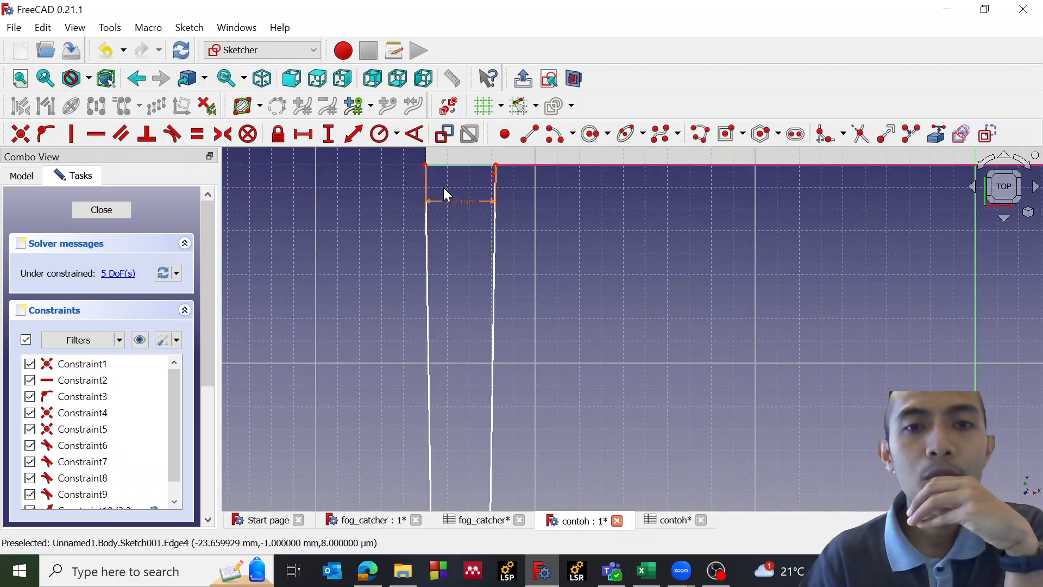
{"action": "scroll", "coordinate": [470, 218], "scroll_direction": "down", "scroll_amount": 4}
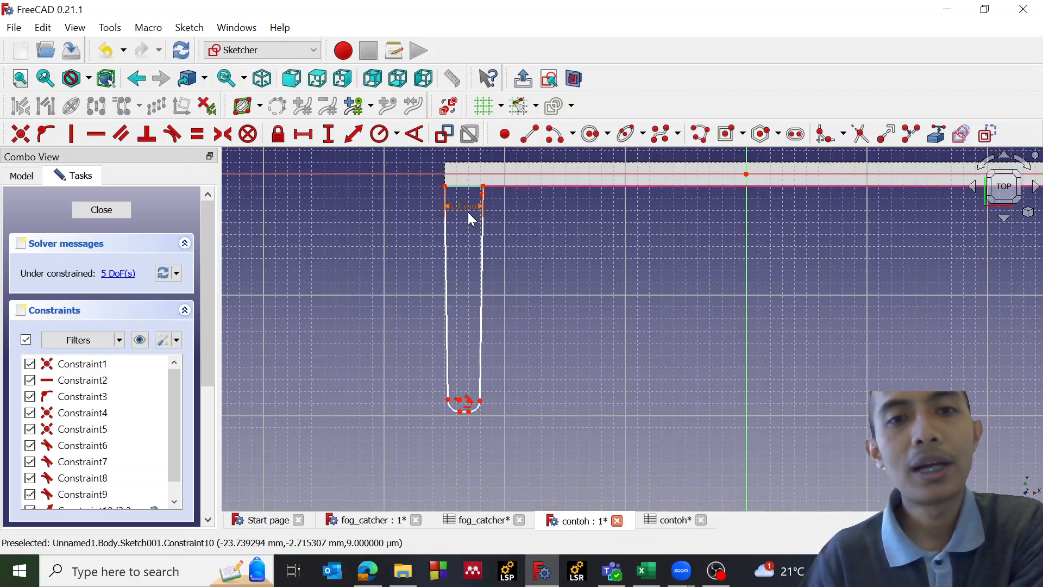
- Constrain the radius of the profile's lower-left corner arc with the spreadsheet's fillet value
{"action": "scroll", "coordinate": [443, 303], "scroll_direction": "up", "scroll_amount": 2}
{"action": "scroll", "coordinate": [472, 369], "scroll_direction": "up", "scroll_amount": 2}
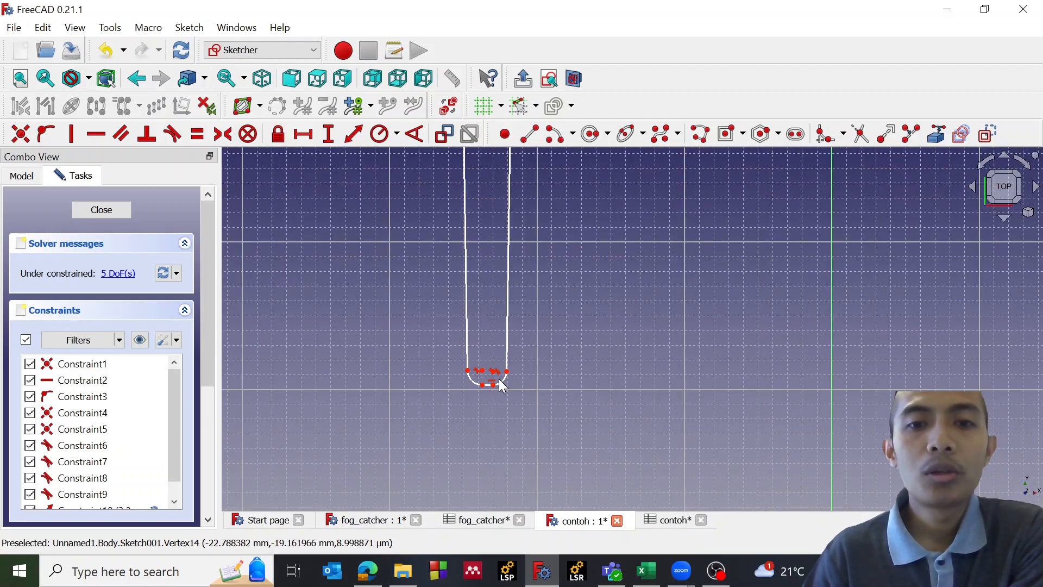
{"action": "scroll", "coordinate": [480, 390], "scroll_direction": "up", "scroll_amount": 1}
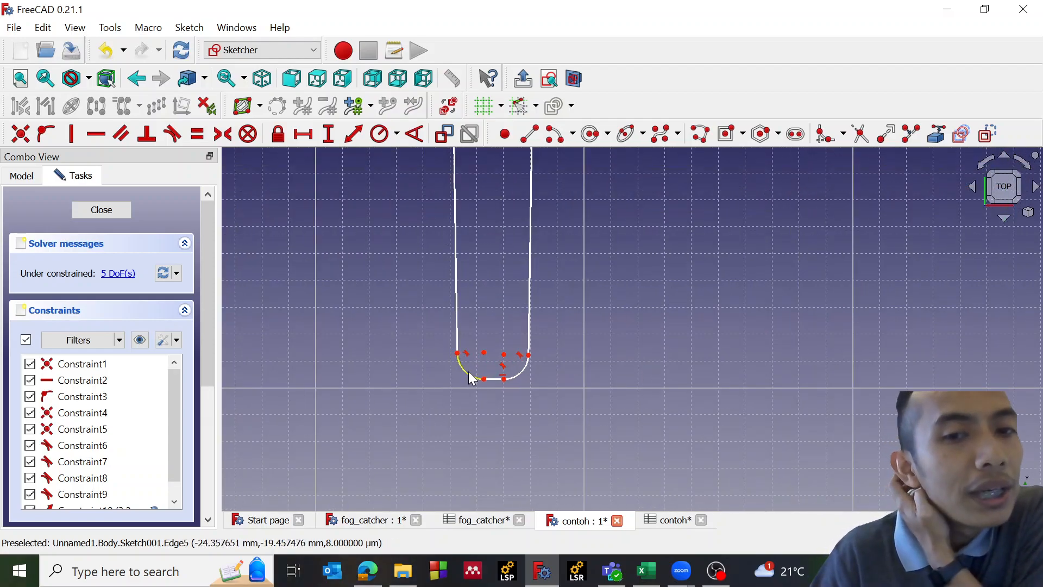
{"action": "left_click", "coordinate": [470, 374]}
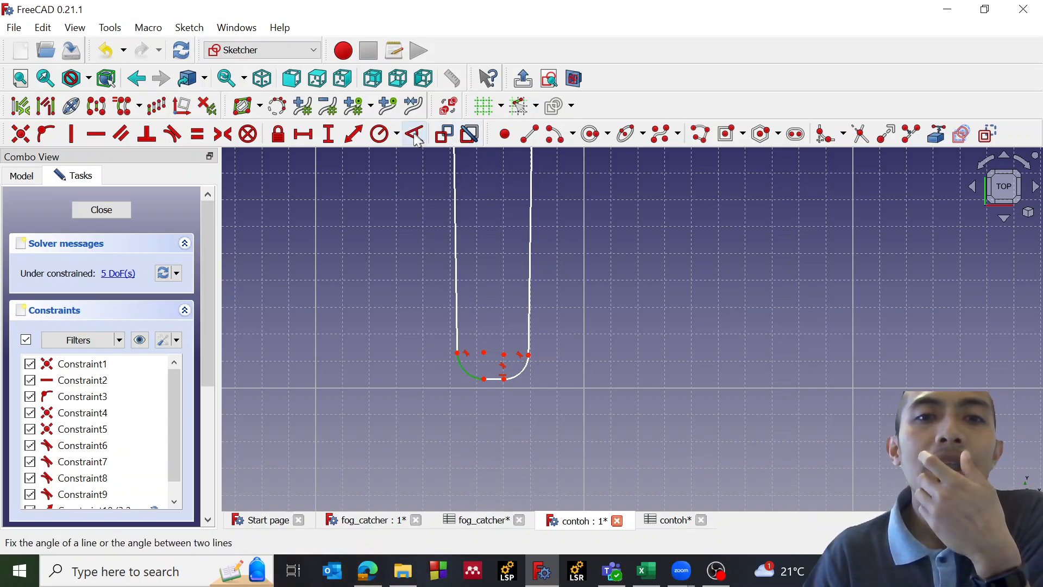
{"action": "left_click", "coordinate": [396, 136]}
{"action": "left_click", "coordinate": [409, 160]}
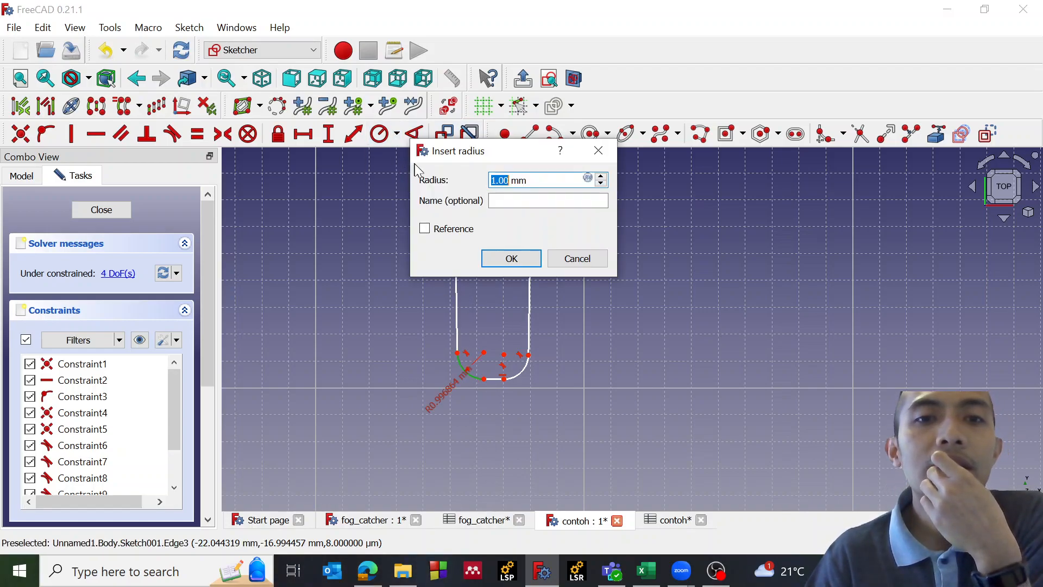
{"action": "key", "text": "equal"}
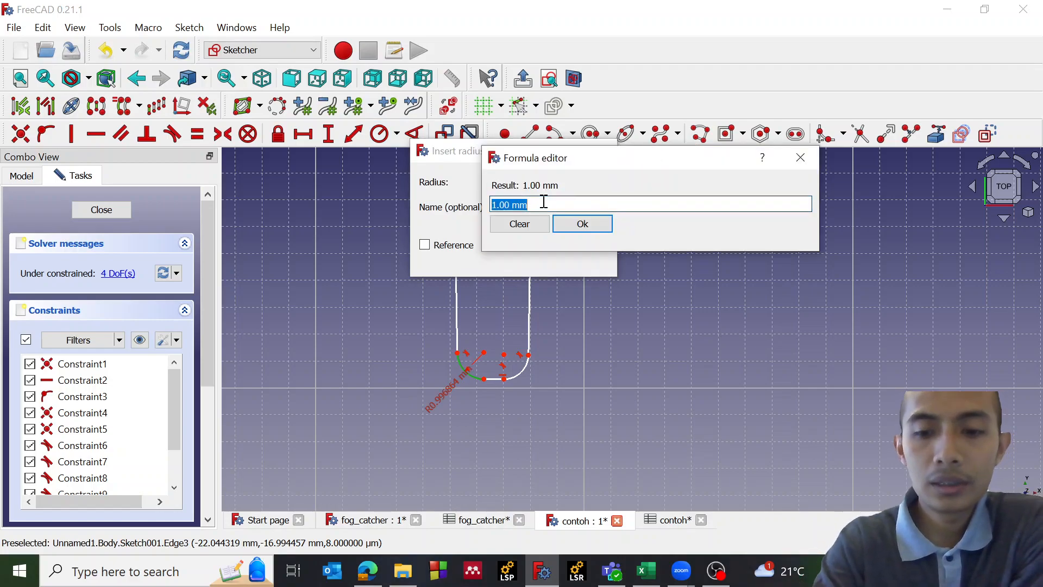
{"action": "type", "text": "<<"}
{"action": "type", "text": "sp"}
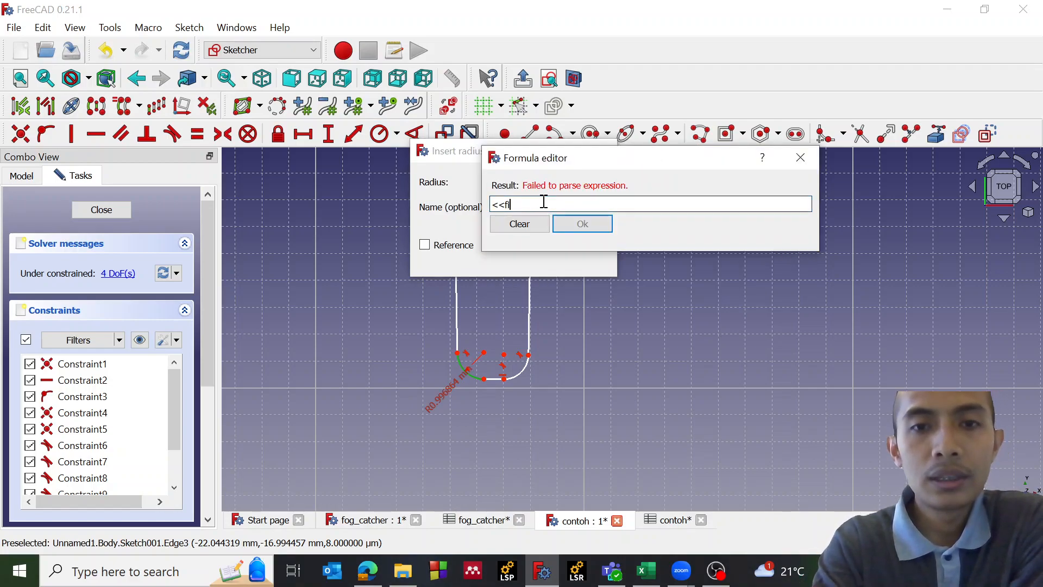
{"action": "key", "text": "Return"}
{"action": "type", "text": ".fill"}
{"action": "key", "text": "Down"}
{"action": "key", "text": "Return"}
{"action": "key", "text": "Return"}
{"action": "key", "text": "Return"}
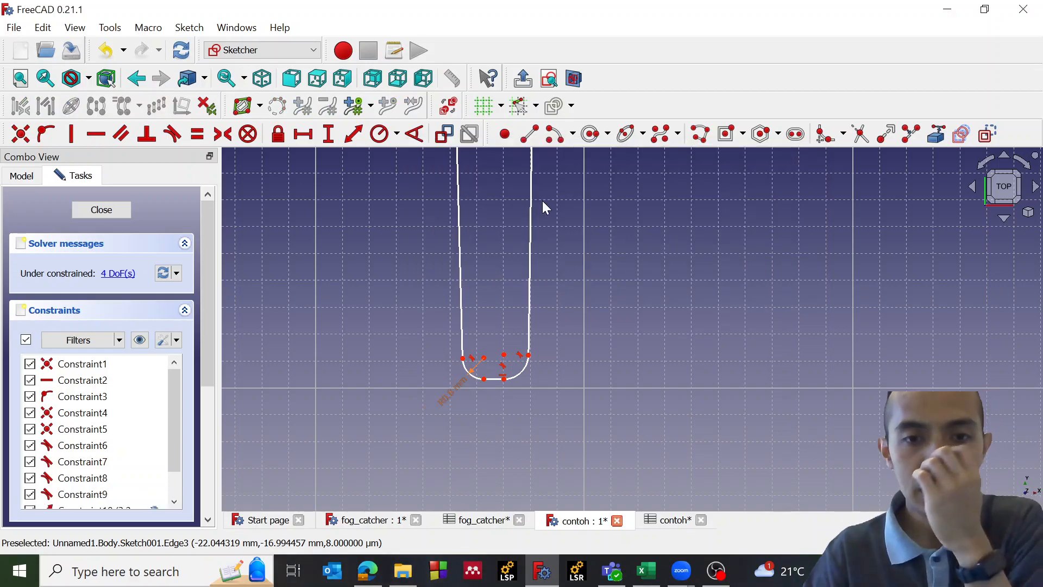
- Constrain the radius of the lower-right corner arc with the formula <<Spreadsheet1>>.fillet
{"action": "left_click", "coordinate": [525, 380]}
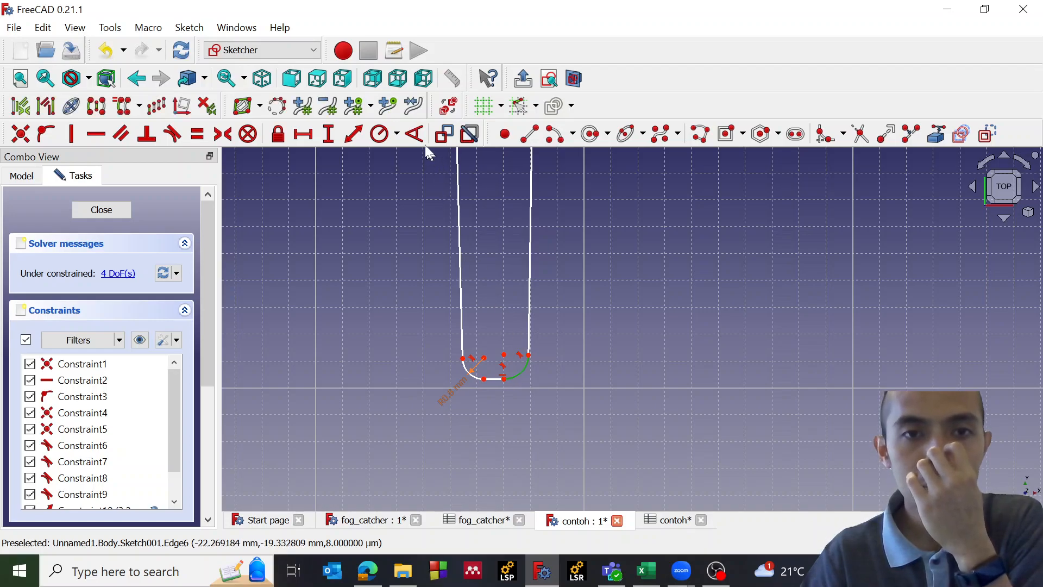
{"action": "left_click", "coordinate": [387, 136]}
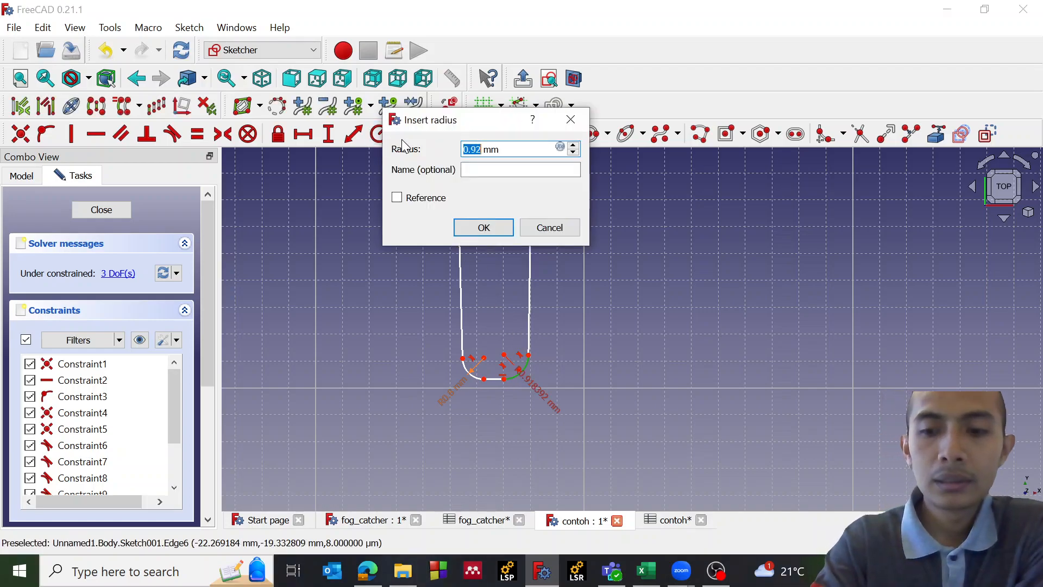
{"action": "key", "text": "equal"}
{"action": "type", "text": "<<S"}
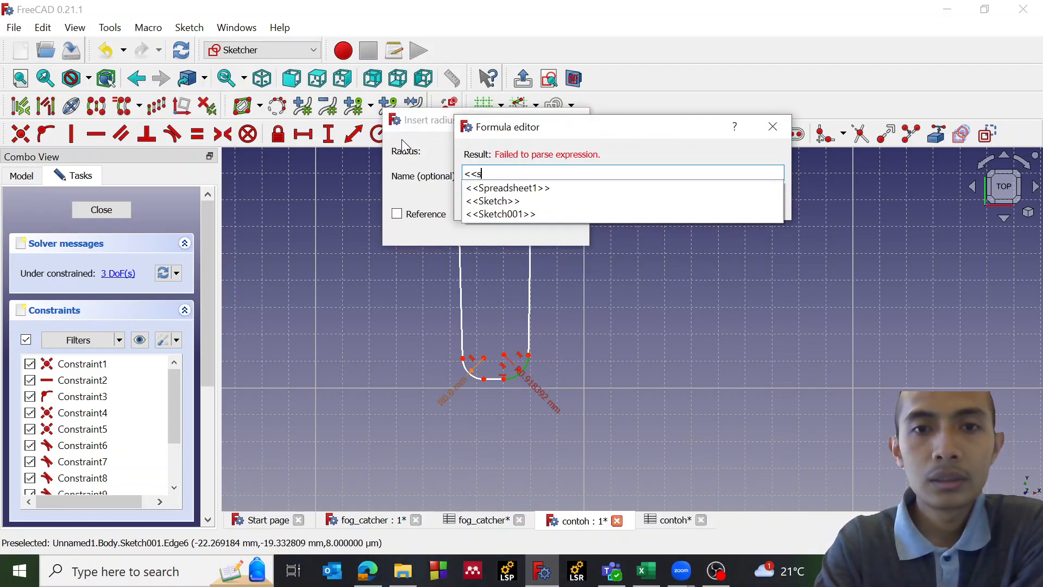
{"action": "key", "text": "Down"}
{"action": "type", "text": ".fillet"}
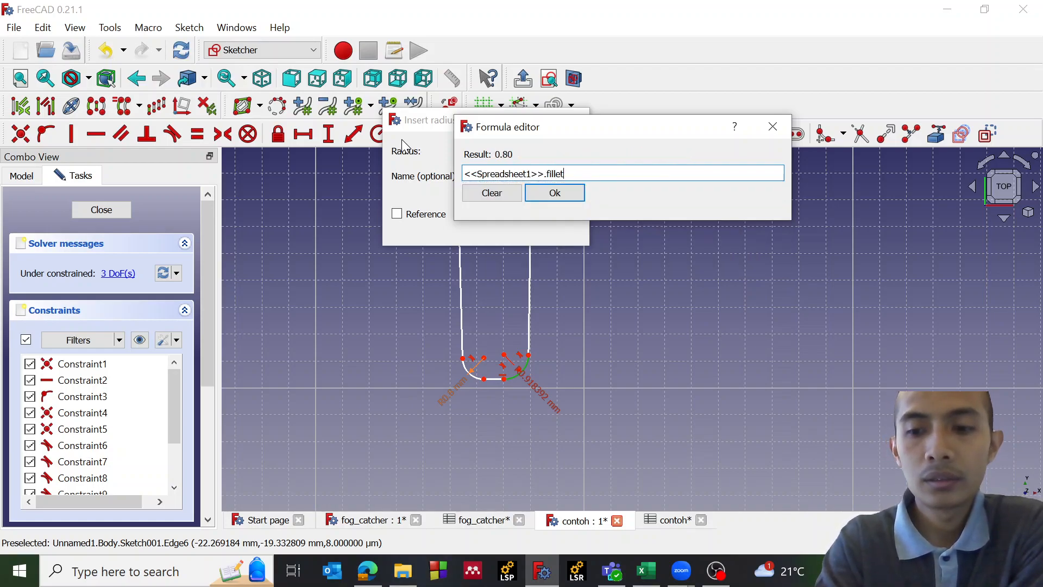
{"action": "key", "text": "Return"}
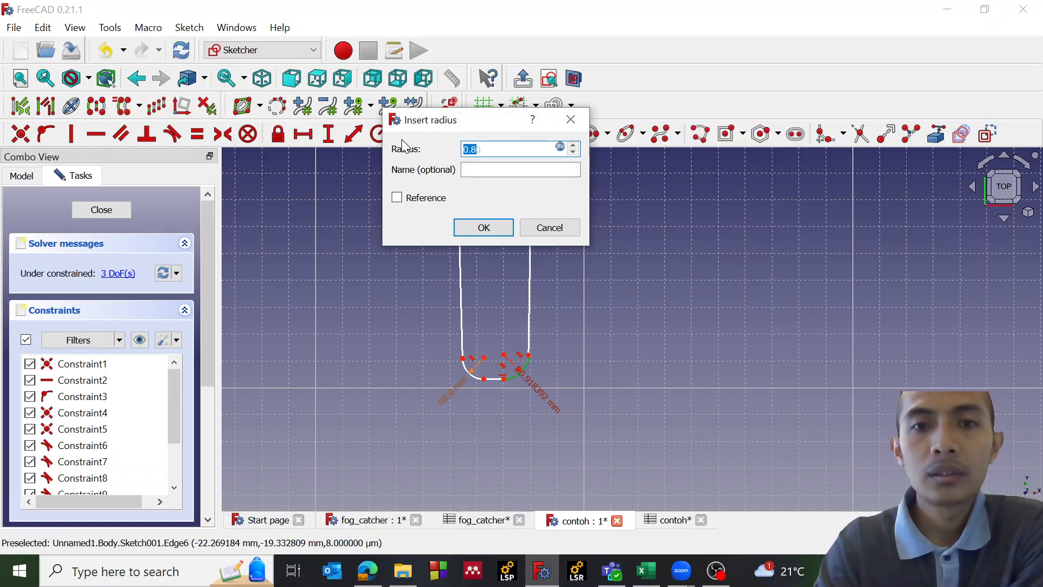
{"action": "key", "text": "Return"}
{"action": "scroll", "coordinate": [538, 303], "scroll_direction": "down", "scroll_amount": 5}
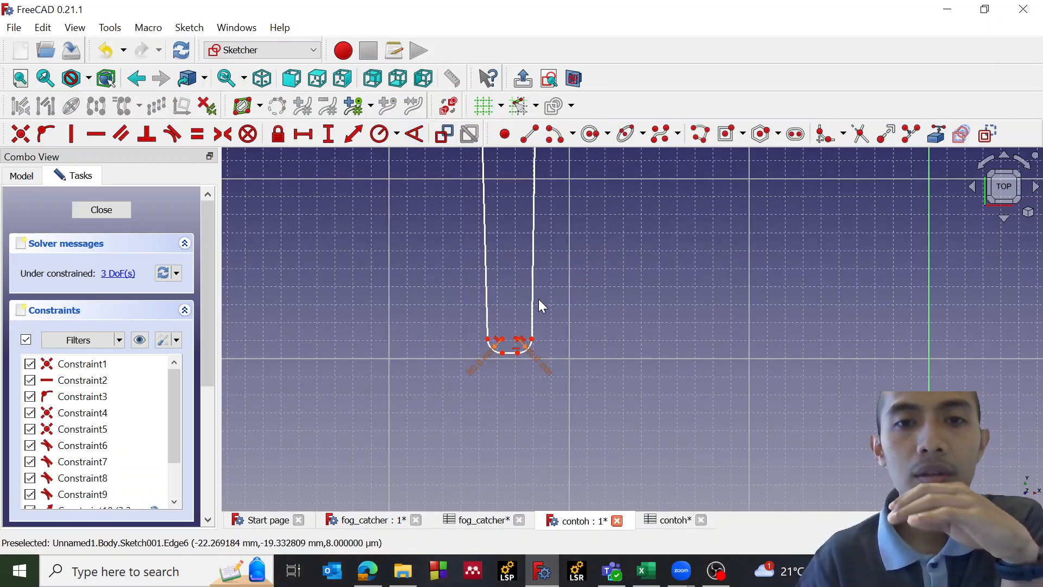
- Draw a vertical line about 25 mm long down from the middle of the profile's top edge and make it construction geometry
{"action": "scroll", "coordinate": [531, 206], "scroll_direction": "up", "scroll_amount": 2}
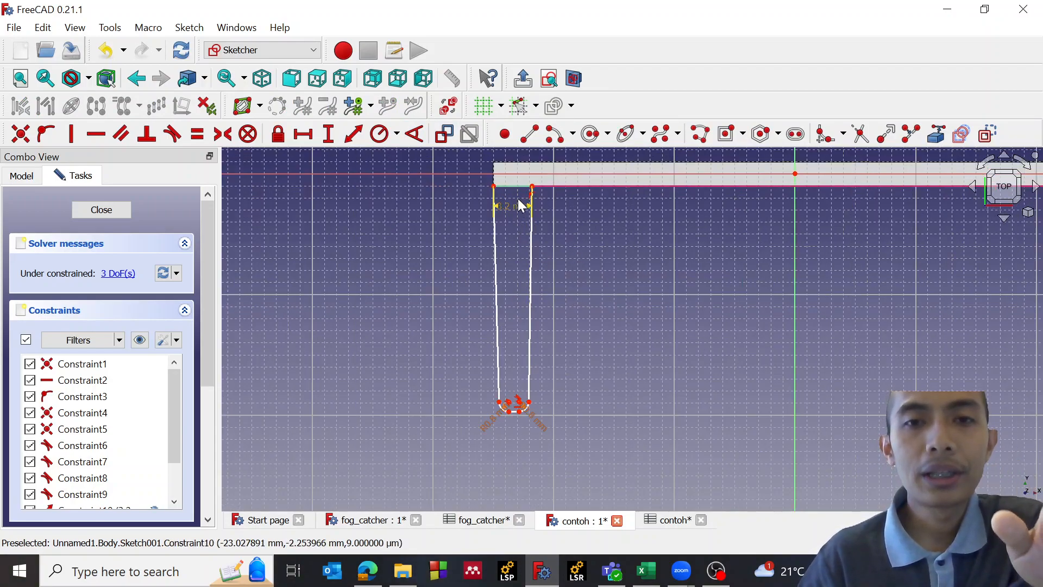
{"action": "scroll", "coordinate": [515, 195], "scroll_direction": "down", "scroll_amount": 2}
{"action": "scroll", "coordinate": [513, 190], "scroll_direction": "up", "scroll_amount": 3}
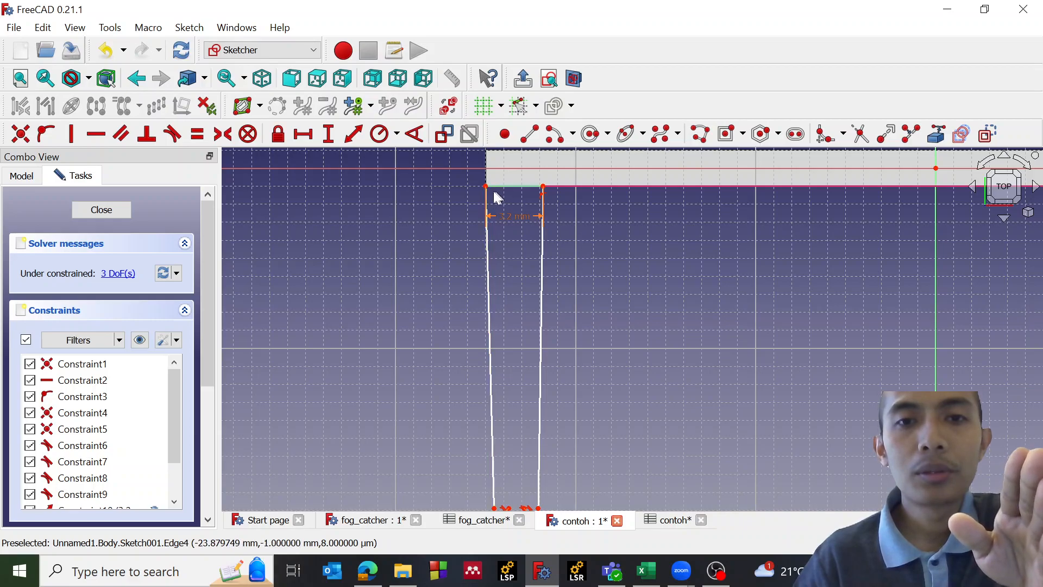
{"action": "left_click", "coordinate": [487, 255]}
{"action": "left_click", "coordinate": [598, 246]}
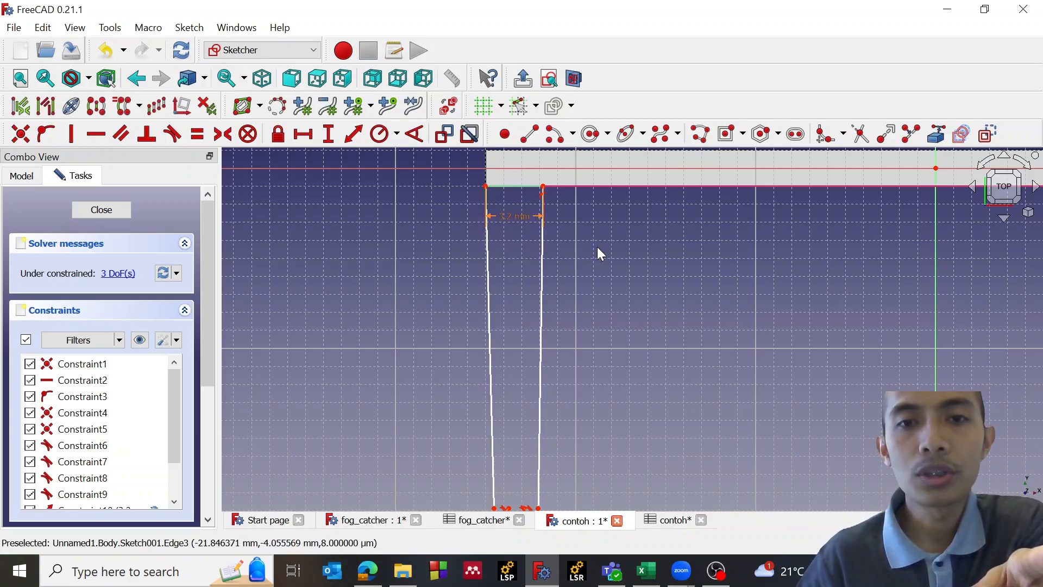
{"action": "left_click", "coordinate": [529, 133]}
{"action": "left_click", "coordinate": [515, 188]}
{"action": "scroll", "coordinate": [514, 298], "scroll_direction": "down", "scroll_amount": 5}
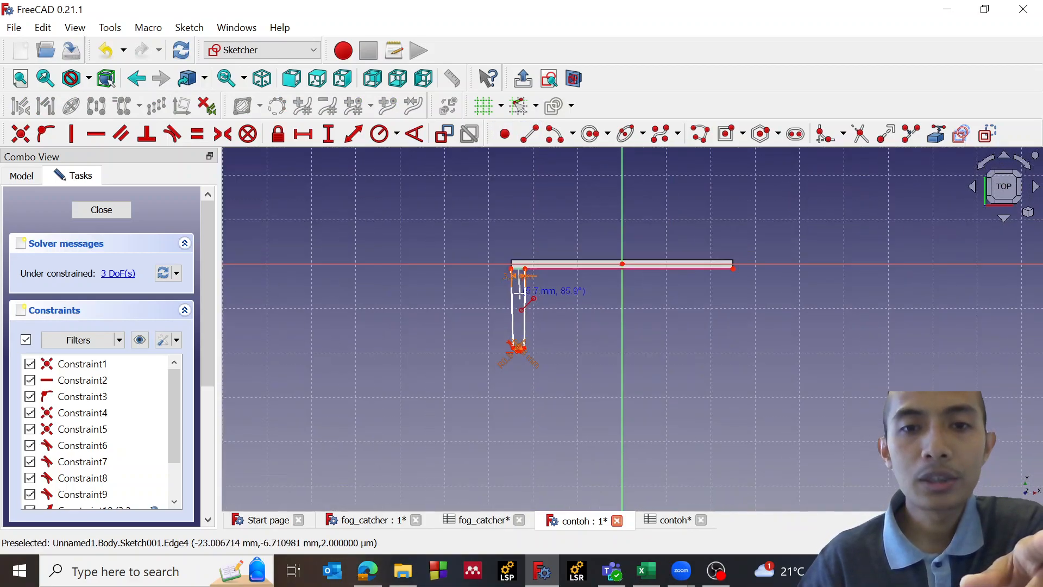
{"action": "left_click", "coordinate": [517, 378]}
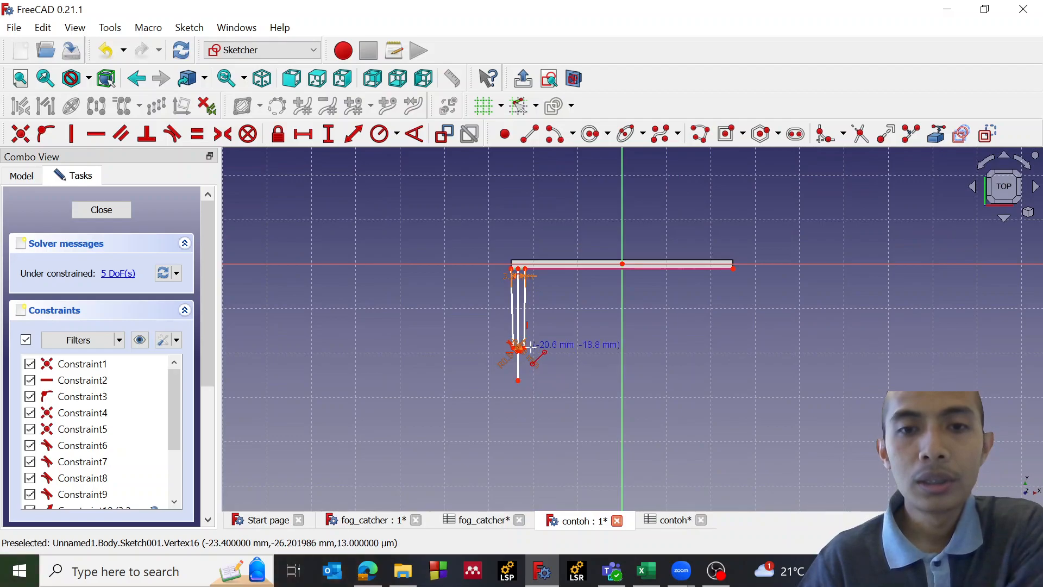
{"action": "scroll", "coordinate": [521, 319], "scroll_direction": "up", "scroll_amount": 5}
{"action": "scroll", "coordinate": [521, 321], "scroll_direction": "up", "scroll_amount": 1}
{"action": "key", "text": "Escape"}
{"action": "left_click", "coordinate": [510, 274]}
{"action": "left_click", "coordinate": [989, 135]}
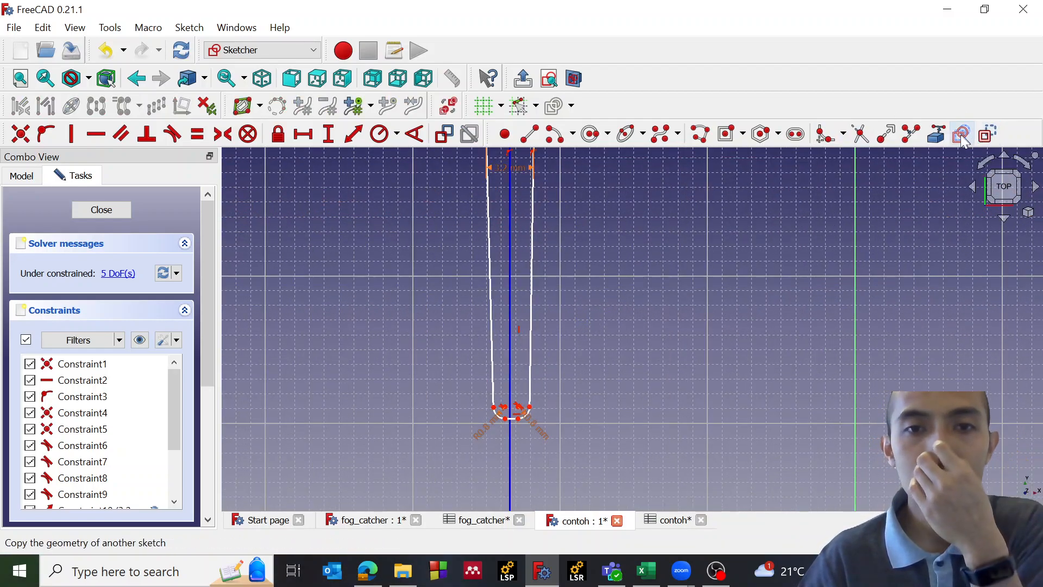
- Constrain the vertical construction line's length to 40 mm
{"action": "scroll", "coordinate": [536, 248], "scroll_direction": "down", "scroll_amount": 3}
{"action": "left_click", "coordinate": [522, 249]}
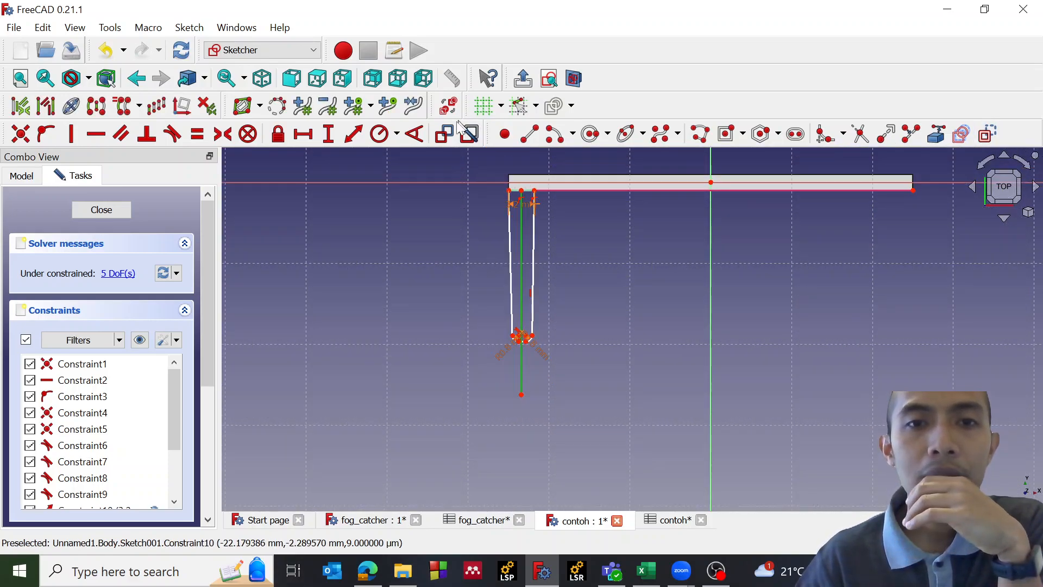
{"action": "left_click", "coordinate": [354, 136]}
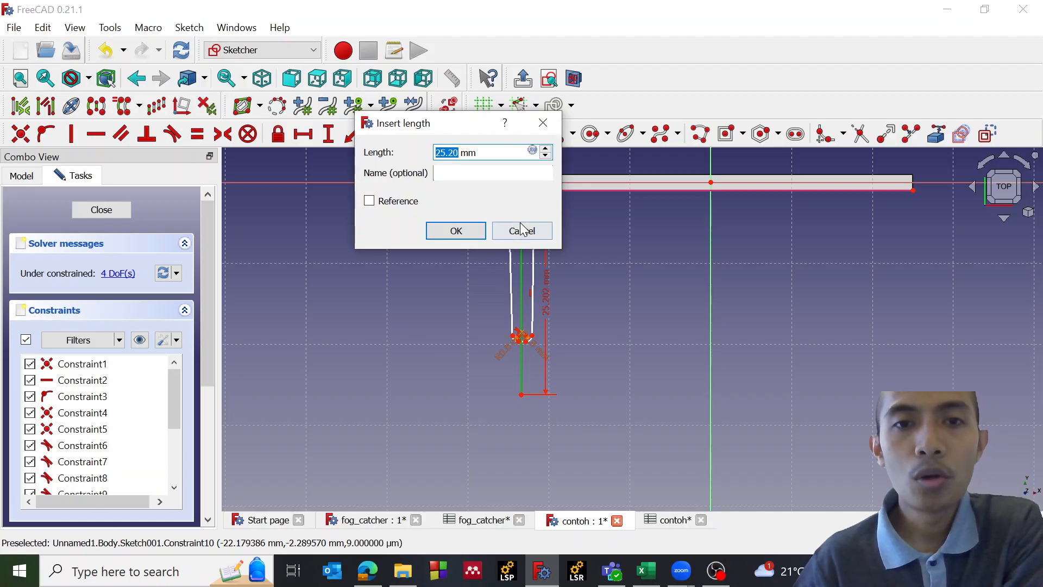
{"action": "type", "text": "40"}
{"action": "key", "text": "Return"}
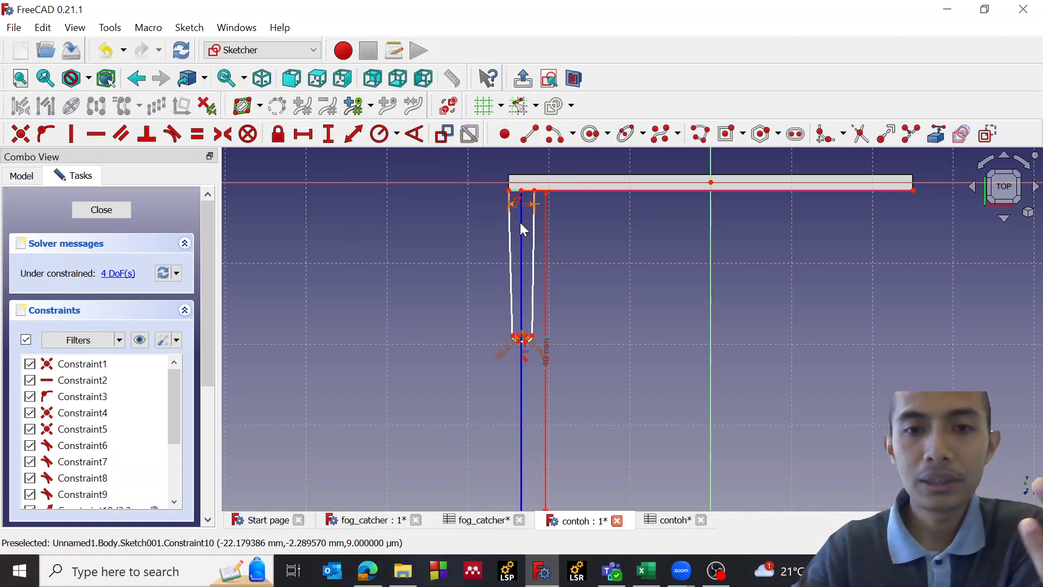
{"action": "scroll", "coordinate": [535, 225], "scroll_direction": "down", "scroll_amount": 3}
{"action": "scroll", "coordinate": [535, 321], "scroll_direction": "up", "scroll_amount": 3}
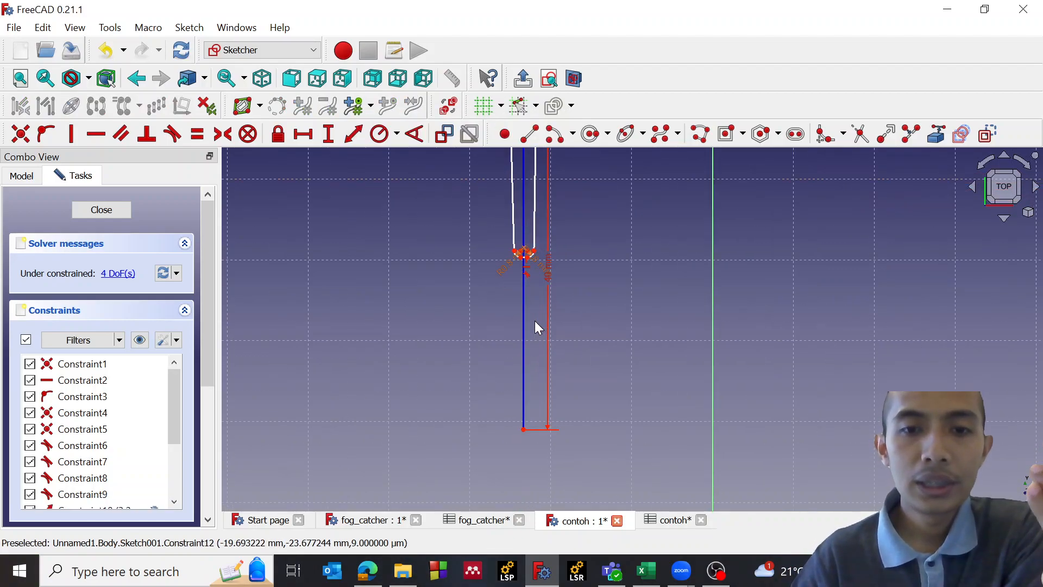
- Shift the vertical construction line slightly sideways within the profile to test its freedom of movement
{"action": "scroll", "coordinate": [546, 287], "scroll_direction": "down", "scroll_amount": 3}
{"action": "scroll", "coordinate": [532, 178], "scroll_direction": "up", "scroll_amount": 4}
{"action": "left_click", "coordinate": [529, 189]}
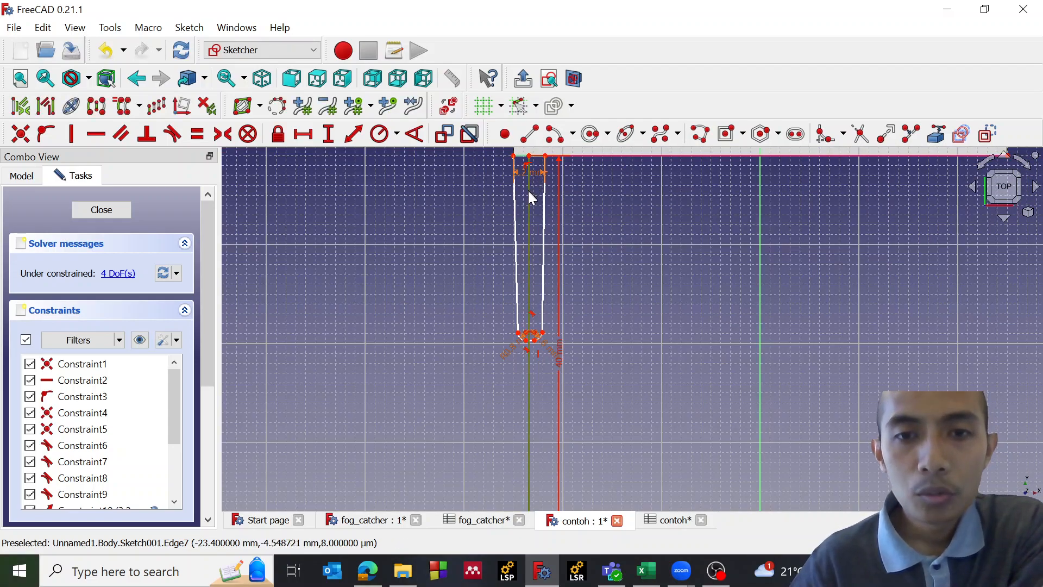
{"action": "left_click", "coordinate": [564, 225]}
{"action": "scroll", "coordinate": [540, 197], "scroll_direction": "up", "scroll_amount": 5}
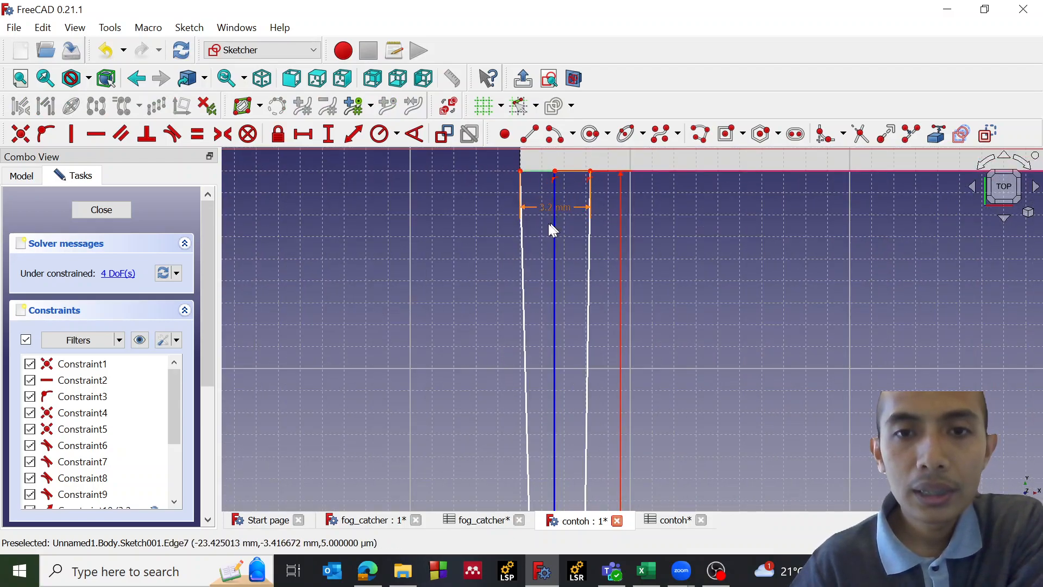
{"action": "mouse_move", "coordinate": [559, 225]}
{"action": "left_mouse_down"}
{"action": "mouse_move", "coordinate": [552, 236]}
{"action": "mouse_move", "coordinate": [554, 223]}
{"action": "left_mouse_up"}
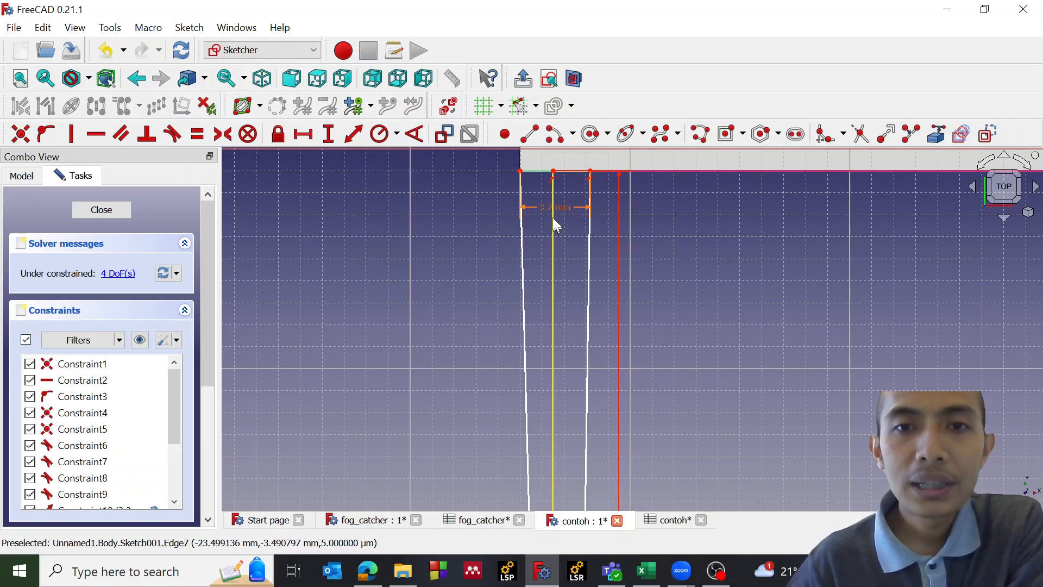
- Start a length constraint between the construction line's top endpoint and the profile's upper-left corner, with a formula referencing <<Spreadsheet1>>
{"action": "left_click", "coordinate": [553, 172]}
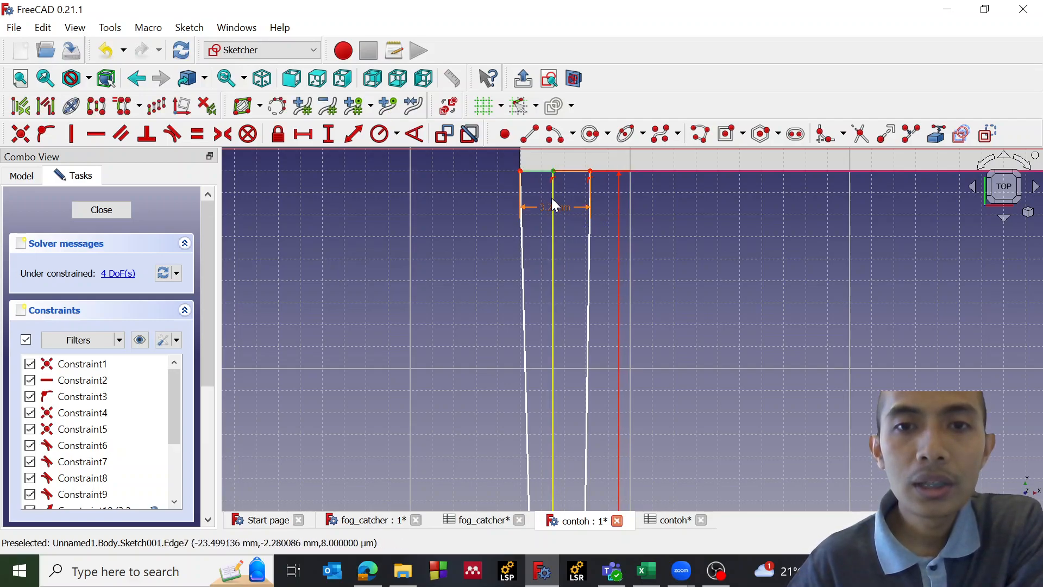
{"action": "left_click", "coordinate": [520, 170]}
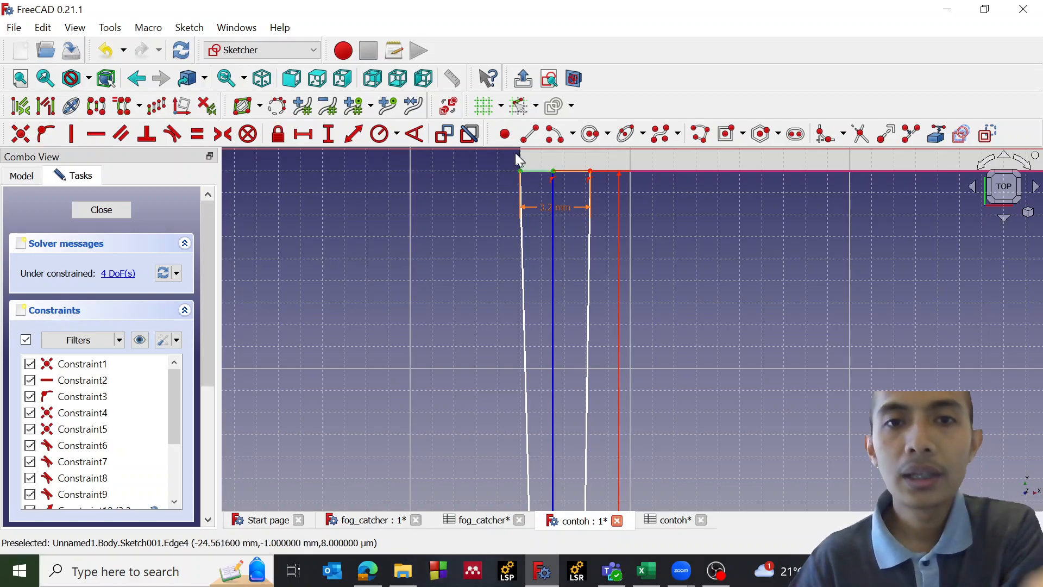
{"action": "left_click", "coordinate": [353, 134]}
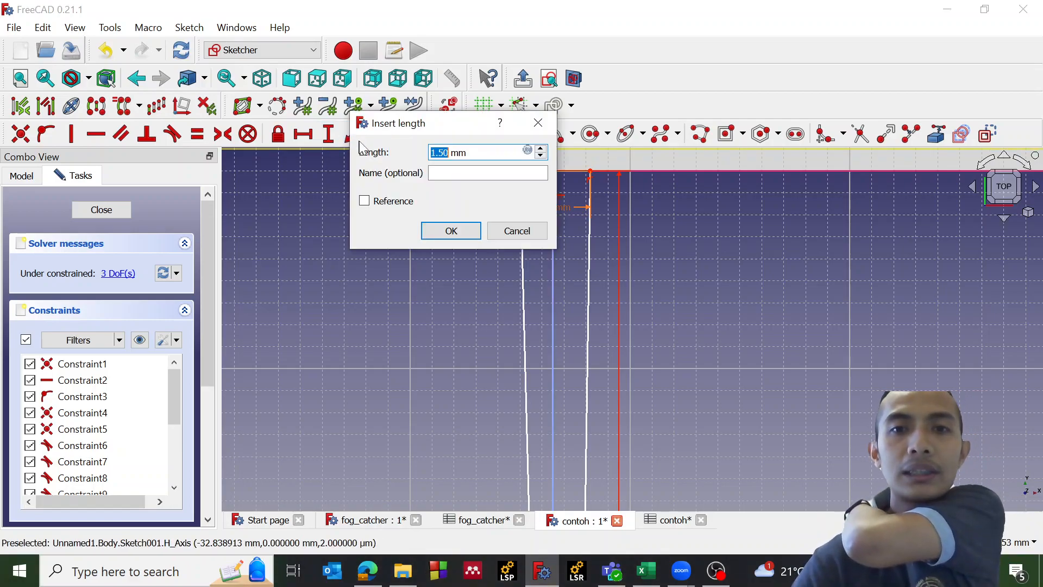
{"action": "key", "text": "equal"}
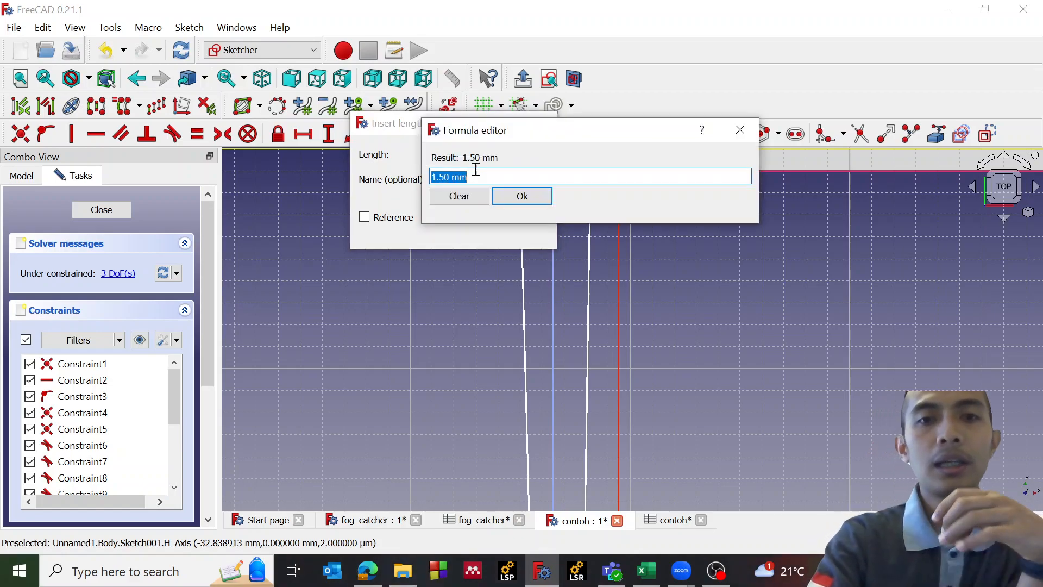
{"action": "type", "text": "<<"}
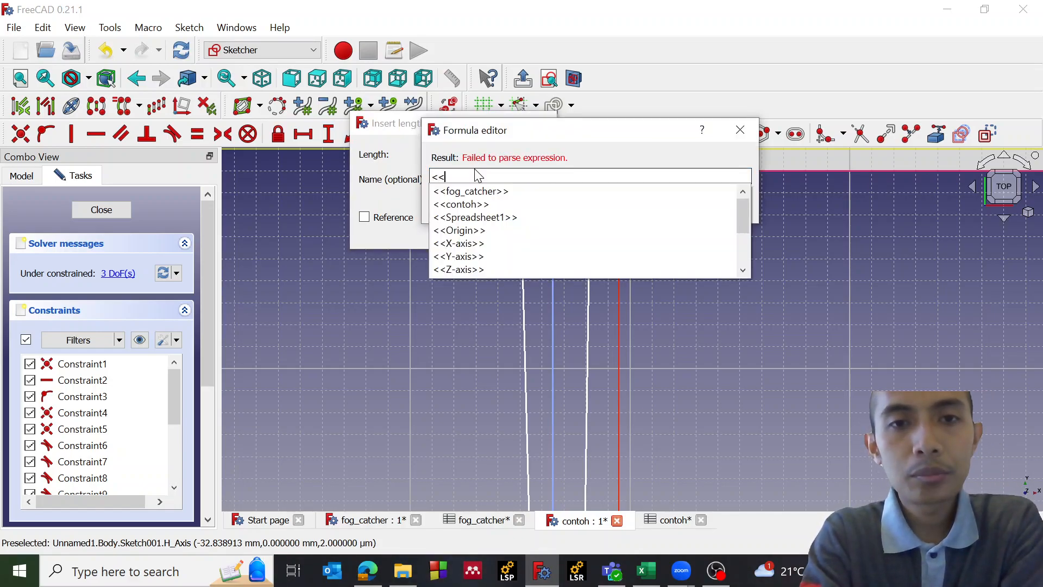
{"action": "key", "text": "Down"}
{"action": "key", "text": "Down"}
{"action": "key", "text": "Down"}
{"action": "type", "text": "."}
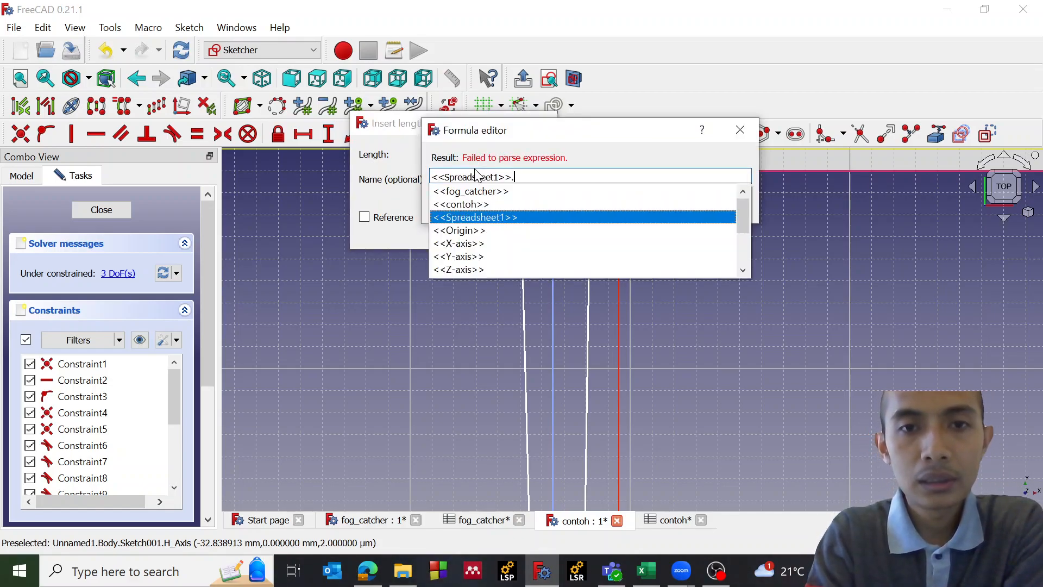
{"action": "type", "text": "wi"}
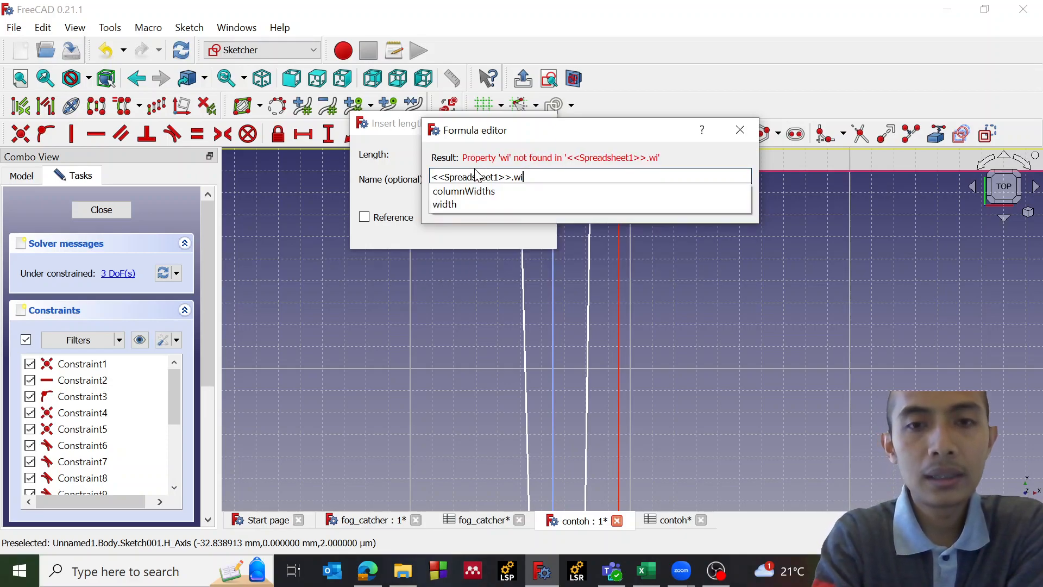
{"action": "key", "text": "Down"}
{"action": "key", "text": "Return"}
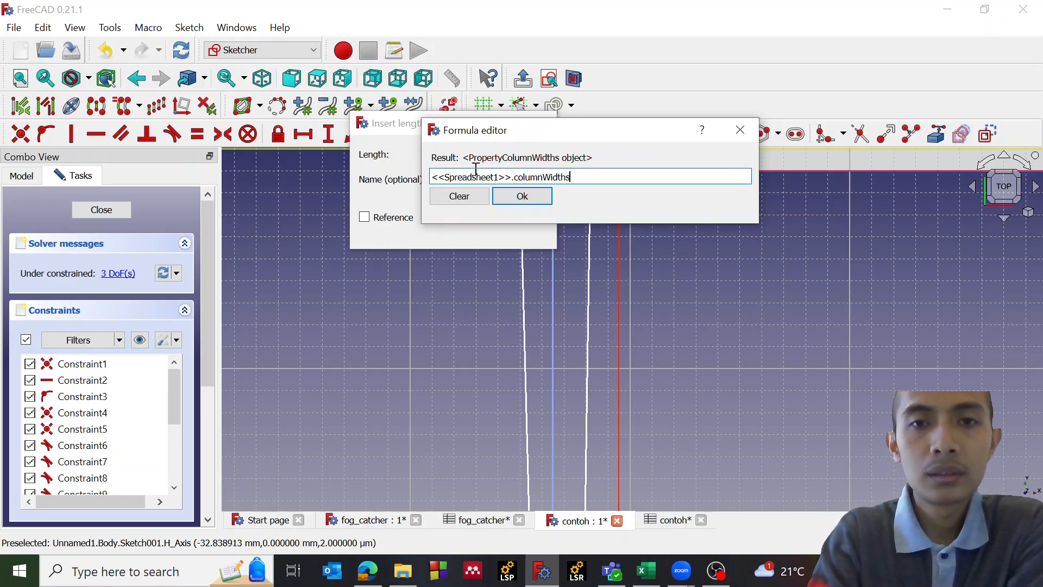
{"action": "key", "text": "BackSpace"}
{"action": "key", "text": "BackSpace"}
{"action": "key", "text": "BackSpace"}
{"action": "key", "text": "BackSpace"}
{"action": "key", "text": "BackSpace"}
{"action": "key", "text": "BackSpace"}
{"action": "key", "text": "BackSpace"}
{"action": "key", "text": "BackSpace"}
{"action": "key", "text": "BackSpace"}
{"action": "key", "text": "BackSpace"}
{"action": "key", "text": "BackSpace"}
{"action": "key", "text": "BackSpace"}
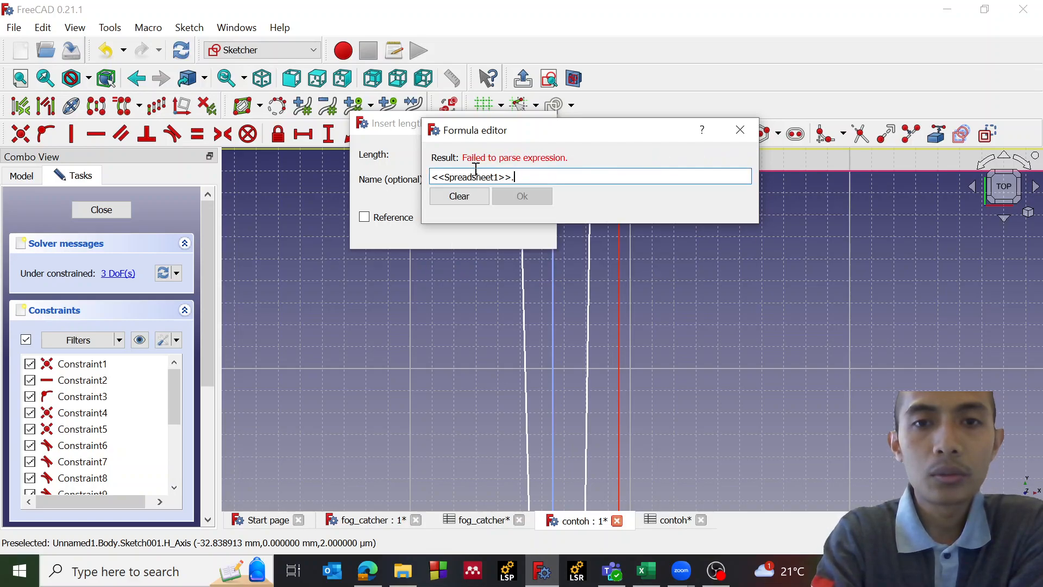
- Complete the length constraint's formula as (<<Spreadsheet1>>.width)/2 and apply it
{"action": "type", "text": "wid"}
{"action": "key", "text": "Down"}
{"action": "key", "text": "Down"}
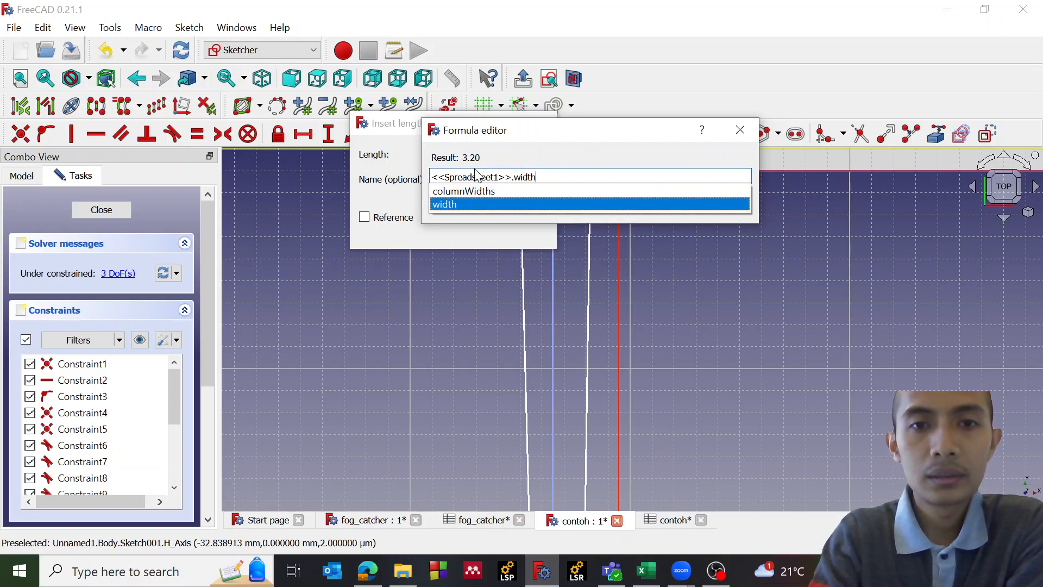
{"action": "key", "text": "Return"}
{"action": "type", "text": ")"}
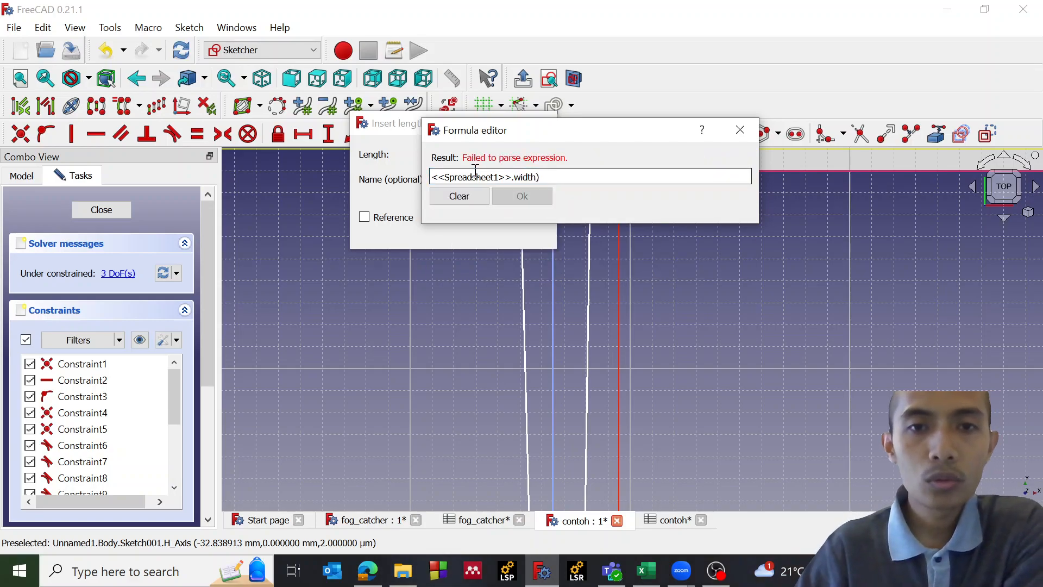
{"action": "left_click", "coordinate": [431, 177]}
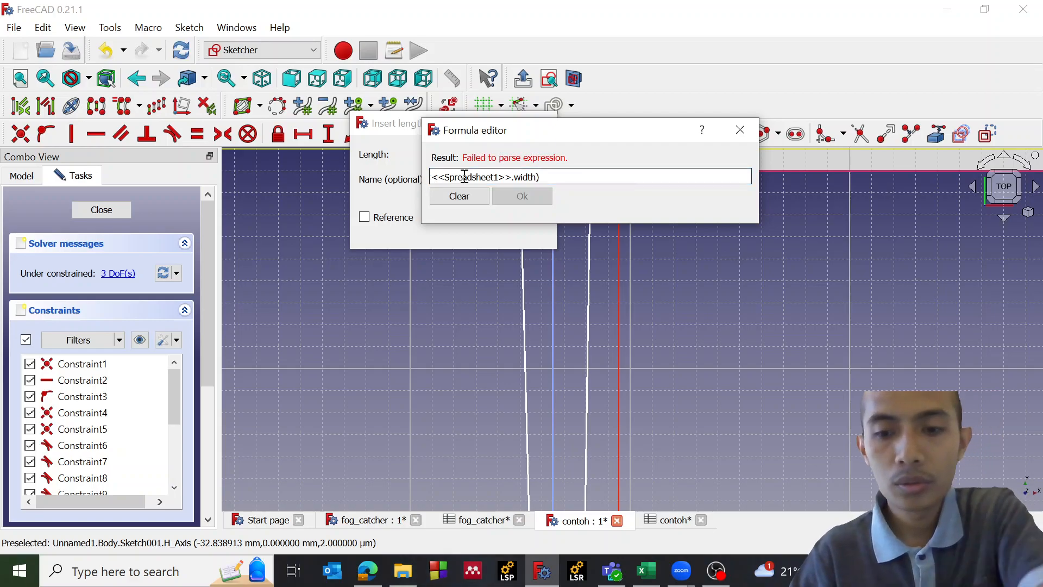
{"action": "type", "text": "("}
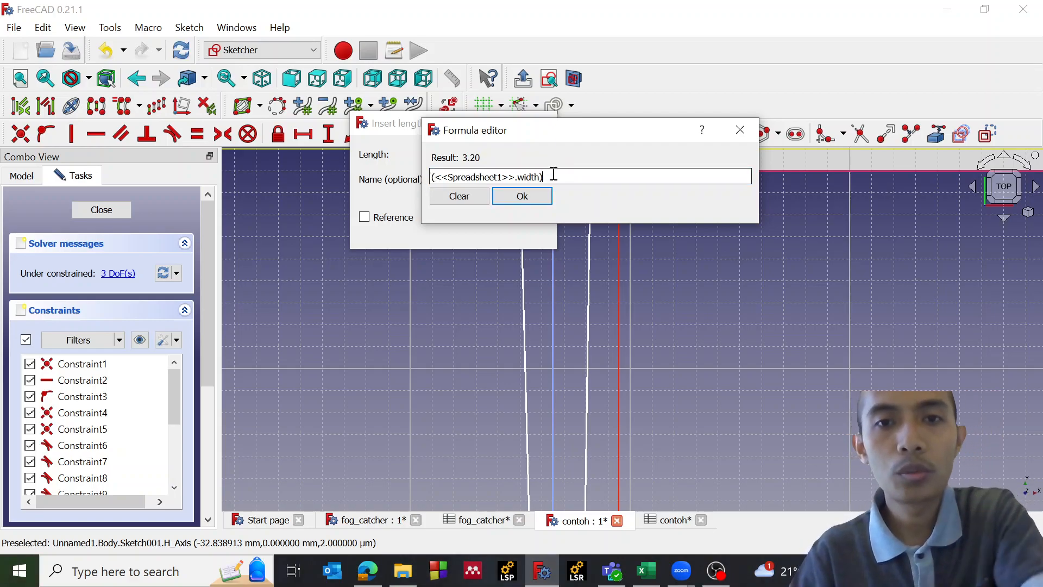
{"action": "type", "text": "/2"}
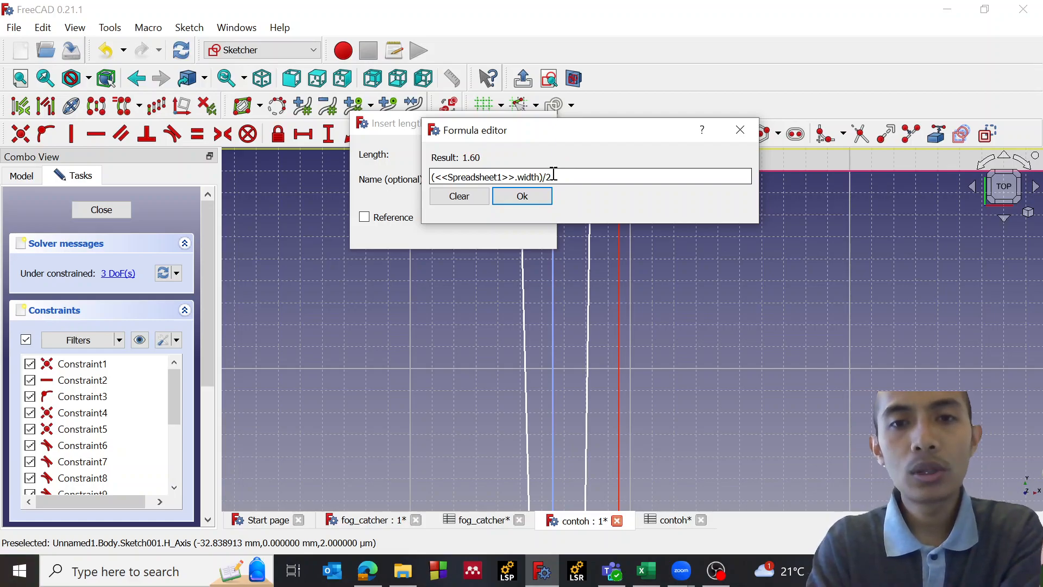
{"action": "key", "text": "Return"}
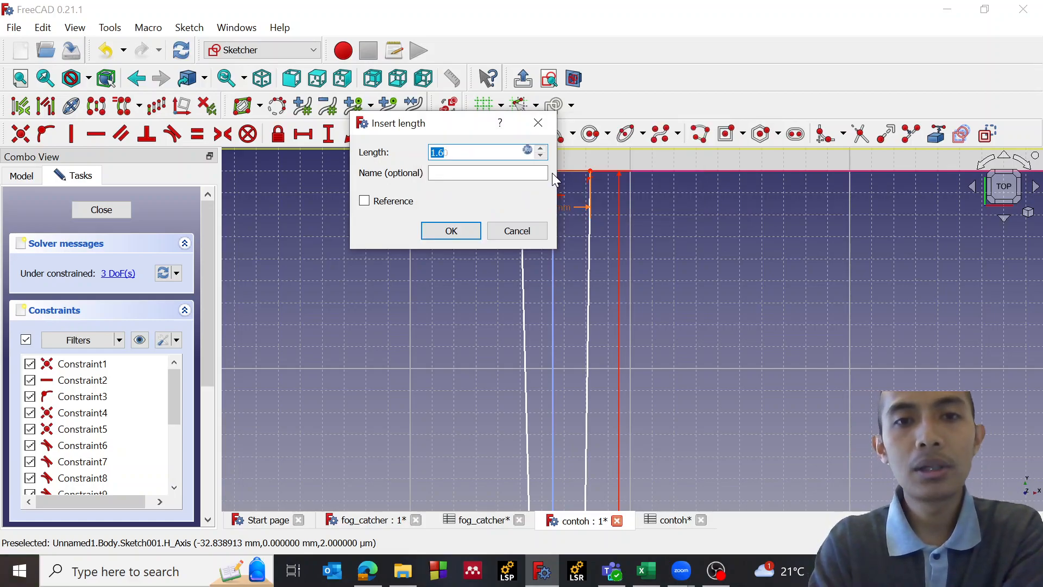
{"action": "left_click", "coordinate": [450, 231]}
{"action": "scroll", "coordinate": [548, 209], "scroll_direction": "down", "scroll_amount": 4}
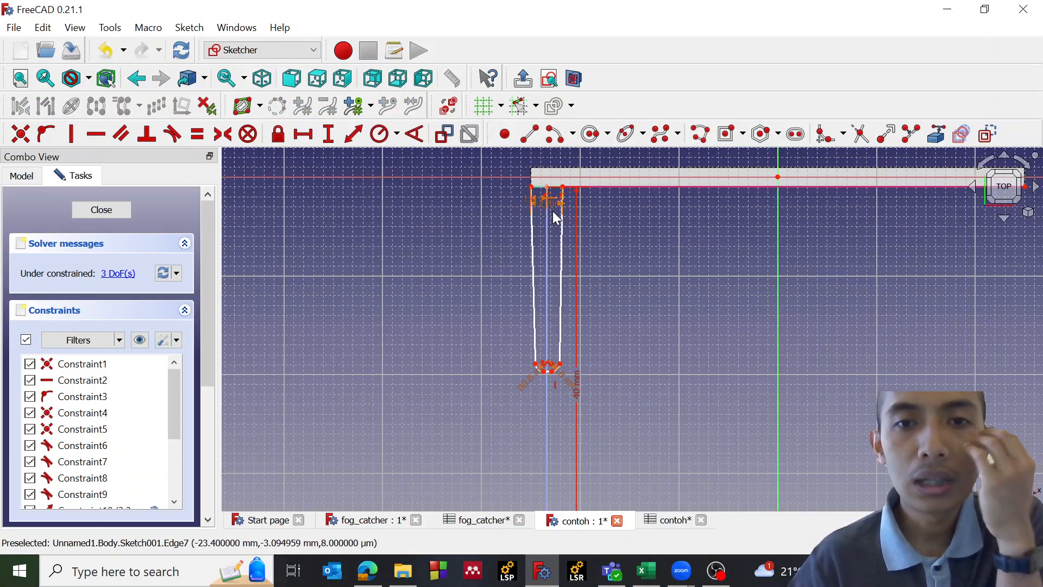
{"action": "scroll", "coordinate": [553, 211], "scroll_direction": "up", "scroll_amount": 4}
{"action": "scroll", "coordinate": [531, 200], "scroll_direction": "down", "scroll_amount": 4}
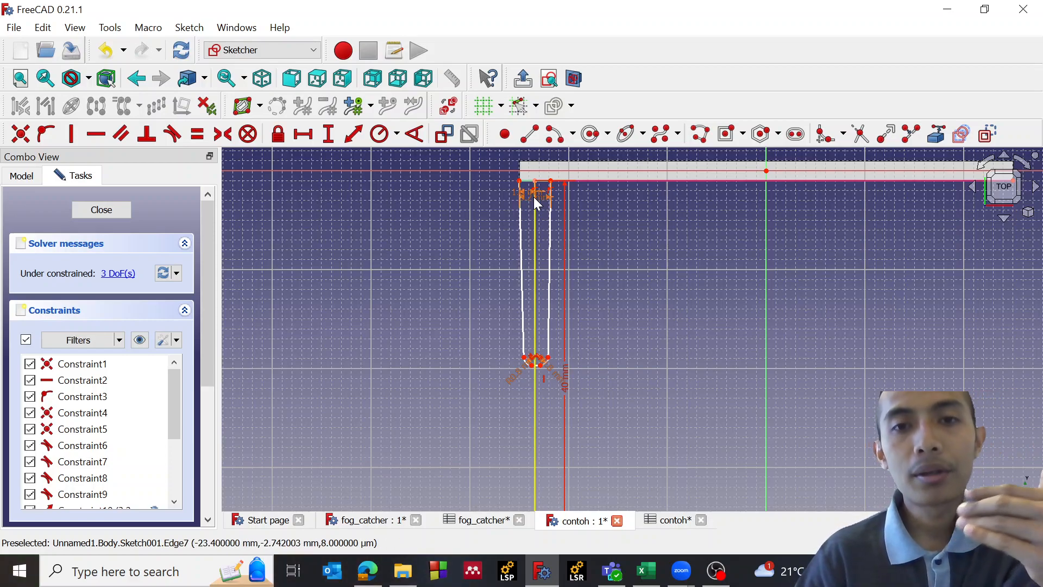
{"action": "scroll", "coordinate": [533, 197], "scroll_direction": "up", "scroll_amount": 5}
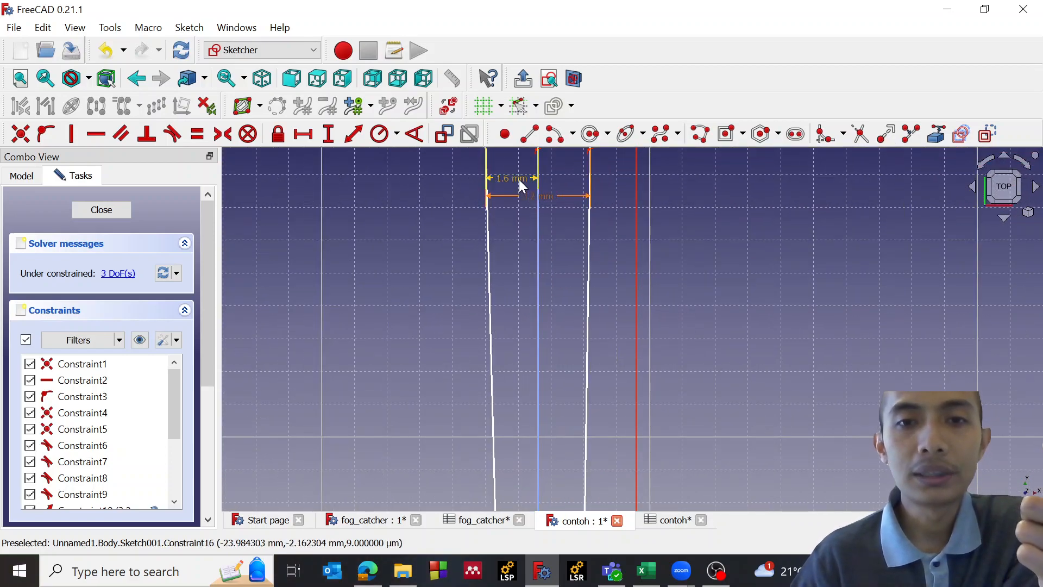
{"action": "scroll", "coordinate": [519, 179], "scroll_direction": "down", "scroll_amount": 5}
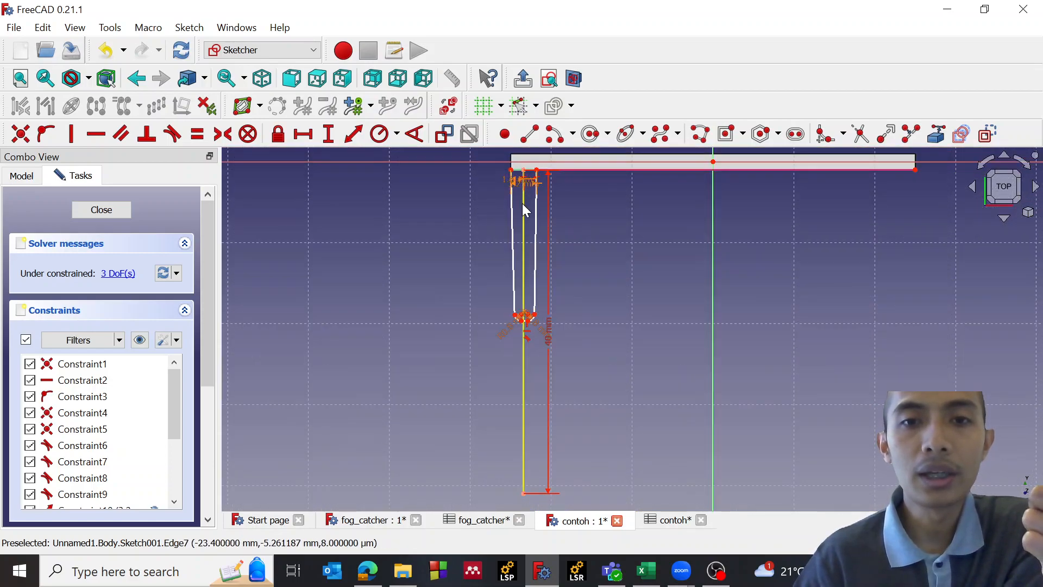
- Constrain the angle between the profile's left edge and the vertical construction line with the formula <<Spreadsheet1>>.taper
{"action": "scroll", "coordinate": [520, 209], "scroll_direction": "up", "scroll_amount": 3}
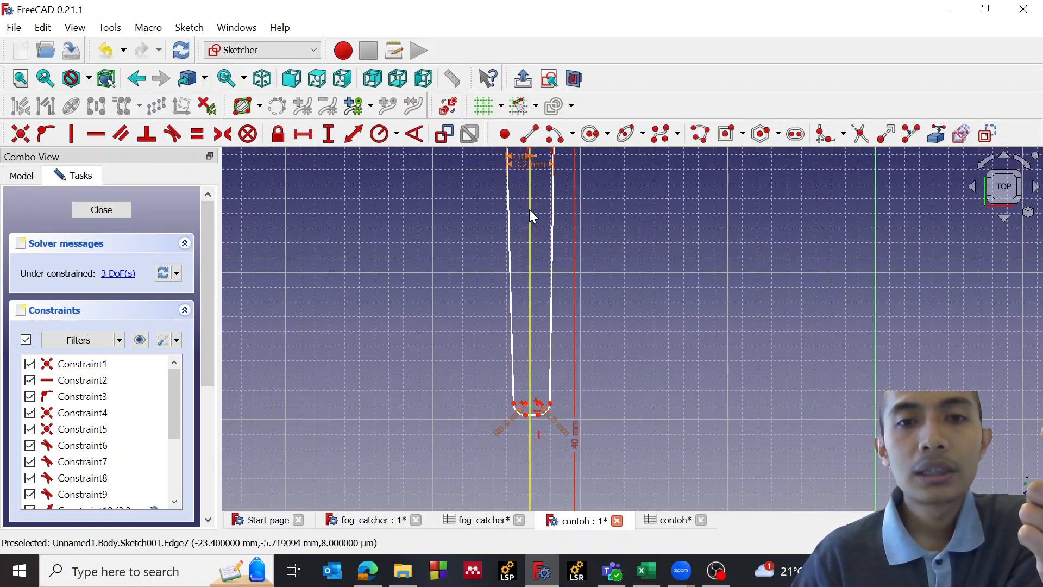
{"action": "left_click", "coordinate": [509, 224]}
{"action": "left_click", "coordinate": [531, 237]}
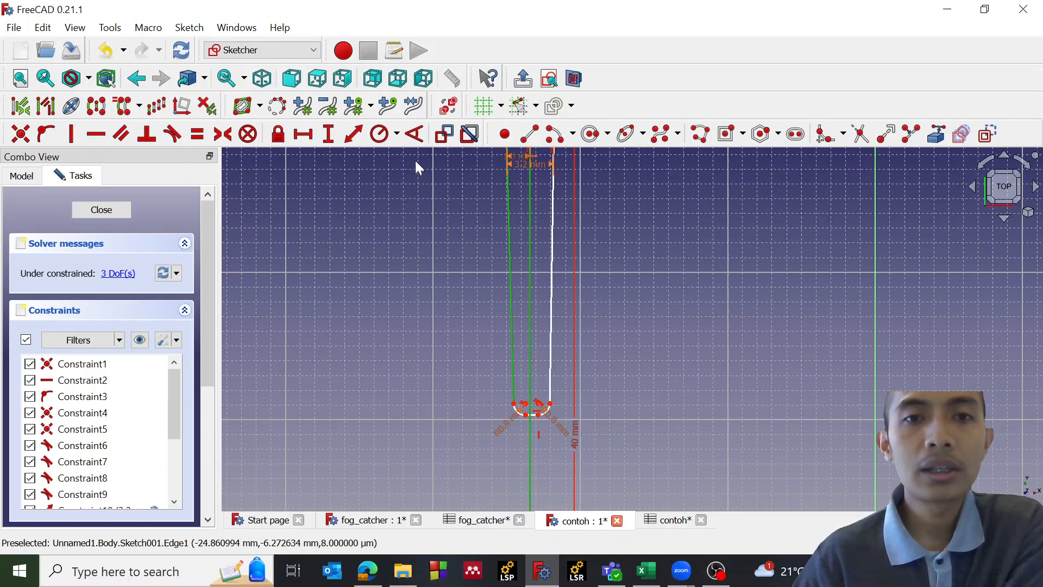
{"action": "left_click", "coordinate": [414, 134]}
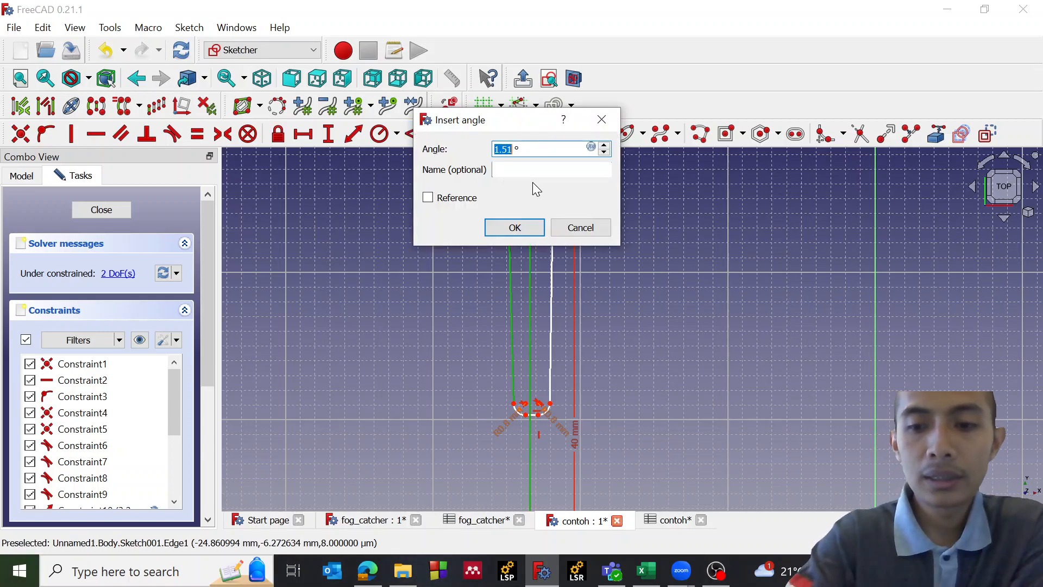
{"action": "key", "text": "equal"}
{"action": "type", "text": "<<sp"}
{"action": "key", "text": "Down"}
{"action": "key", "text": "Return"}
{"action": "type", "text": "tap"}
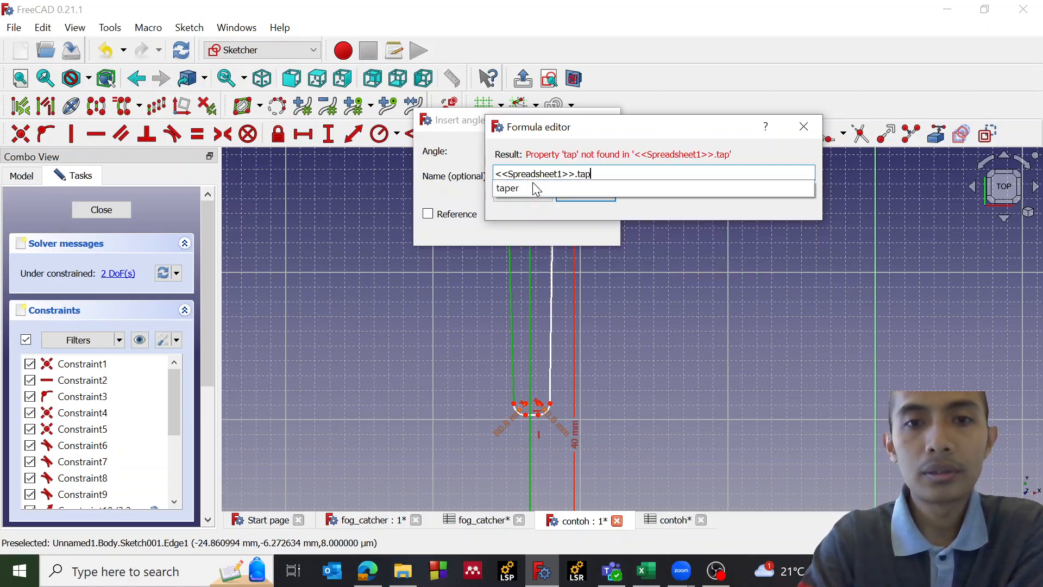
{"action": "key", "text": "Down"}
{"action": "key", "text": "Return"}
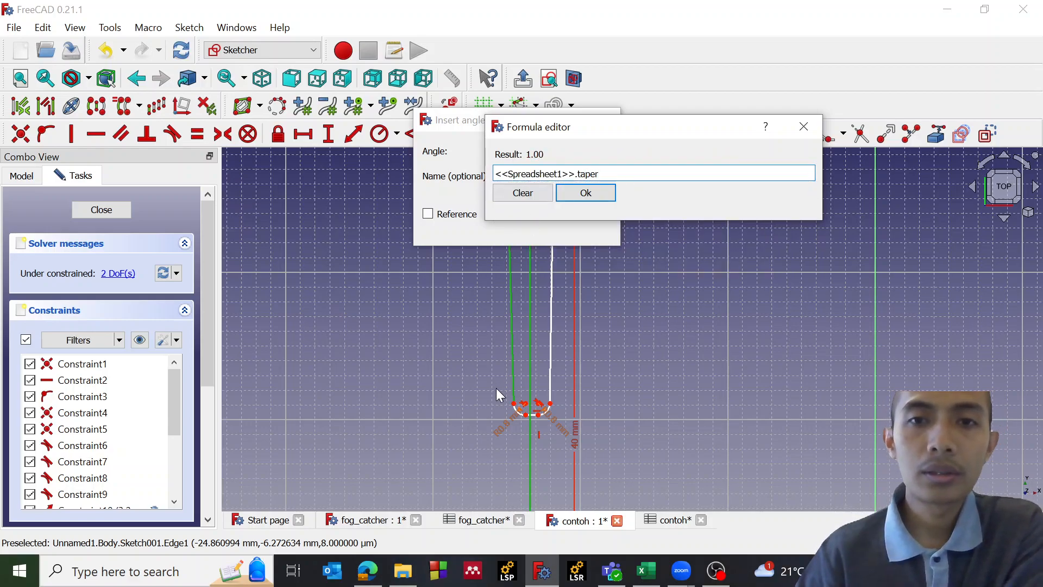
{"action": "left_click", "coordinate": [584, 193]}
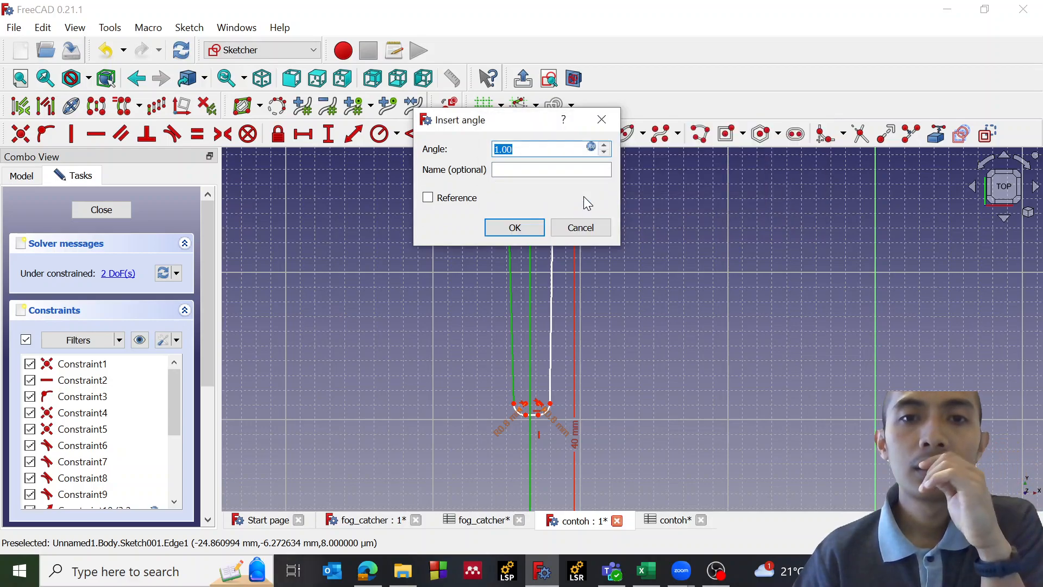
{"action": "left_click", "coordinate": [519, 226]}
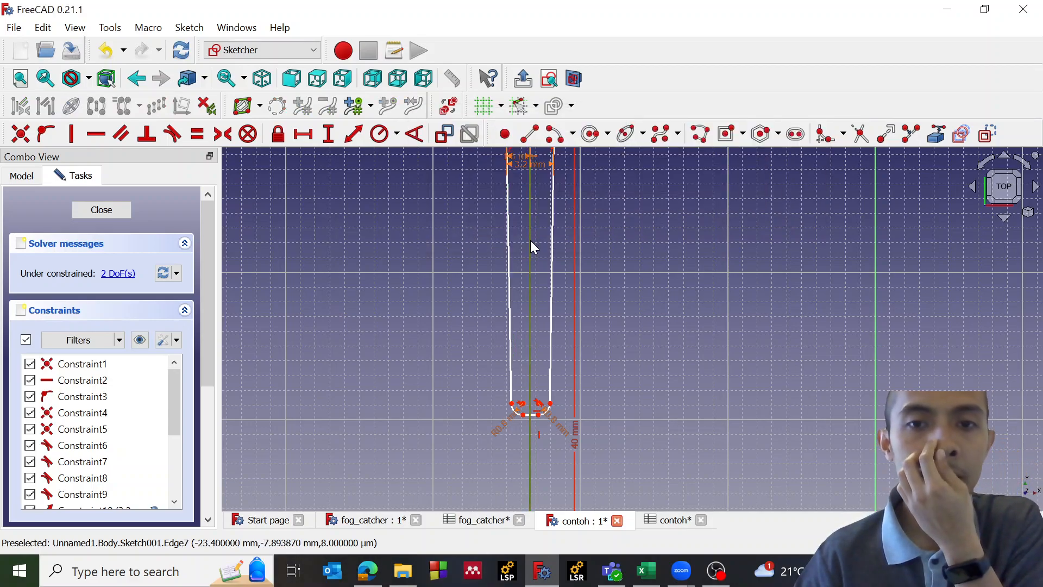
- Constrain the angle between the profile's right edge and the vertical construction line with the formula <<Spreadsheet1>>.taper
{"action": "left_click", "coordinate": [553, 244]}
{"action": "left_click", "coordinate": [415, 135]}
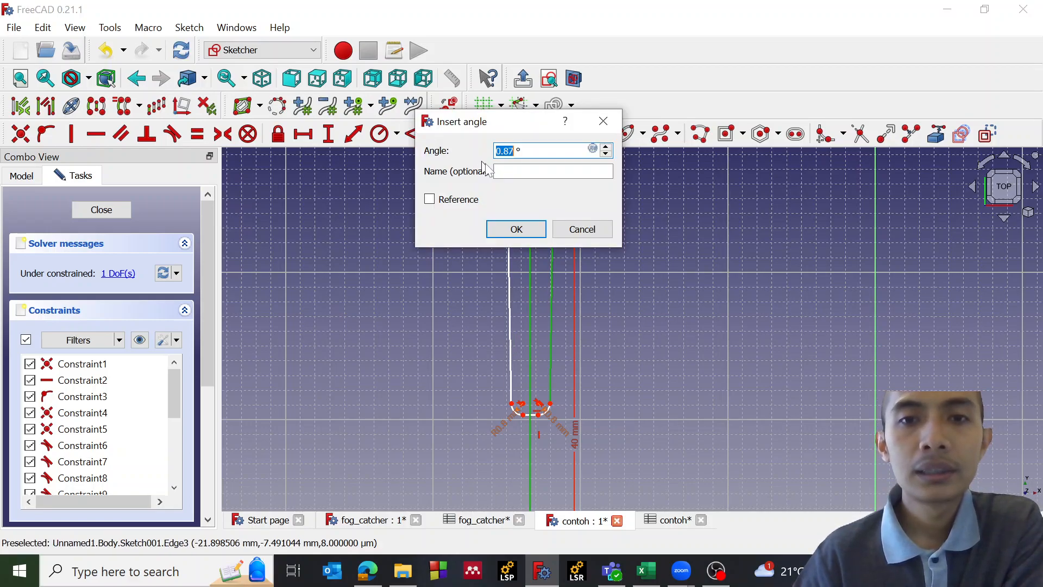
{"action": "type", "text": "="}
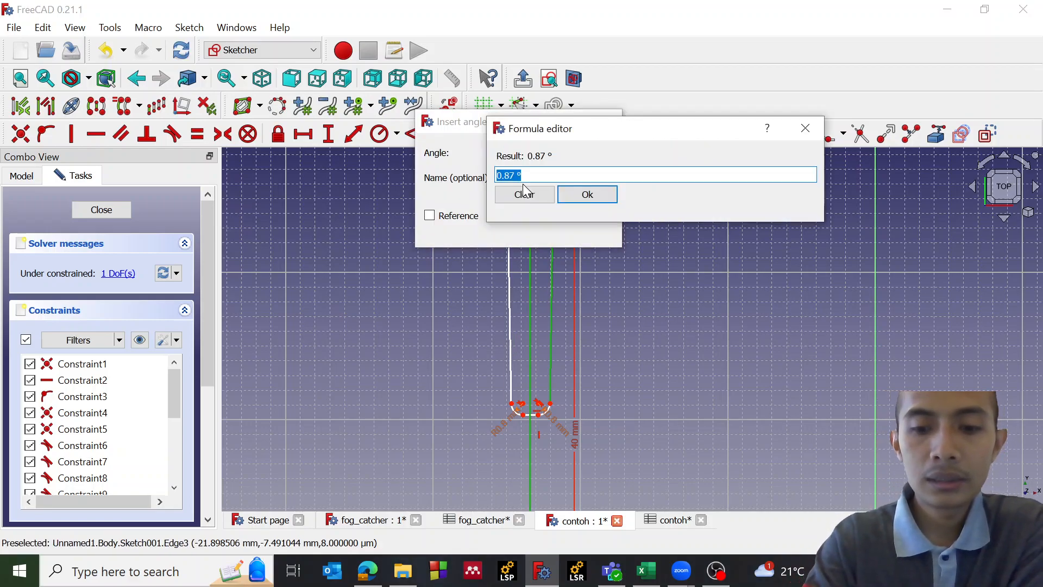
{"action": "type", "text": "<<"}
{"action": "key", "text": "Down"}
{"action": "key", "text": "Down"}
{"action": "key", "text": "Down"}
{"action": "key", "text": "Return"}
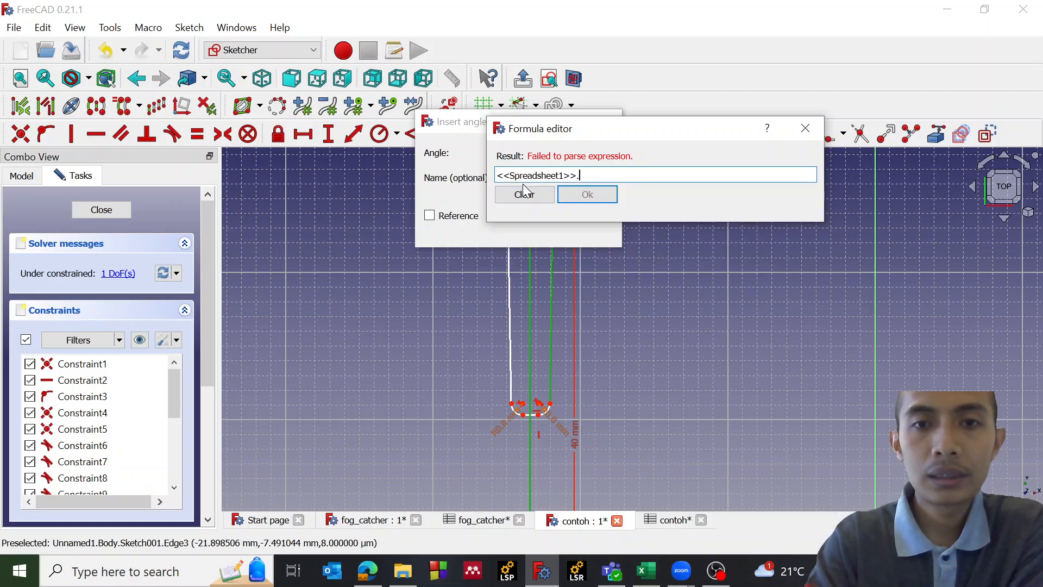
{"action": "type", "text": "ta"}
{"action": "key", "text": "Down"}
{"action": "key", "text": "Return"}
{"action": "key", "text": "Return"}
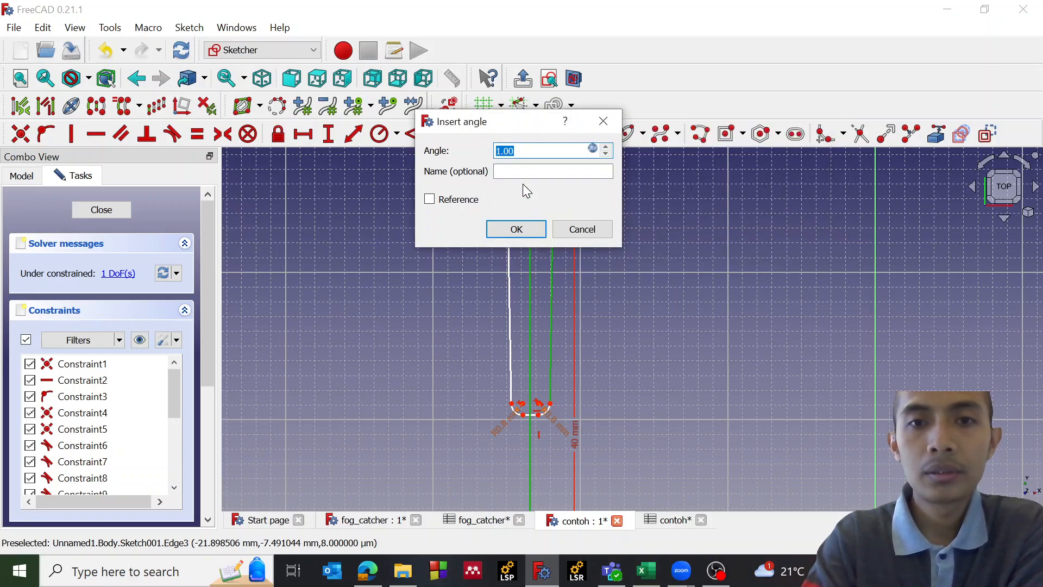
{"action": "key", "text": "Return"}
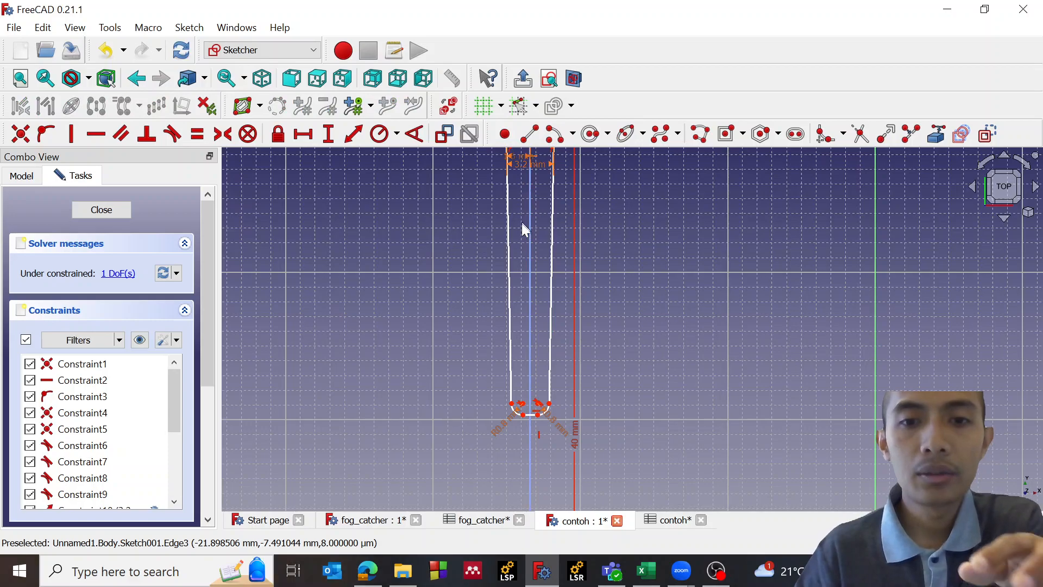
- Constrain the vertical distance from the finger profile's top to its bottom end to 40 mm and close the sketch
{"action": "left_click", "coordinate": [529, 413]}
{"action": "scroll", "coordinate": [529, 412], "scroll_direction": "down", "scroll_amount": 5}
{"action": "scroll", "coordinate": [529, 284], "scroll_direction": "up", "scroll_amount": 4}
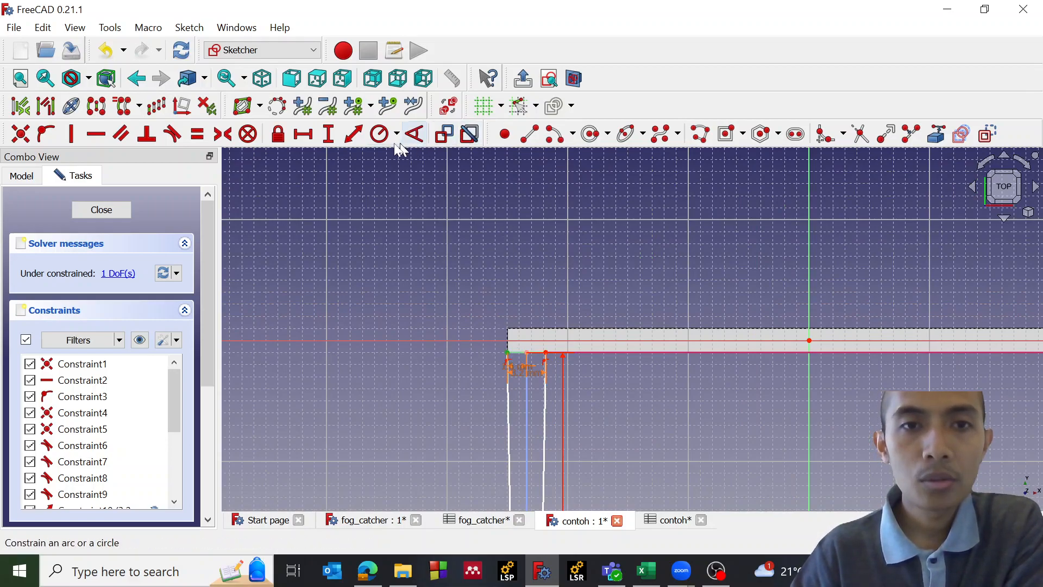
{"action": "left_click", "coordinate": [328, 133]}
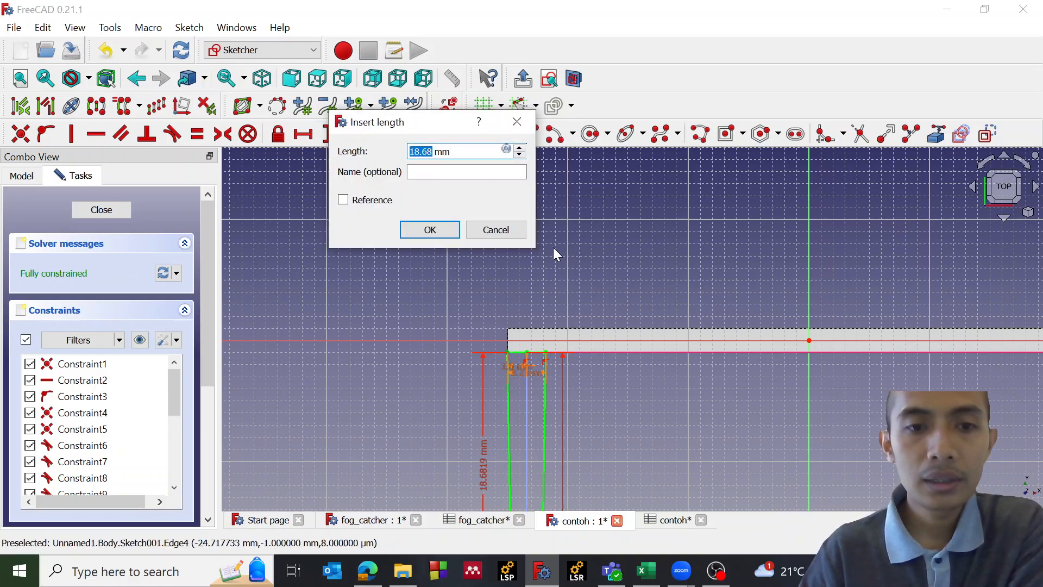
{"action": "type", "text": "40"}
{"action": "key", "text": "Return"}
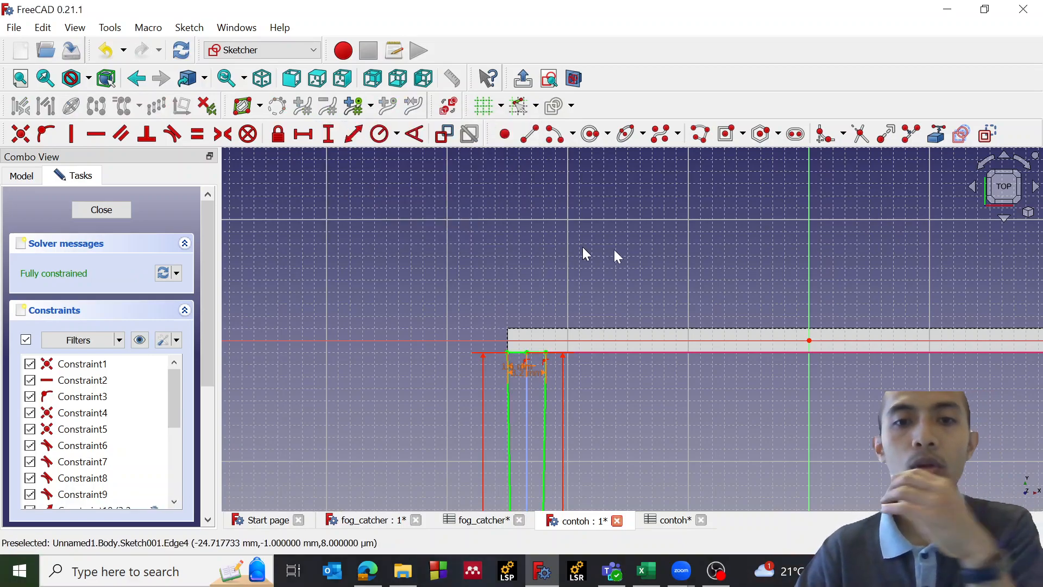
{"action": "scroll", "coordinate": [669, 315], "scroll_direction": "down", "scroll_amount": 3}
{"action": "scroll", "coordinate": [611, 478], "scroll_direction": "up", "scroll_amount": 5}
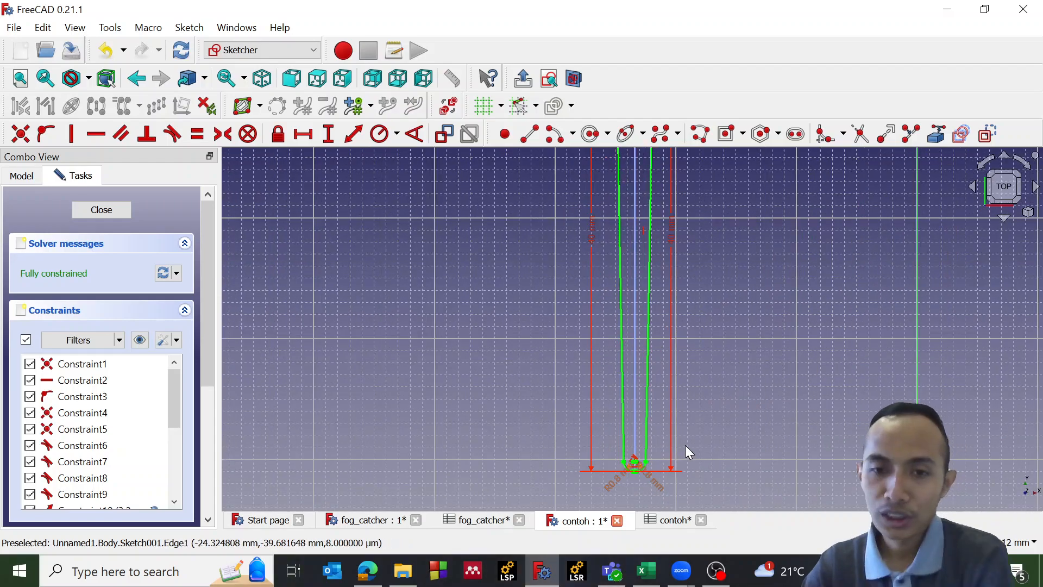
{"action": "scroll", "coordinate": [687, 442], "scroll_direction": "down", "scroll_amount": 2}
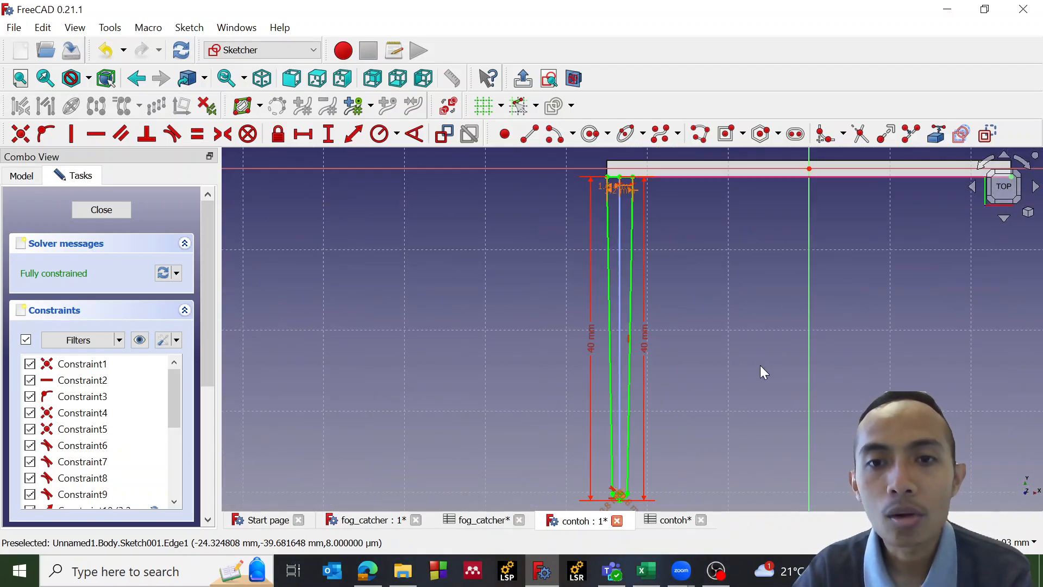
{"action": "scroll", "coordinate": [533, 316], "scroll_direction": "down", "scroll_amount": 1}
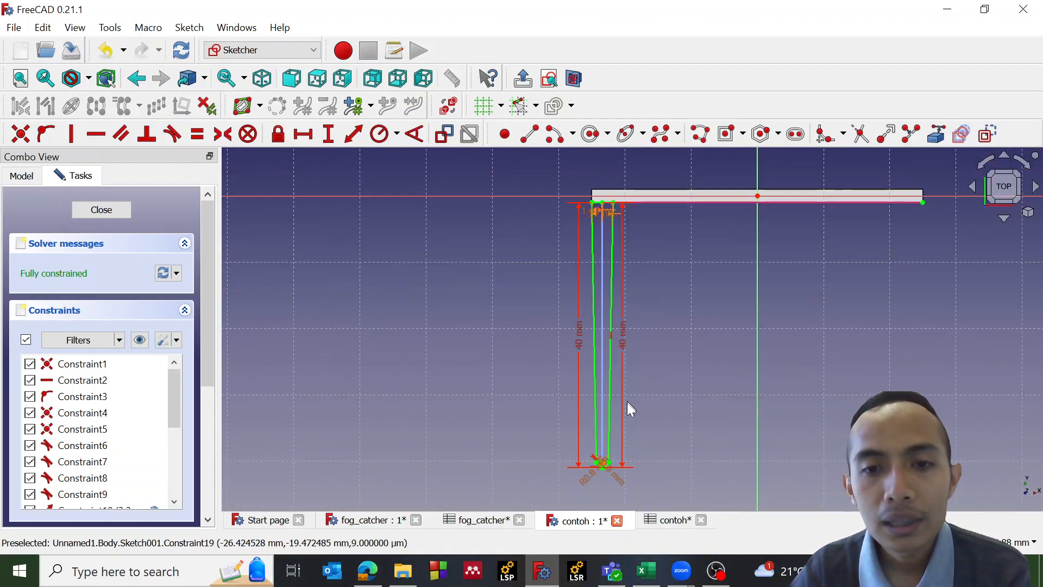
{"action": "scroll", "coordinate": [610, 471], "scroll_direction": "up", "scroll_amount": 3}
{"action": "scroll", "coordinate": [601, 455], "scroll_direction": "down", "scroll_amount": 3}
{"action": "left_click", "coordinate": [76, 214]}
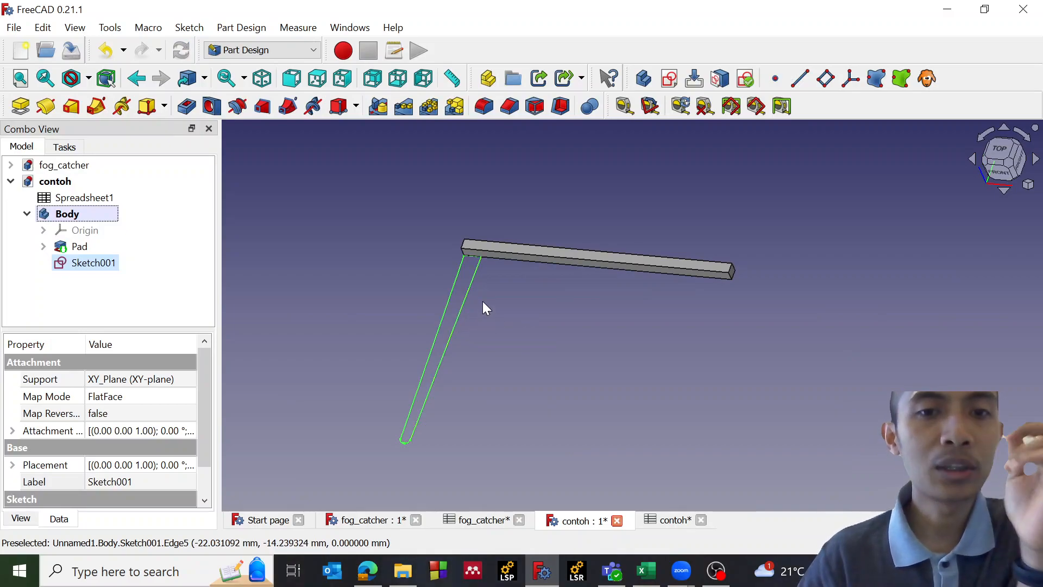
- Pad the finger sketch with its length driven by the thickness value from <<Spreadsheet1>>
{"action": "left_click", "coordinate": [20, 106]}
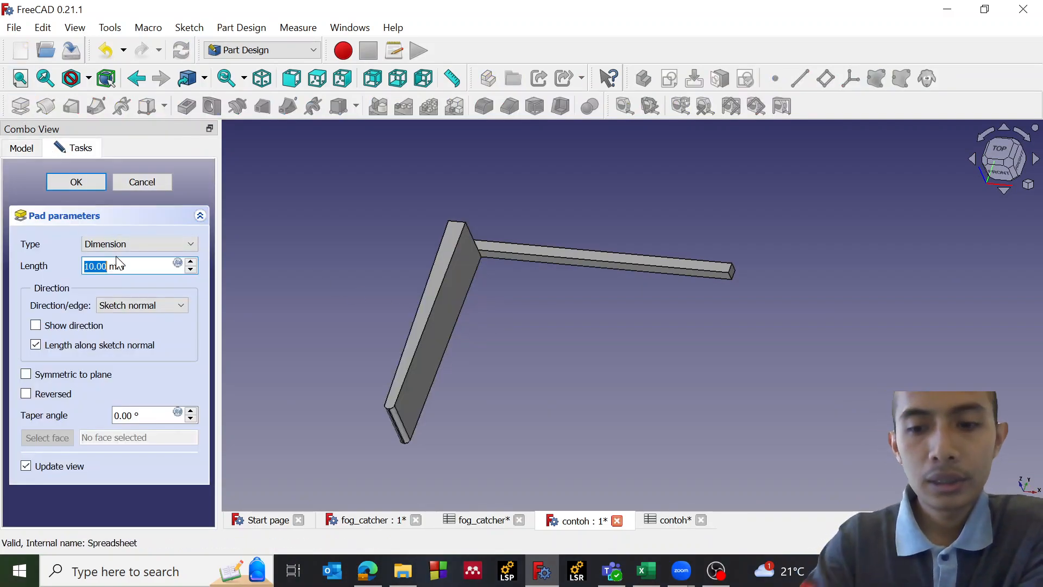
{"action": "key", "text": "equal"}
{"action": "type", "text": "<"}
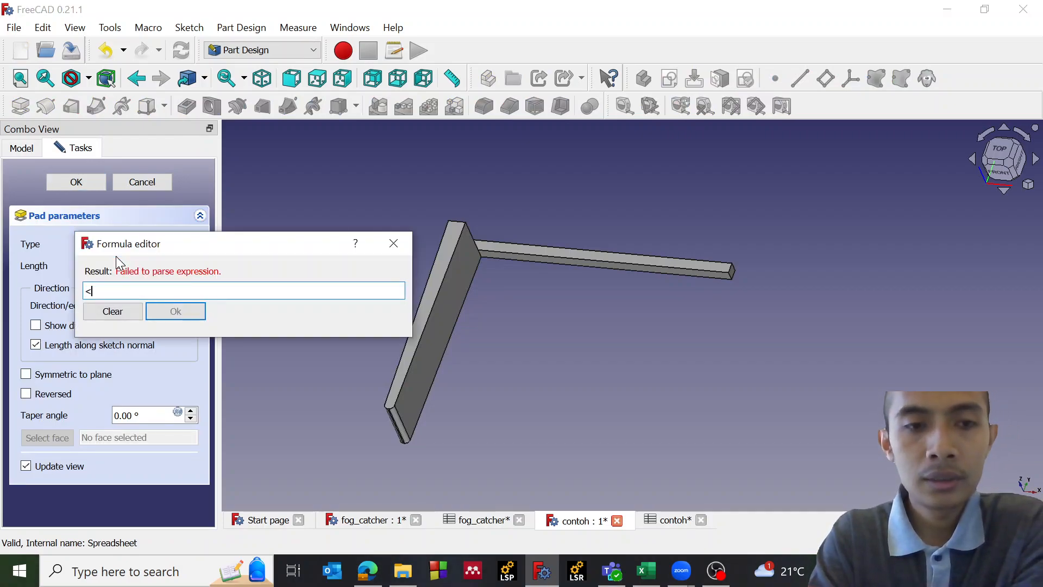
{"action": "type", "text": "<s"}
{"action": "key", "text": "Down"}
{"action": "key", "text": "Up"}
{"action": "key", "text": "Return"}
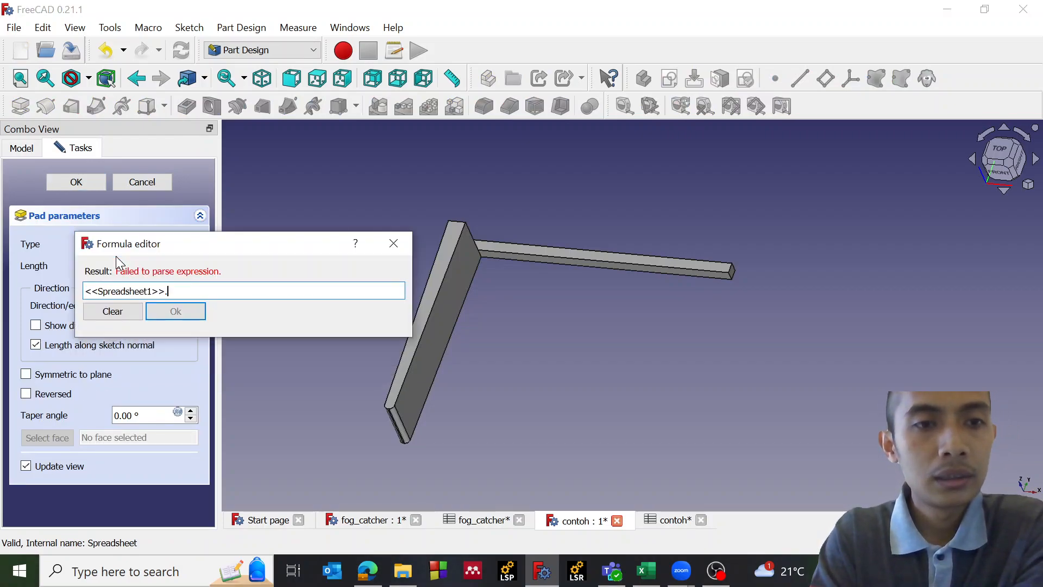
{"action": "type", "text": "thi"}
{"action": "key", "text": "Down"}
{"action": "key", "text": "Return"}
{"action": "key", "text": "Return"}
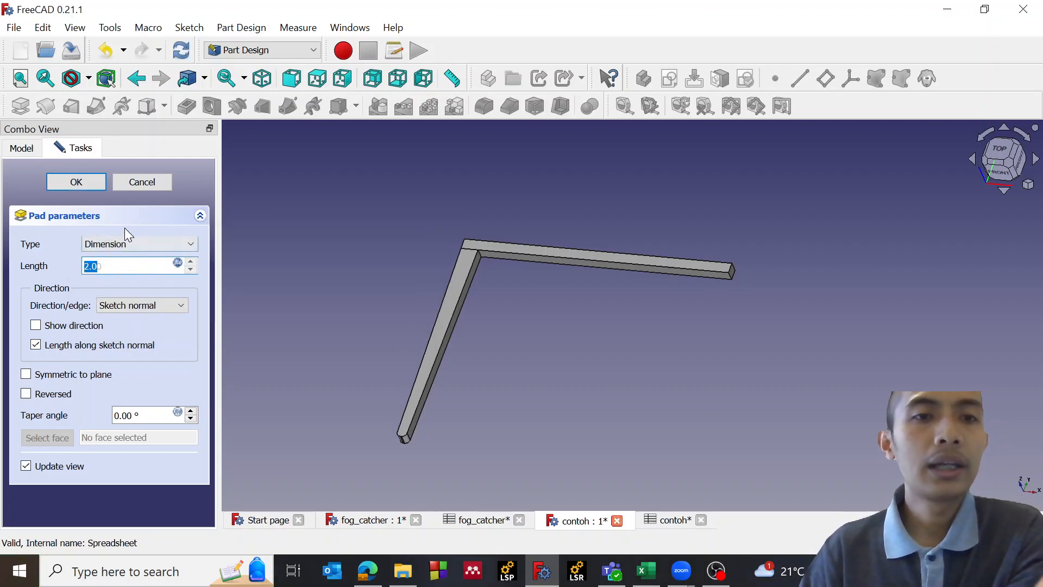
{"action": "left_click", "coordinate": [60, 182]}
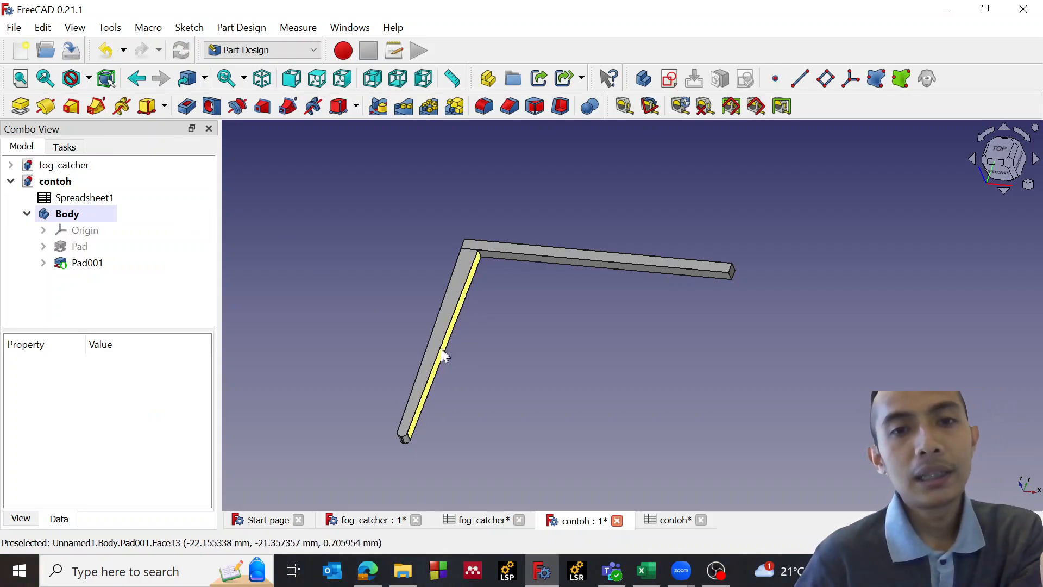
- Start a linear pattern of the finger pad along the horizontal sketch axis and begin its length formula with (<<Spreadsheet1>>.length)
{"action": "left_click", "coordinate": [83, 264]}
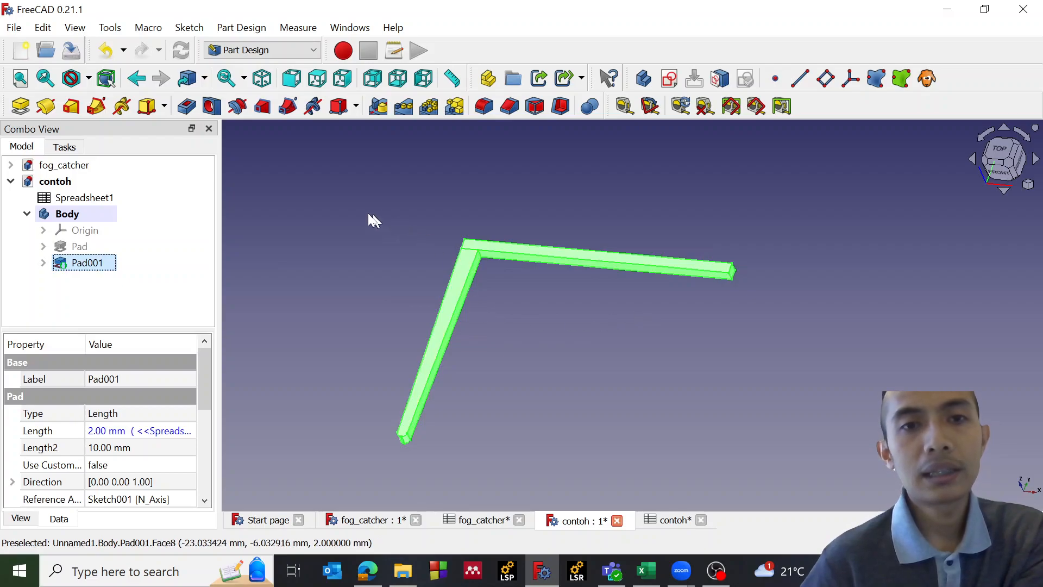
{"action": "left_click", "coordinate": [405, 107]}
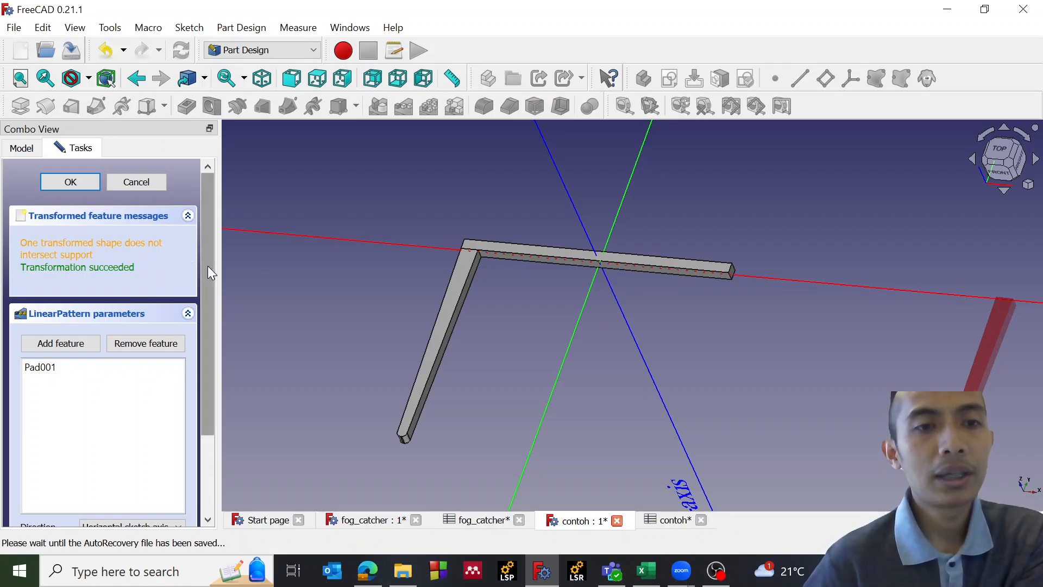
{"action": "scroll", "coordinate": [208, 266], "scroll_direction": "down", "scroll_amount": 4}
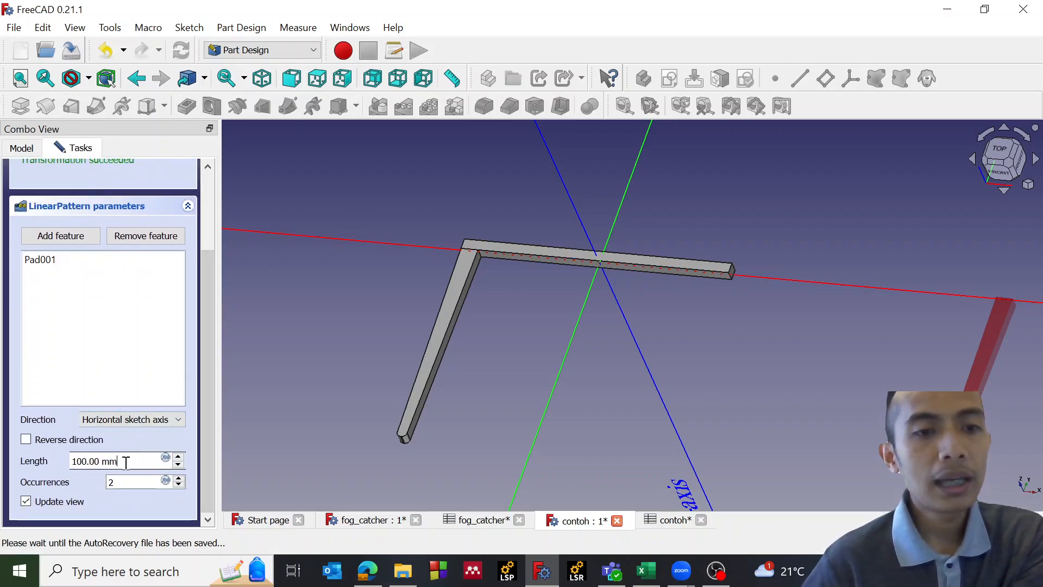
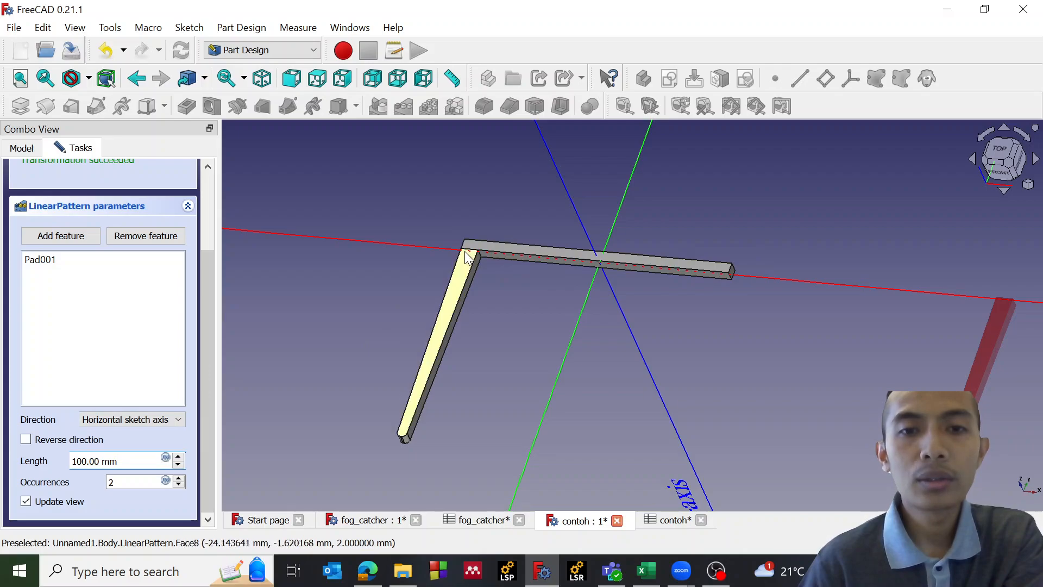
{"action": "left_click_drag", "start_coordinate": [136, 461], "coordinate": [71, 461]}
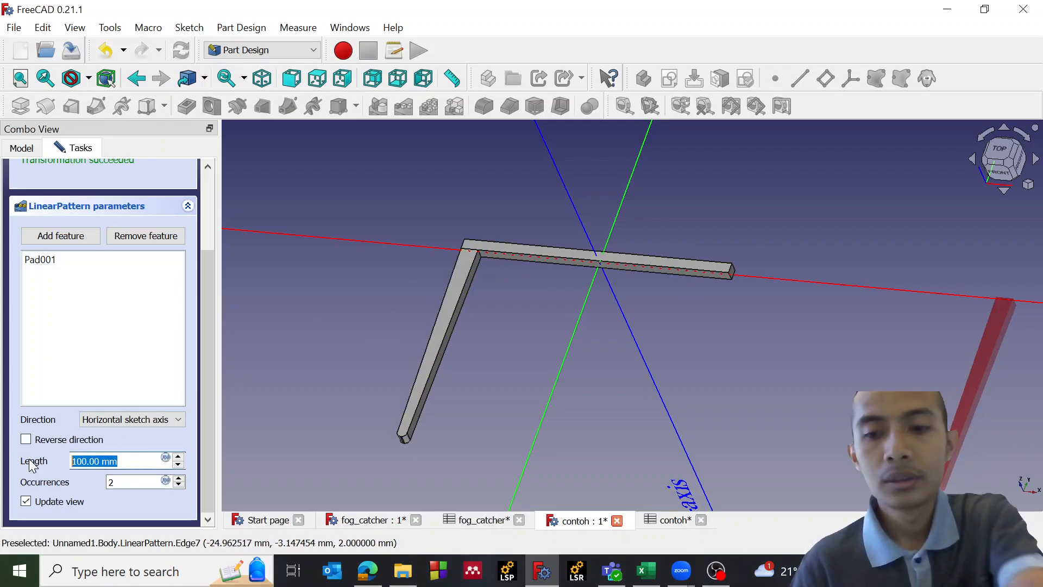
{"action": "key", "text": "equal"}
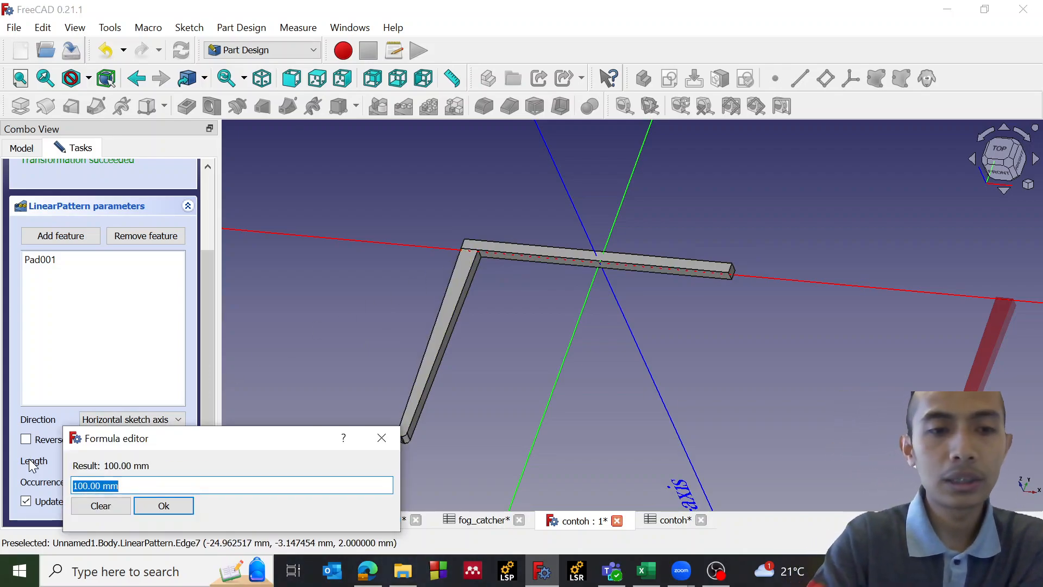
{"action": "type", "text": "<<"}
{"action": "key", "text": "Down"}
{"action": "key", "text": "Down"}
{"action": "type", "text": "."}
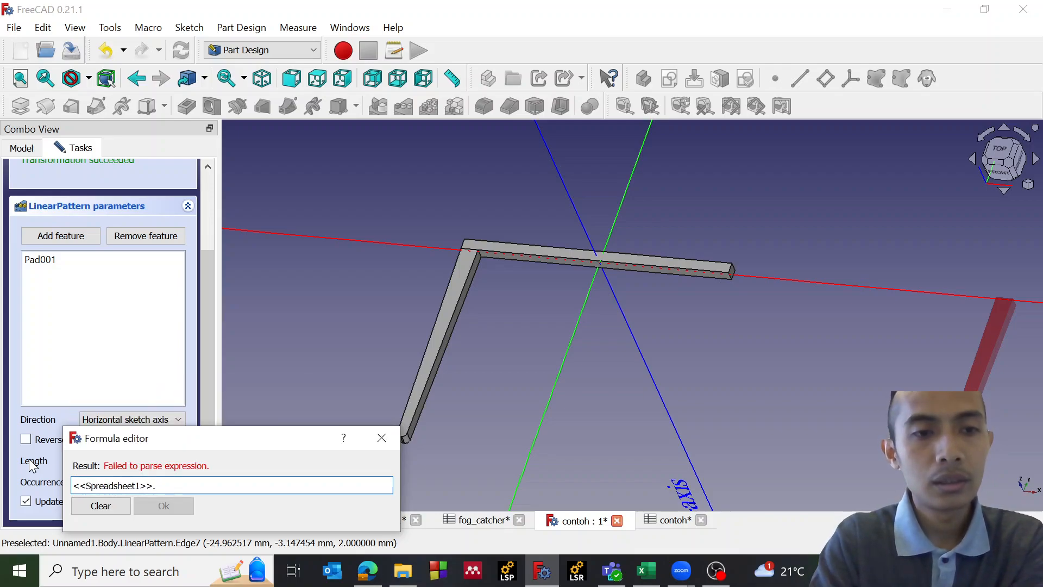
{"action": "type", "text": "l"}
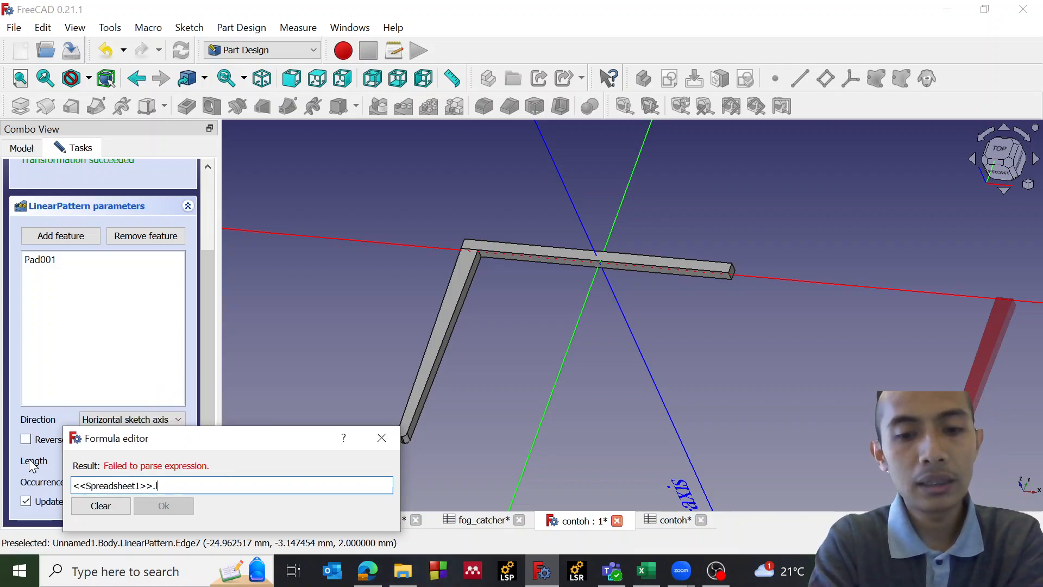
{"action": "type", "text": "ength"}
{"action": "key", "text": "Down"}
{"action": "key", "text": "Return"}
{"action": "type", "text": ")"}
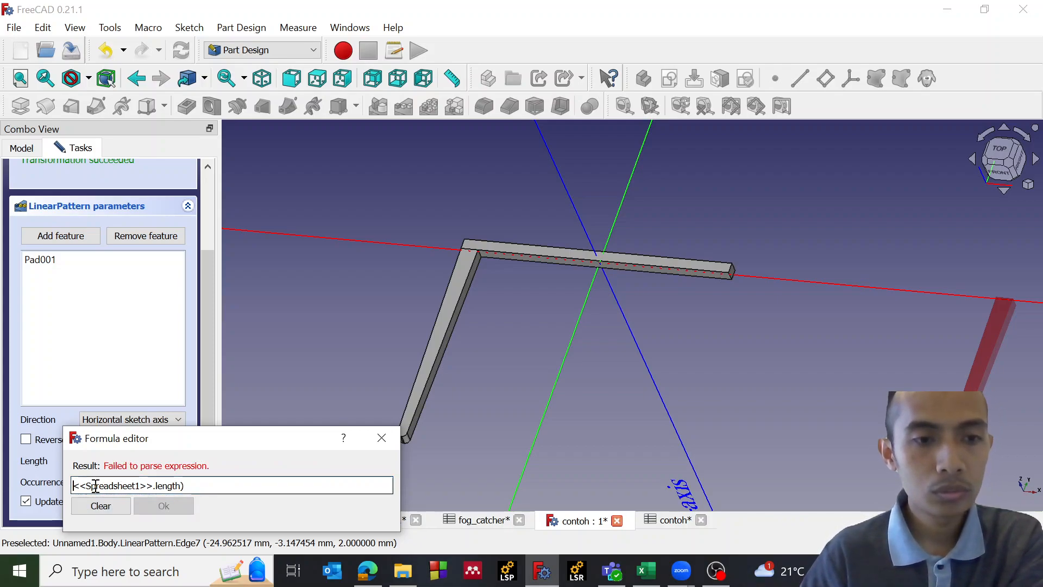
{"action": "key", "text": "Home"}
{"action": "type", "text": "("}
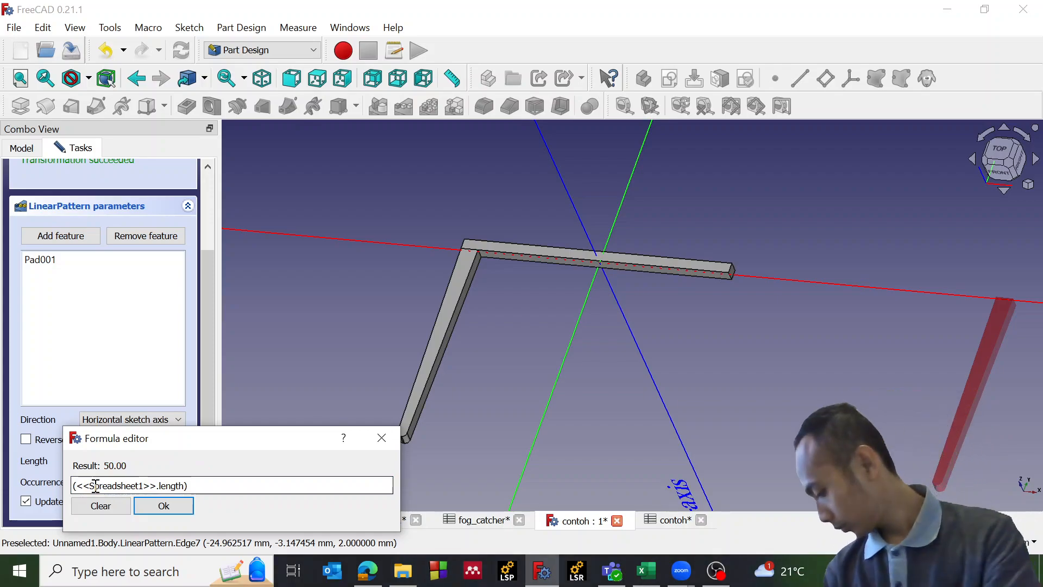
- Complete the pattern's length formula as (<<Spreadsheet1>>.length)-(<<Spreadsheet1>>.width) and apply it
{"action": "left_click", "coordinate": [200, 484]}
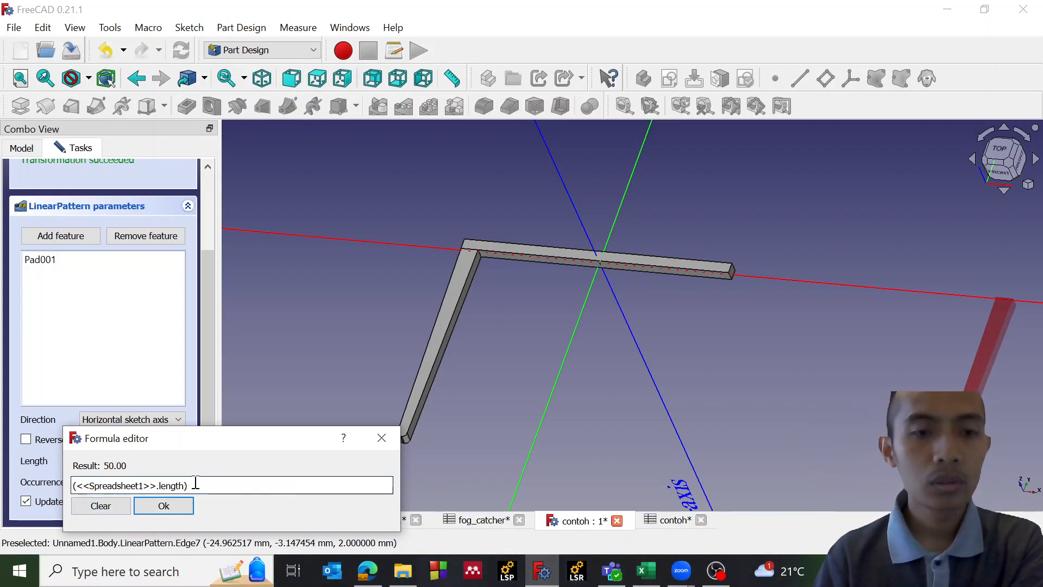
{"action": "type", "text": "-(<<"}
{"action": "key", "text": "Down"}
{"action": "key", "text": "Down"}
{"action": "key", "text": "Down"}
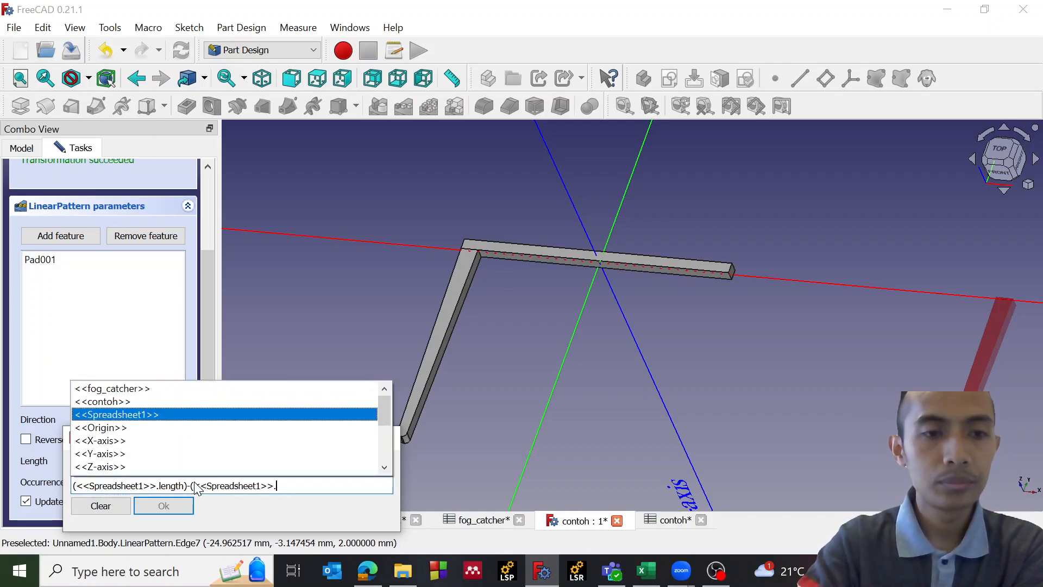
{"action": "key", "text": "Return"}
{"action": "type", "text": "wi"}
{"action": "key", "text": "Down"}
{"action": "key", "text": "Down"}
{"action": "key", "text": "Return"}
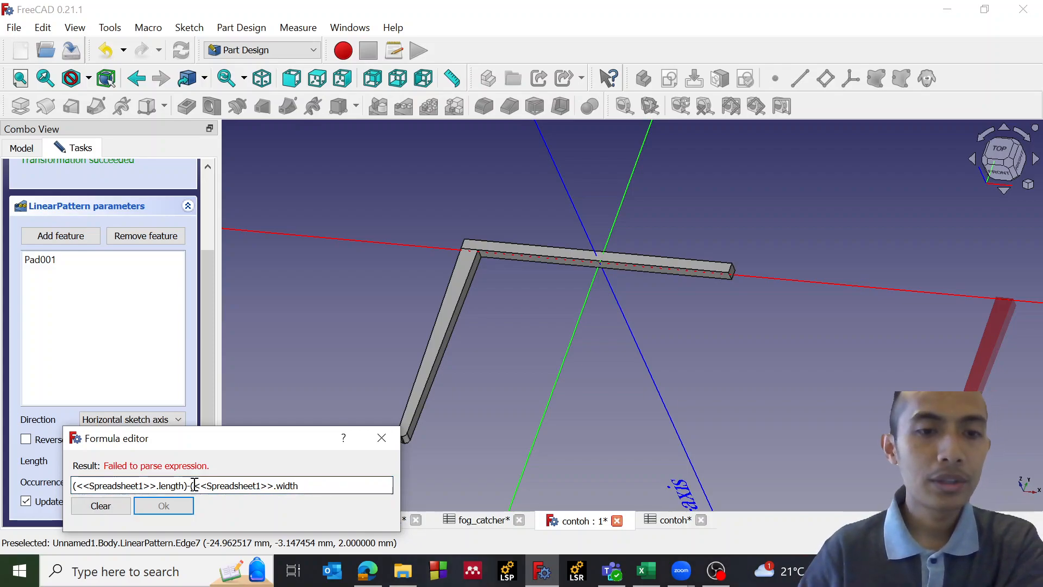
{"action": "type", "text": ")"}
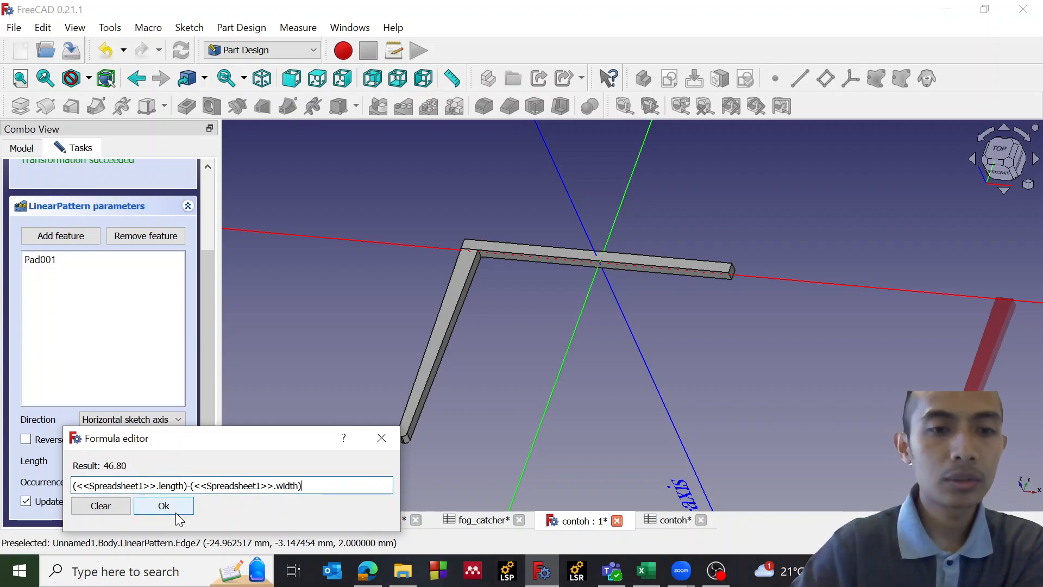
{"action": "left_click", "coordinate": [174, 505]}
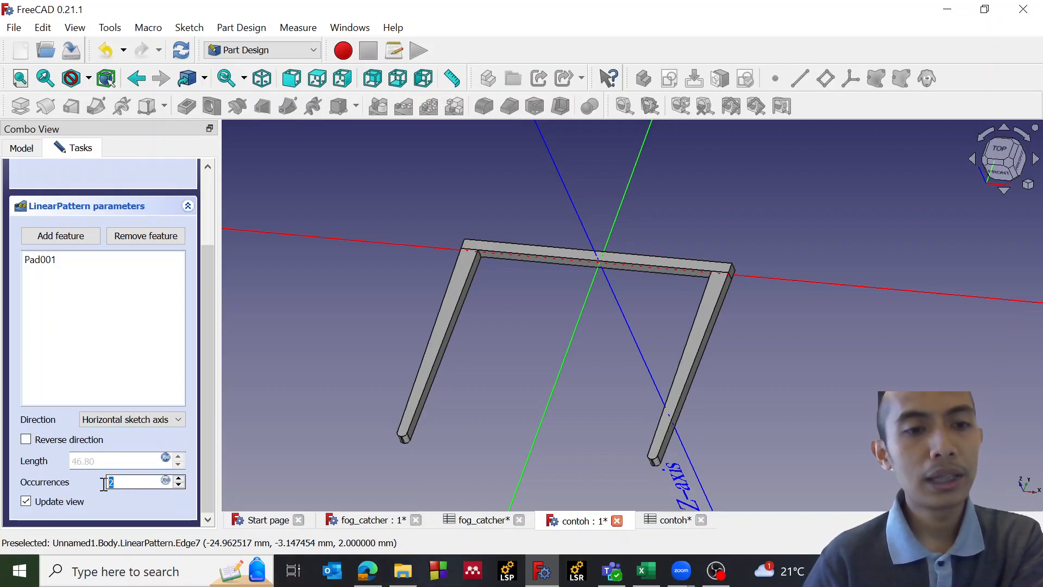
- Drive the pattern's number of occurrences with the formula <<Spreadsheet1>>.teeth and finish the linear pattern
{"action": "key", "text": "equal"}
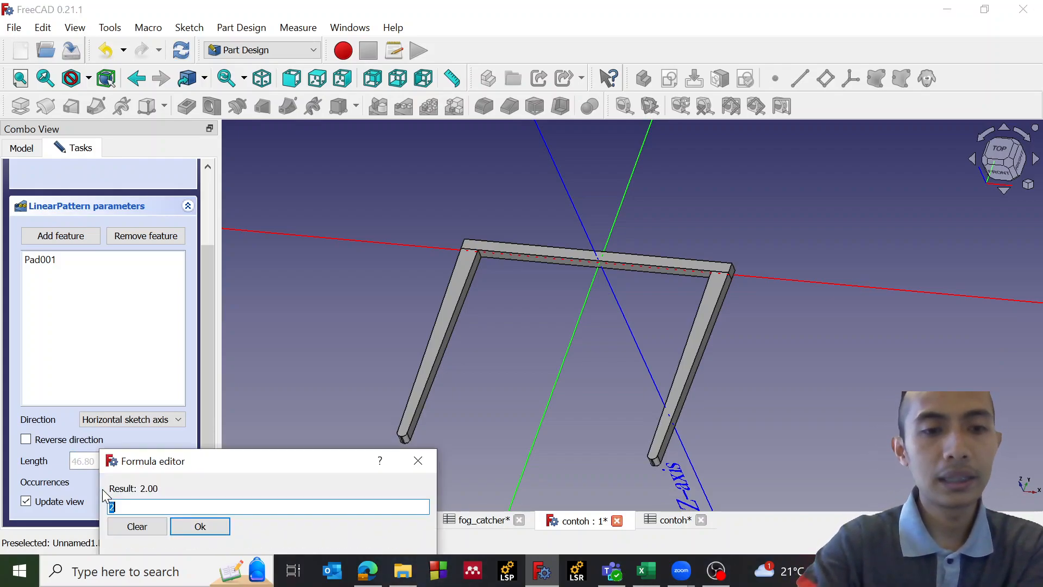
{"action": "type", "text": "<<"}
{"action": "key", "text": "Down"}
{"action": "key", "text": "Down"}
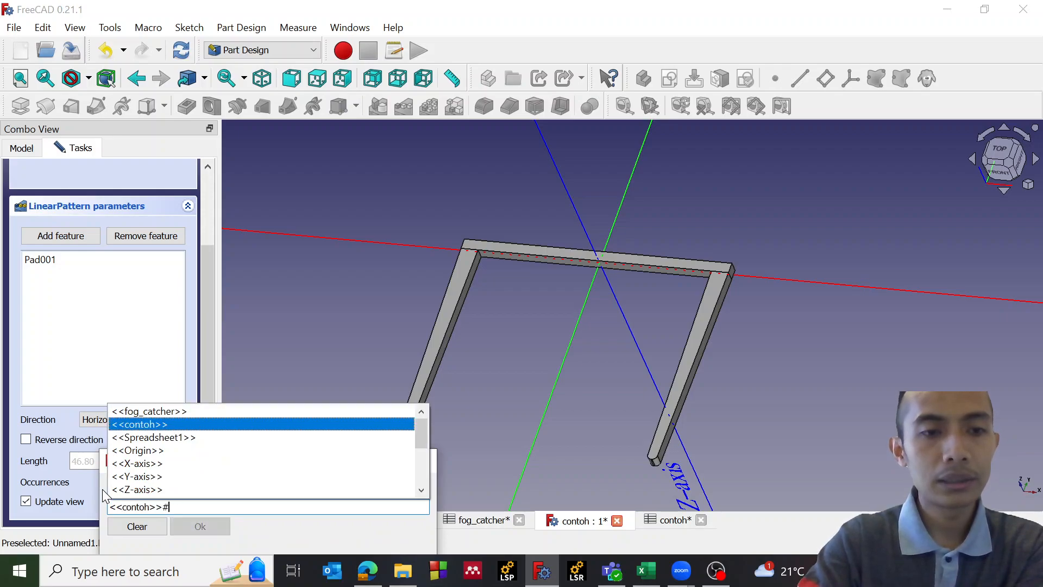
{"action": "key", "text": "Down"}
{"action": "key", "text": "Return"}
{"action": "type", "text": "tee"}
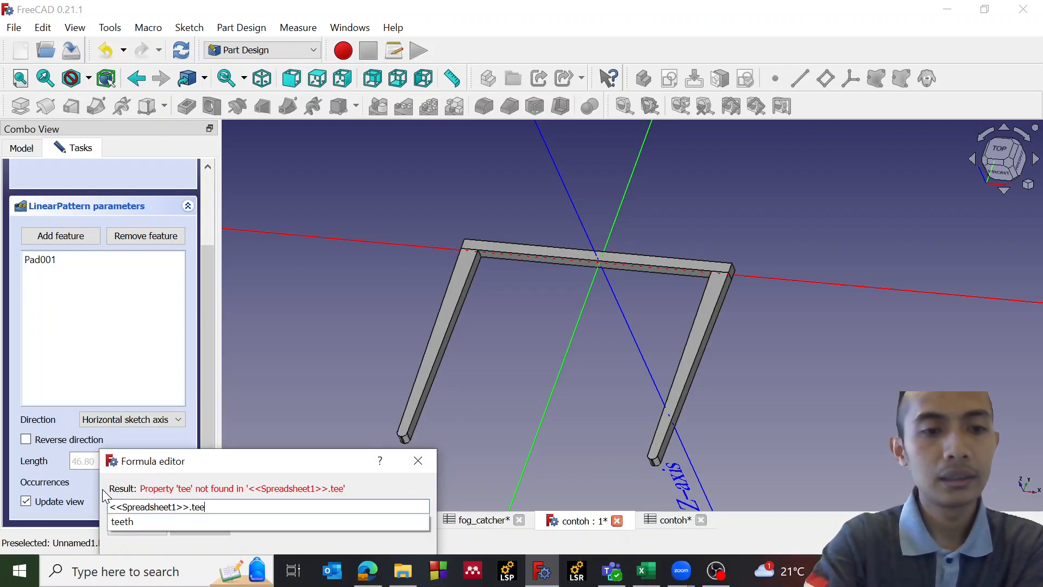
{"action": "key", "text": "Down"}
{"action": "key", "text": "Return"}
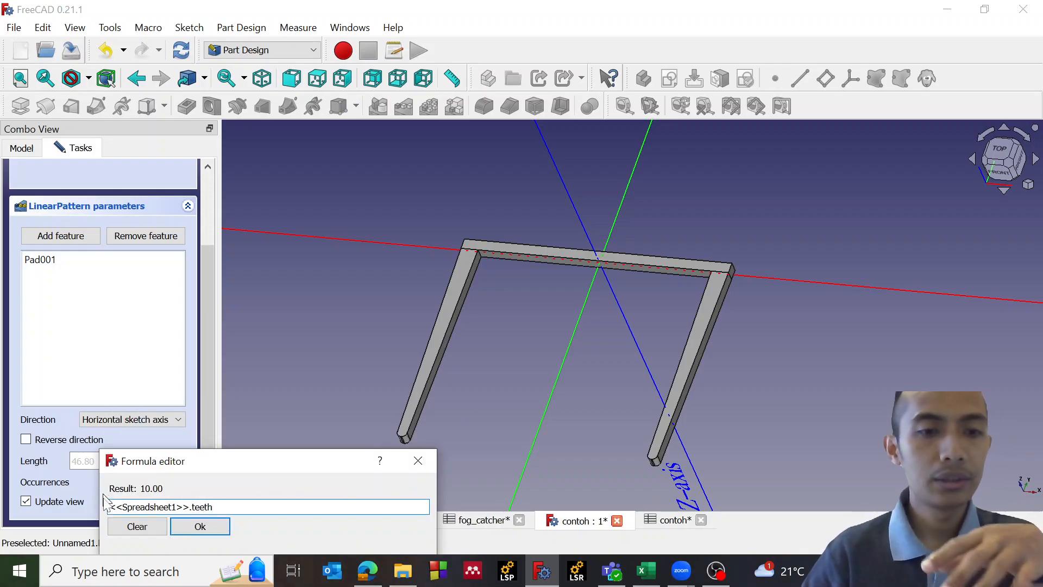
{"action": "left_click", "coordinate": [217, 527]}
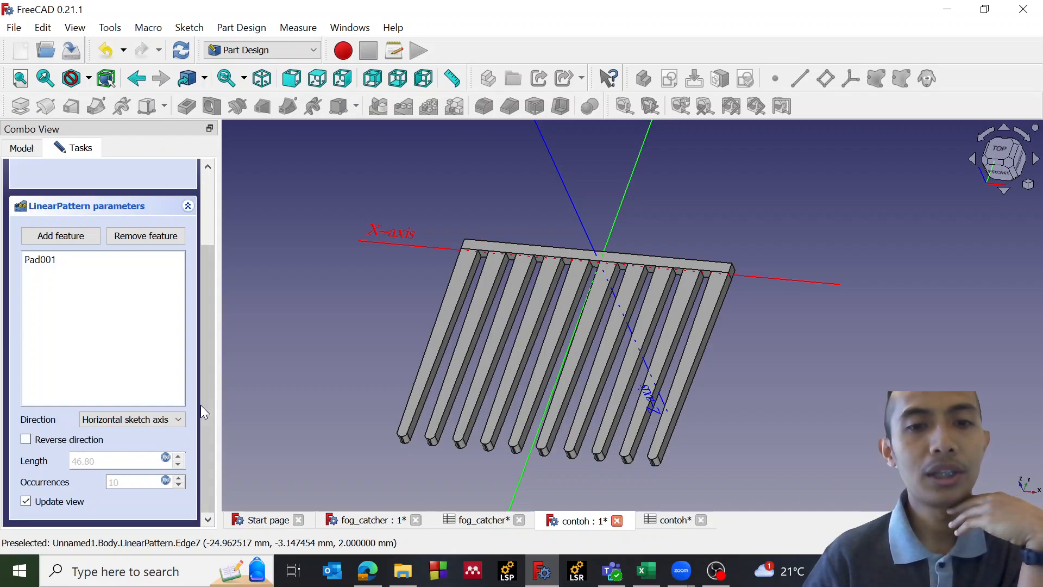
{"action": "left_click_drag", "start_coordinate": [207, 400], "coordinate": [202, 327]}
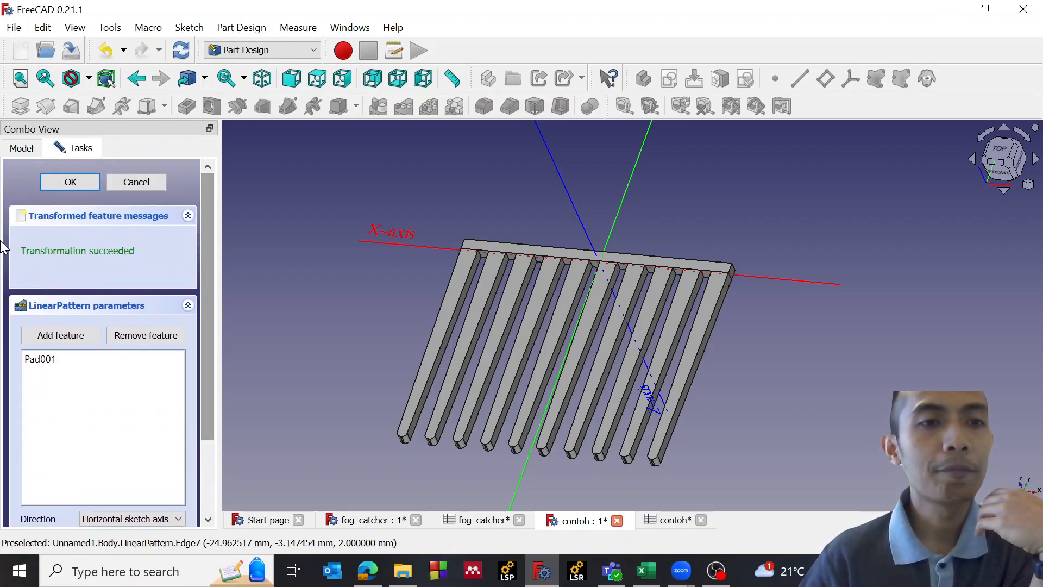
{"action": "left_click", "coordinate": [71, 181]}
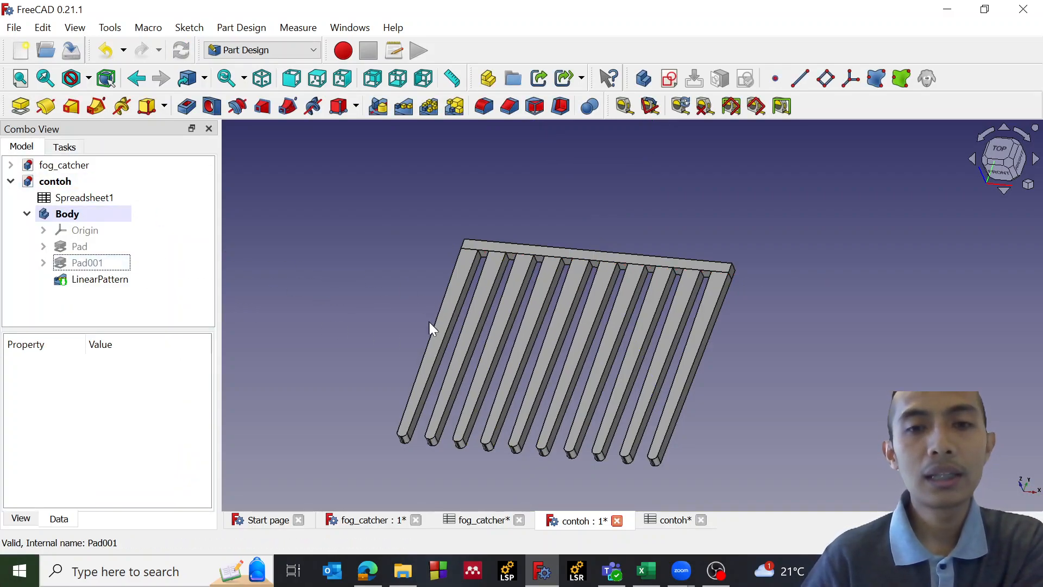
{"action": "middle_click_drag", "start_coordinate": [354, 327], "coordinate": [446, 329]}
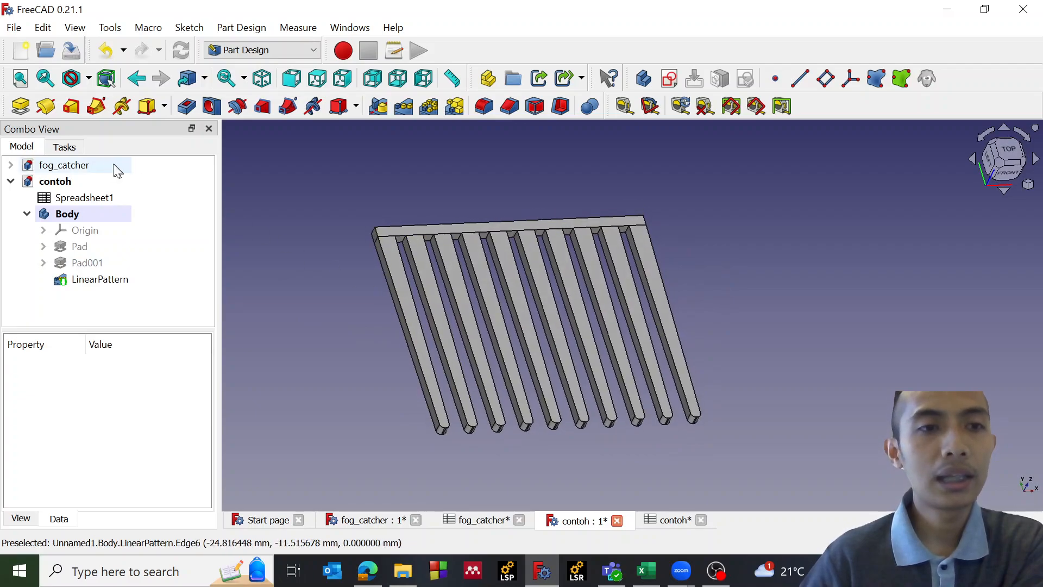
- Examine the view and data properties of the Body for the pattern configuration property
{"action": "left_click", "coordinate": [49, 215]}
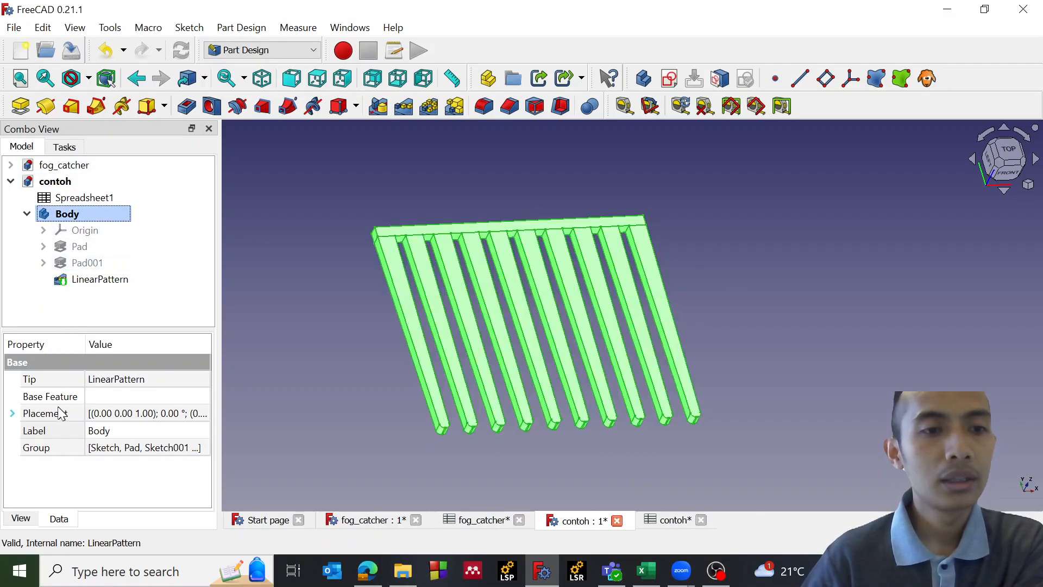
{"action": "left_click", "coordinate": [30, 518]}
{"action": "scroll", "coordinate": [114, 445], "scroll_direction": "down", "scroll_amount": 5}
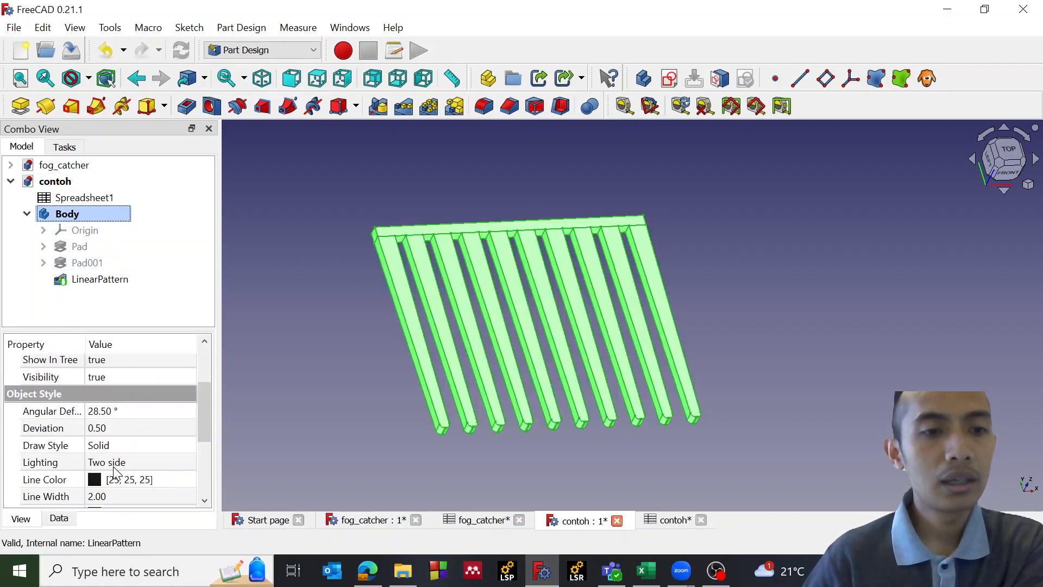
{"action": "scroll", "coordinate": [116, 473], "scroll_direction": "up", "scroll_amount": 5}
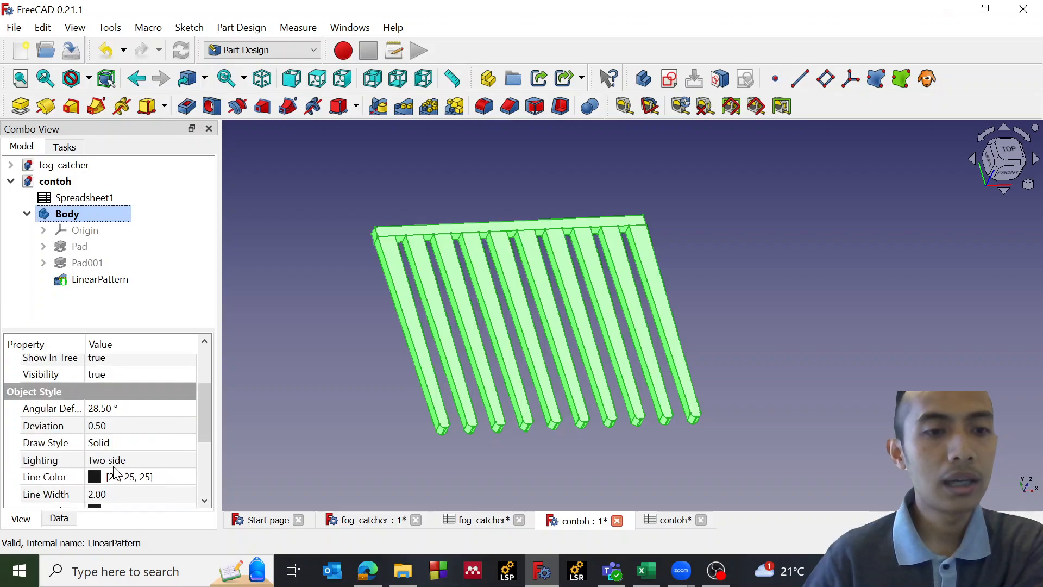
{"action": "left_click", "coordinate": [57, 518]}
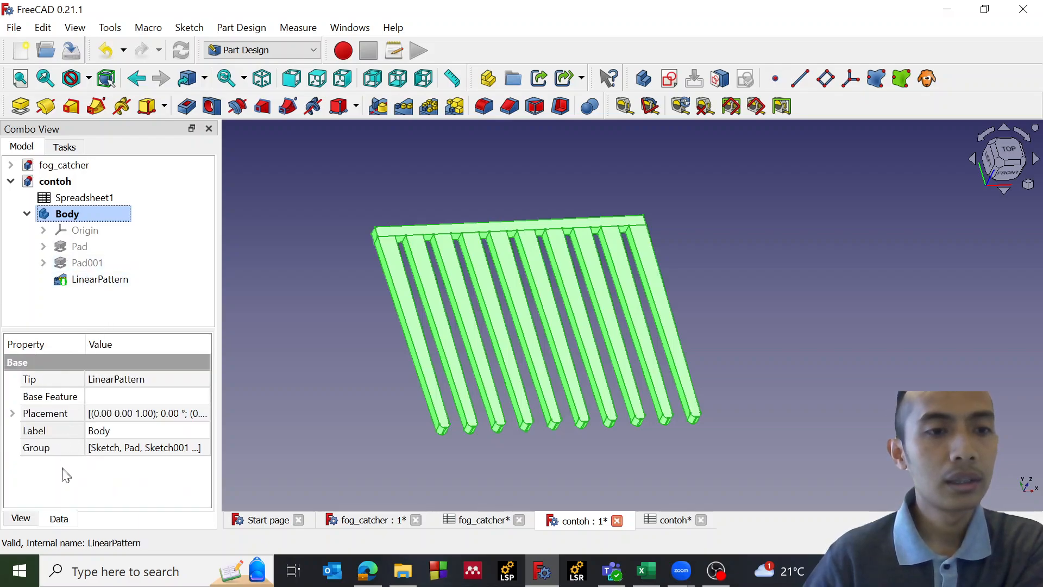
{"action": "left_click", "coordinate": [70, 491]}
{"action": "left_click", "coordinate": [22, 517]}
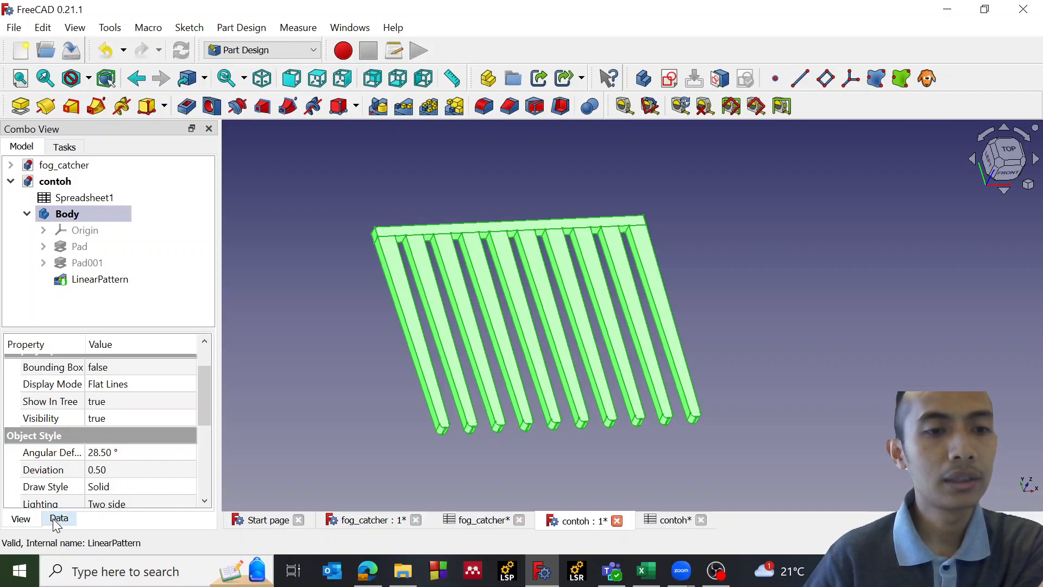
{"action": "scroll", "coordinate": [96, 443], "scroll_direction": "down", "scroll_amount": 5}
{"action": "scroll", "coordinate": [94, 444], "scroll_direction": "up", "scroll_amount": 5}
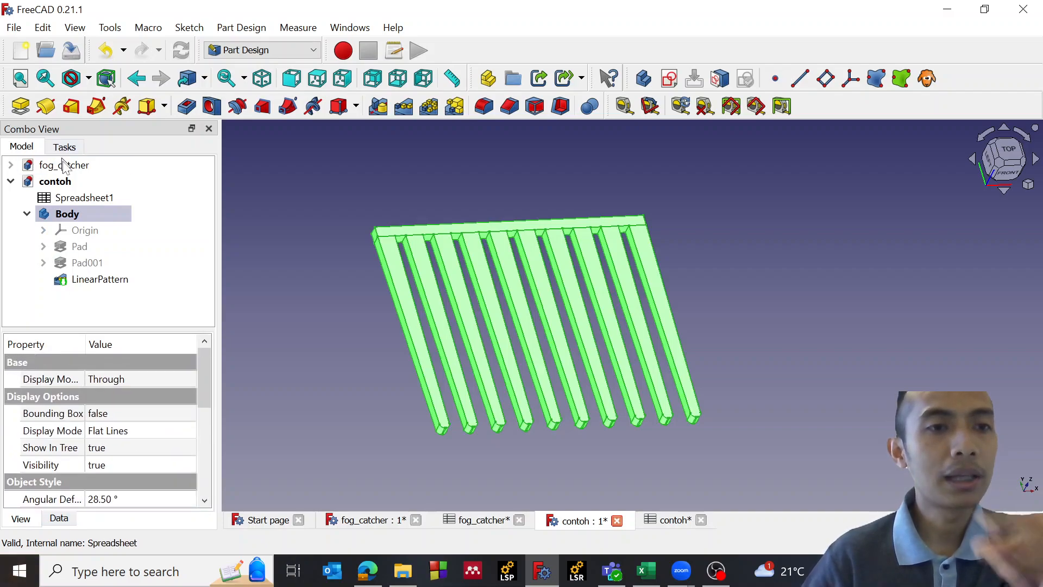
- Try to set the configuration table's property to Body.Pattern_Number for cell A2 of Spreadsheet1
{"action": "double_click", "coordinate": [78, 200]}
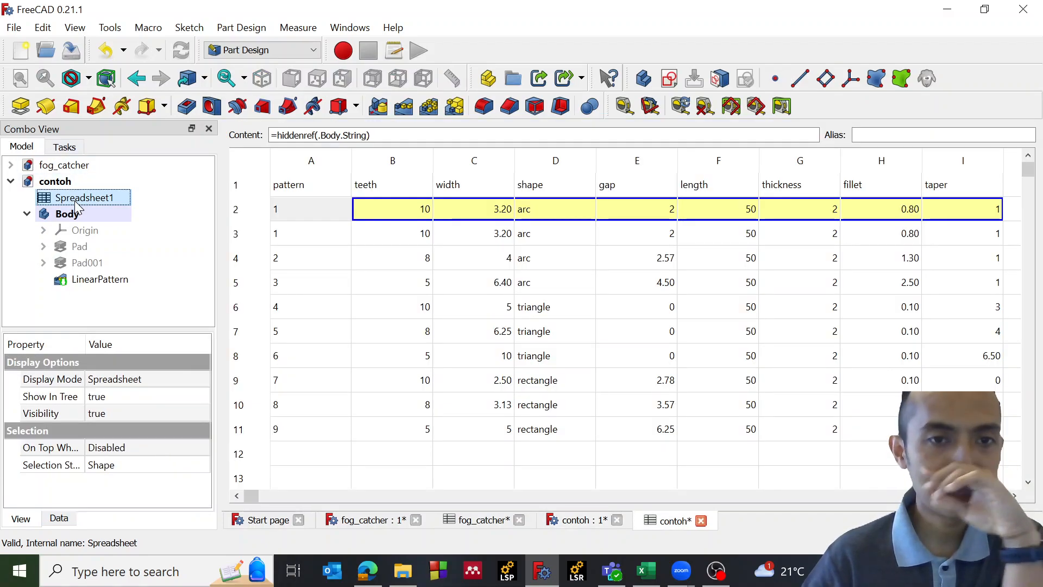
{"action": "left_click", "coordinate": [363, 231]}
{"action": "left_click", "coordinate": [305, 212]}
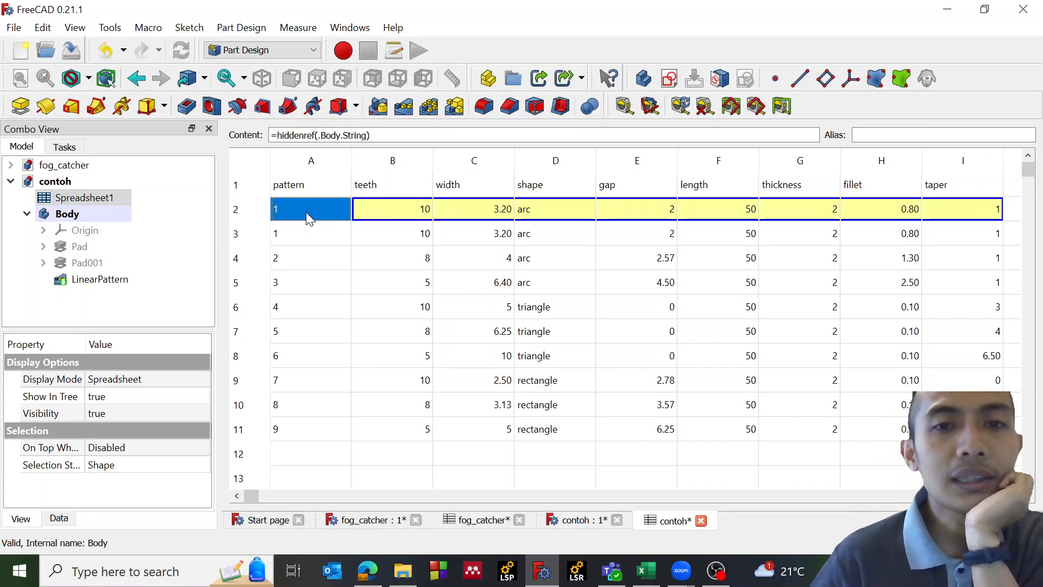
{"action": "right_click", "coordinate": [305, 212]}
{"action": "left_click", "coordinate": [363, 278]}
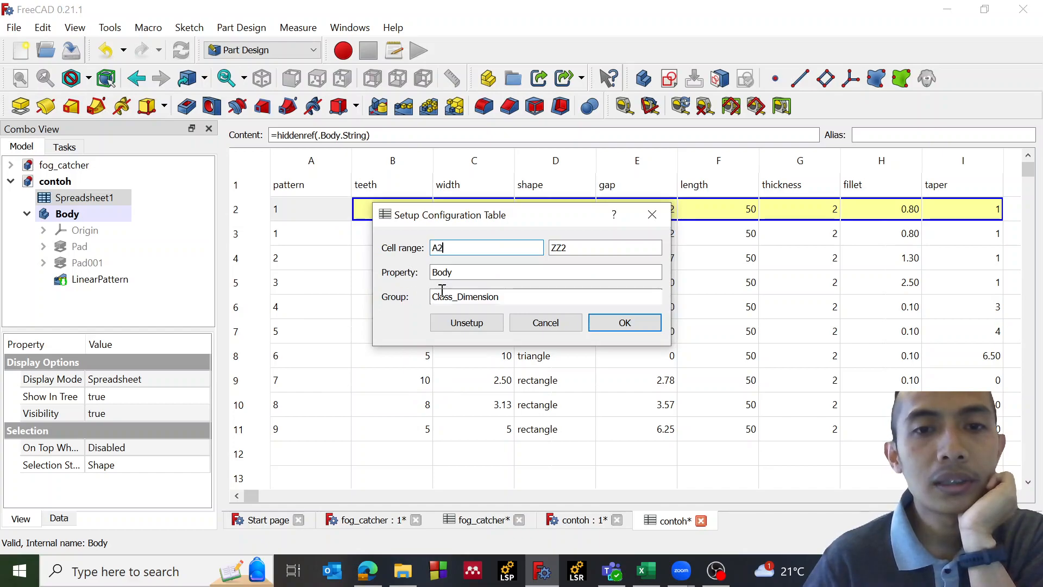
{"action": "left_click", "coordinate": [471, 273]}
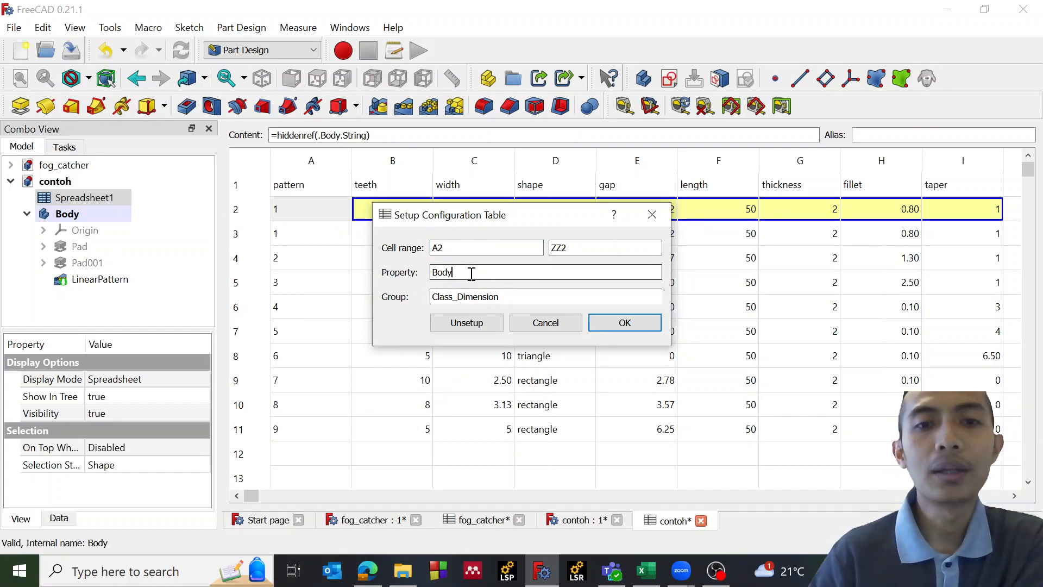
{"action": "type", "text": "."}
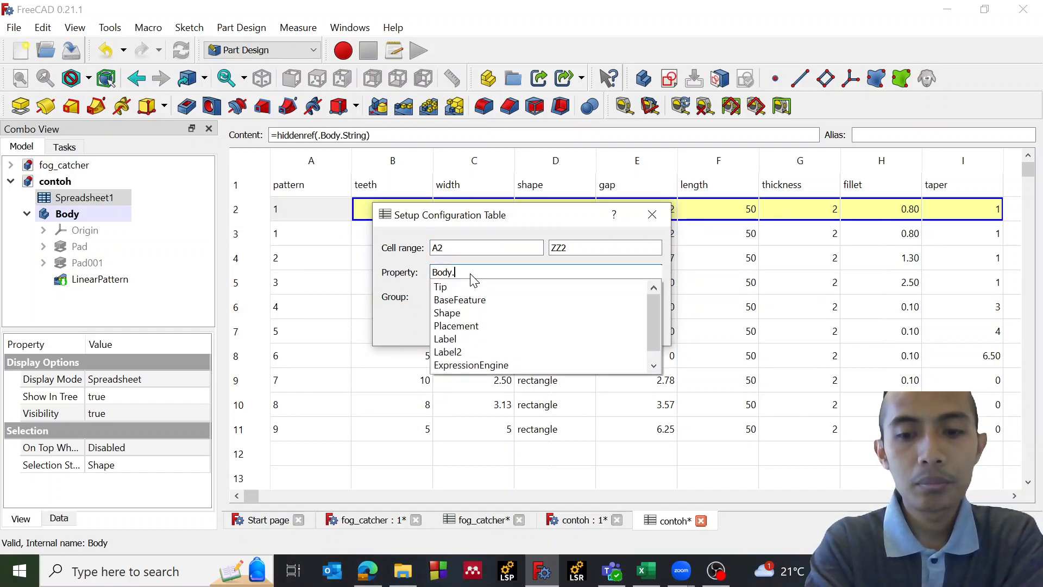
{"action": "type", "text": "Patt"}
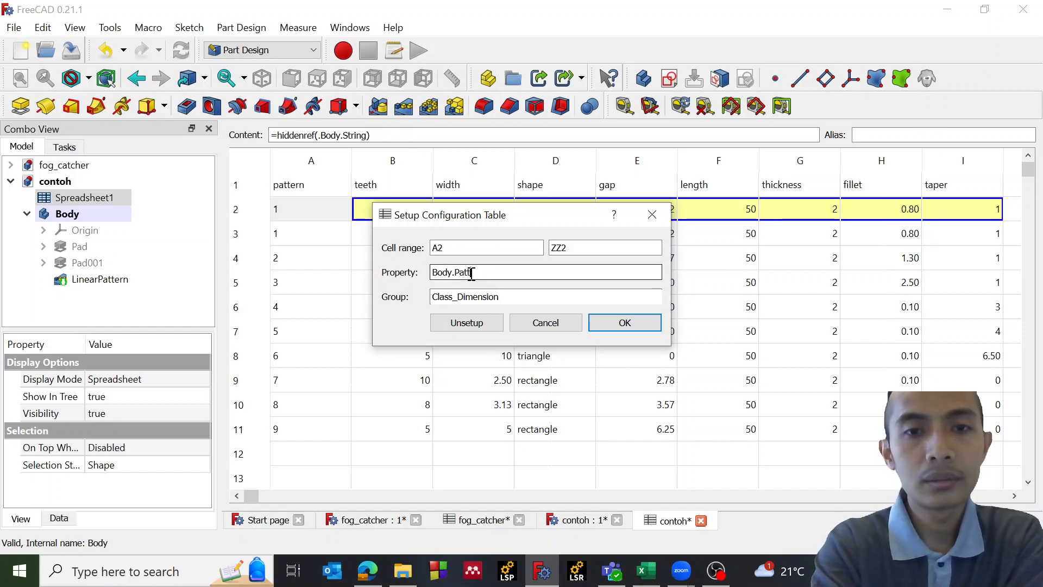
{"action": "type", "text": "ern_Number"}
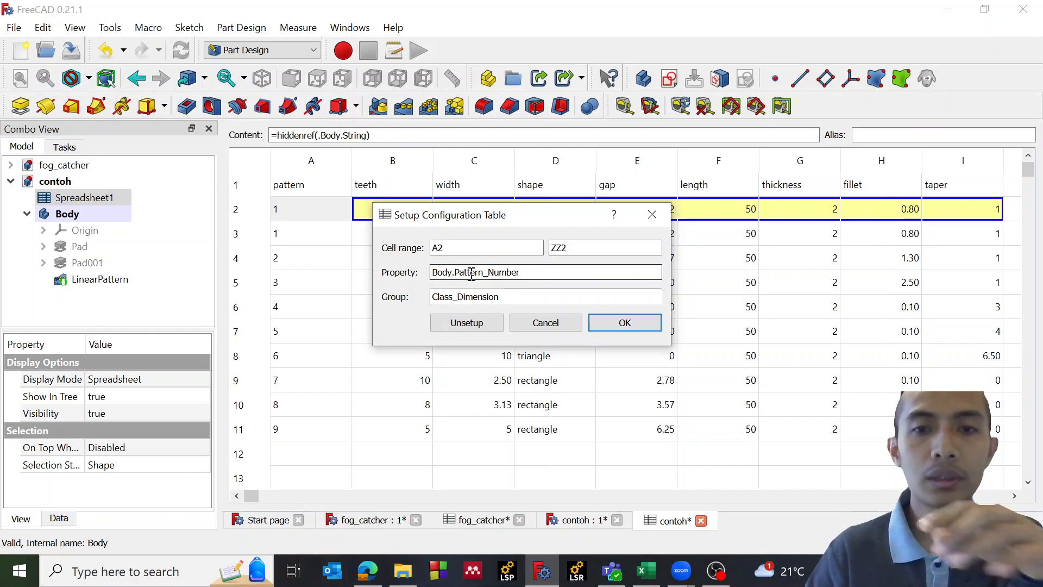
{"action": "left_click", "coordinate": [623, 326]}
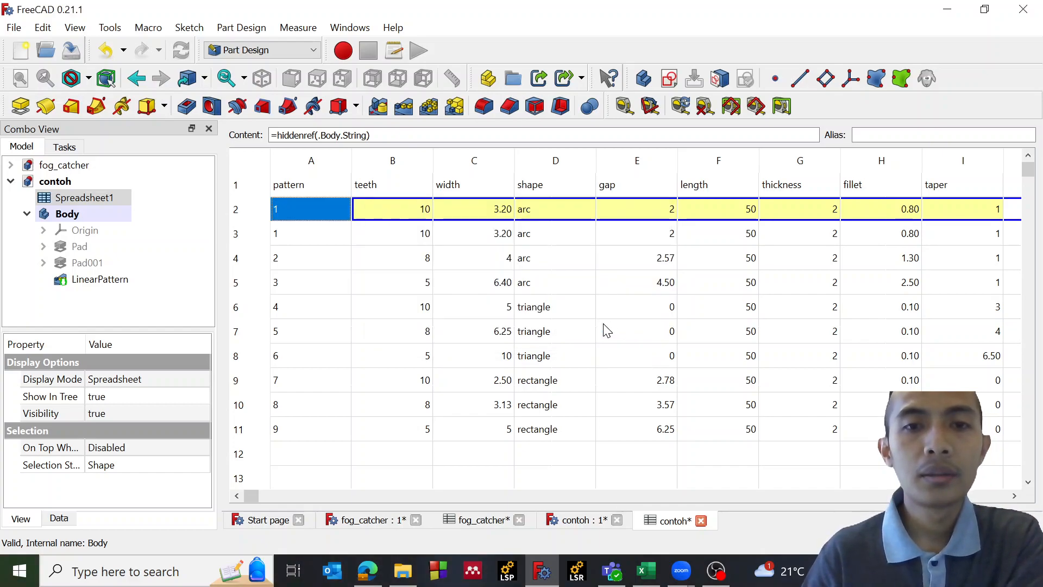
- Check whether the Body's view and data properties list the pattern configuration
{"action": "left_click", "coordinate": [65, 214]}
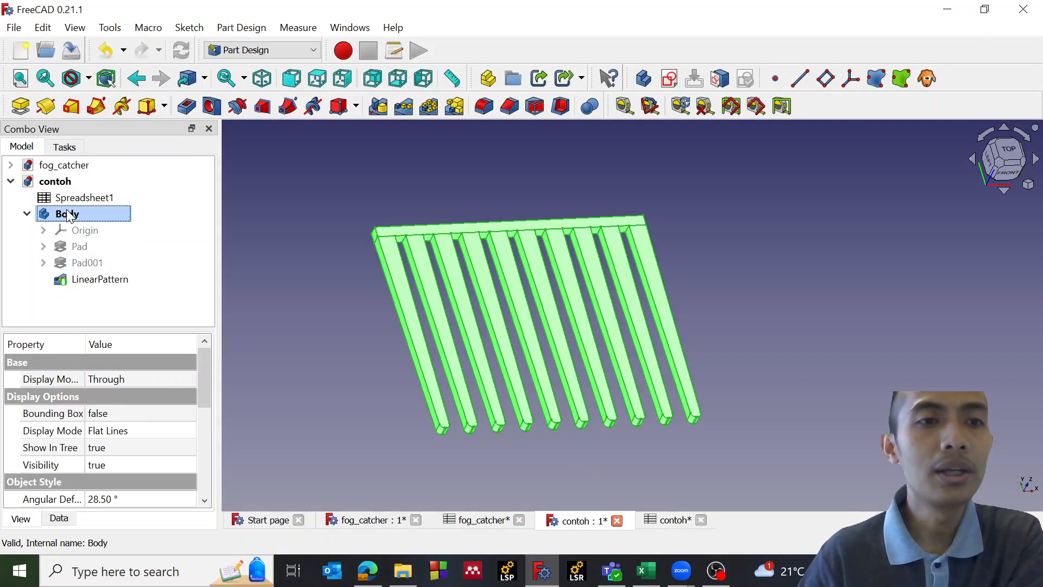
{"action": "scroll", "coordinate": [102, 380], "scroll_direction": "down", "scroll_amount": 5}
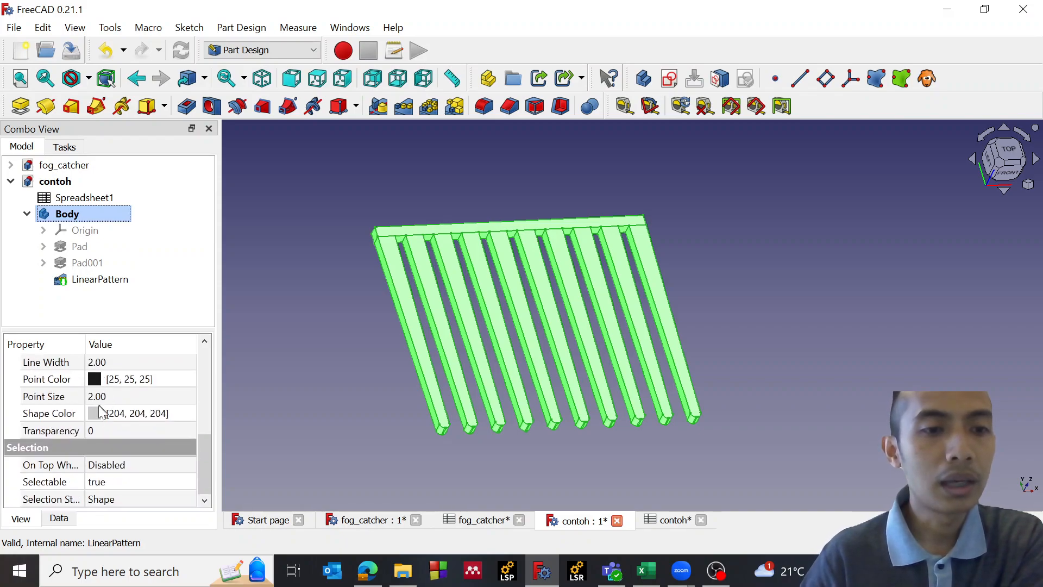
{"action": "scroll", "coordinate": [59, 471], "scroll_direction": "up", "scroll_amount": 5}
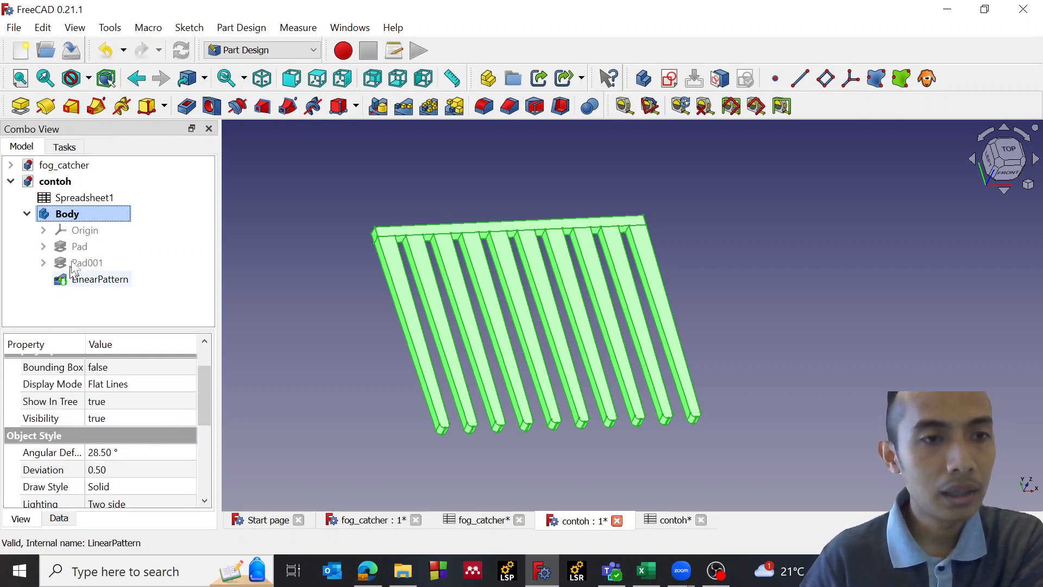
{"action": "left_click", "coordinate": [73, 182]}
{"action": "double_click", "coordinate": [74, 199]}
{"action": "left_click", "coordinate": [70, 213]}
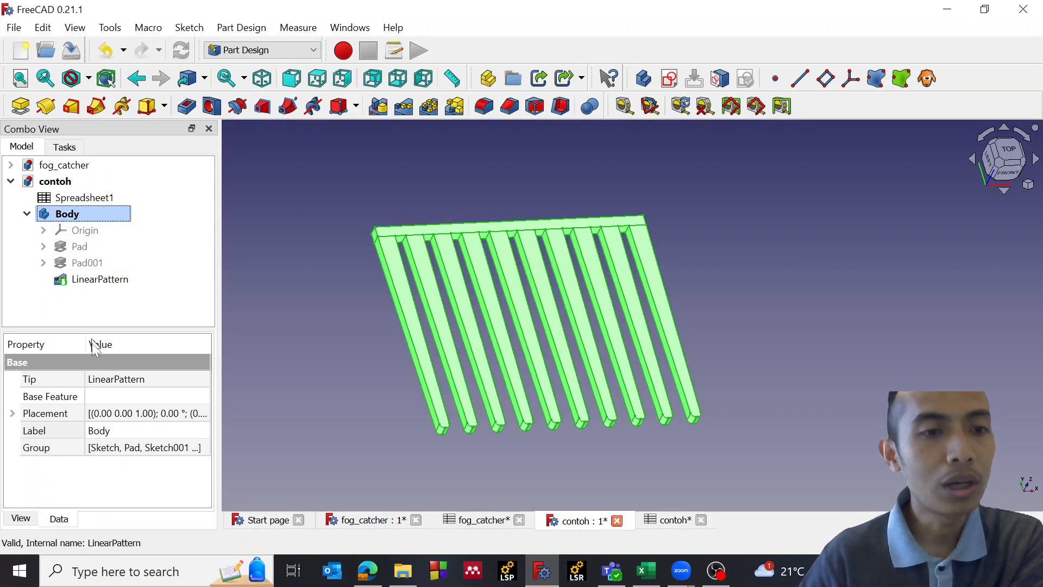
- Compare the Class_Dimension property of Spreadsheet1 with the Body's data properties
{"action": "double_click", "coordinate": [82, 198]}
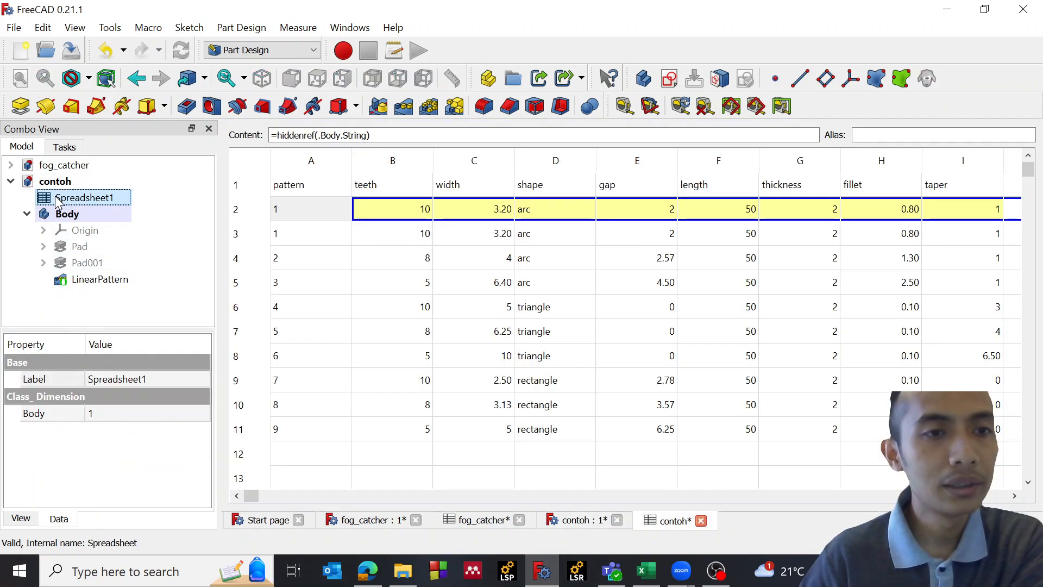
{"action": "left_click", "coordinate": [65, 217]}
{"action": "left_click", "coordinate": [64, 183]}
{"action": "double_click", "coordinate": [65, 199]}
{"action": "left_click", "coordinate": [102, 416]}
{"action": "left_click", "coordinate": [107, 417]}
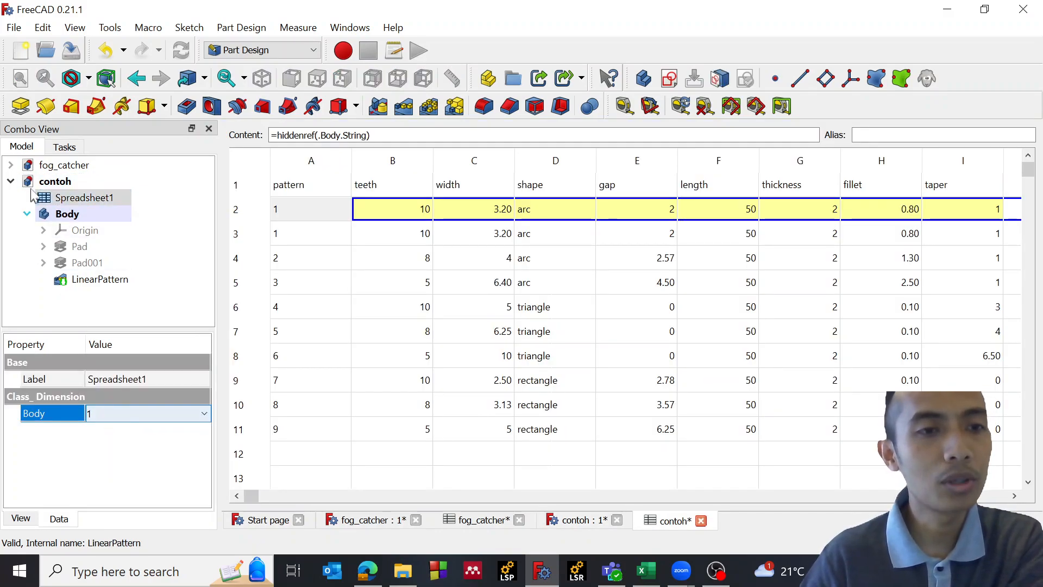
{"action": "left_click", "coordinate": [68, 216]}
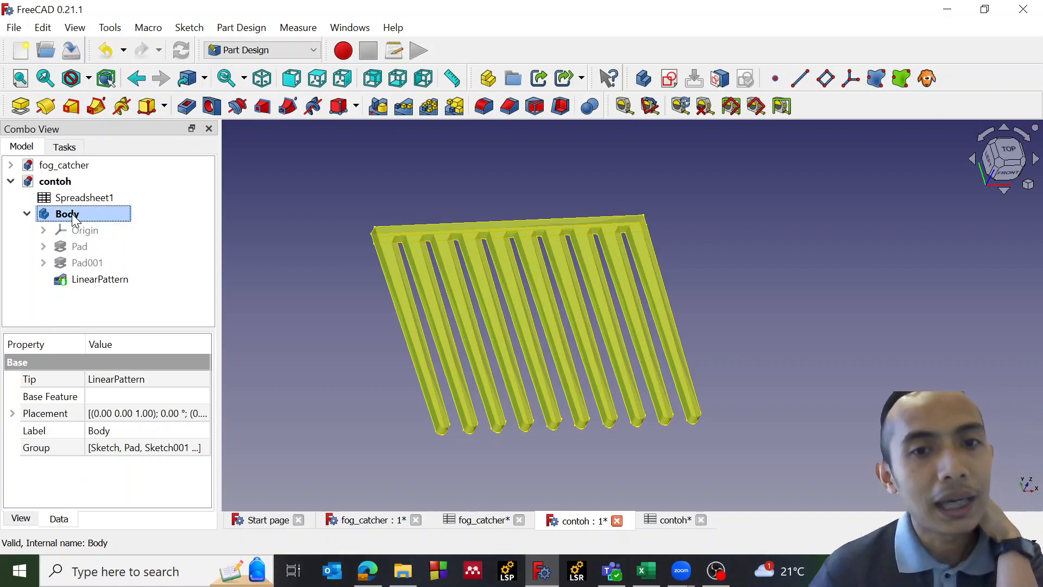
{"action": "double_click", "coordinate": [81, 199]}
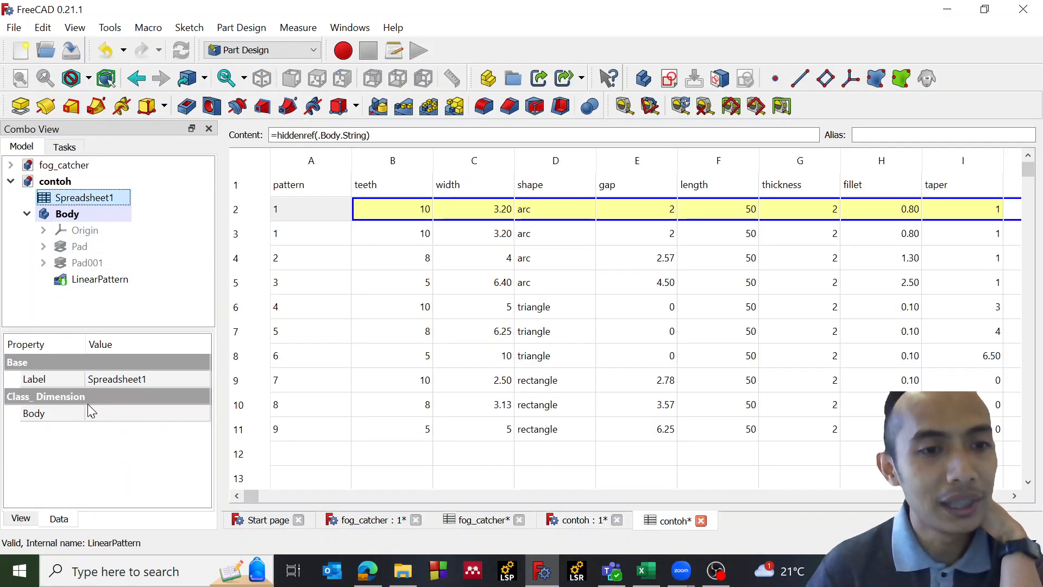
{"action": "left_click", "coordinate": [109, 414]}
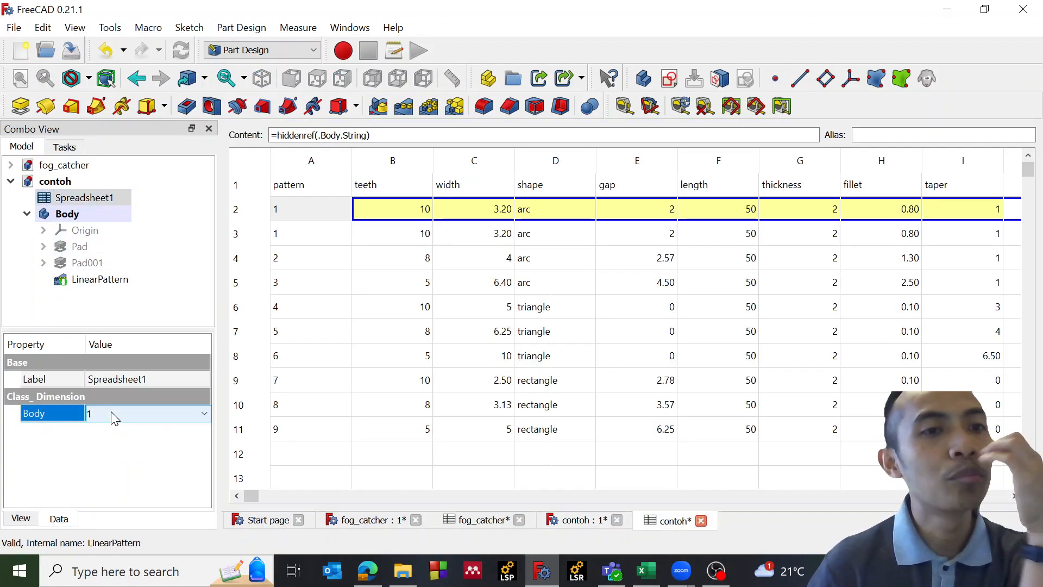
{"action": "left_click", "coordinate": [76, 216]}
- Try to set the property of Spreadsheet1's configuration table at cell A2 to Body.Body
{"action": "left_click", "coordinate": [77, 199]}
{"action": "double_click", "coordinate": [76, 199]}
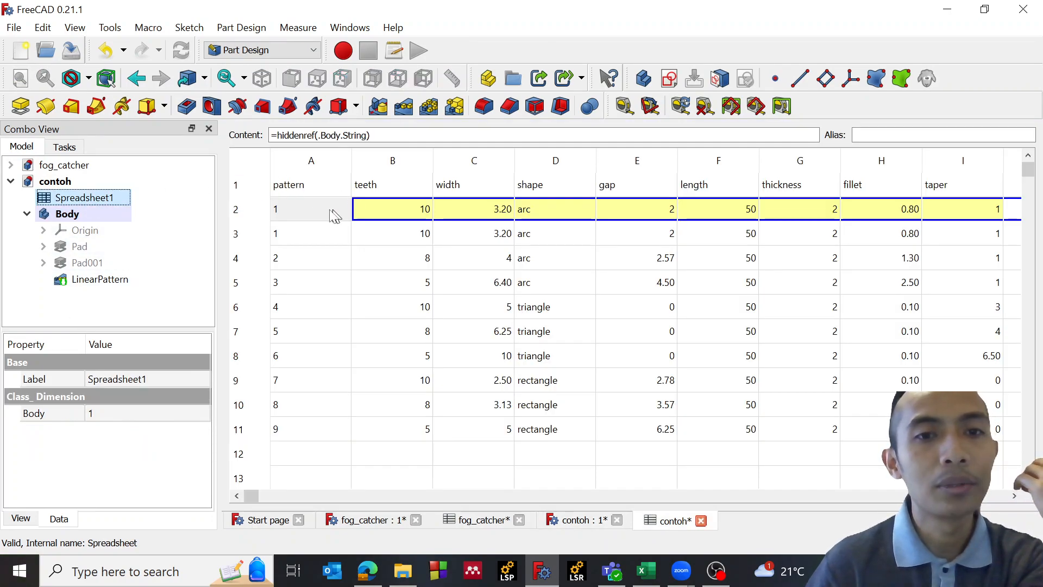
{"action": "left_click", "coordinate": [307, 207]}
{"action": "right_click", "coordinate": [308, 206]}
{"action": "left_click", "coordinate": [361, 281]}
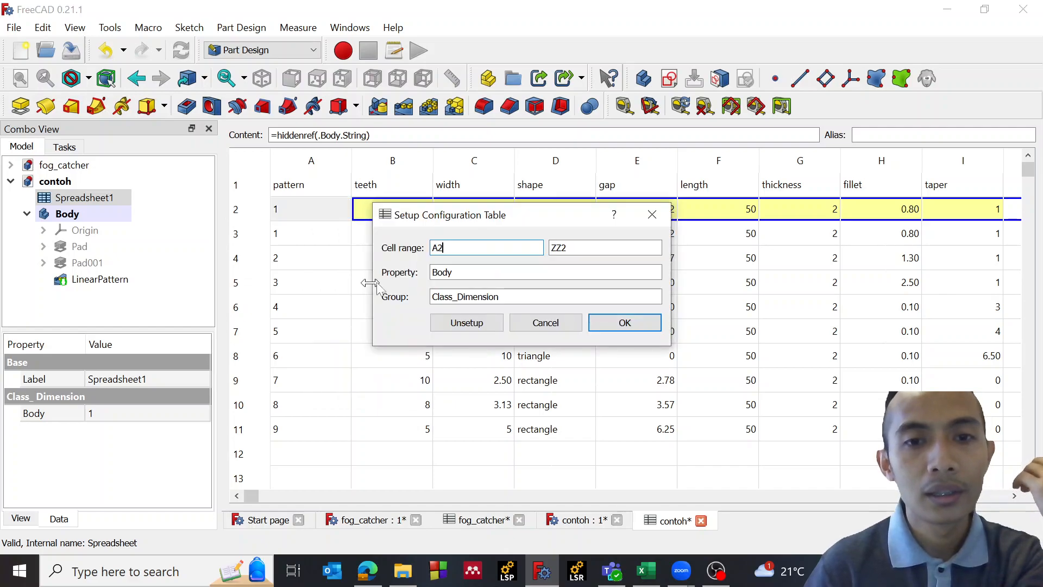
{"action": "left_click", "coordinate": [436, 273]}
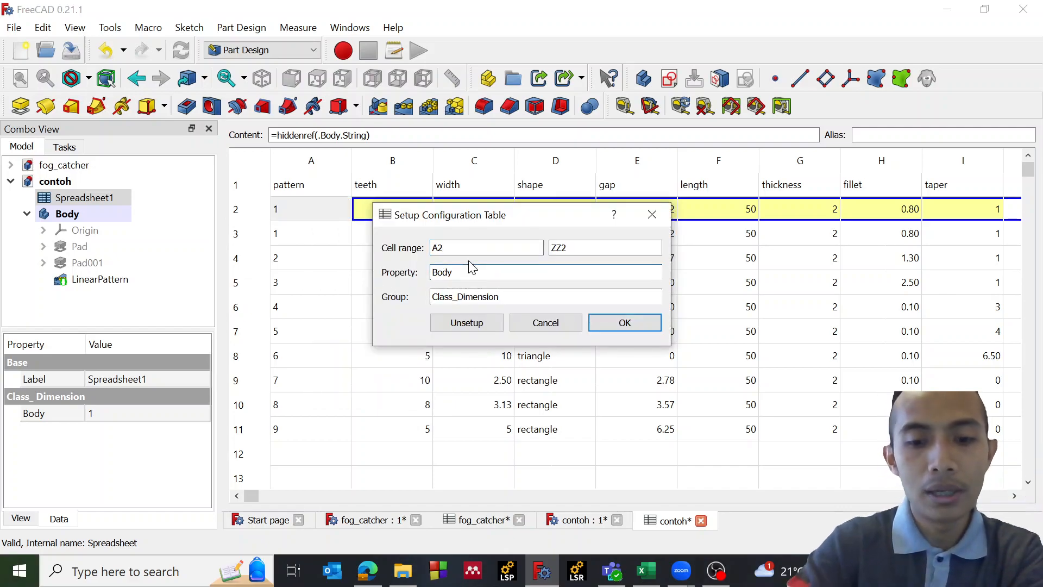
{"action": "type", "text": "Body.Body"}
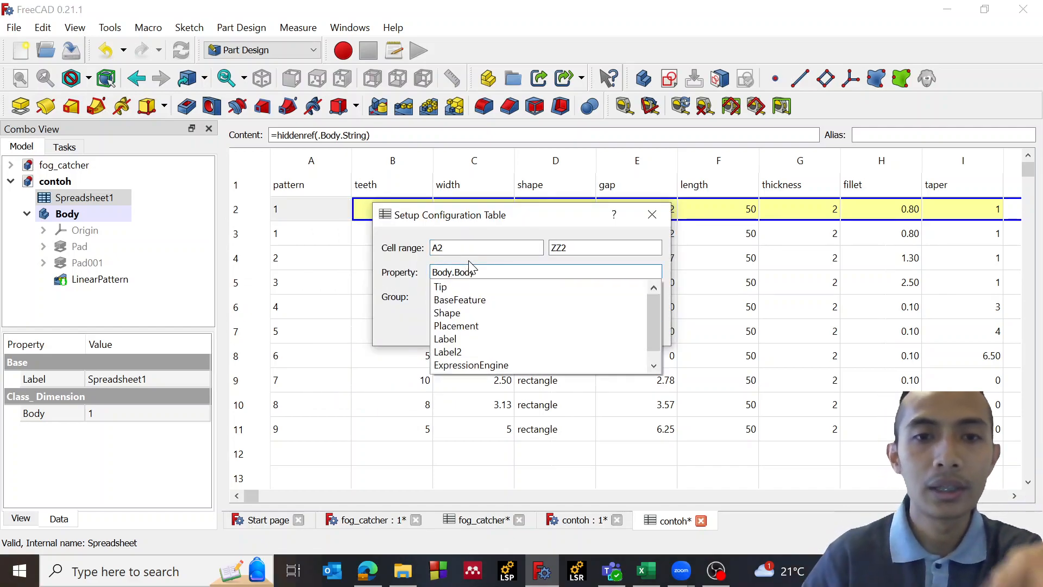
{"action": "left_click", "coordinate": [380, 322]}
{"action": "left_click", "coordinate": [620, 324]}
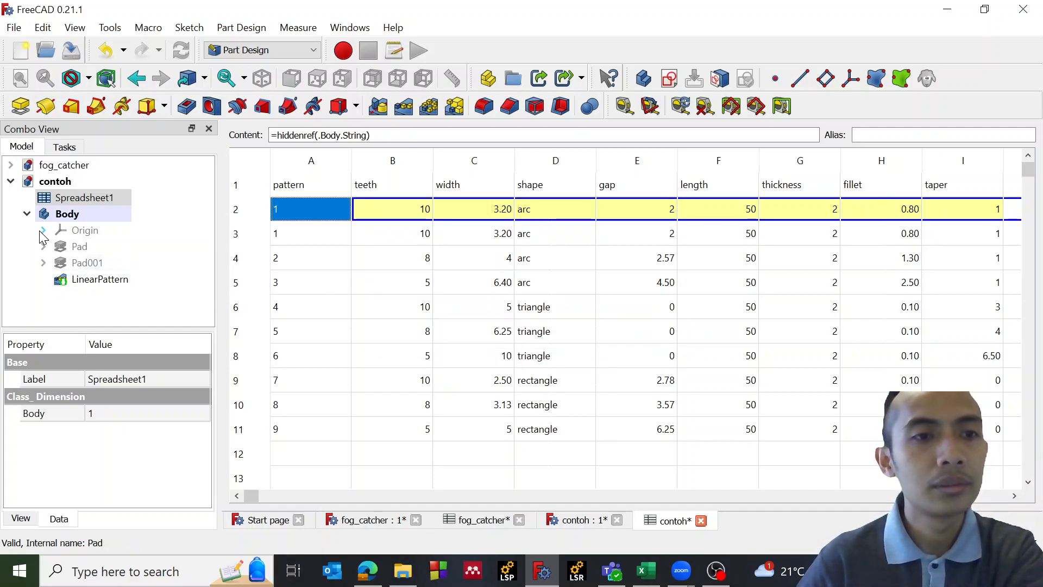
- Recheck the data properties of the Body and Spreadsheet1 for the configuration entry
{"action": "left_click", "coordinate": [56, 215]}
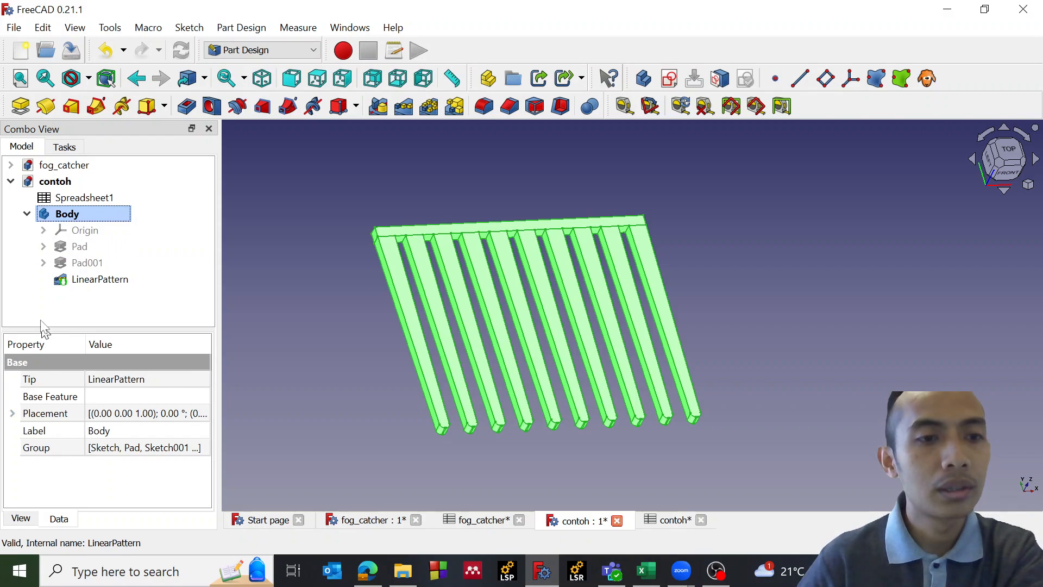
{"action": "double_click", "coordinate": [84, 198]}
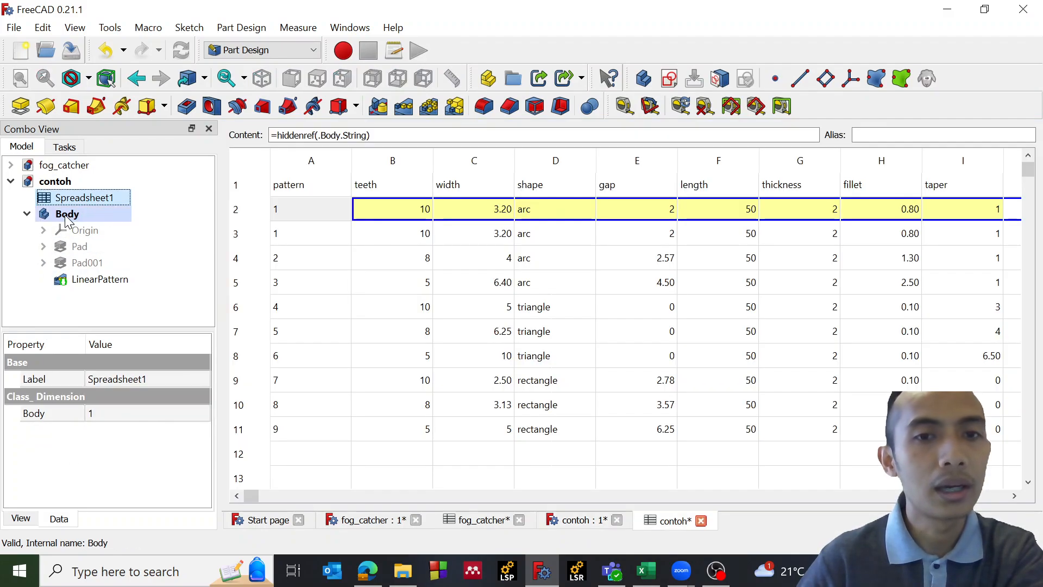
{"action": "left_click", "coordinate": [65, 215]}
{"action": "double_click", "coordinate": [82, 198]}
- Inspect the contents and aliases of the pattern, teeth, width and shape cells in row 2 of Spreadsheet1
{"action": "left_click", "coordinate": [333, 219]}
{"action": "left_click", "coordinate": [383, 207]}
{"action": "left_click", "coordinate": [300, 203]}
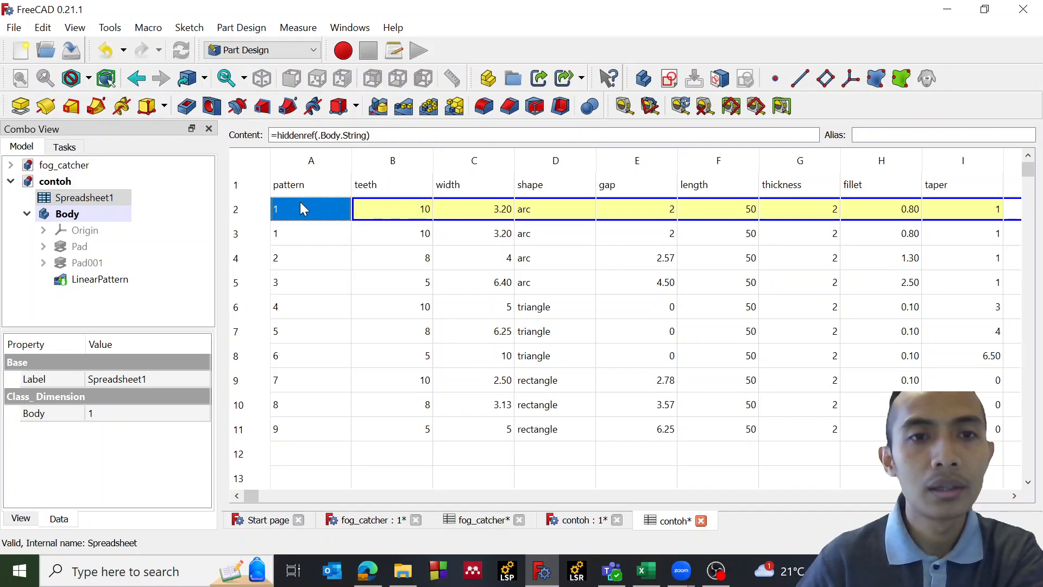
{"action": "left_click", "coordinate": [324, 234]}
{"action": "left_click", "coordinate": [324, 206]}
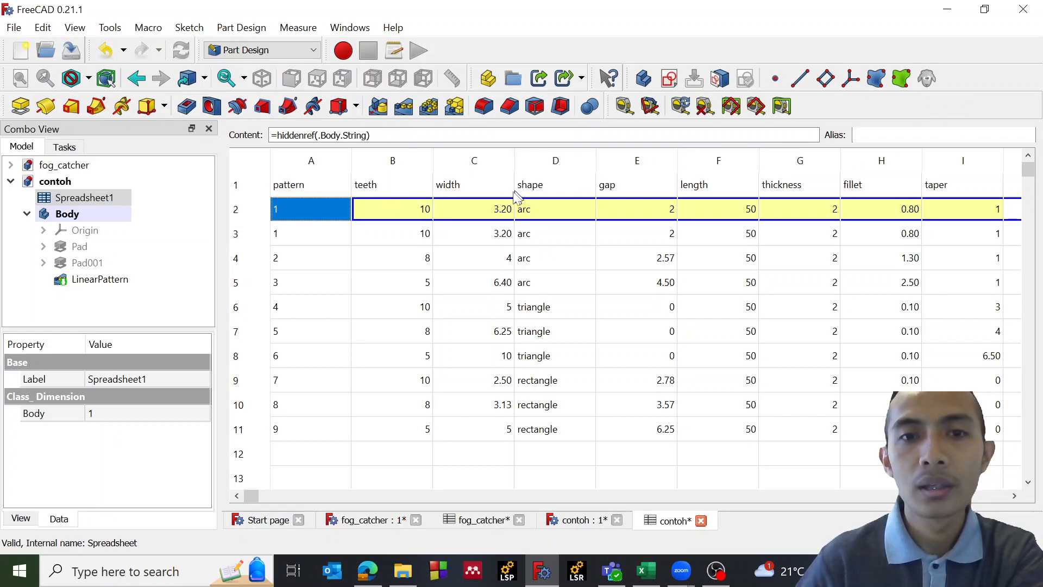
{"action": "left_click", "coordinate": [416, 214]}
{"action": "left_click", "coordinate": [466, 215]}
{"action": "left_click", "coordinate": [540, 213]}
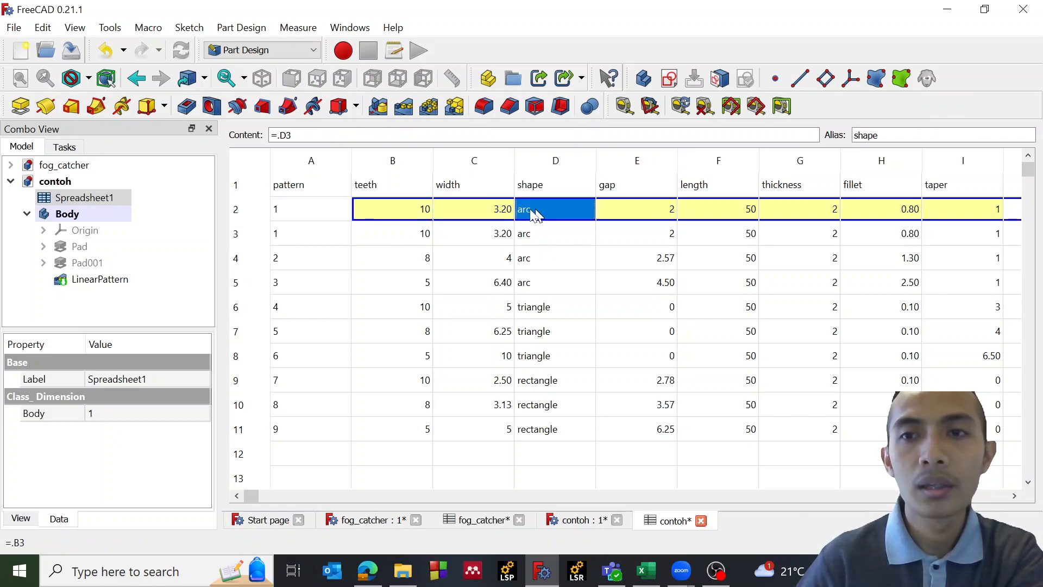
{"action": "left_click", "coordinate": [409, 215]}
{"action": "left_click", "coordinate": [313, 217]}
- Save the contoh document and examine the data properties of the Body and its LinearPattern
{"action": "key", "text": "ctrl+s"}
{"action": "left_click", "coordinate": [92, 213]}
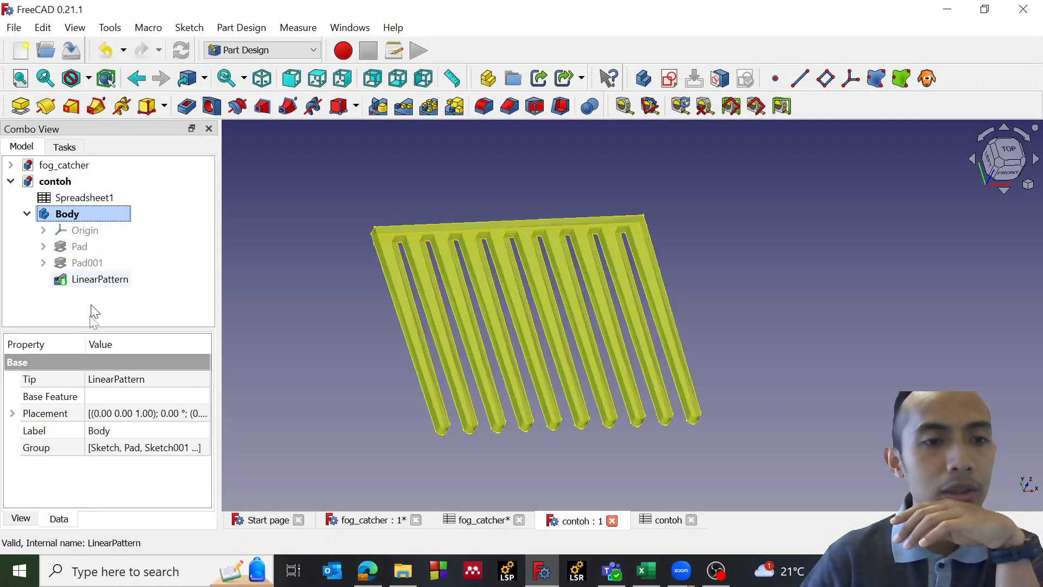
{"action": "left_click", "coordinate": [103, 431]}
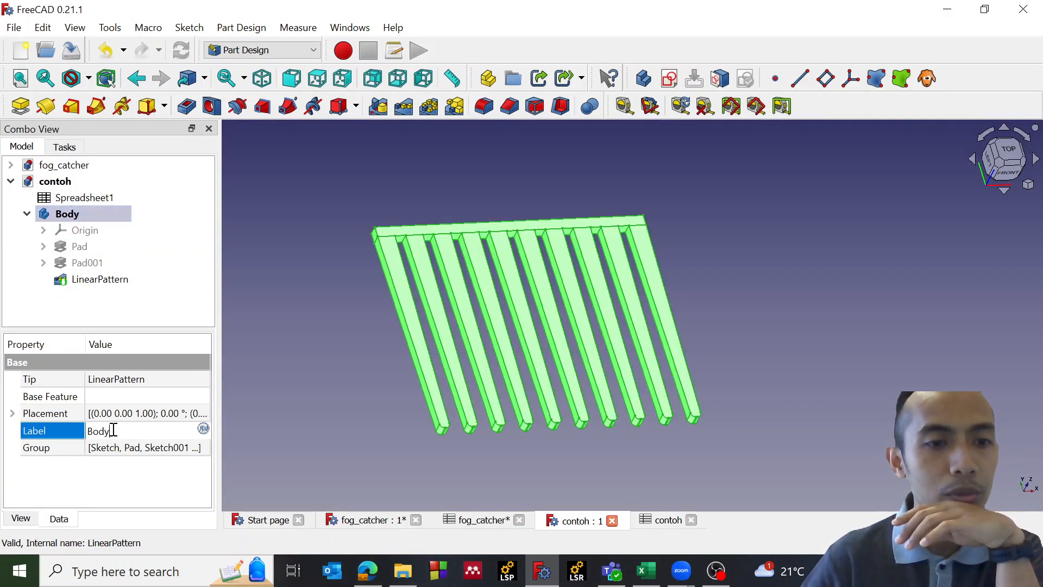
{"action": "left_click", "coordinate": [65, 447]}
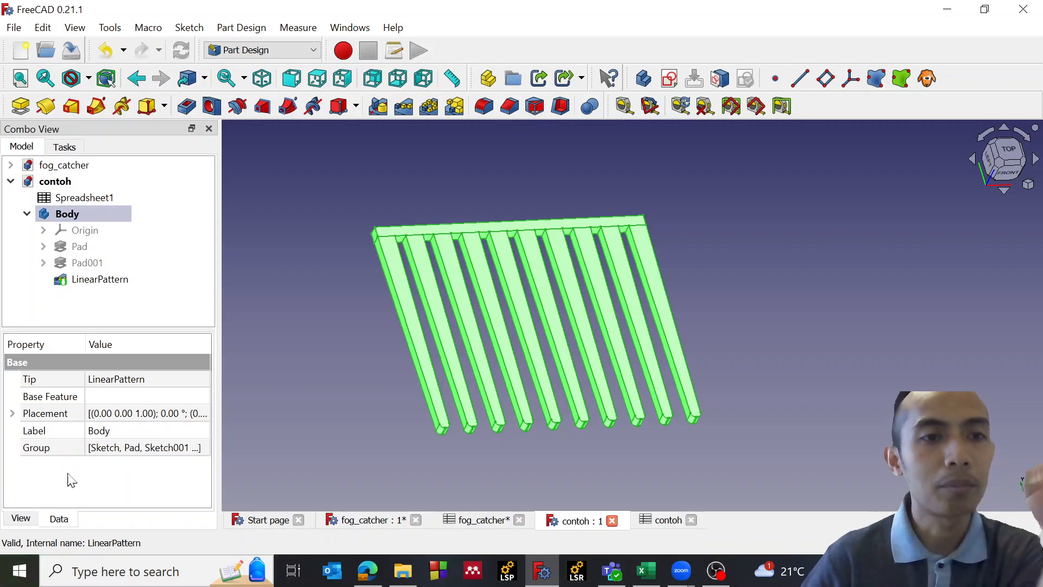
{"action": "left_click", "coordinate": [102, 282]}
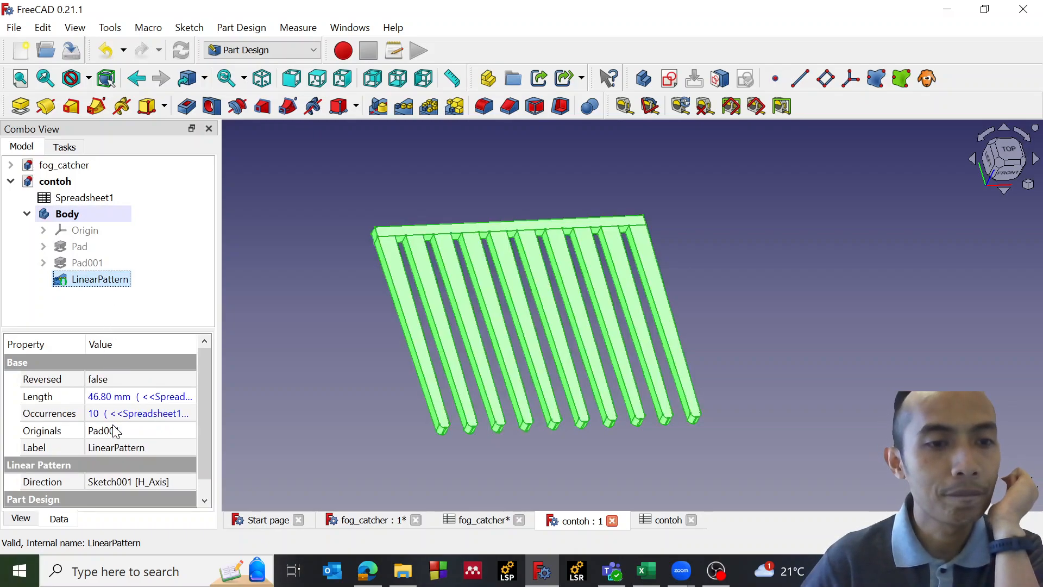
{"action": "scroll", "coordinate": [112, 442], "scroll_direction": "down", "scroll_amount": 1}
{"action": "scroll", "coordinate": [112, 442], "scroll_direction": "up", "scroll_amount": 1}
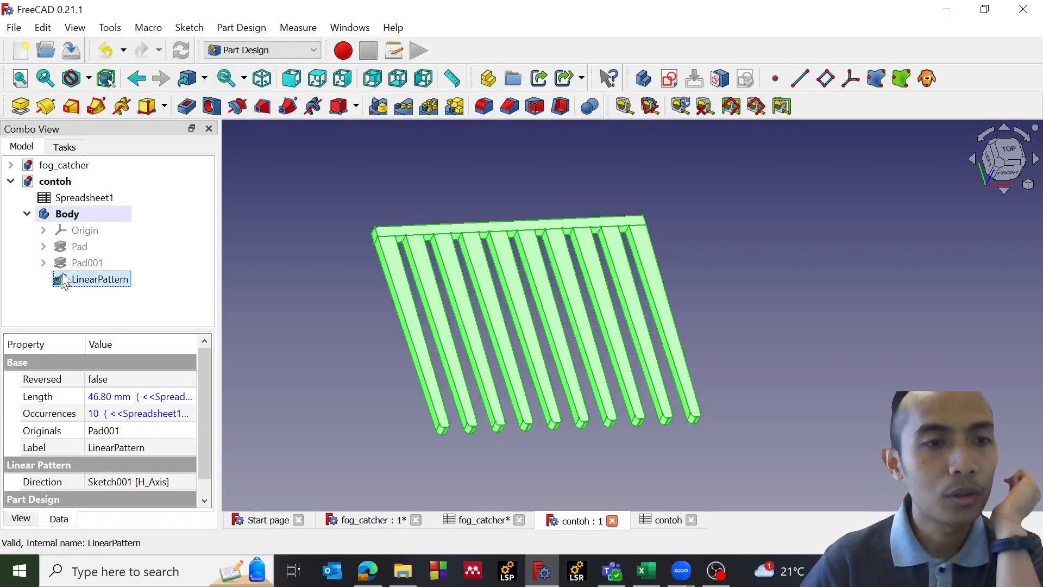
- Set the Body property in Spreadsheet1's Class_Dimension group to 2
{"action": "left_click", "coordinate": [27, 214]}
{"action": "double_click", "coordinate": [73, 199]}
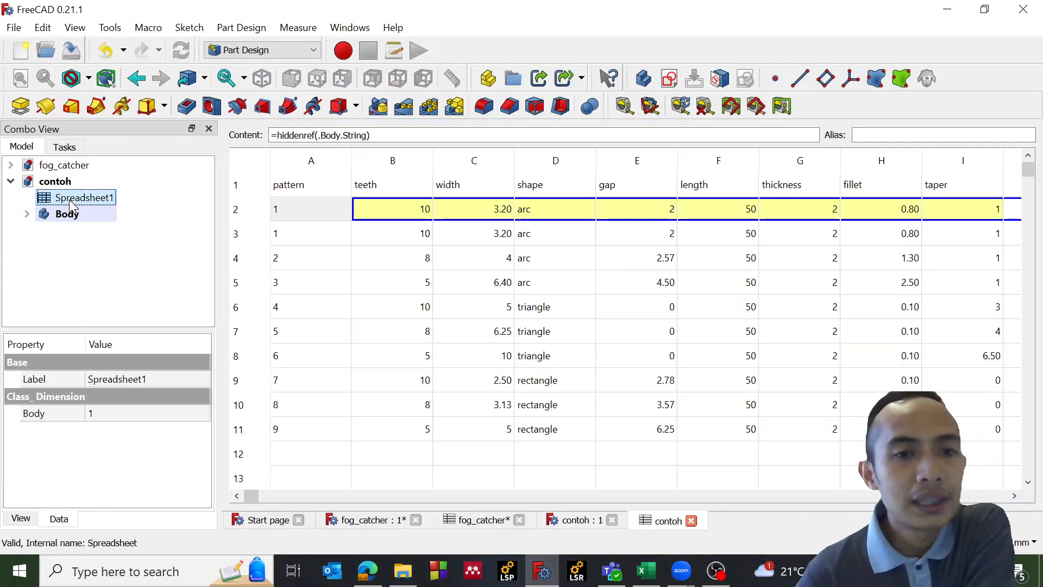
{"action": "left_click", "coordinate": [116, 409]}
{"action": "left_click", "coordinate": [117, 413]}
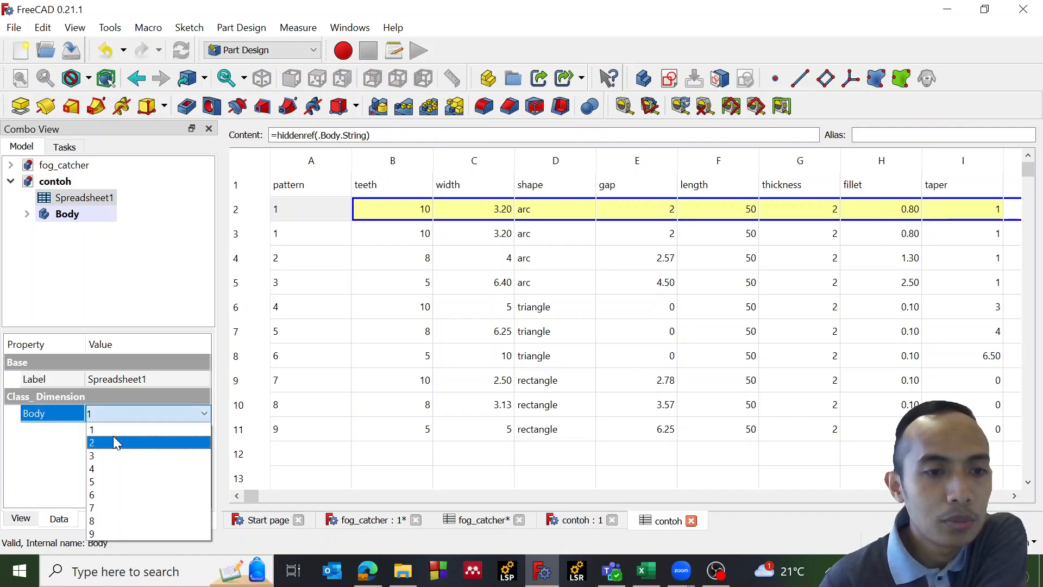
{"action": "left_click", "coordinate": [114, 442]}
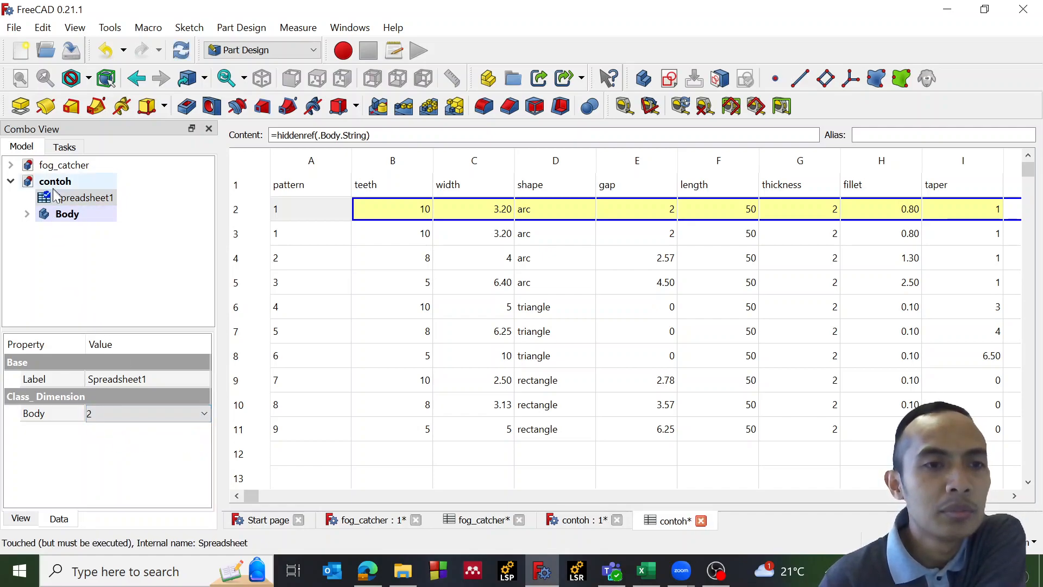
- Check the updated comb model and compare the Body's data properties with the Class_Dimension property of Spreadsheet1
{"action": "left_click", "coordinate": [68, 219]}
{"action": "left_click", "coordinate": [553, 309]}
{"action": "scroll", "coordinate": [587, 317], "scroll_direction": "down", "scroll_amount": 3}
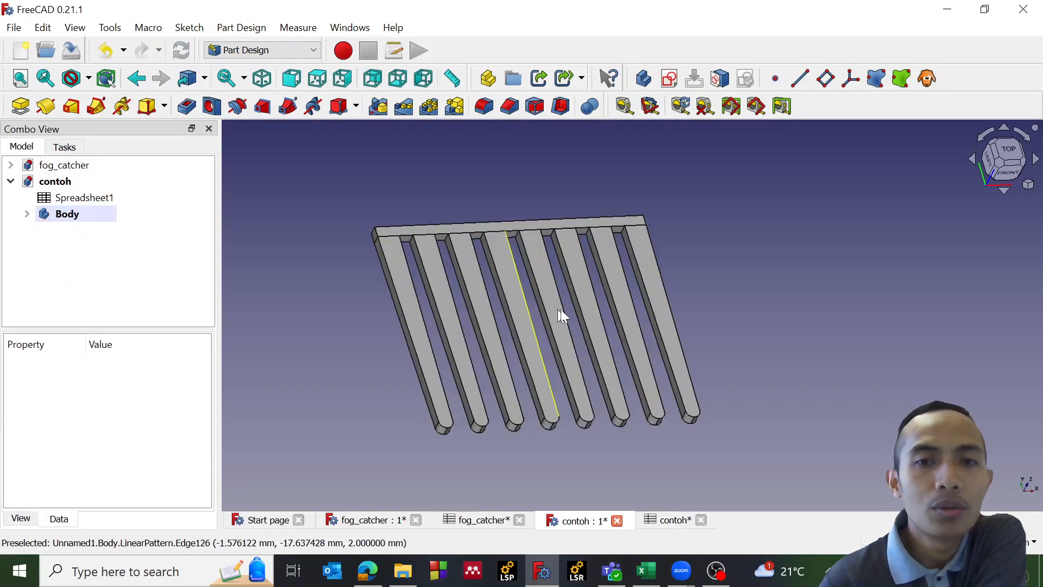
{"action": "scroll", "coordinate": [565, 376], "scroll_direction": "up", "scroll_amount": 3}
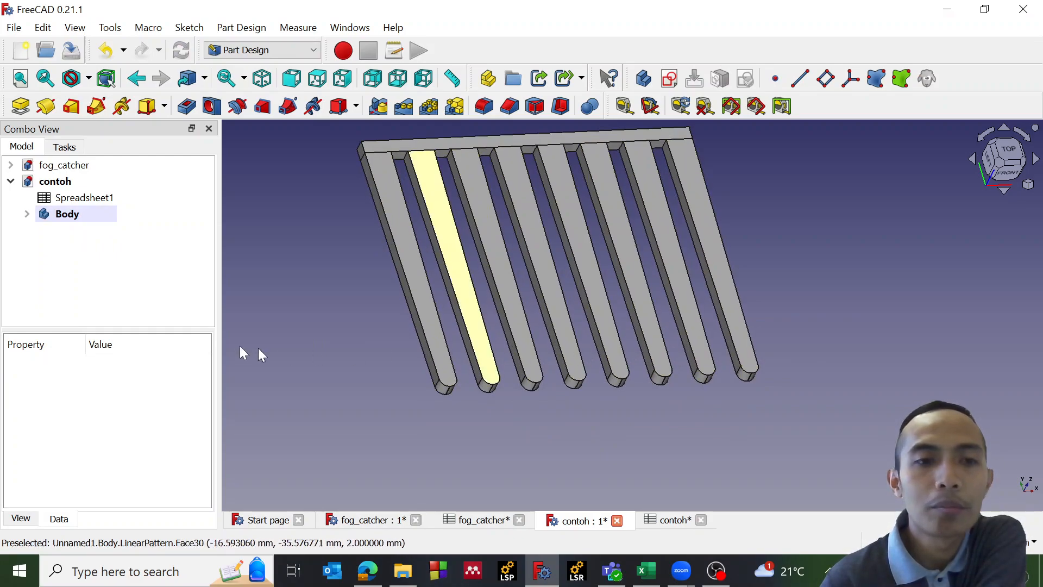
{"action": "left_click", "coordinate": [70, 219]}
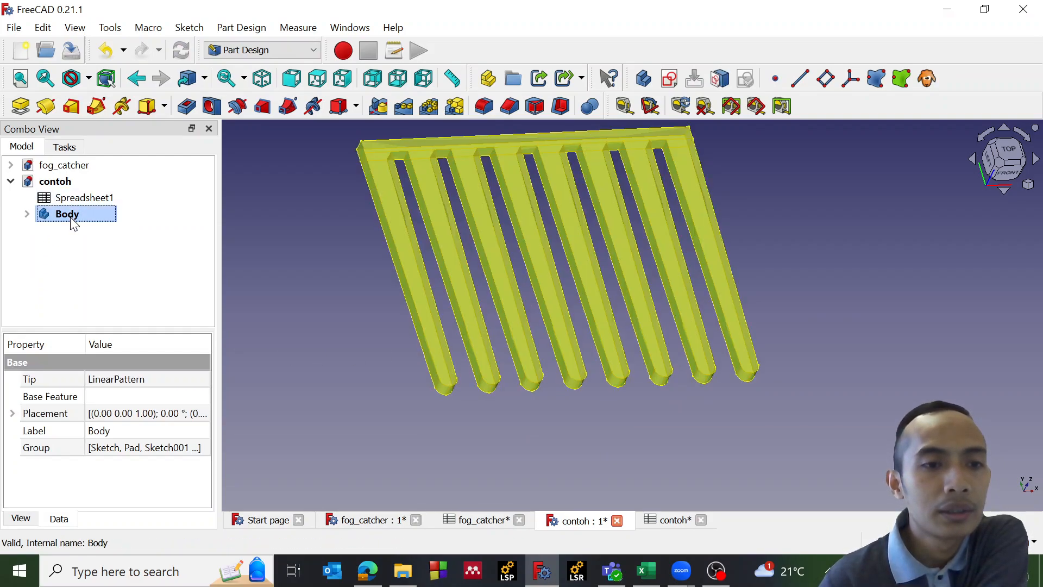
{"action": "double_click", "coordinate": [72, 201]}
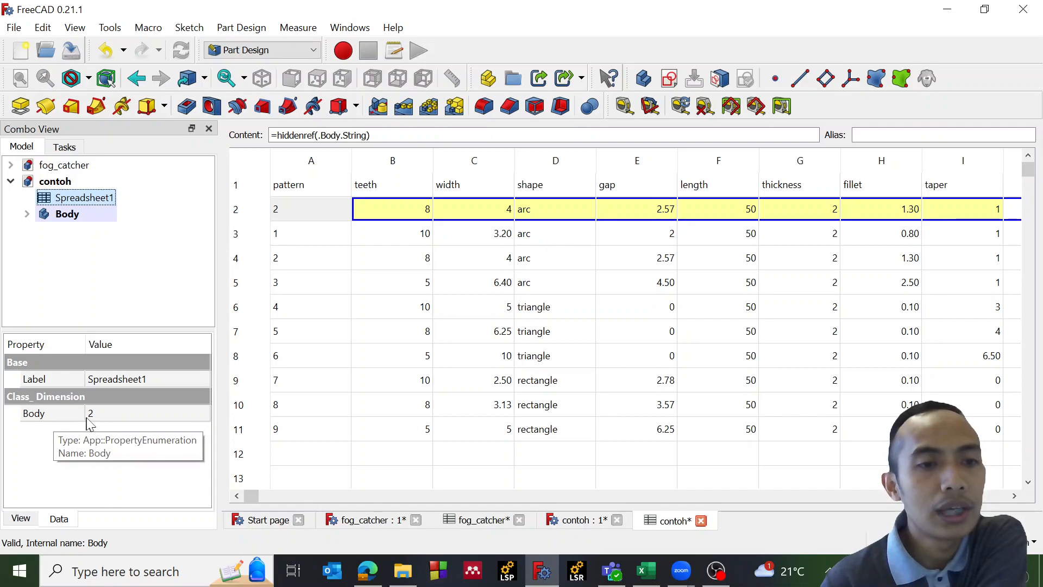
{"action": "double_click", "coordinate": [60, 217]}
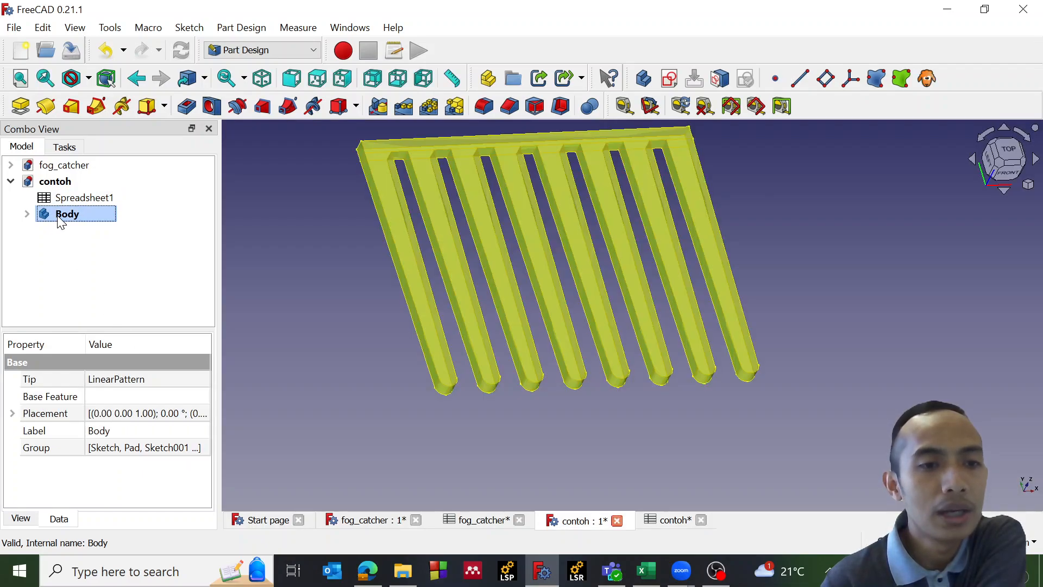
{"action": "double_click", "coordinate": [70, 200]}
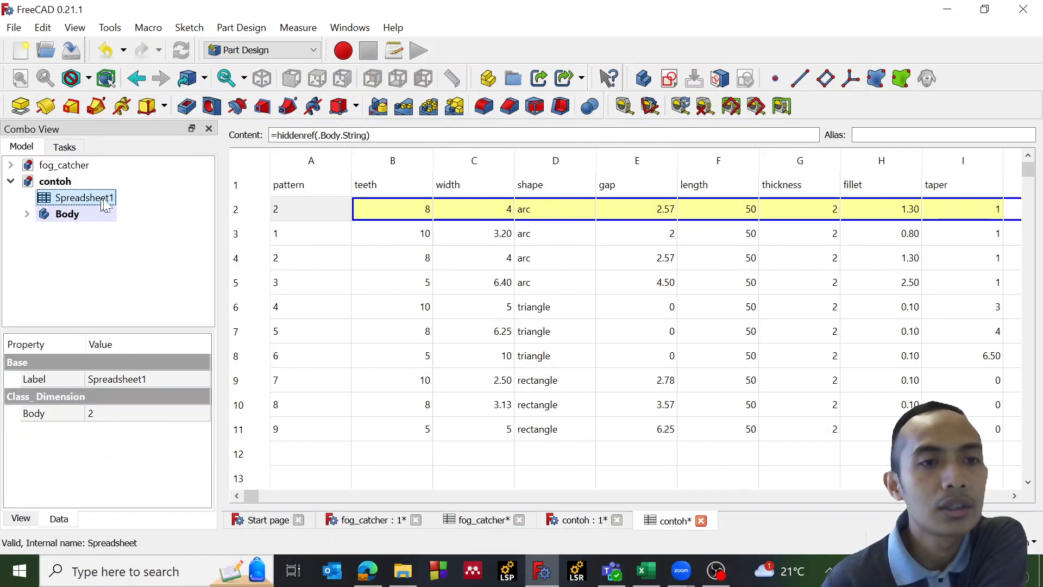
- Reopen the configuration table setup for cell A2 of Spreadsheet1 and set the end of its cell range to I2
{"action": "right_click", "coordinate": [302, 210]}
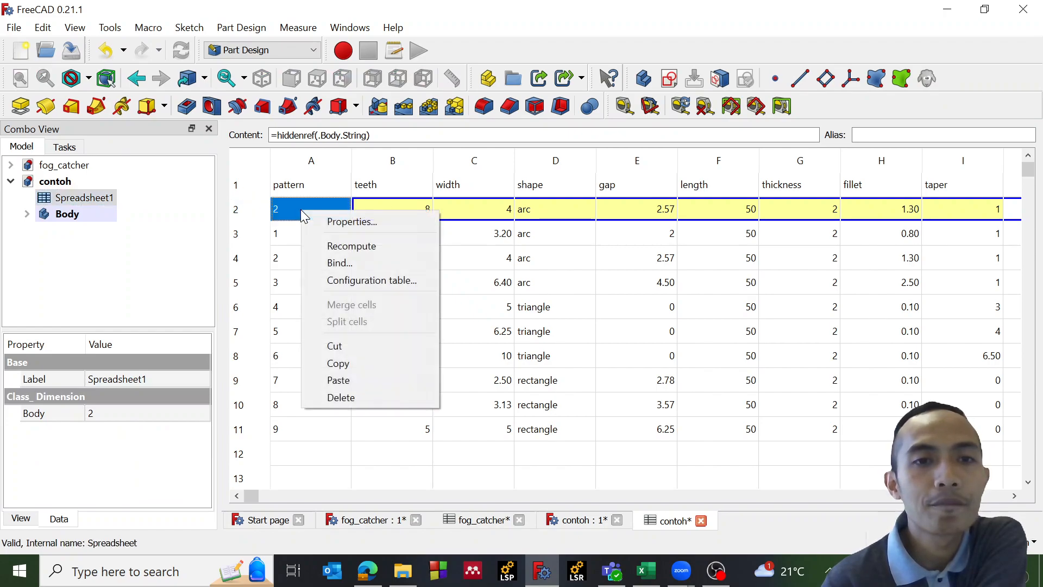
{"action": "left_click", "coordinate": [365, 282]}
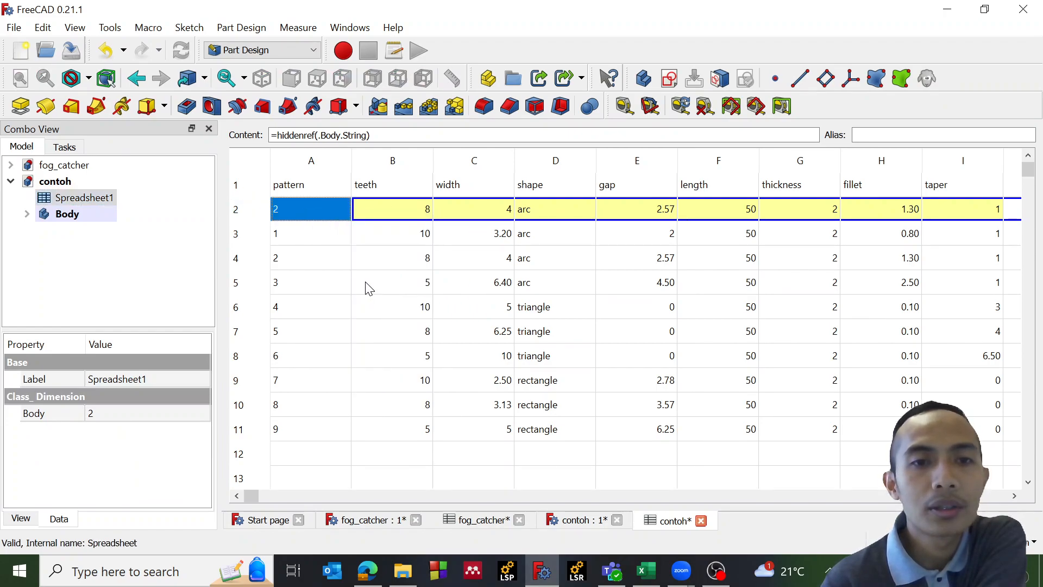
{"action": "right_click", "coordinate": [300, 211]}
{"action": "left_click", "coordinate": [329, 275]}
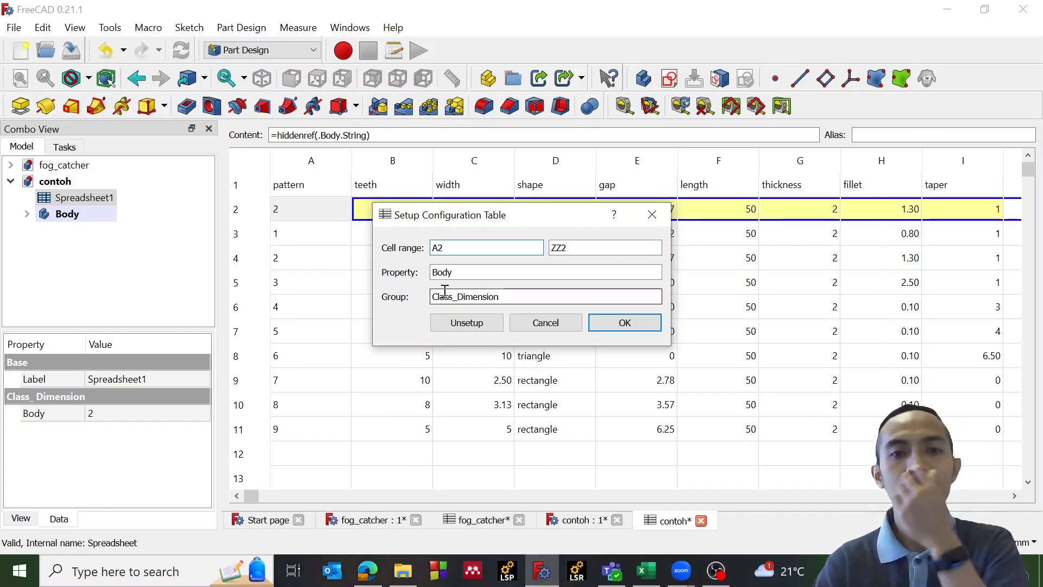
{"action": "left_click_drag", "start_coordinate": [562, 248], "coordinate": [538, 248]}
{"action": "type", "text": "I2"}
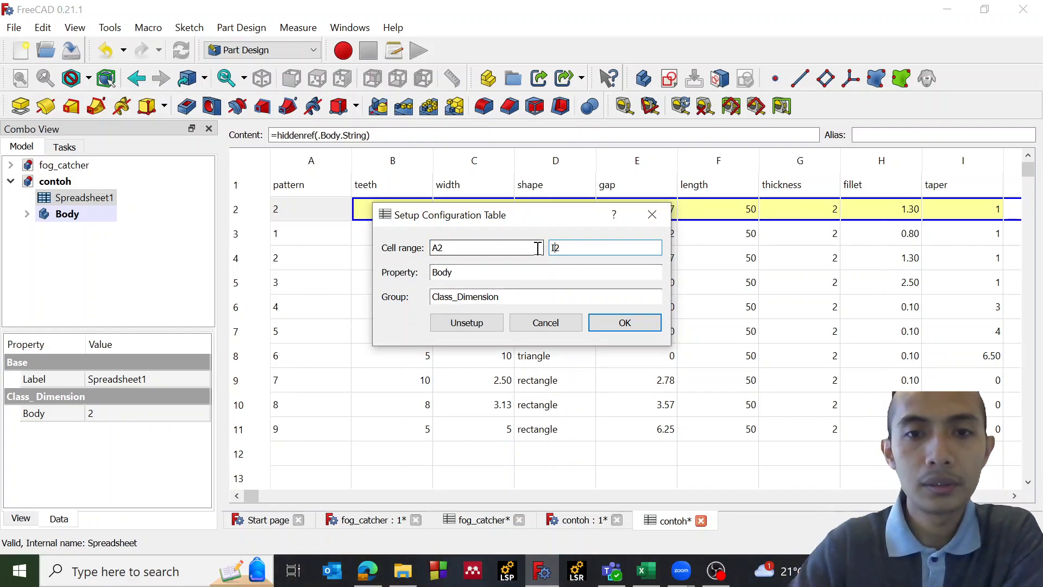
{"action": "left_click", "coordinate": [435, 275]}
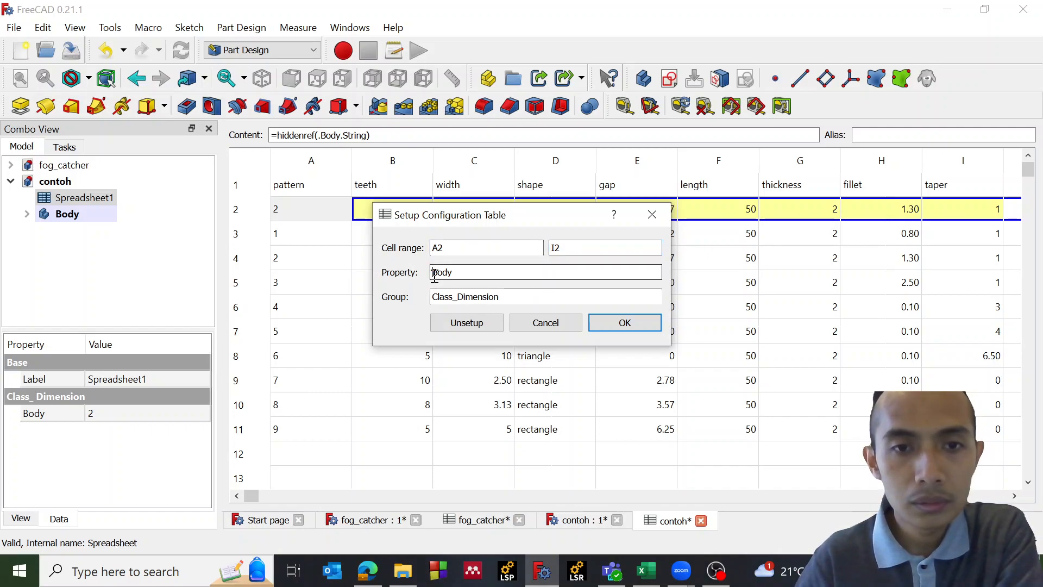
{"action": "type", "text": "Bo"}
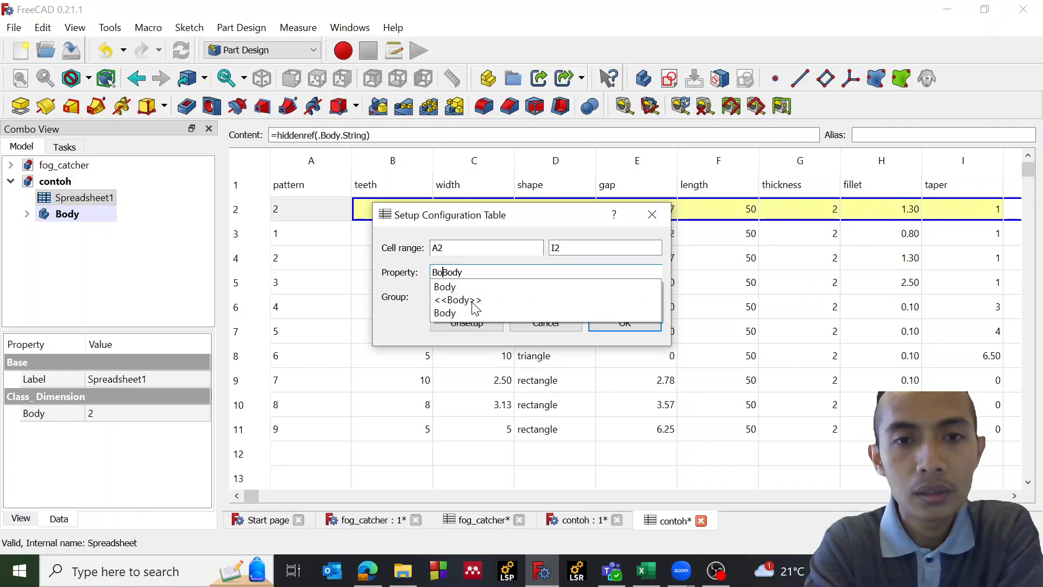
{"action": "left_click", "coordinate": [476, 302]}
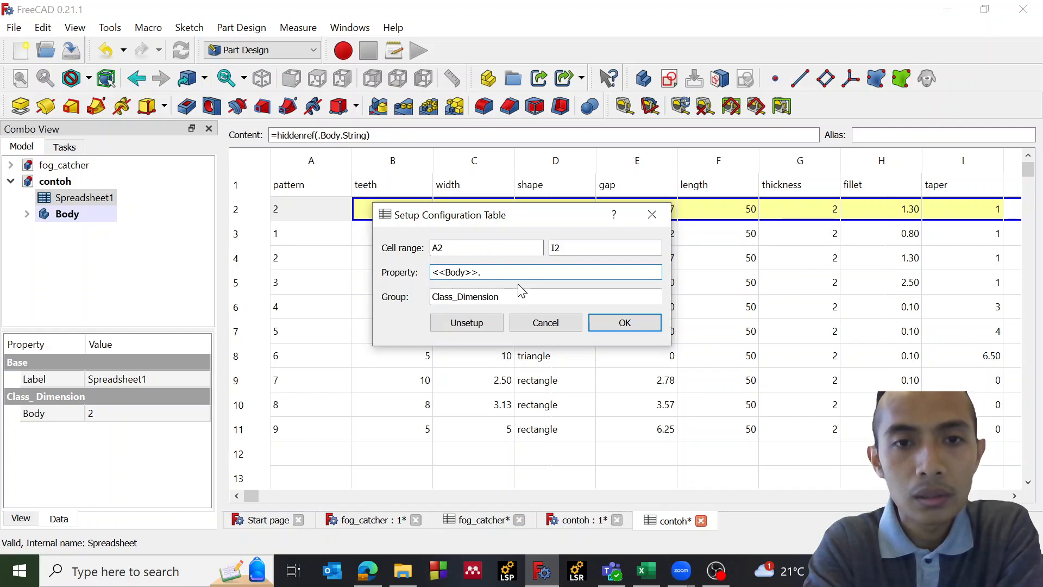
{"action": "key", "text": "BackSpace"}
{"action": "key", "text": "BackSpace"}
{"action": "key", "text": "BackSpace"}
{"action": "key", "text": "BackSpace"}
{"action": "key", "text": "BackSpace"}
{"action": "key", "text": "BackSpace"}
{"action": "key", "text": "BackSpace"}
{"action": "key", "text": "BackSpace"}
{"action": "key", "text": "BackSpace"}
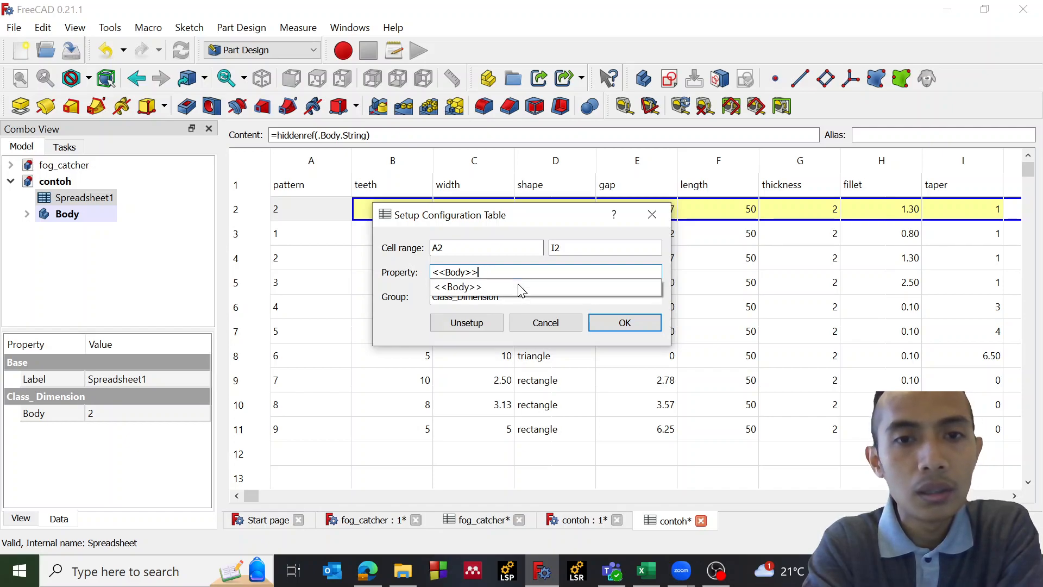
- Try to set the configuration table's property to Body.Body and apply the setup with the range A2 to I2
{"action": "type", "text": "Bo"}
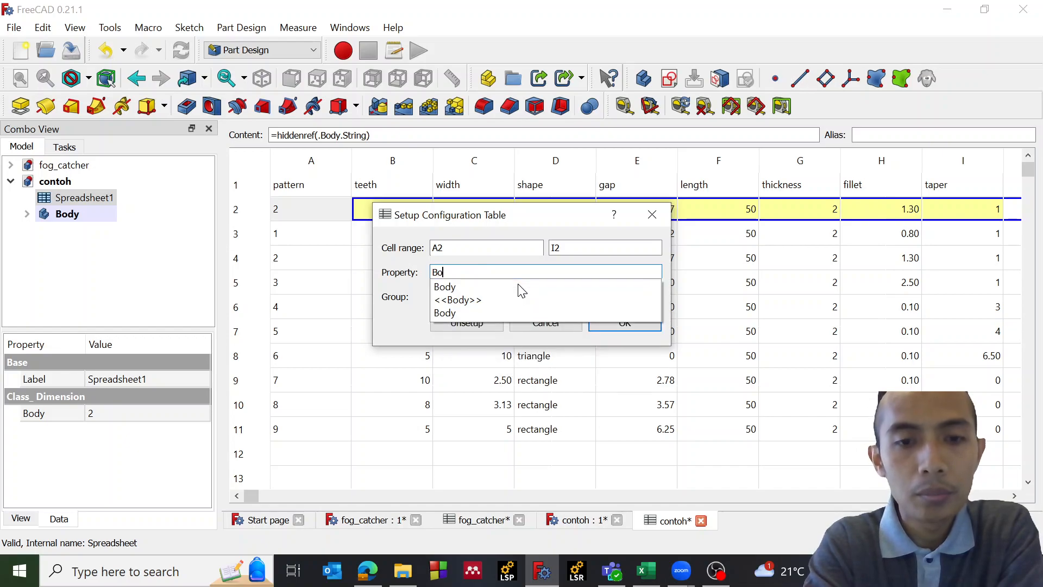
{"action": "type", "text": ".Body"}
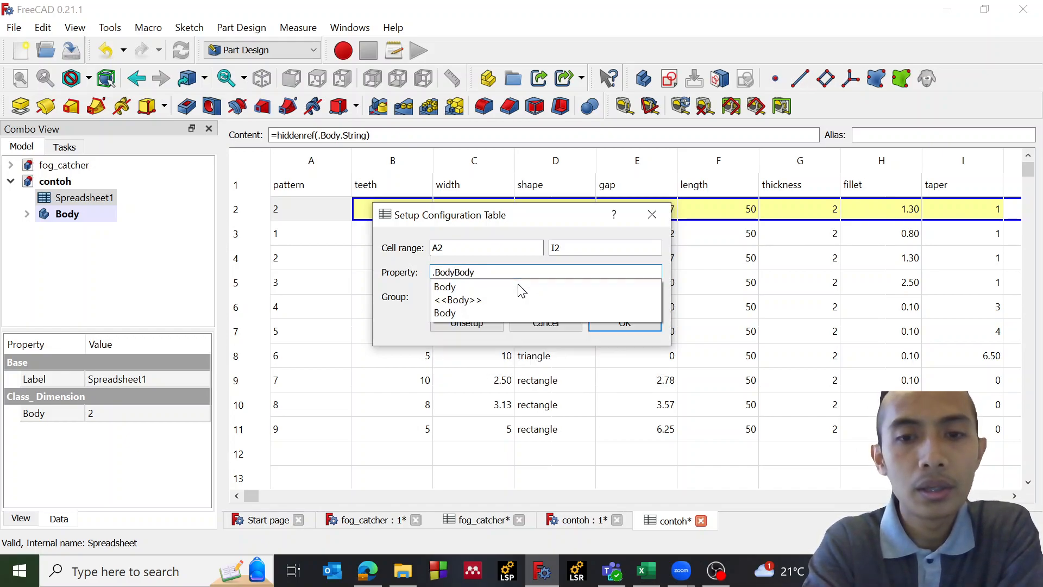
{"action": "type", "text": "."}
{"action": "key", "text": "BackSpace"}
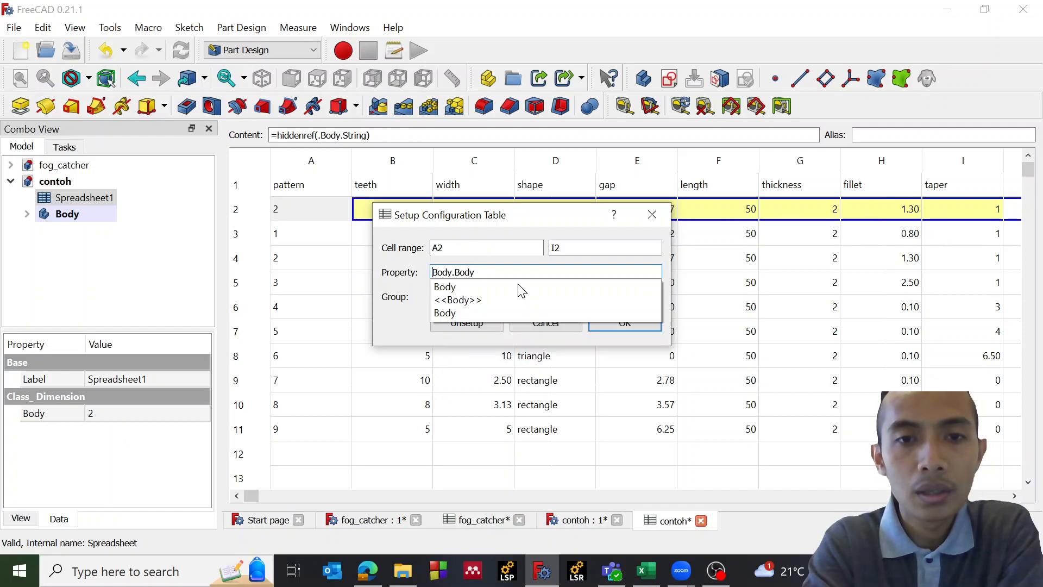
{"action": "key", "text": "Down"}
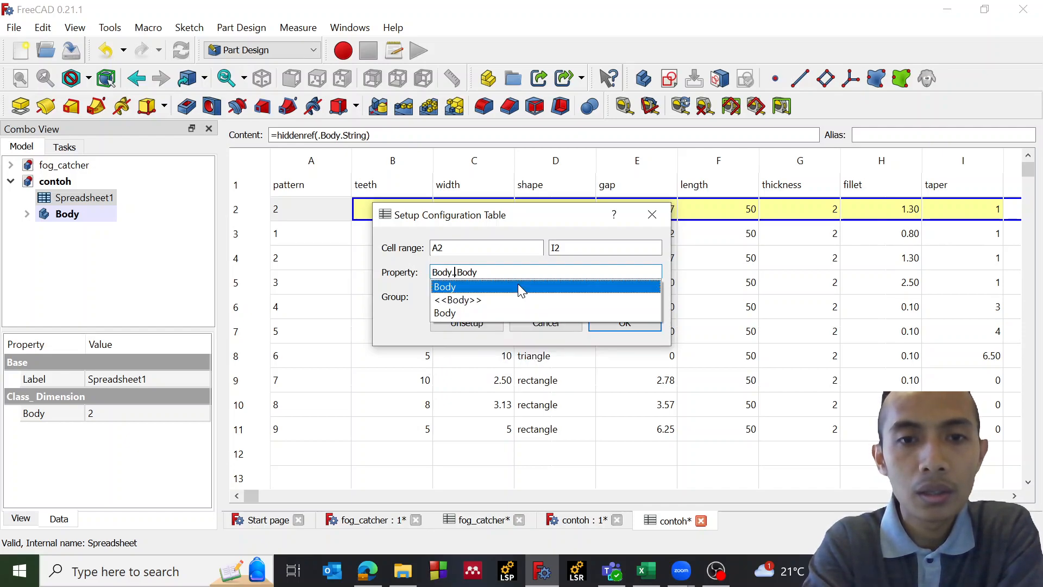
{"action": "key", "text": "BackSpace"}
{"action": "key", "text": "Return"}
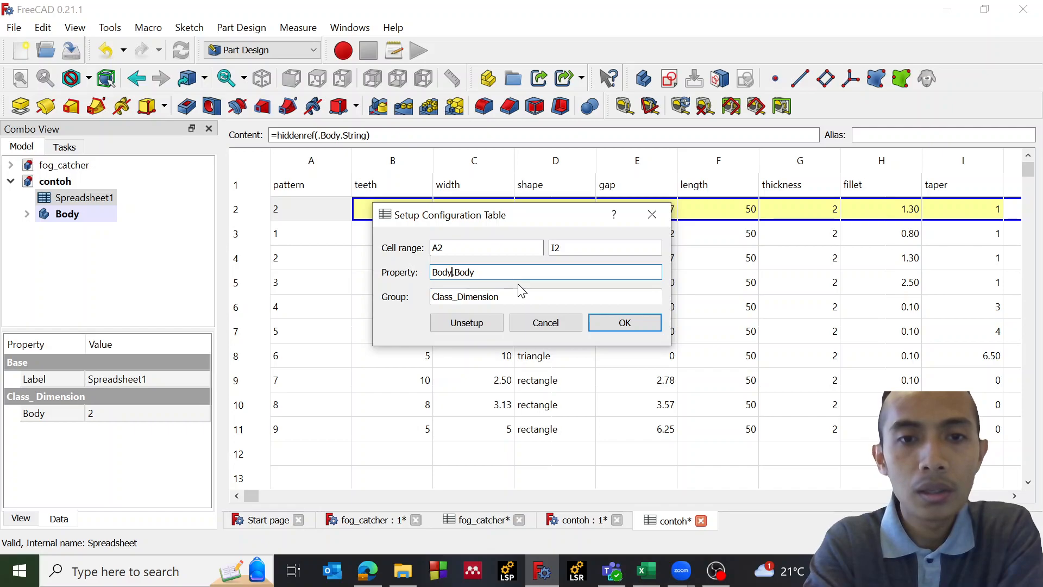
{"action": "left_click", "coordinate": [628, 324]}
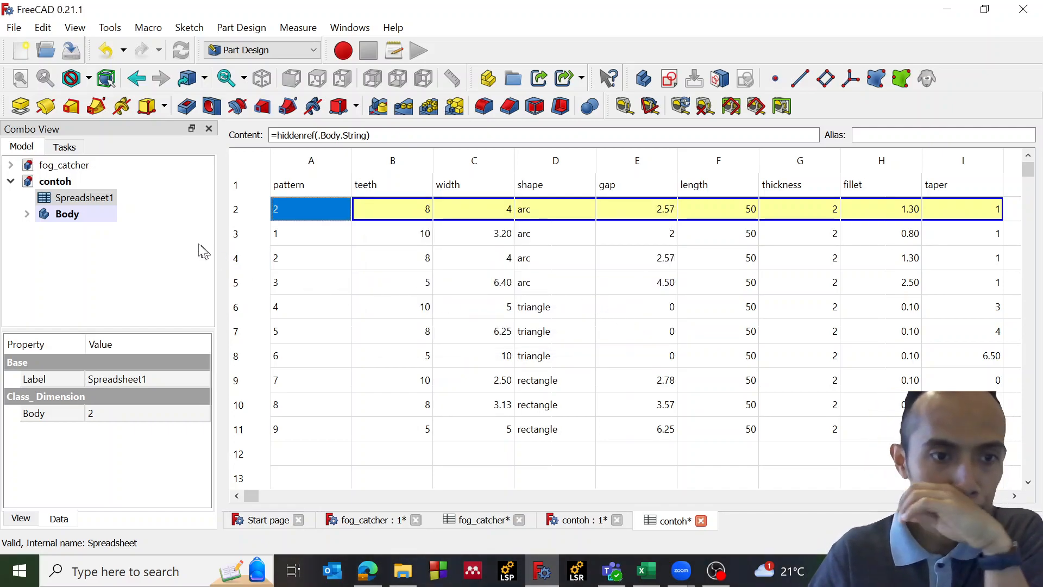
- Look through the Body's view and data properties for the configuration entry
{"action": "left_click", "coordinate": [85, 213]}
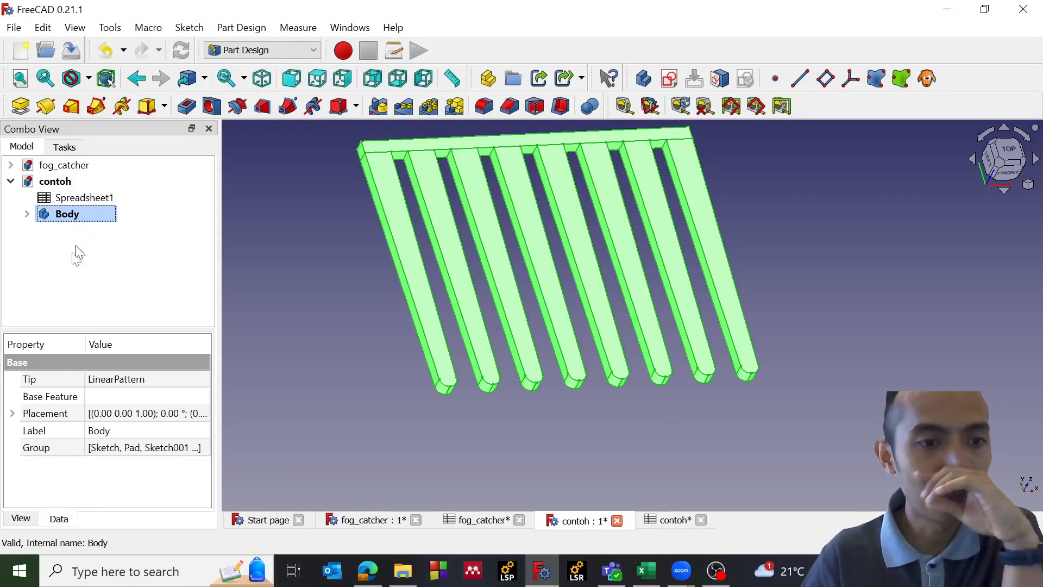
{"action": "left_click", "coordinate": [21, 517]}
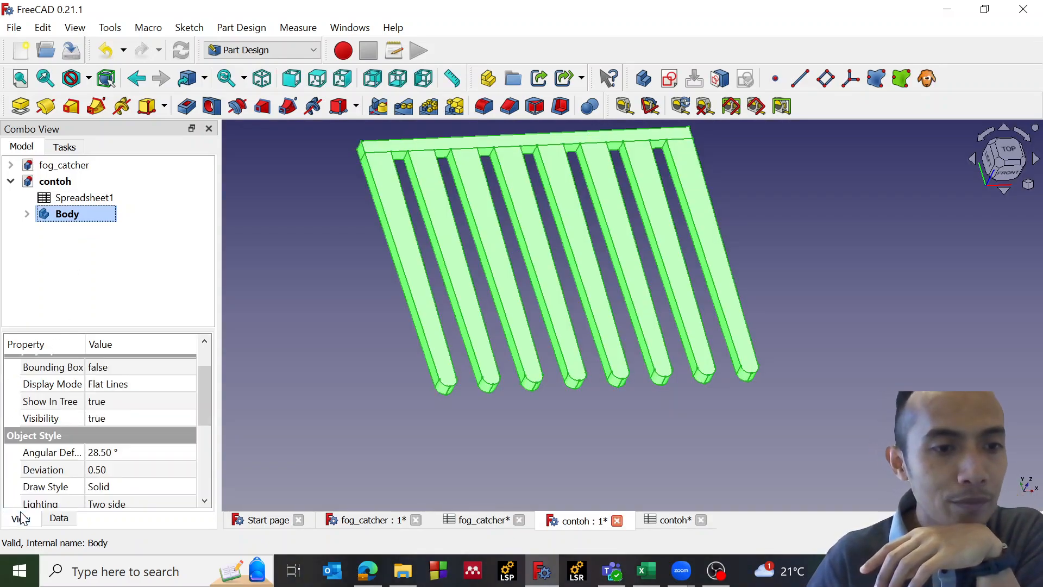
{"action": "scroll", "coordinate": [61, 450], "scroll_direction": "down", "scroll_amount": 3}
{"action": "scroll", "coordinate": [63, 446], "scroll_direction": "up", "scroll_amount": 3}
{"action": "scroll", "coordinate": [63, 448], "scroll_direction": "up", "scroll_amount": 2}
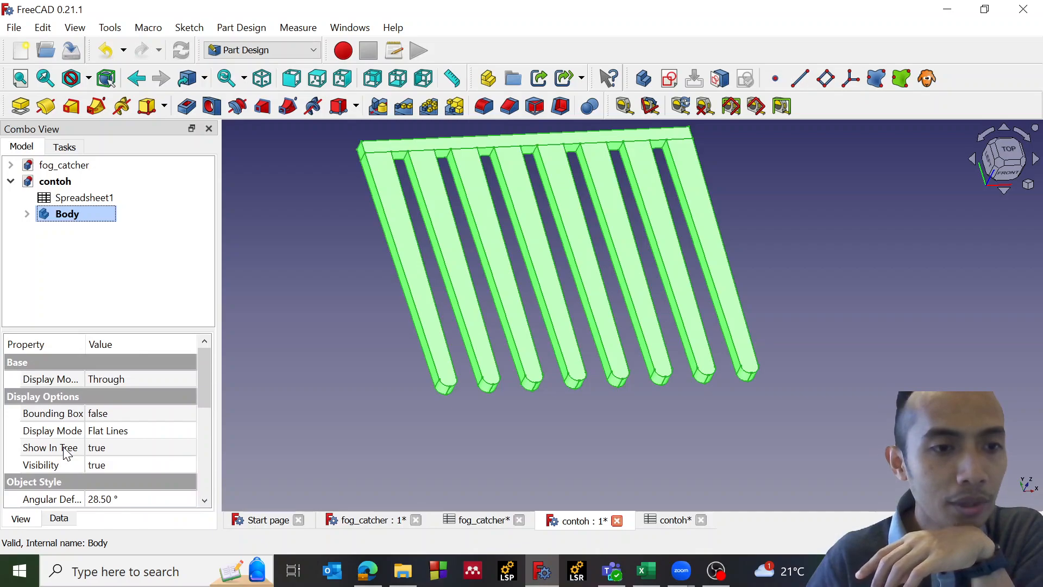
{"action": "scroll", "coordinate": [42, 434], "scroll_direction": "down", "scroll_amount": 5}
{"action": "scroll", "coordinate": [33, 442], "scroll_direction": "up", "scroll_amount": 5}
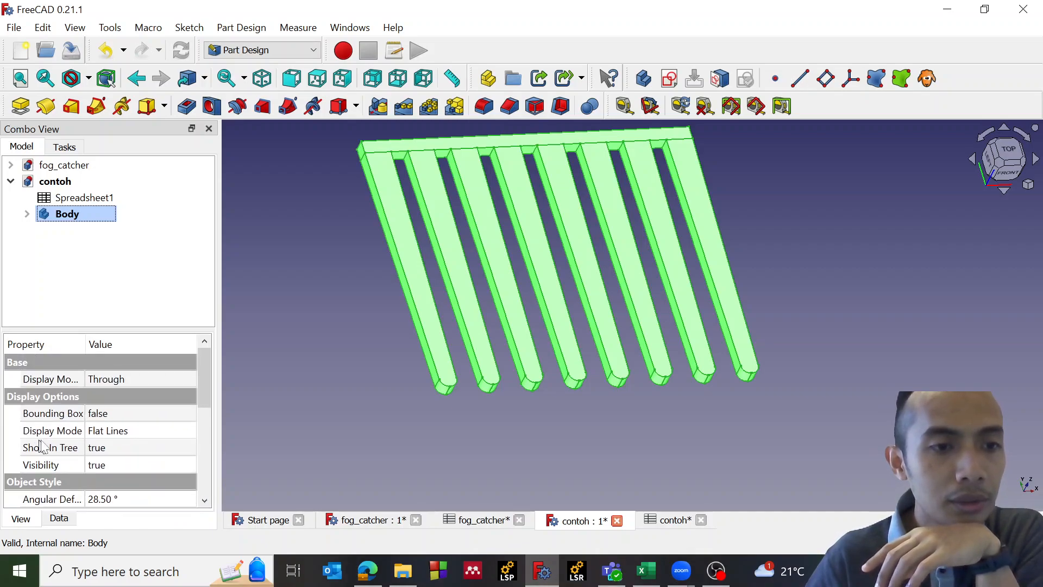
{"action": "left_click", "coordinate": [58, 518]}
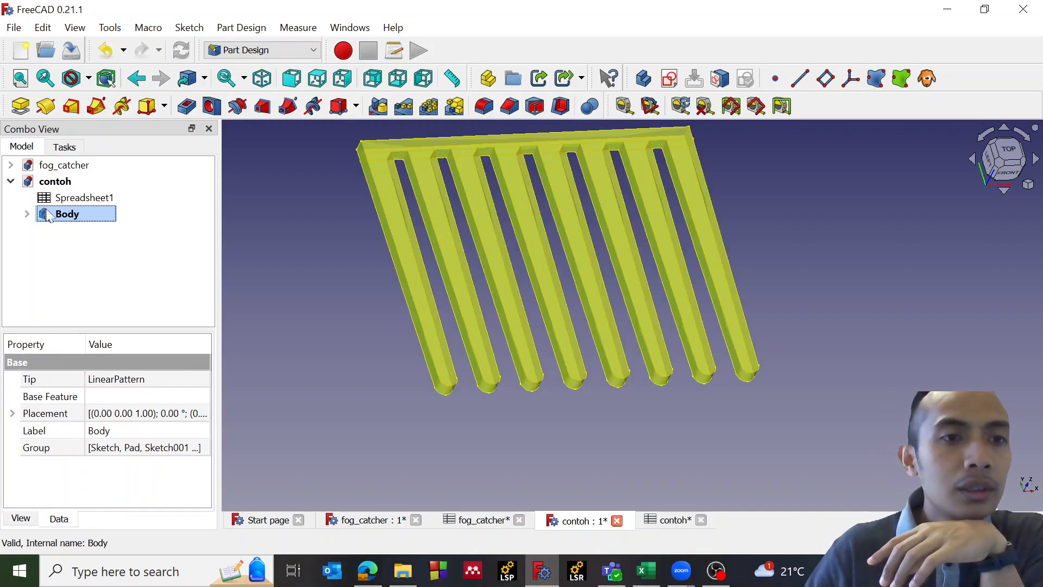
- Review the range, property and group in the configuration table setup for cell A2 of fog_catcher's Spreadsheet
{"action": "double_click", "coordinate": [81, 197]}
{"action": "left_click", "coordinate": [11, 165]}
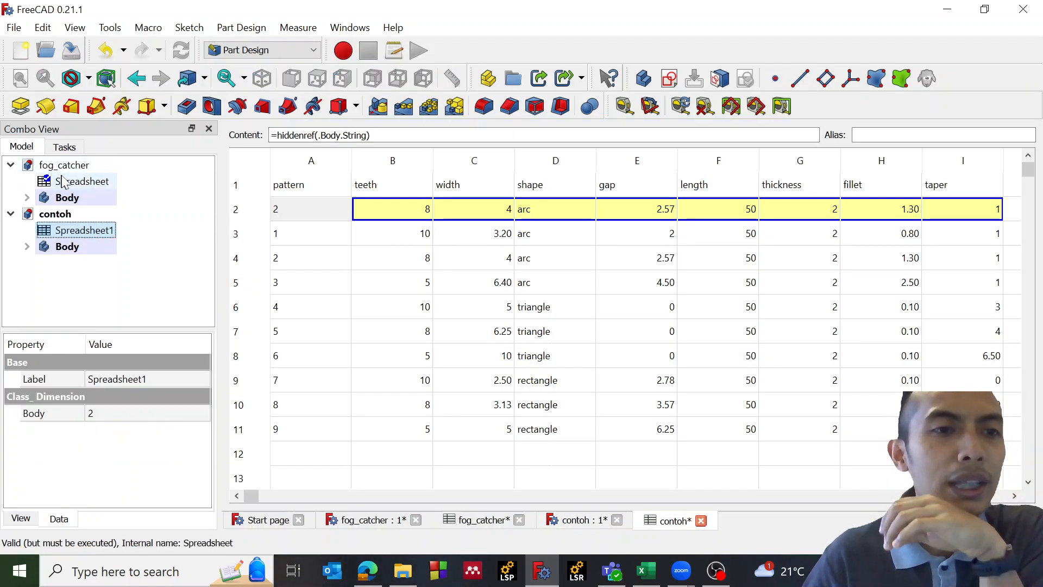
{"action": "double_click", "coordinate": [81, 180]}
{"action": "left_click", "coordinate": [322, 210]}
{"action": "right_click", "coordinate": [323, 210]}
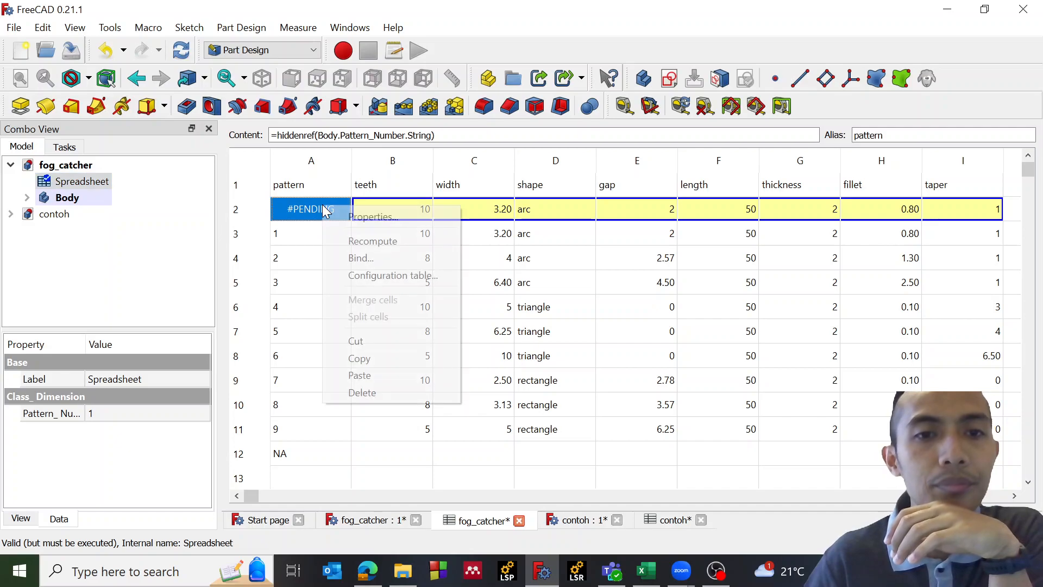
{"action": "left_click", "coordinate": [384, 275]}
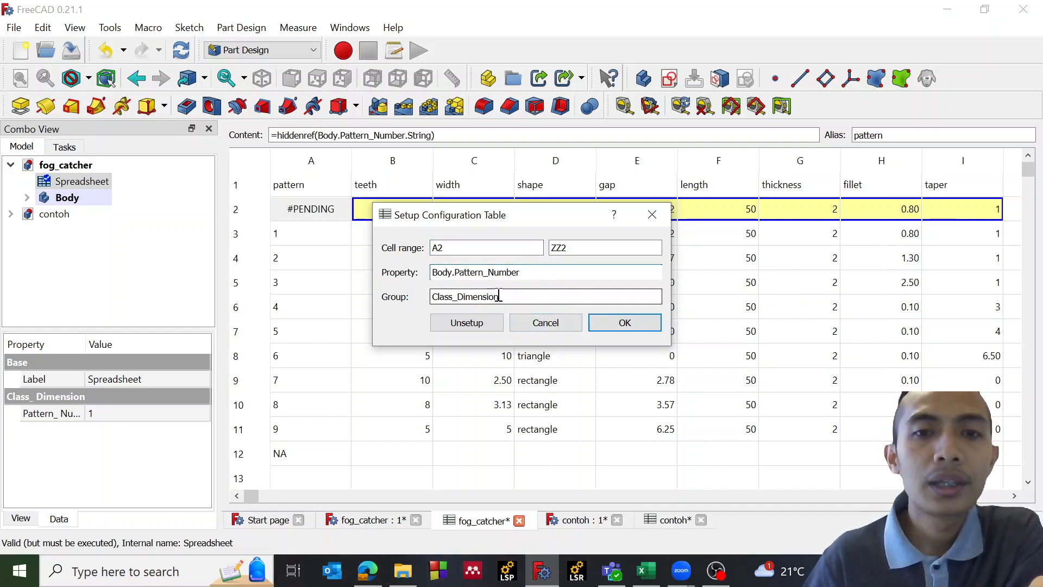
{"action": "left_click", "coordinate": [543, 323]}
- Inspect the Pattern_Number property under Class_Dimension in the data properties of fog_catcher's Body
{"action": "left_click", "coordinate": [66, 198]}
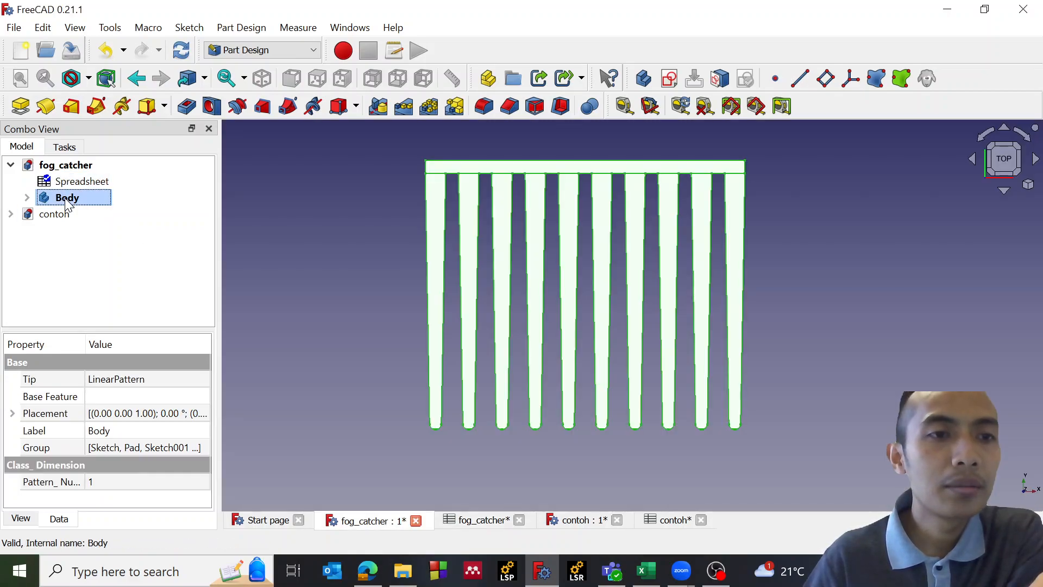
{"action": "left_click", "coordinate": [115, 487]}
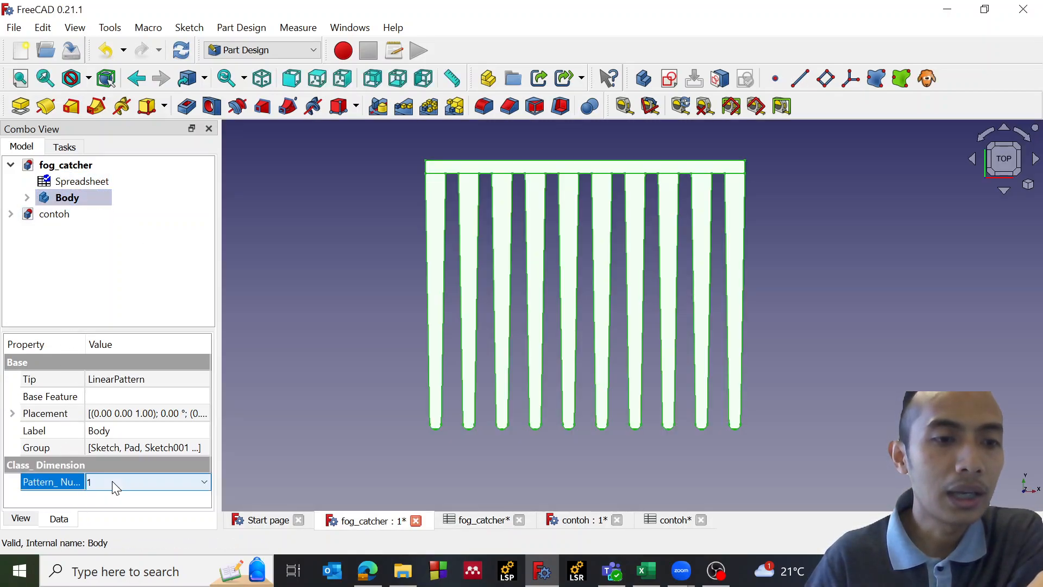
{"action": "key", "text": "BackSpace"}
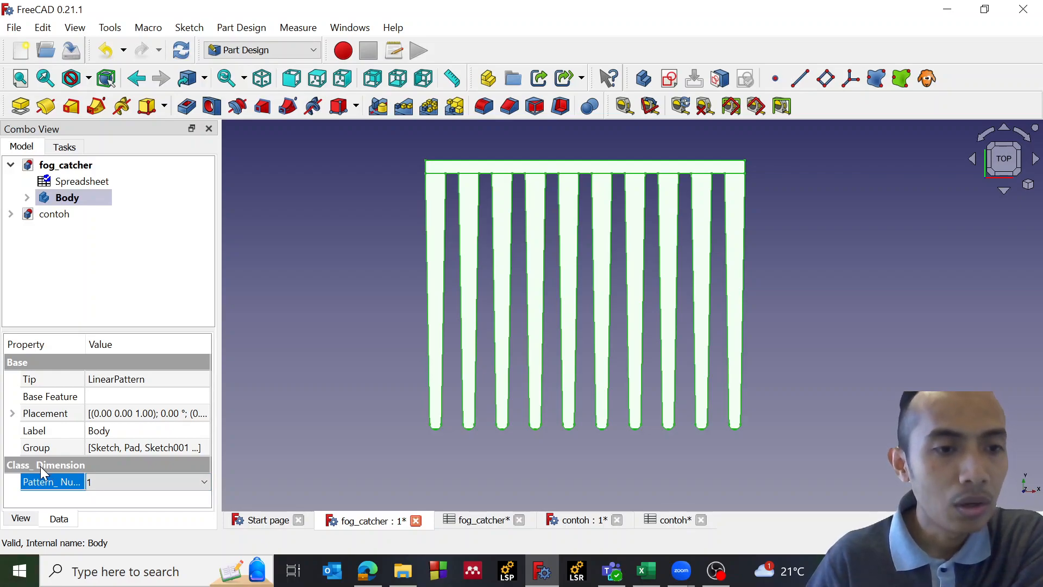
- Reopen the configuration table setup for cell A2 of fog_catcher's Spreadsheet and apply it with the range A2 to ZZ2 and Body.Pattern_Number
{"action": "double_click", "coordinate": [76, 181]}
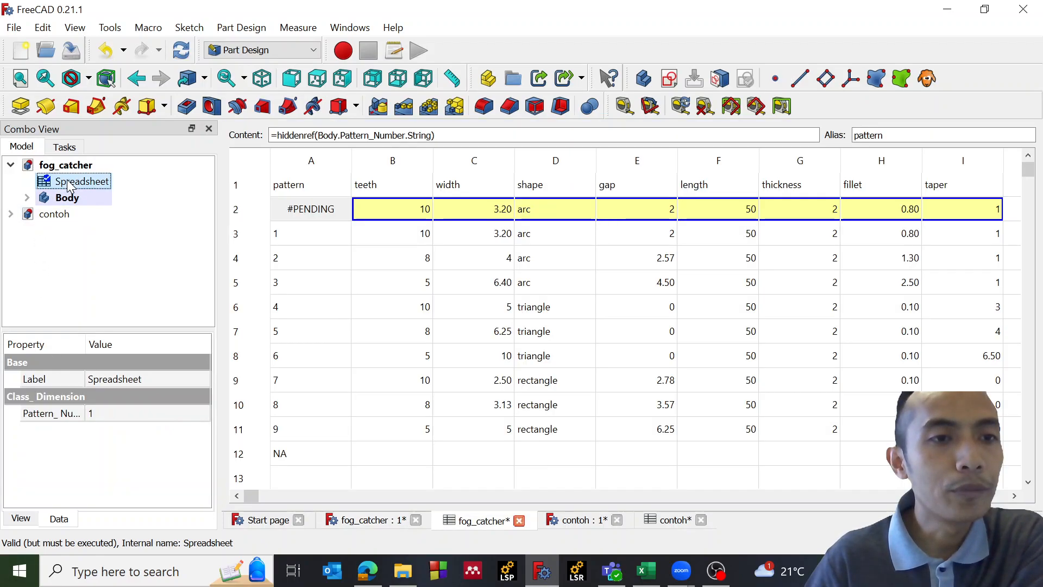
{"action": "left_click", "coordinate": [304, 209]}
{"action": "right_click", "coordinate": [304, 208]}
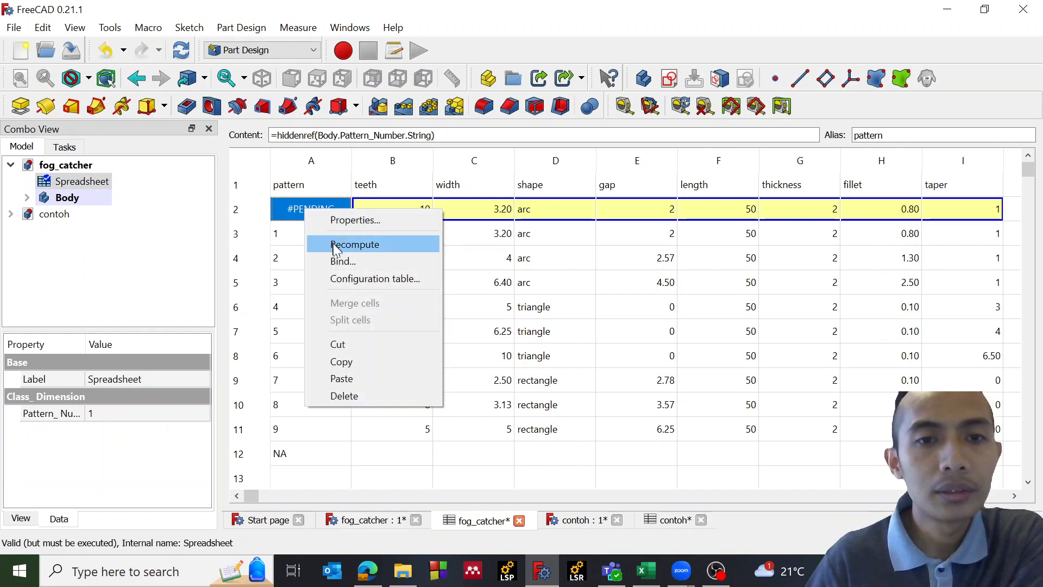
{"action": "left_click", "coordinate": [354, 279]}
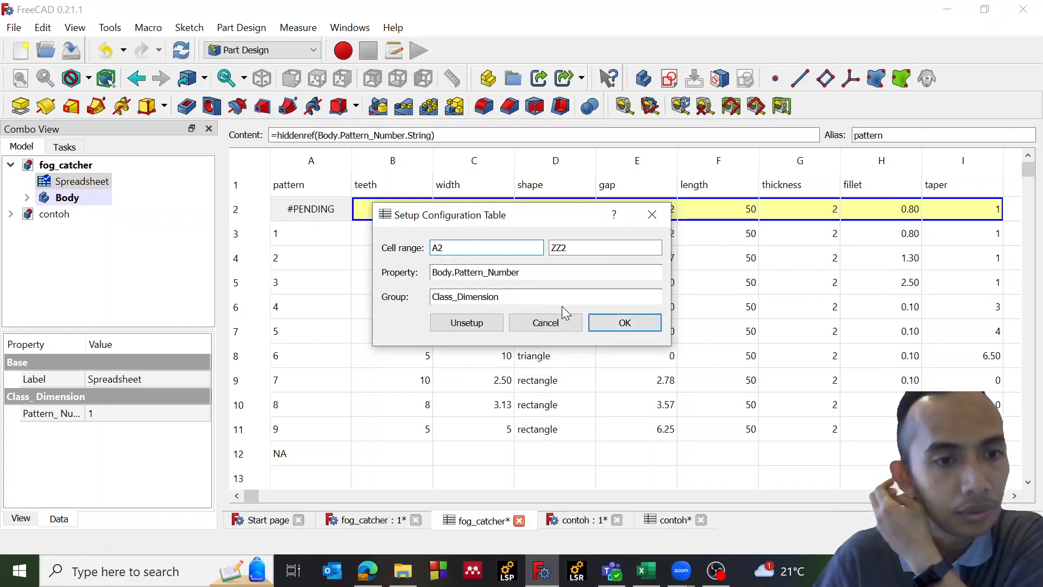
{"action": "left_click", "coordinate": [599, 322]}
- Check the Body and Spreadsheet1 in contoh and save the contoh document
{"action": "left_click", "coordinate": [56, 213]}
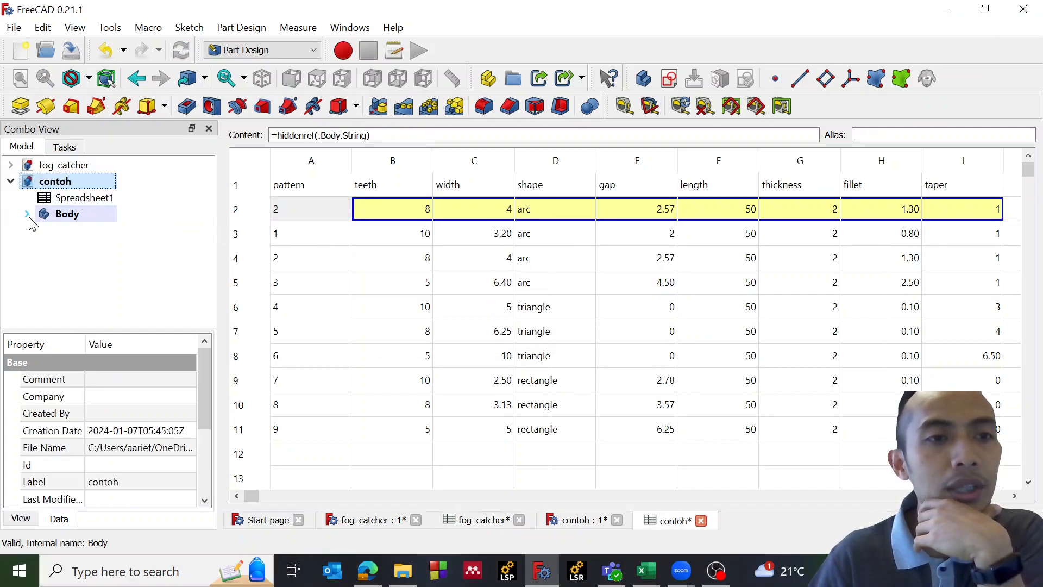
{"action": "left_click", "coordinate": [66, 199]}
{"action": "left_click", "coordinate": [71, 213]}
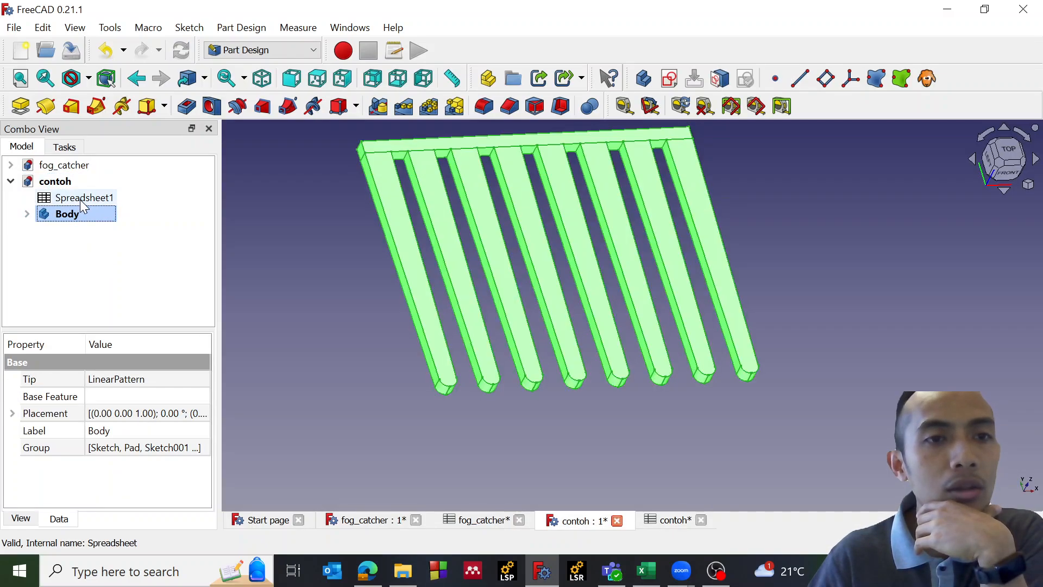
{"action": "double_click", "coordinate": [79, 197]}
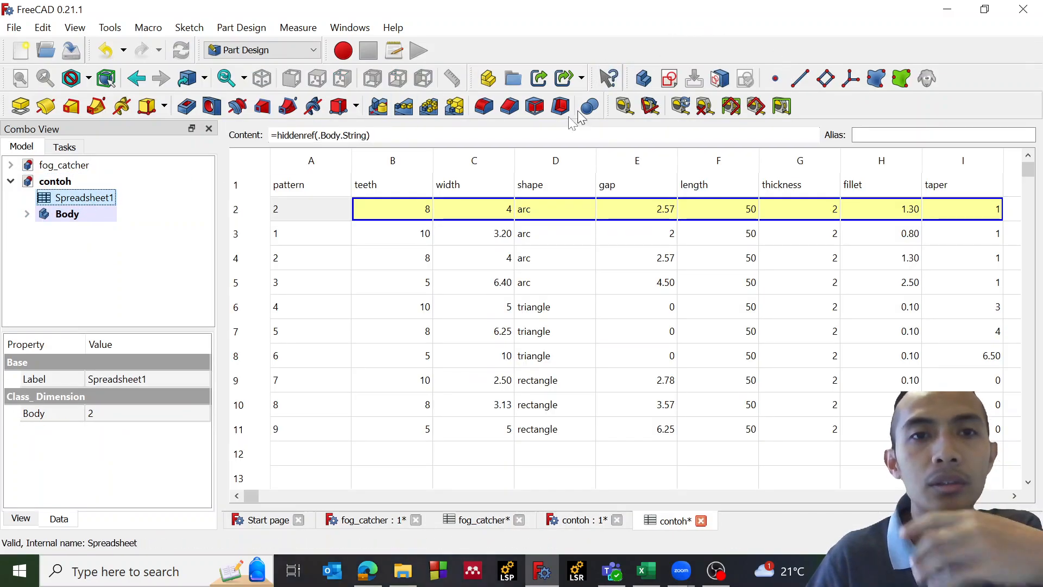
{"action": "key", "text": "ctrl+s"}
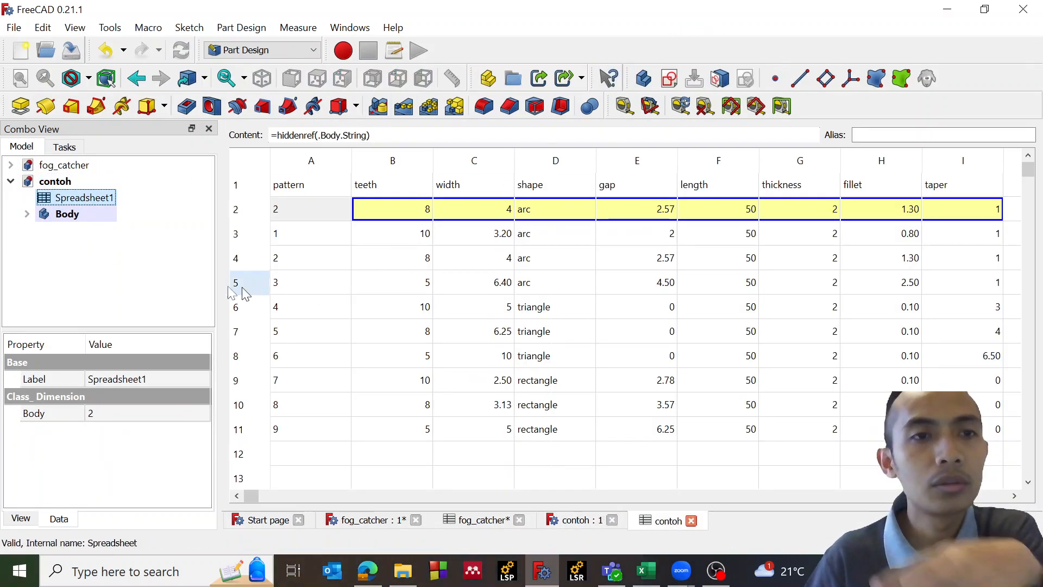
- Recheck contoh's Body properties and compare the content and alias of cell A2 in Spreadsheet1 with the same cell in fog_catcher's Spreadsheet
{"action": "left_click", "coordinate": [68, 215]}
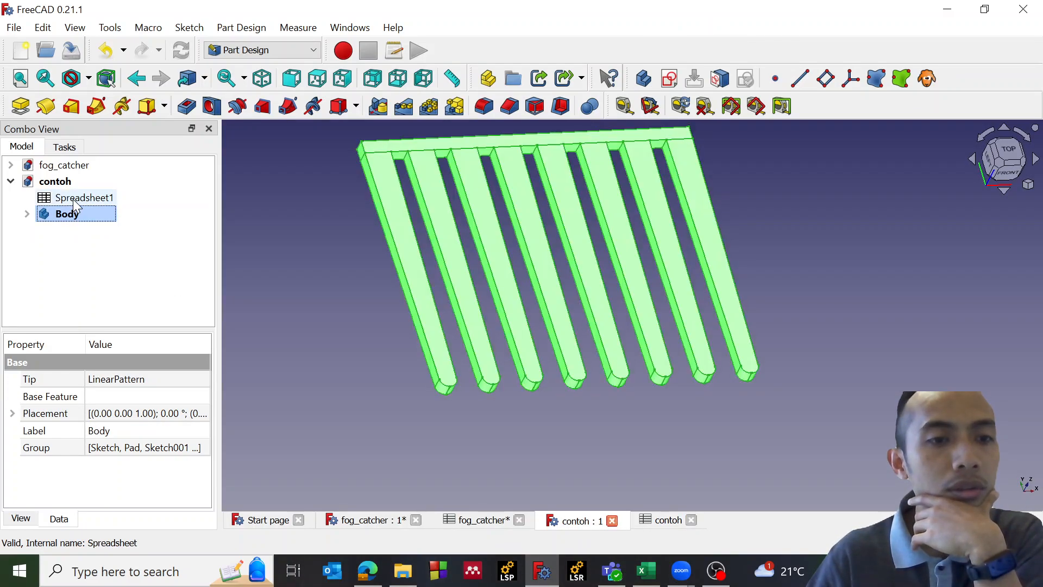
{"action": "double_click", "coordinate": [78, 198]}
{"action": "left_click", "coordinate": [306, 213]}
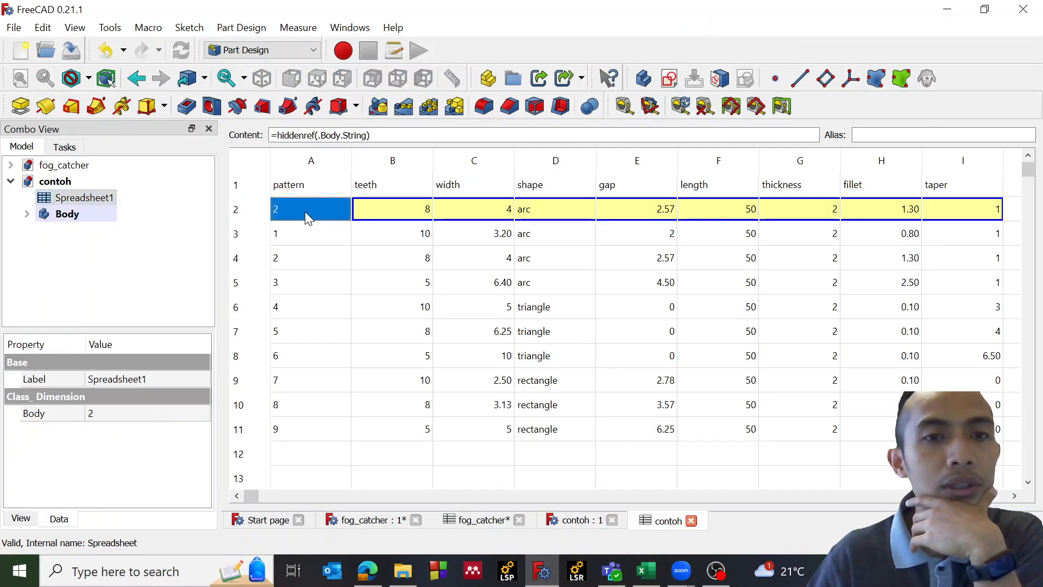
{"action": "right_click", "coordinate": [305, 211]}
{"action": "left_click", "coordinate": [310, 242]}
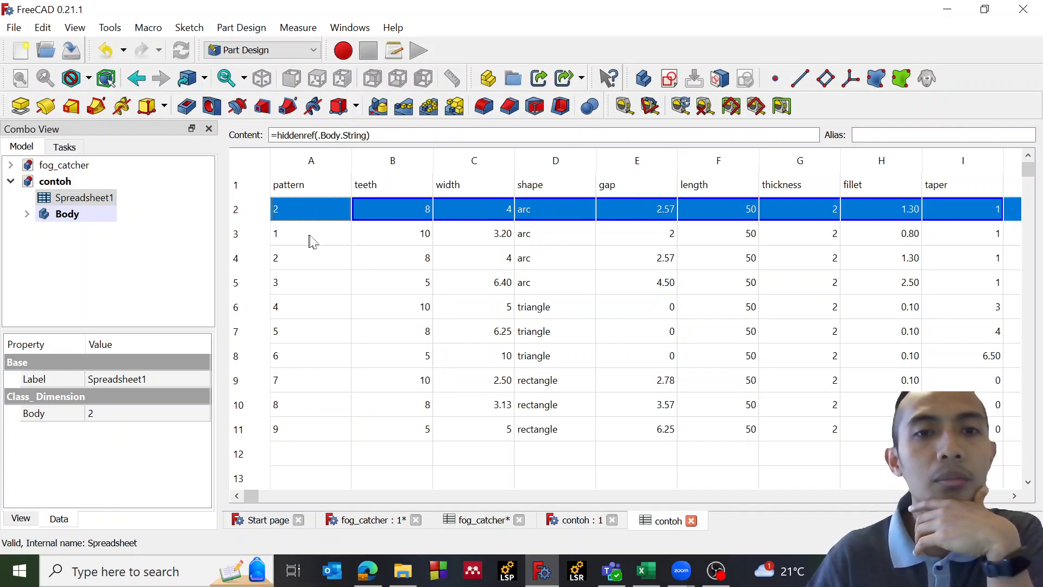
{"action": "left_click", "coordinate": [322, 230]}
{"action": "left_click", "coordinate": [325, 194]}
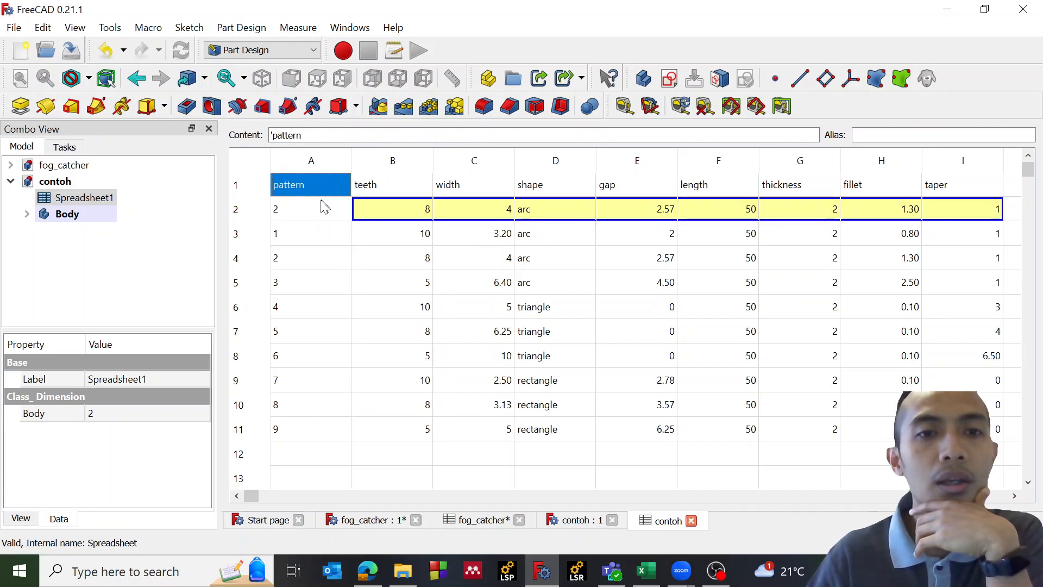
{"action": "left_click", "coordinate": [317, 215]}
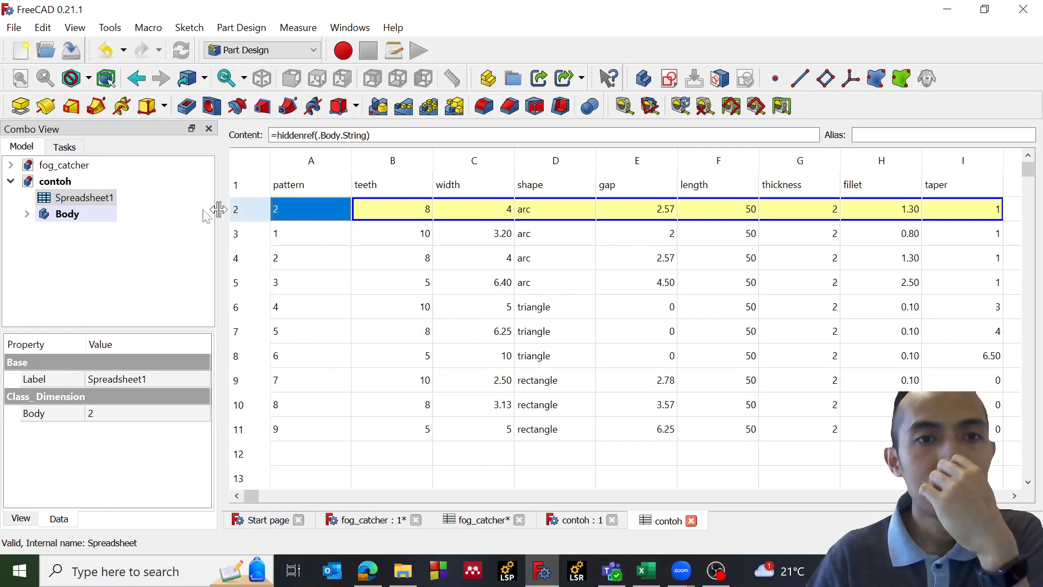
{"action": "left_click", "coordinate": [10, 164]}
{"action": "double_click", "coordinate": [82, 181]}
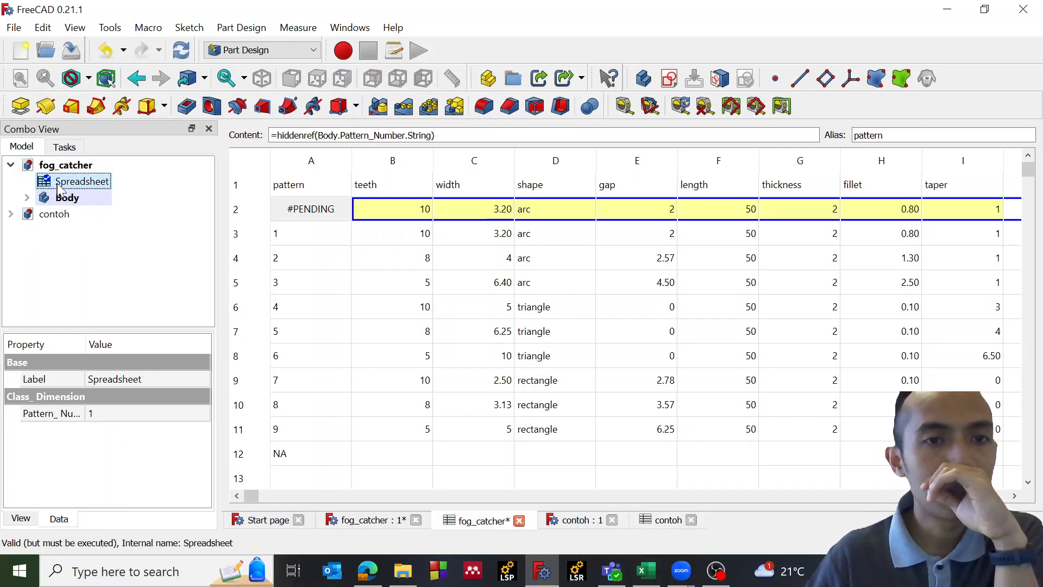
{"action": "left_click", "coordinate": [298, 216]}
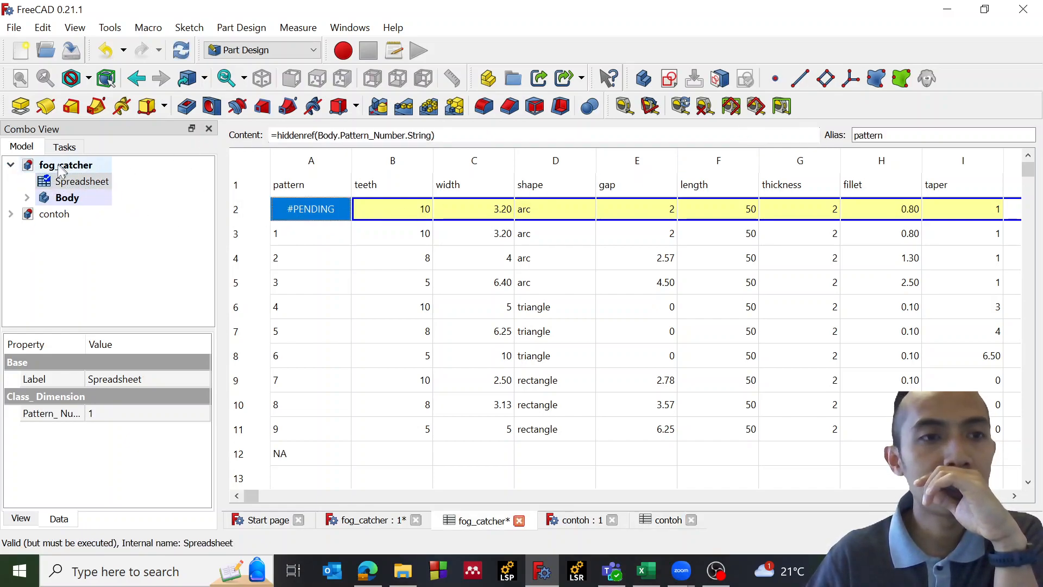
- Give cell A2 of contoh's Spreadsheet1 the alias pattern
{"action": "left_click", "coordinate": [11, 213]}
{"action": "double_click", "coordinate": [68, 230]}
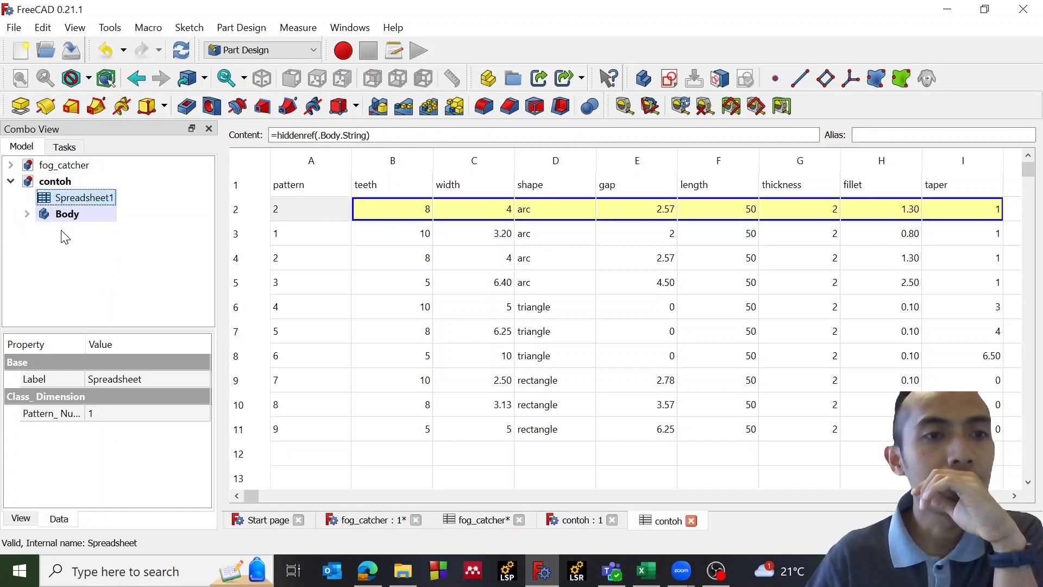
{"action": "left_click", "coordinate": [315, 204]}
{"action": "left_click", "coordinate": [878, 135]}
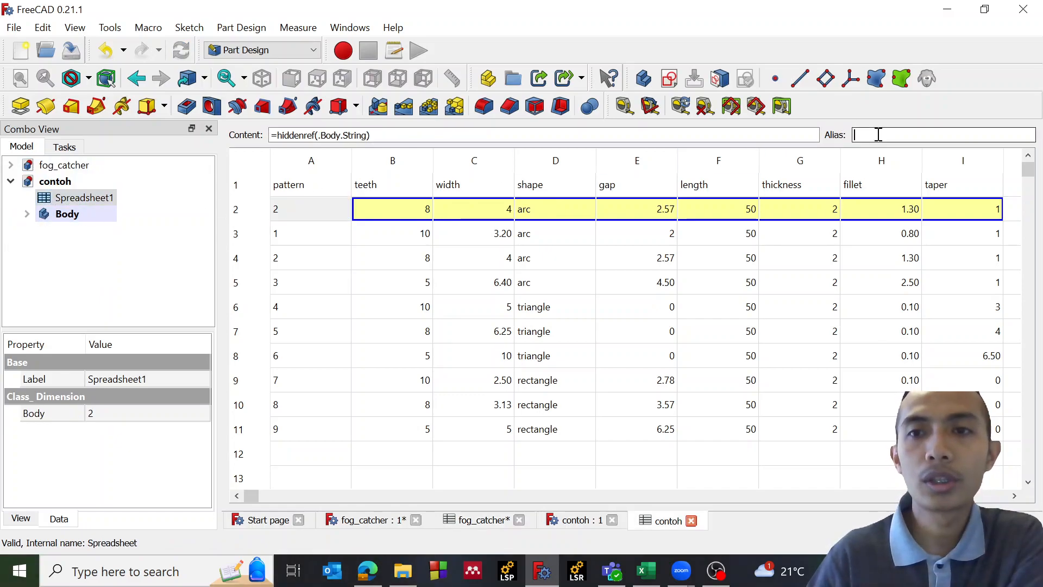
{"action": "type", "text": "pattern"}
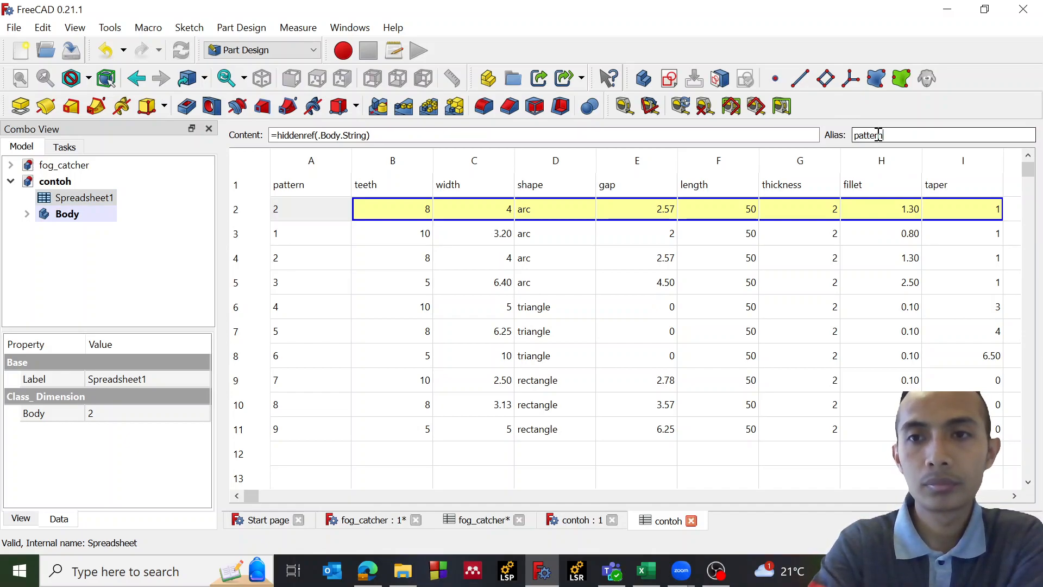
{"action": "key", "text": "Return"}
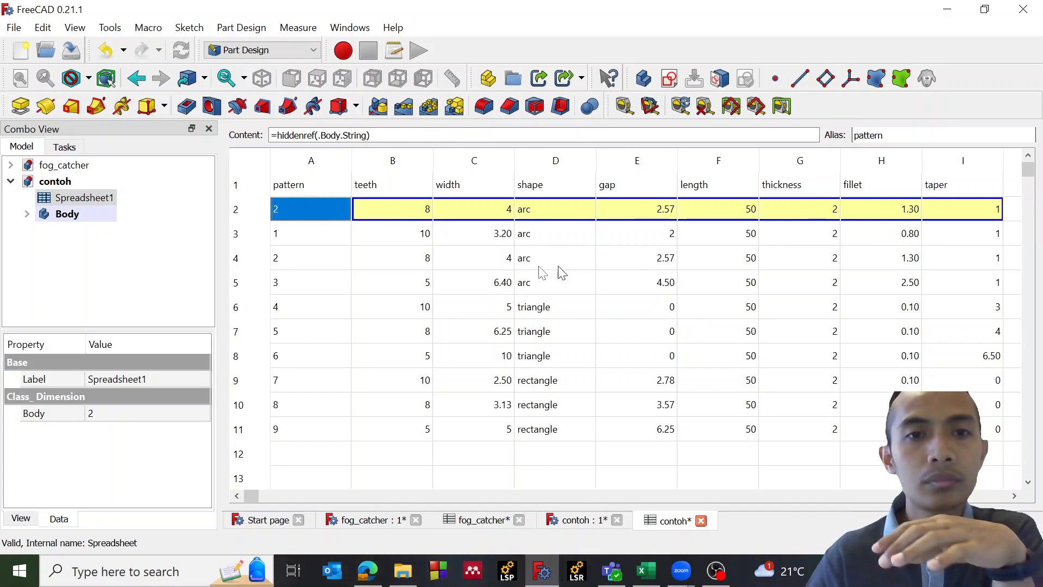
- Try to set the property in the configuration table setup for cell A2 to Body.Pattern_Number, applying it with the range A2 to ZZ2
{"action": "left_click", "coordinate": [297, 234]}
{"action": "left_click", "coordinate": [310, 209]}
{"action": "right_click", "coordinate": [311, 208]}
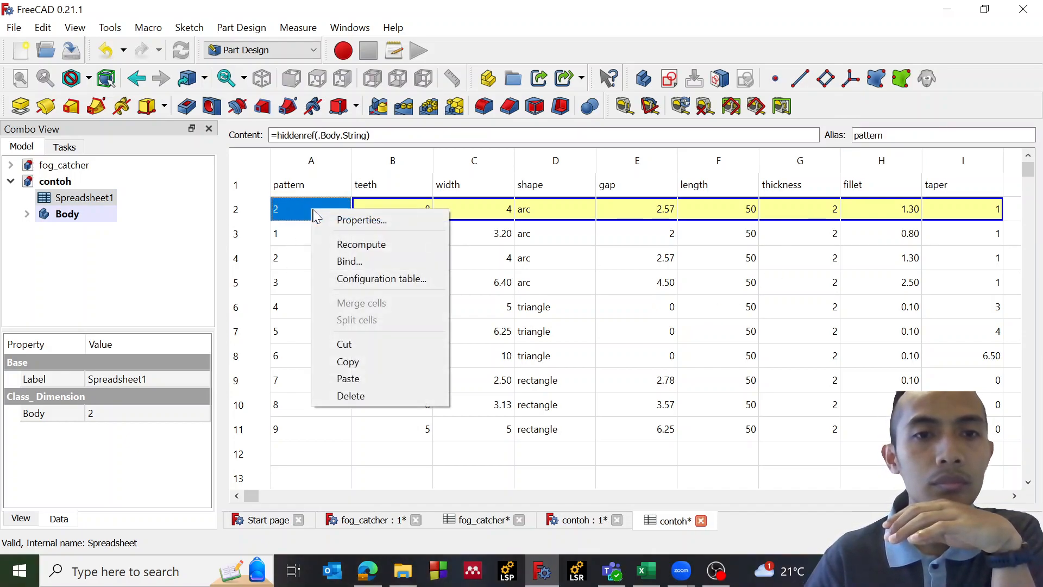
{"action": "left_click", "coordinate": [359, 278]}
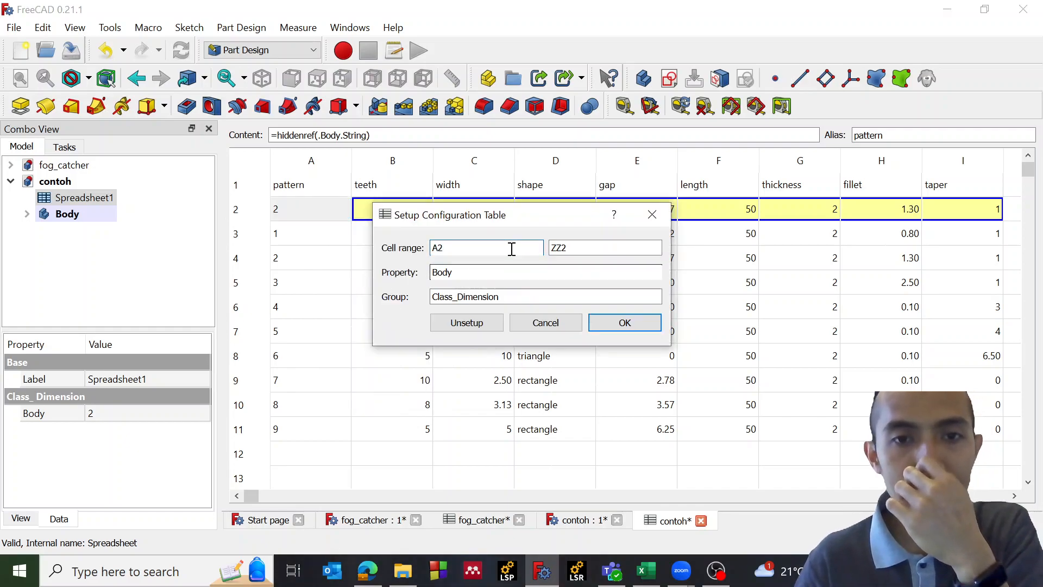
{"action": "left_click", "coordinate": [456, 269]}
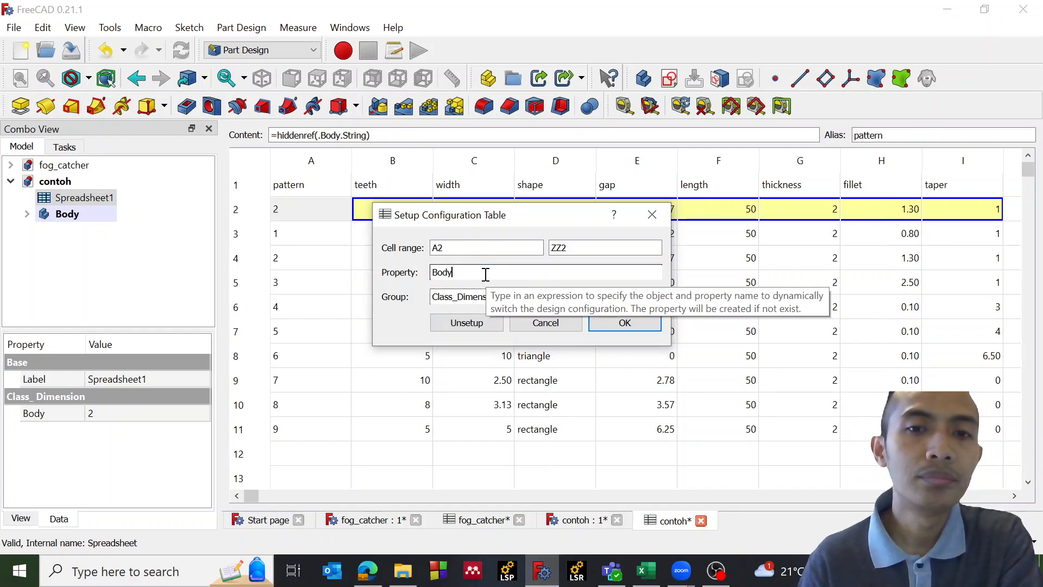
{"action": "type", "text": "."}
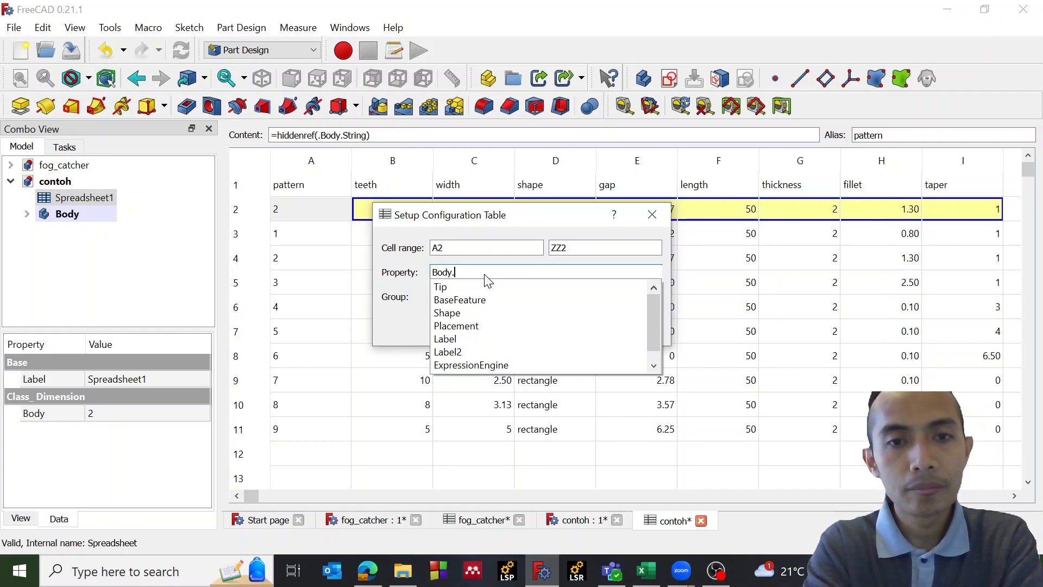
{"action": "type", "text": "Numb"}
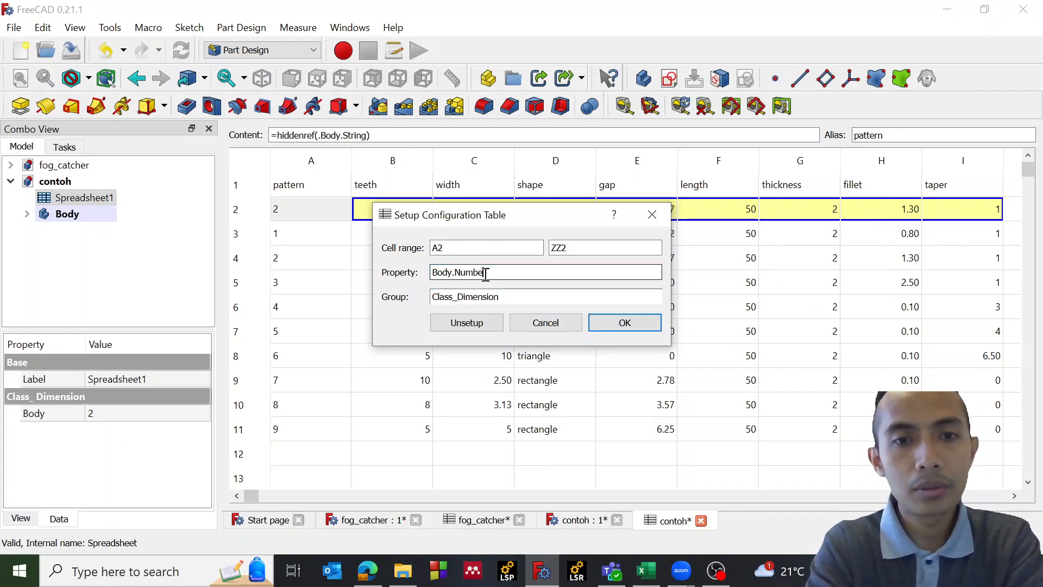
{"action": "type", "text": "e"}
{"action": "key", "text": "BackSpace"}
{"action": "key", "text": "BackSpace"}
{"action": "key", "text": "BackSpace"}
{"action": "key", "text": "BackSpace"}
{"action": "key", "text": "BackSpace"}
{"action": "type", "text": "Pattern_"}
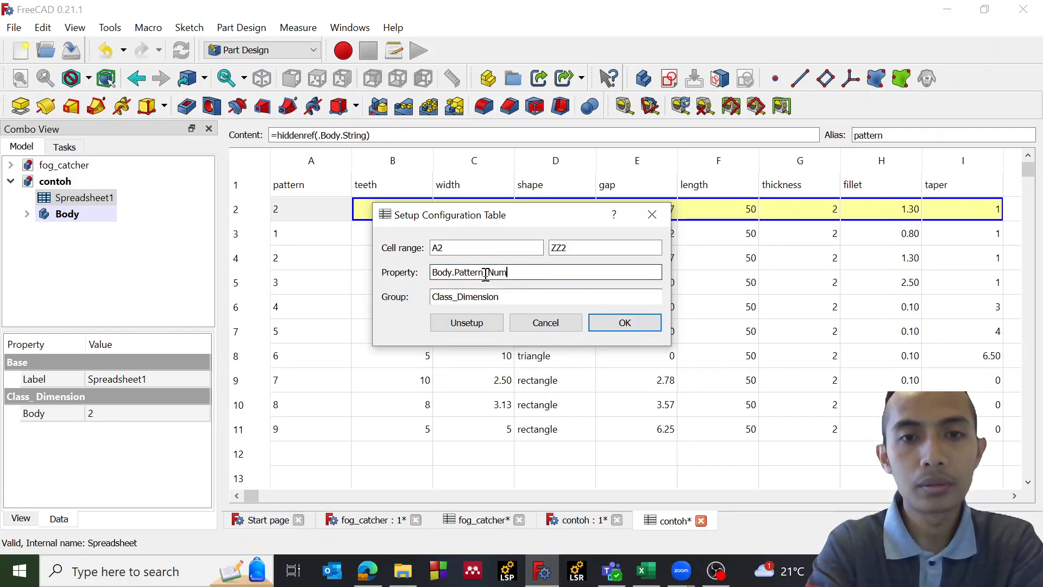
{"action": "left_click", "coordinate": [639, 325]}
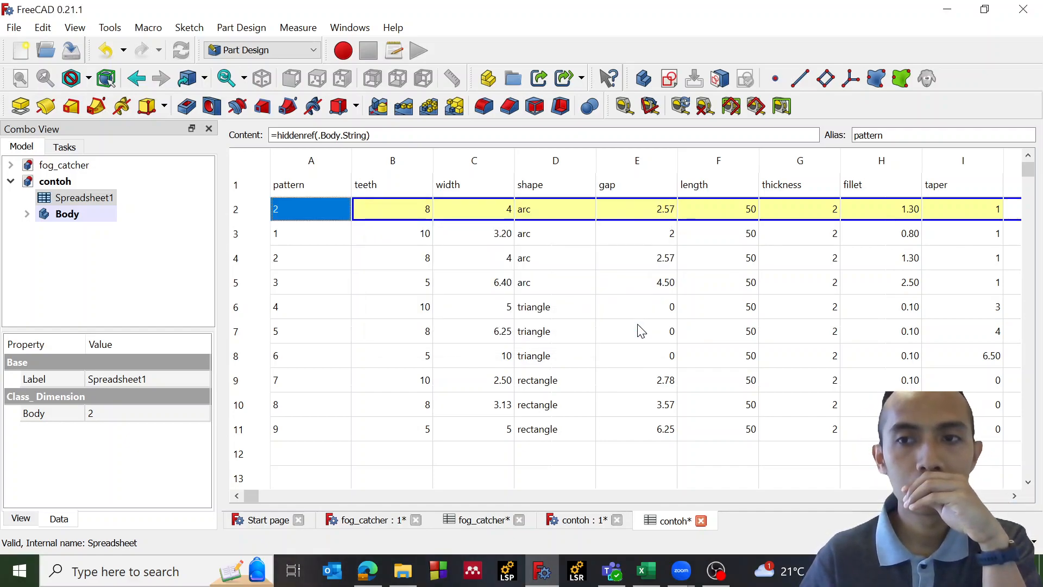
- Look for the pattern property in the view and data properties of contoh's Body, and return to Spreadsheet1
{"action": "left_click", "coordinate": [776, 232]}
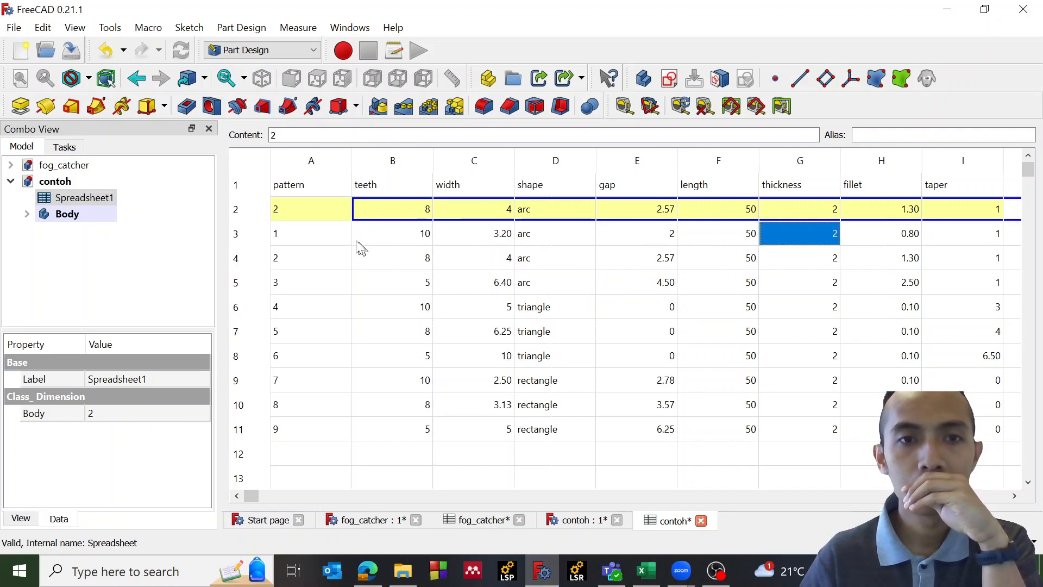
{"action": "left_click", "coordinate": [334, 243]}
{"action": "double_click", "coordinate": [76, 217]}
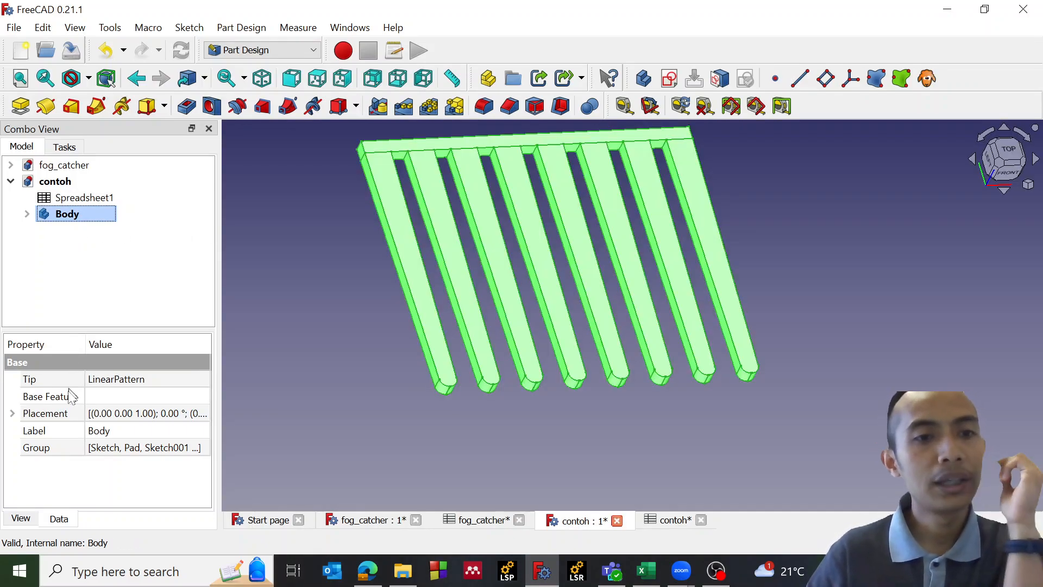
{"action": "left_click", "coordinate": [21, 519]}
{"action": "left_click", "coordinate": [56, 519]}
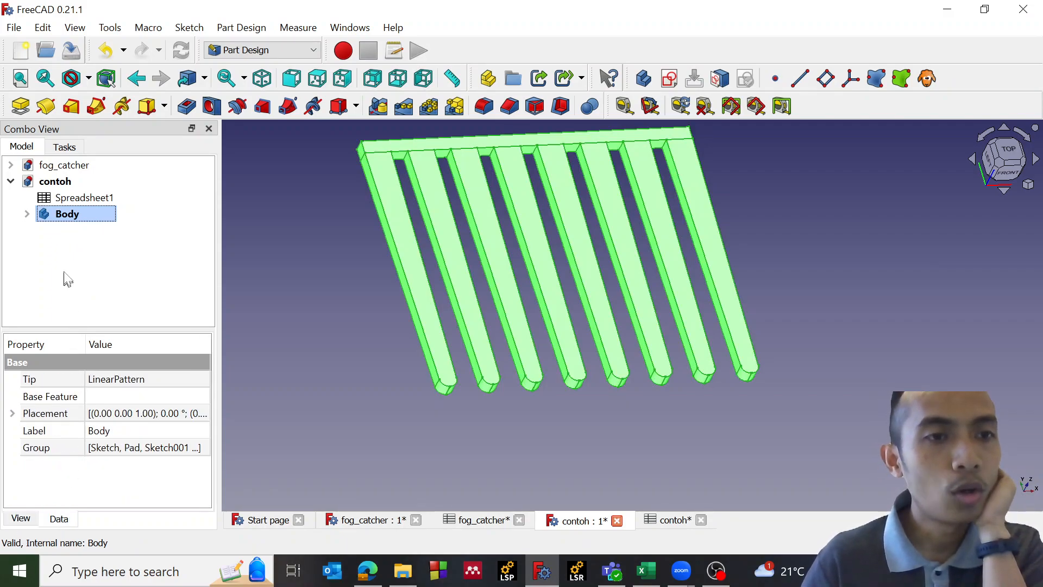
{"action": "double_click", "coordinate": [83, 200]}
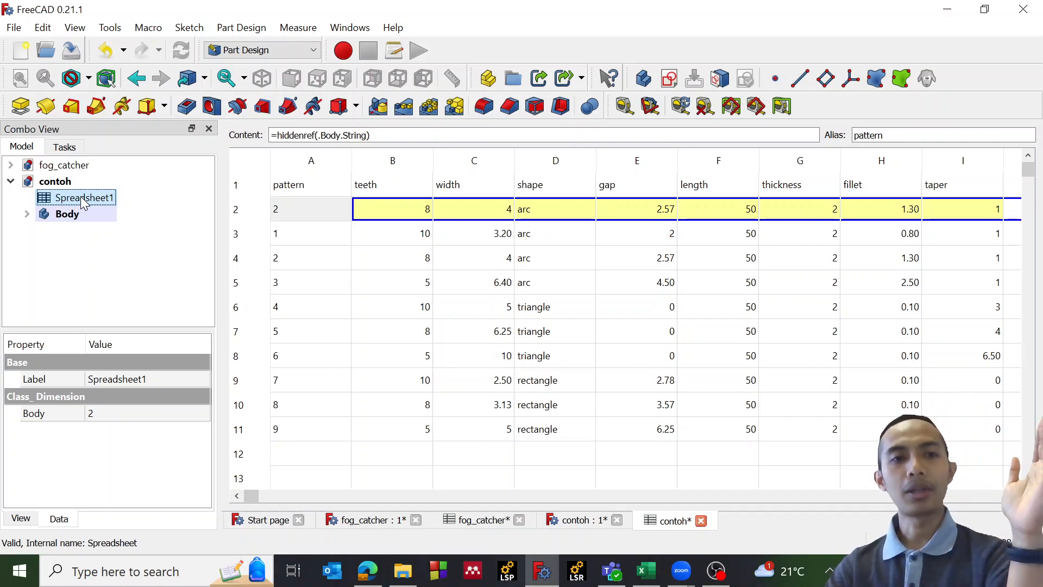
- Set the Body configuration property of contoh's Spreadsheet1 to pattern 6 and check the comb in the 3D model
{"action": "left_click", "coordinate": [73, 214]}
{"action": "left_click", "coordinate": [83, 199]}
{"action": "left_click", "coordinate": [34, 413]}
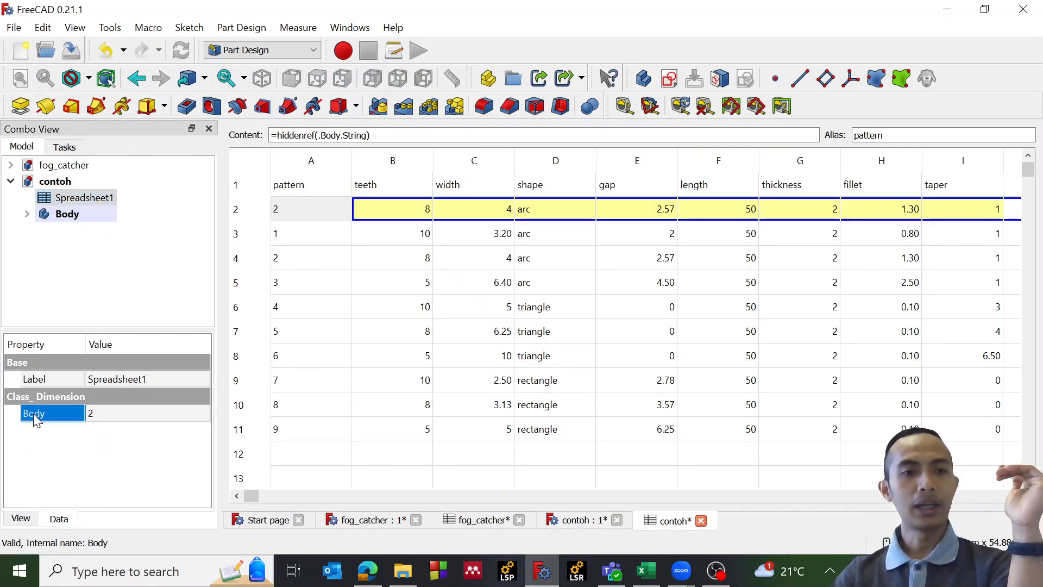
{"action": "left_click", "coordinate": [93, 414]}
{"action": "left_click", "coordinate": [125, 415]}
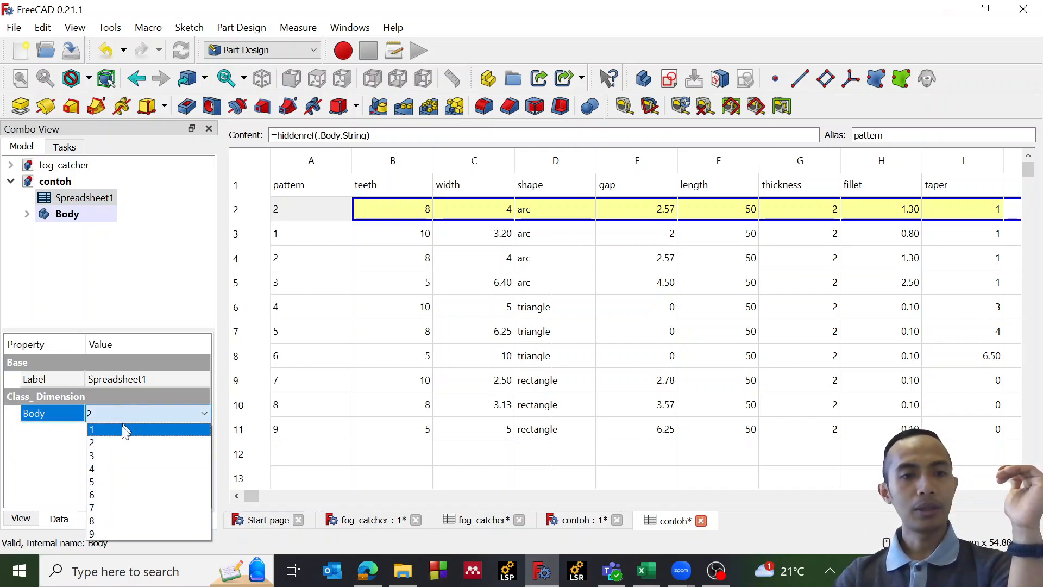
{"action": "left_click", "coordinate": [109, 485]}
{"action": "left_click", "coordinate": [67, 214]}
{"action": "left_click", "coordinate": [359, 351]}
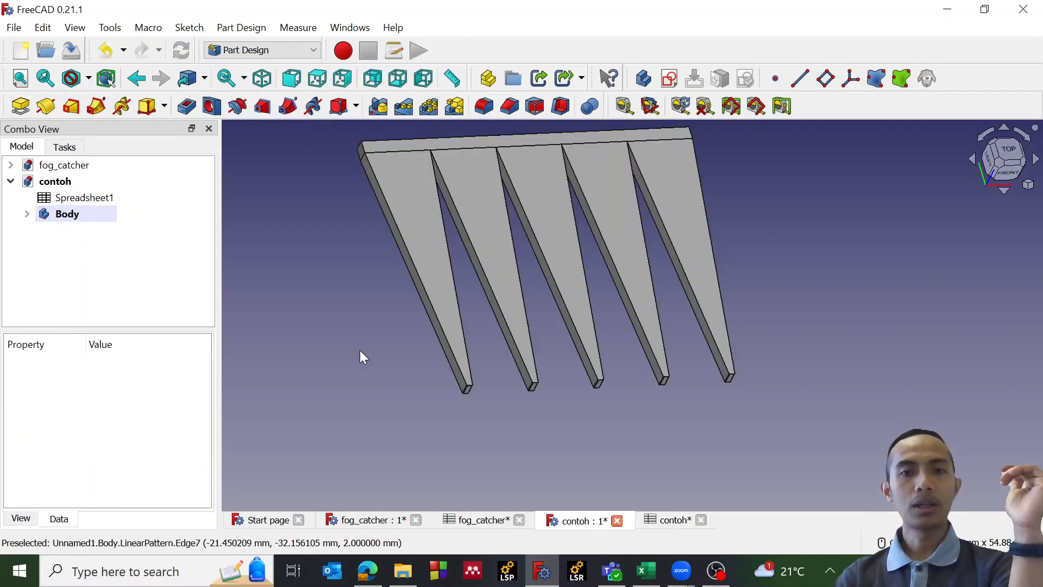
- Switch the Body configuration property of Spreadsheet1 to pattern 9 and inspect the resulting comb geometry
{"action": "double_click", "coordinate": [73, 198]}
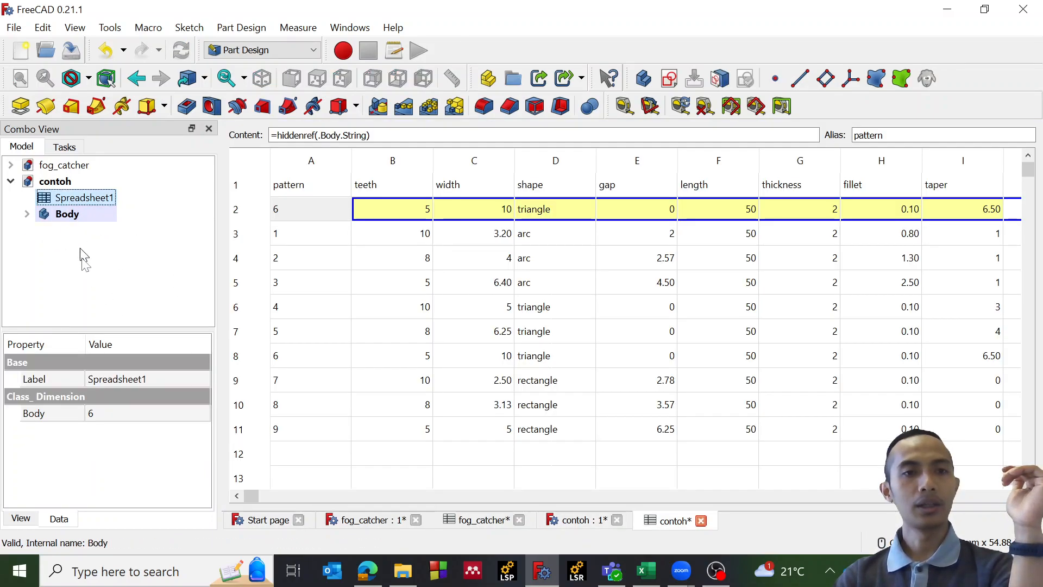
{"action": "left_click", "coordinate": [133, 408]}
{"action": "left_click", "coordinate": [133, 409]}
{"action": "left_click", "coordinate": [106, 528]}
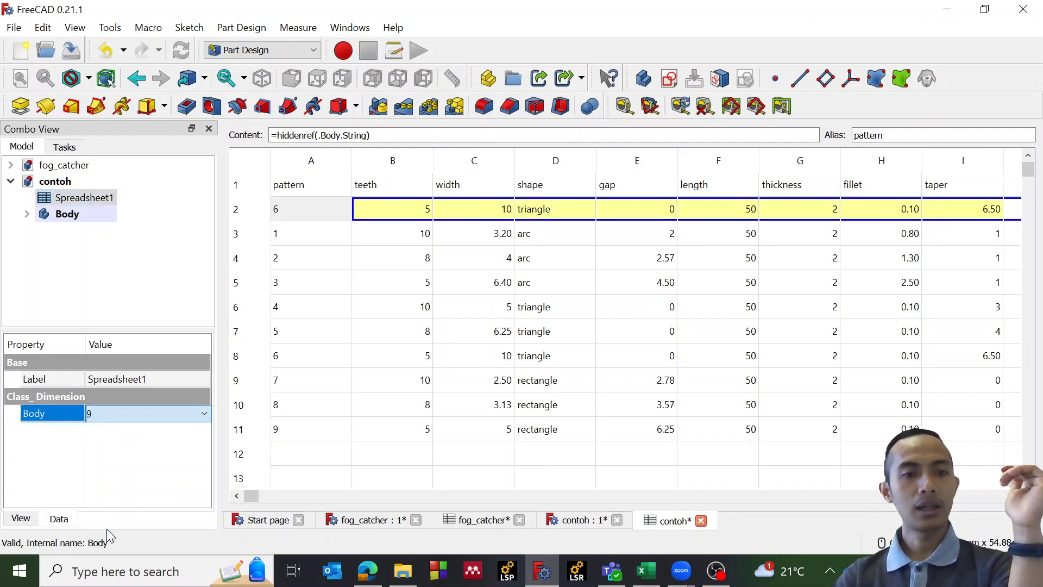
{"action": "left_click", "coordinate": [64, 214]}
{"action": "left_click", "coordinate": [414, 331]}
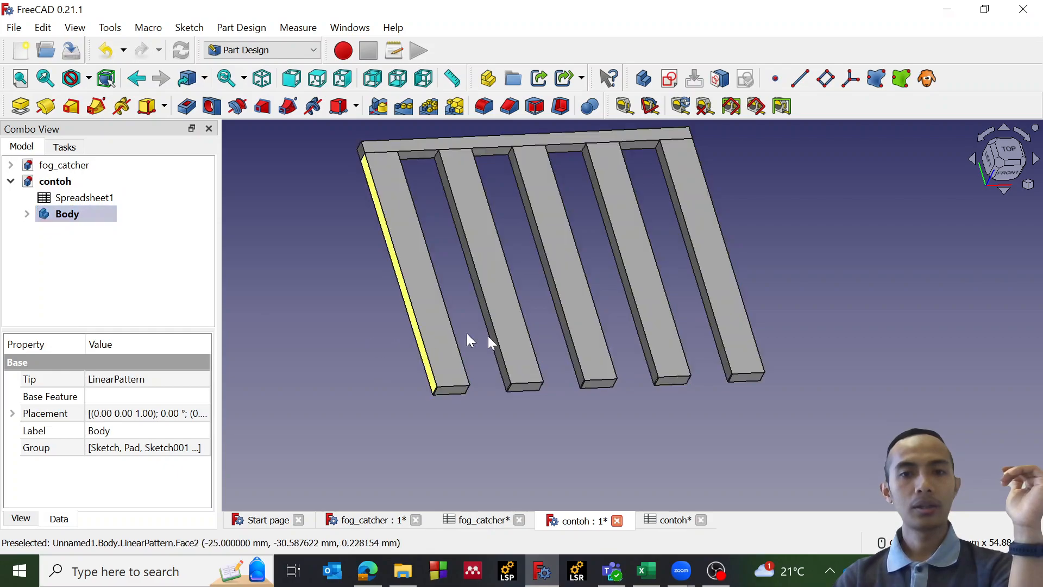
{"action": "scroll", "coordinate": [621, 353], "scroll_direction": "down", "scroll_amount": 2}
{"action": "scroll", "coordinate": [621, 353], "scroll_direction": "up", "scroll_amount": 2}
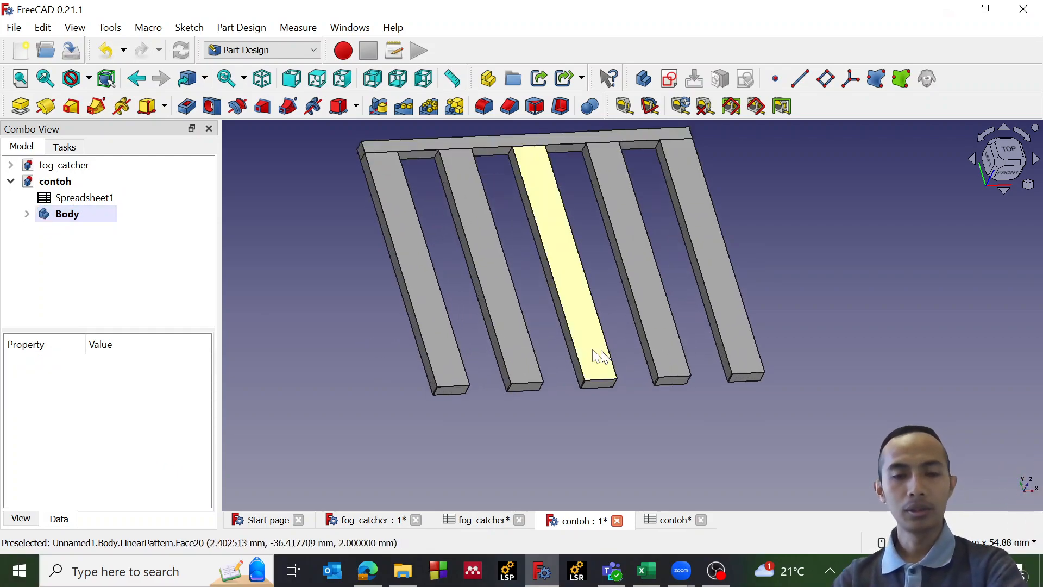
{"action": "scroll", "coordinate": [490, 342], "scroll_direction": "down", "scroll_amount": 3}
{"action": "scroll", "coordinate": [405, 248], "scroll_direction": "up", "scroll_amount": 3}
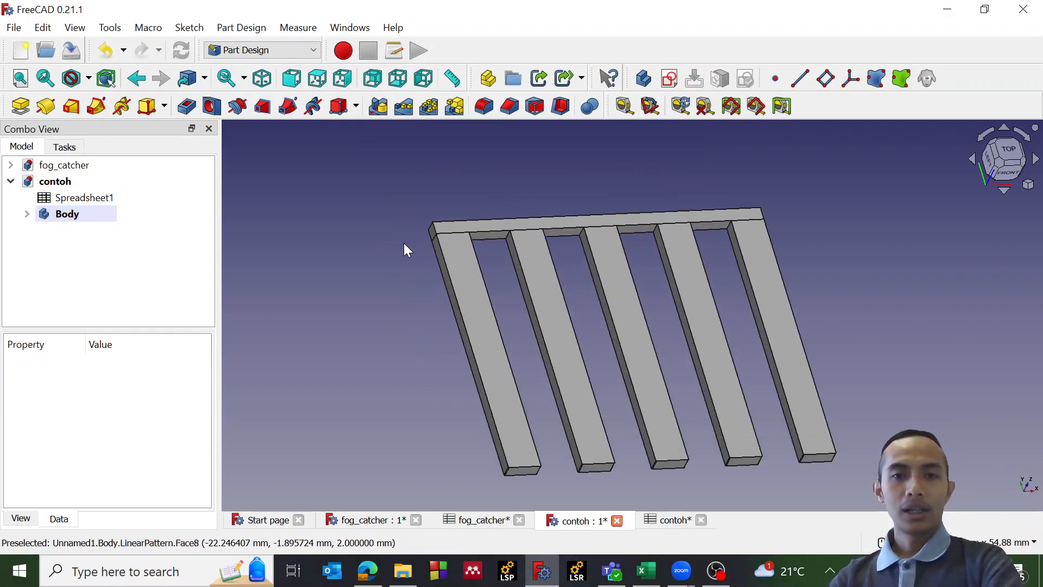